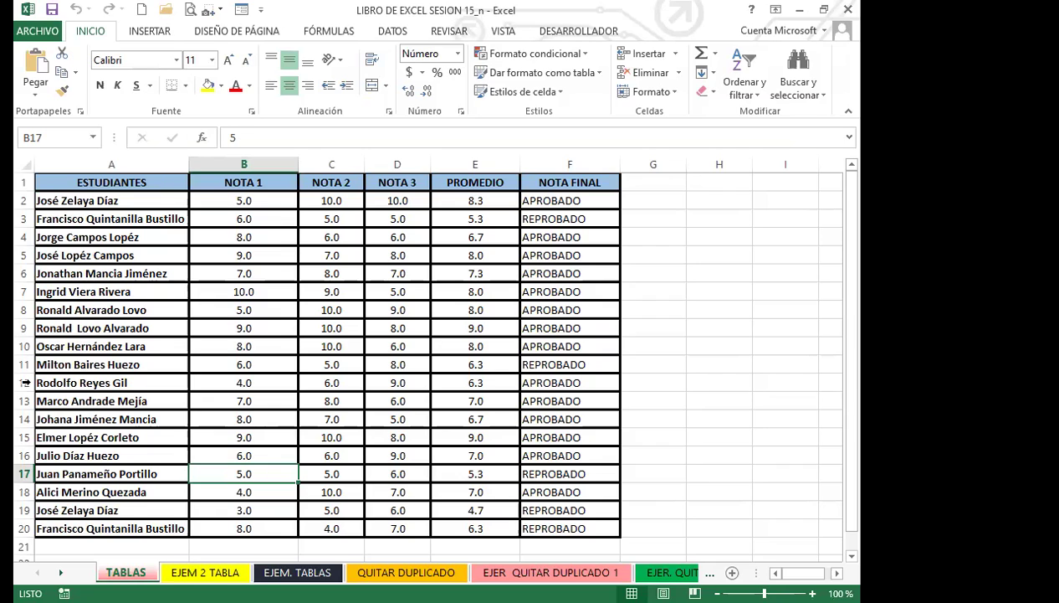
- Inspect the average formula in E2 and the pass/fail formula in F2 of the student grades
{"action": "left_click", "coordinate": [236, 296]}
{"action": "left_click", "coordinate": [143, 396]}
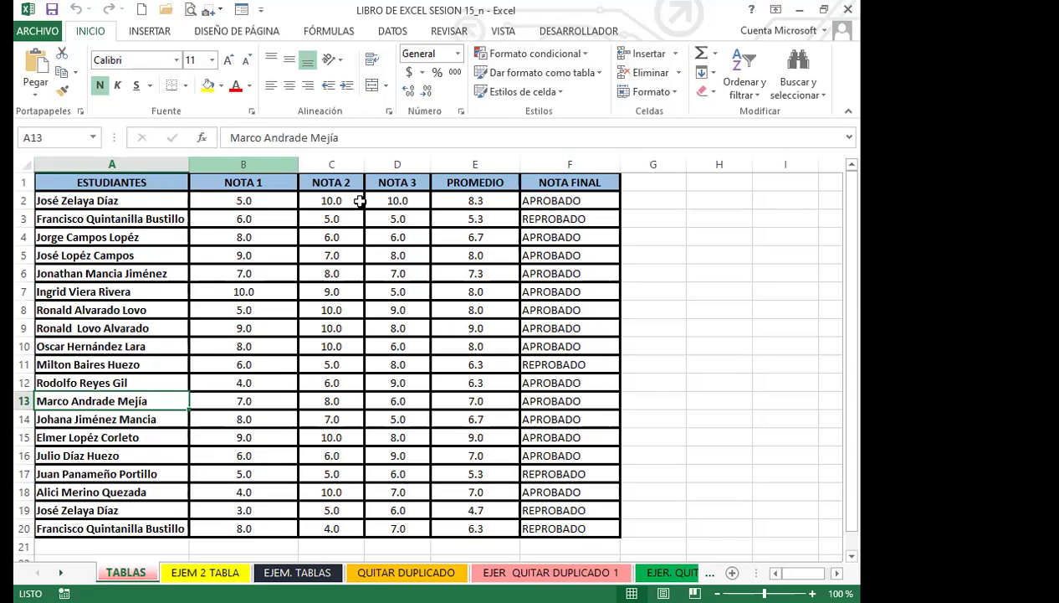
{"action": "left_click", "coordinate": [473, 200]}
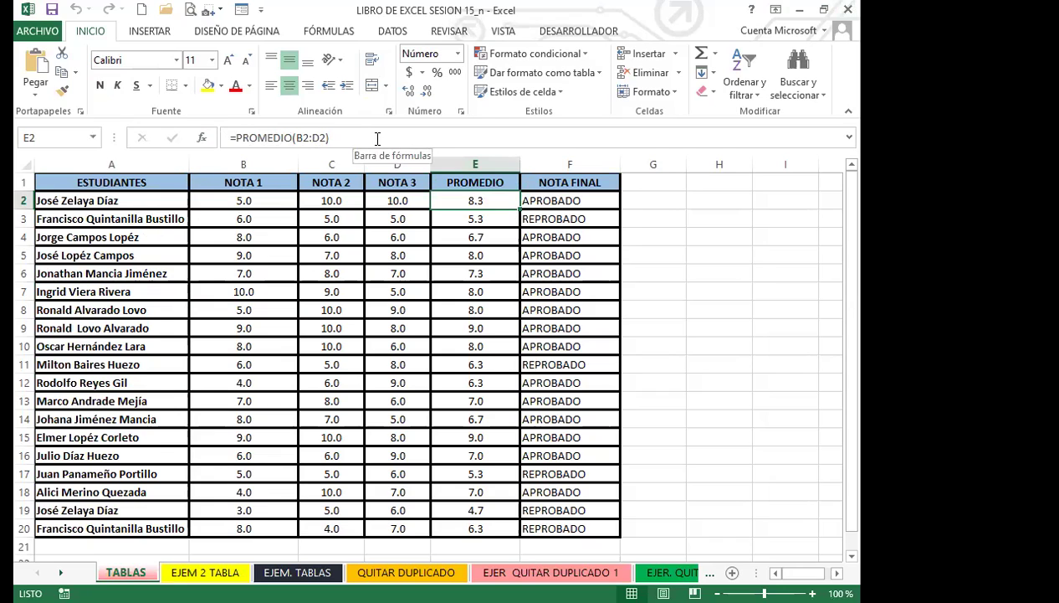
{"action": "key", "text": "Right"}
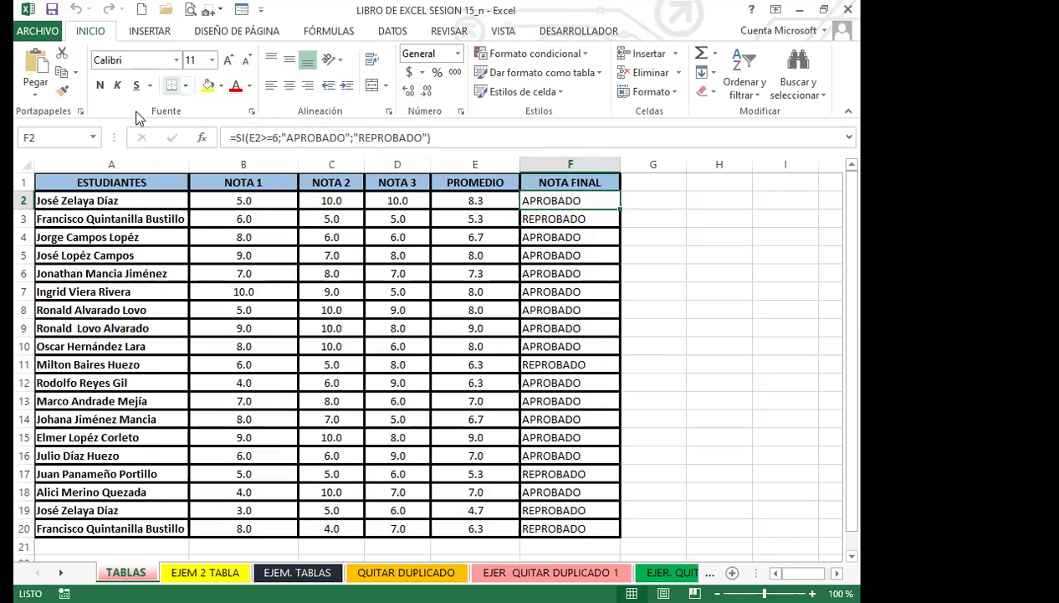
{"action": "left_click", "coordinate": [467, 199]}
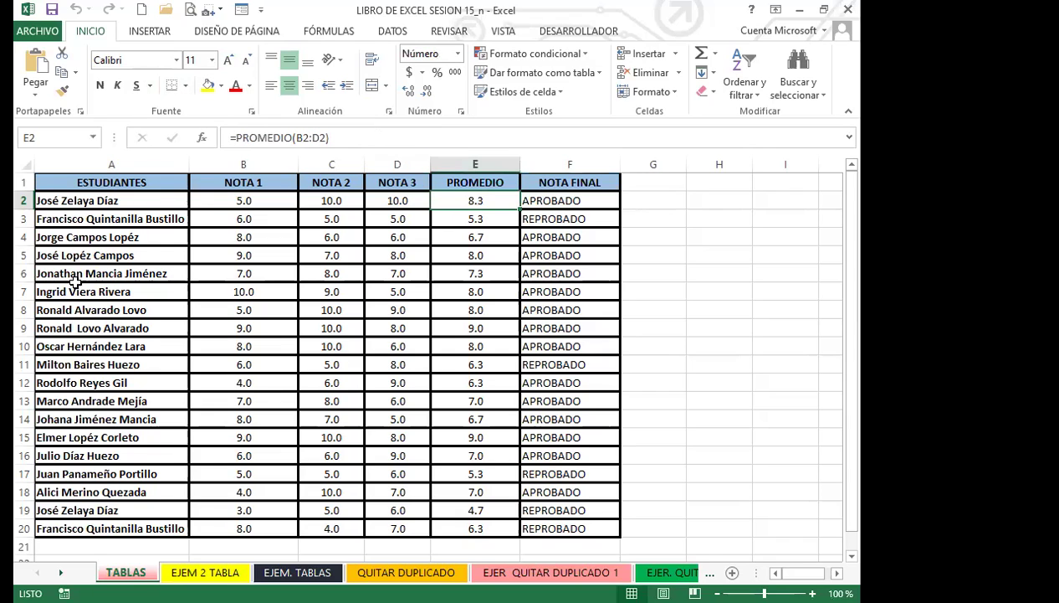
- Start a new table style and give the whole-table element red dashed outline and inside borders
{"action": "left_click", "coordinate": [262, 378]}
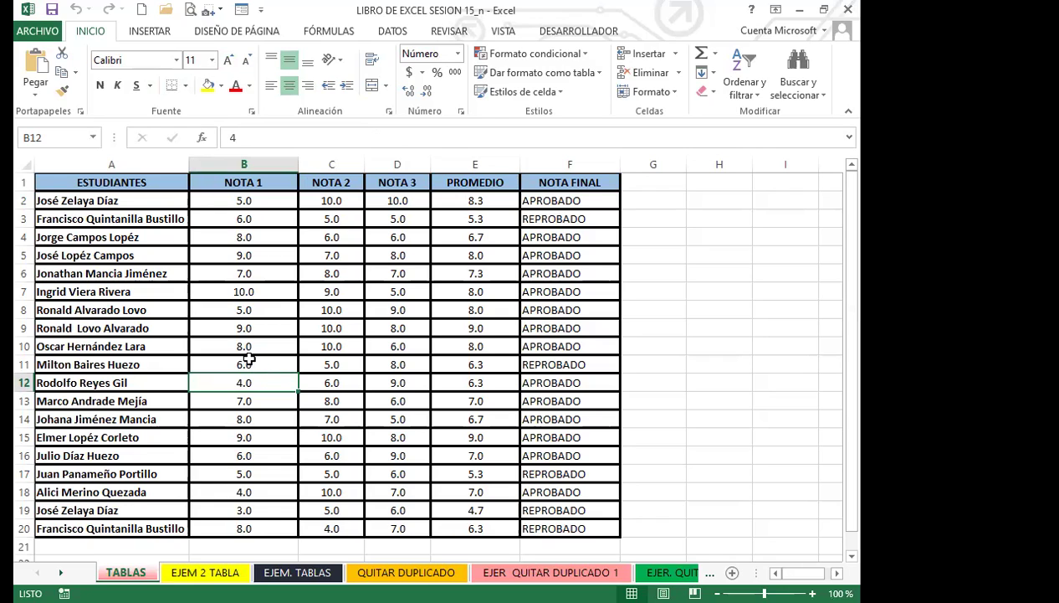
{"action": "left_click", "coordinate": [245, 361]}
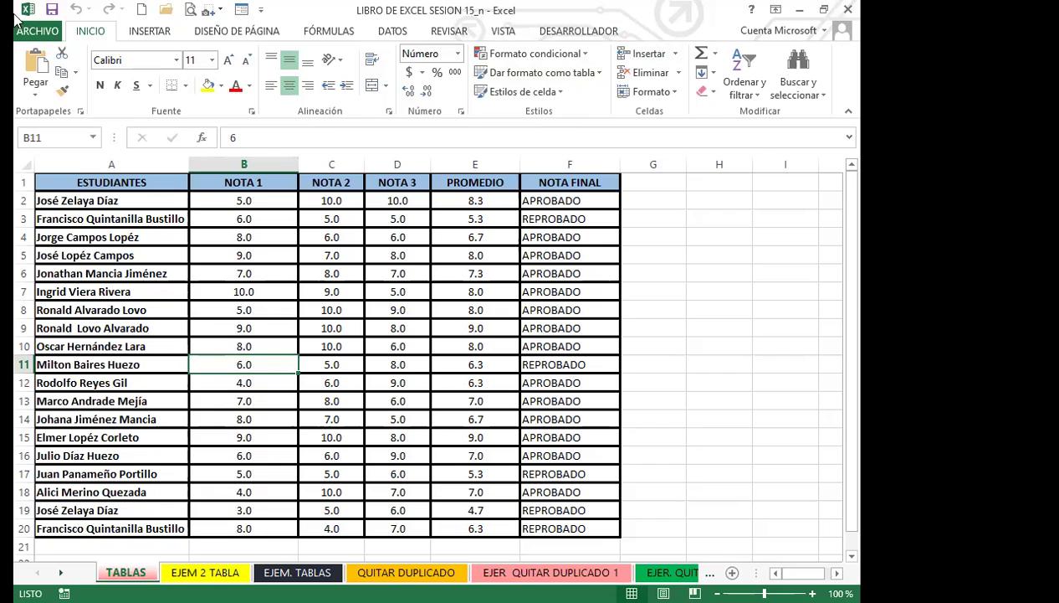
{"action": "left_click", "coordinate": [601, 73]}
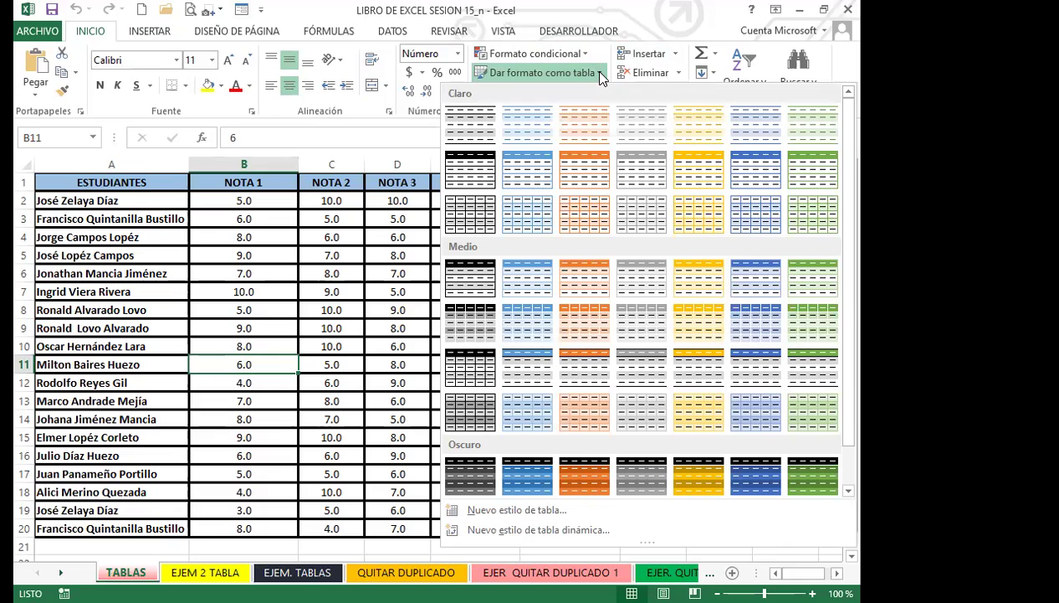
{"action": "left_click", "coordinate": [496, 512]}
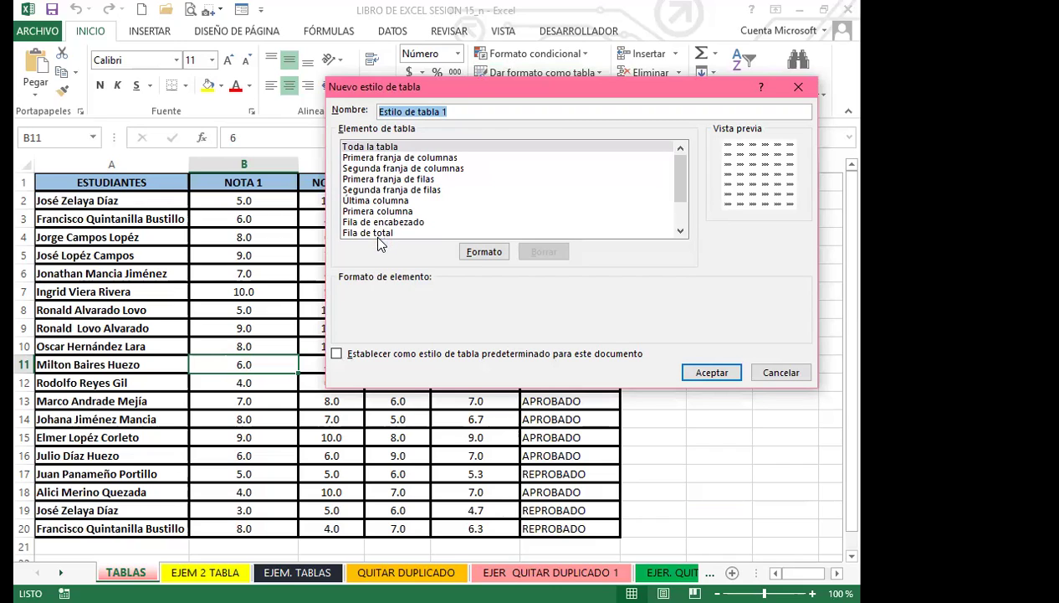
{"action": "left_click", "coordinate": [486, 254]}
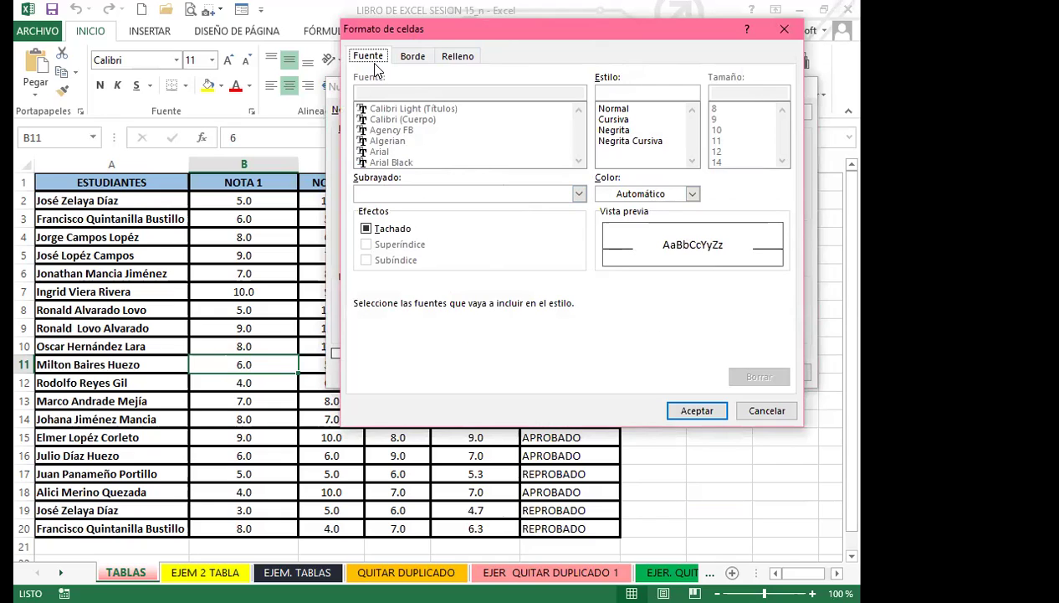
{"action": "left_click", "coordinate": [412, 56]}
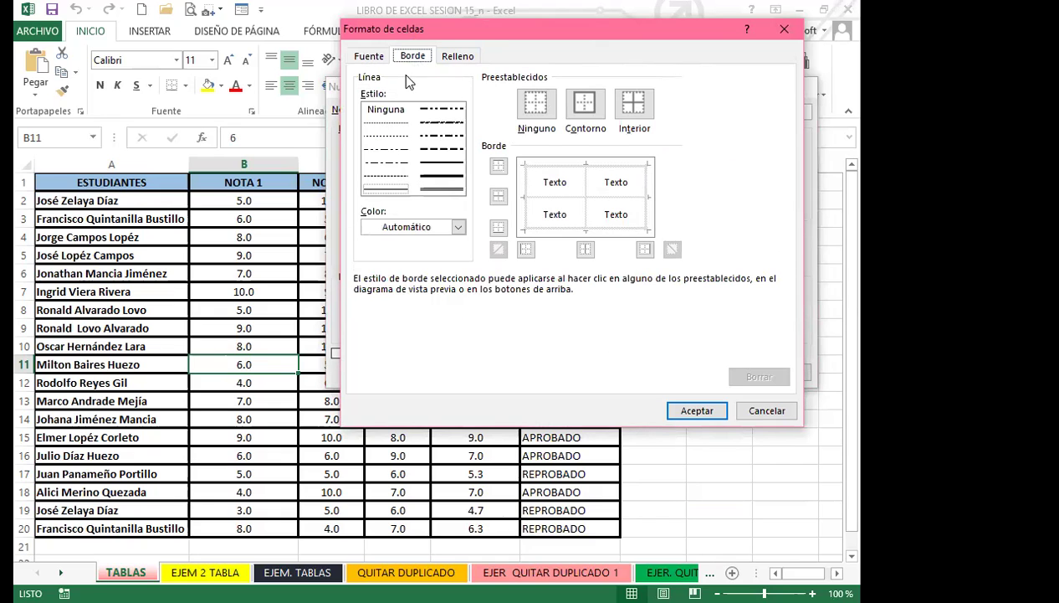
{"action": "left_click", "coordinate": [450, 189]}
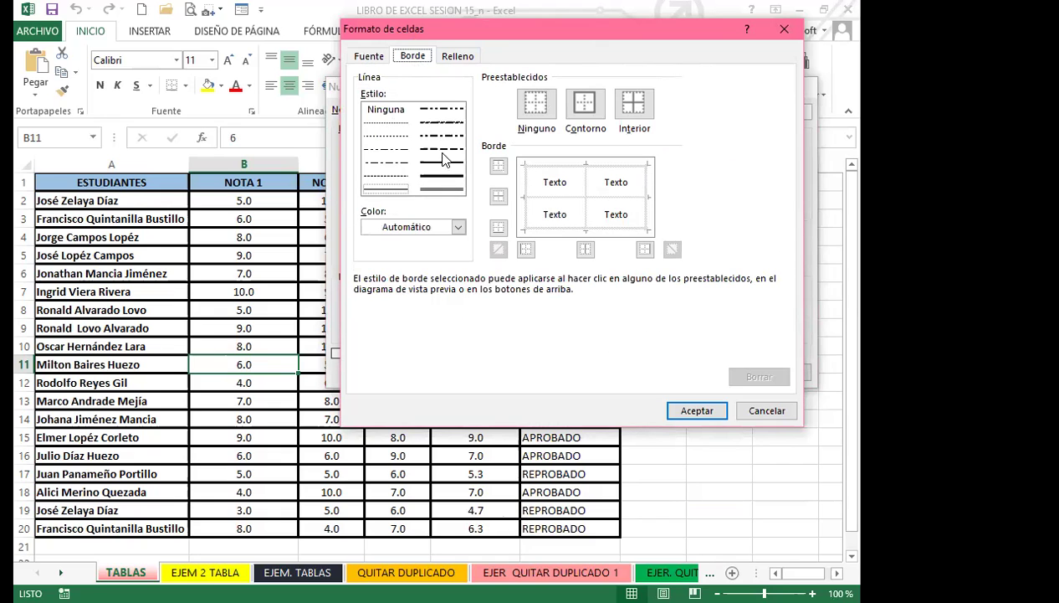
{"action": "left_click", "coordinate": [458, 228]}
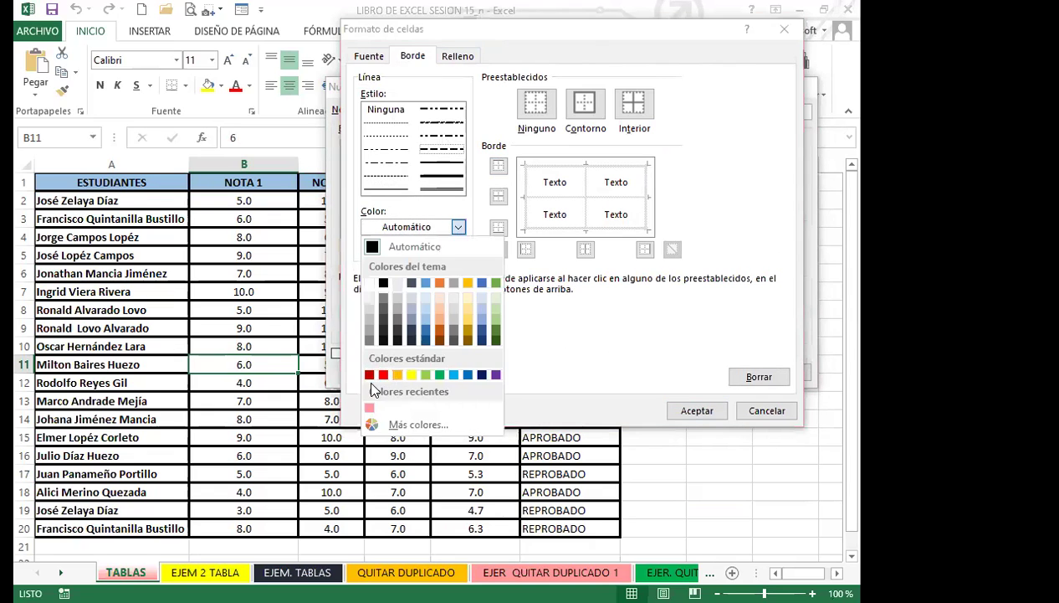
{"action": "left_click", "coordinate": [383, 374]}
{"action": "left_click", "coordinate": [582, 104]}
{"action": "left_click", "coordinate": [647, 111]}
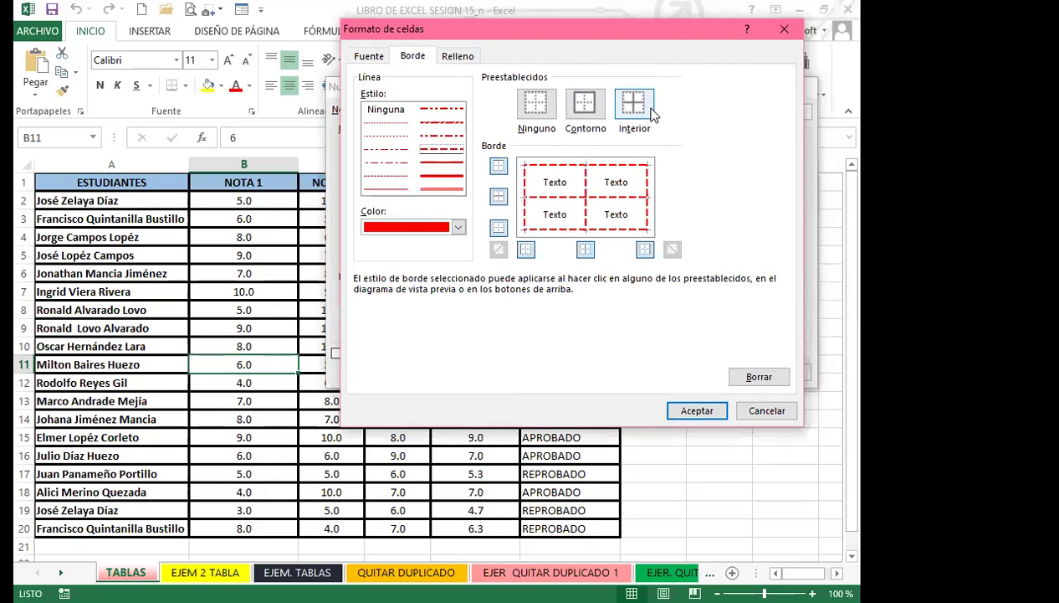
- Give the whole-table element a light green fill and save the new table style
{"action": "left_click", "coordinate": [457, 59]}
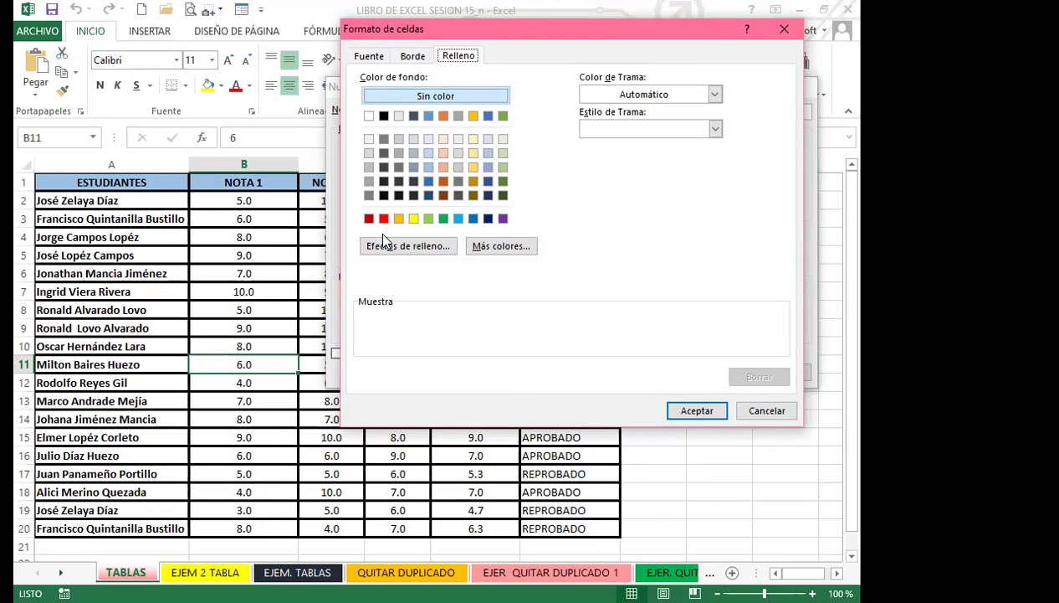
{"action": "left_click", "coordinate": [458, 139]}
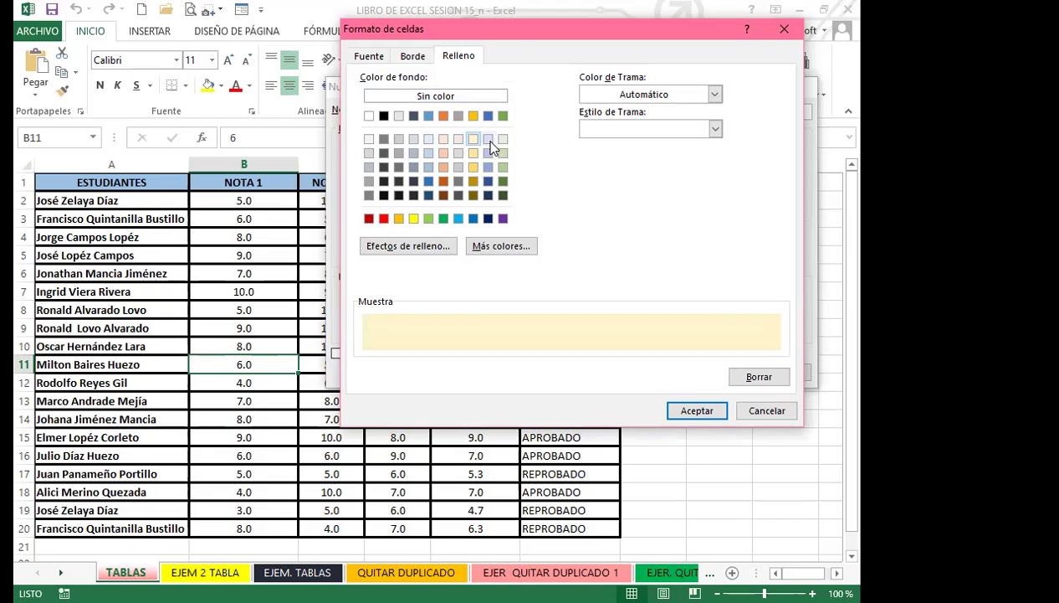
{"action": "left_click", "coordinate": [488, 139]}
{"action": "left_click", "coordinate": [503, 139]}
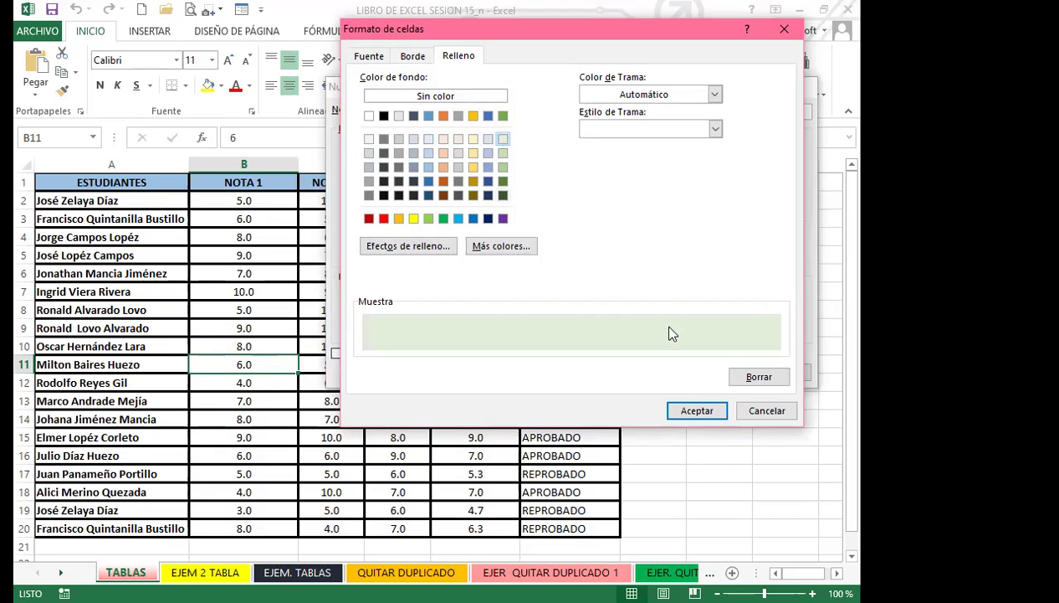
{"action": "left_click", "coordinate": [688, 412]}
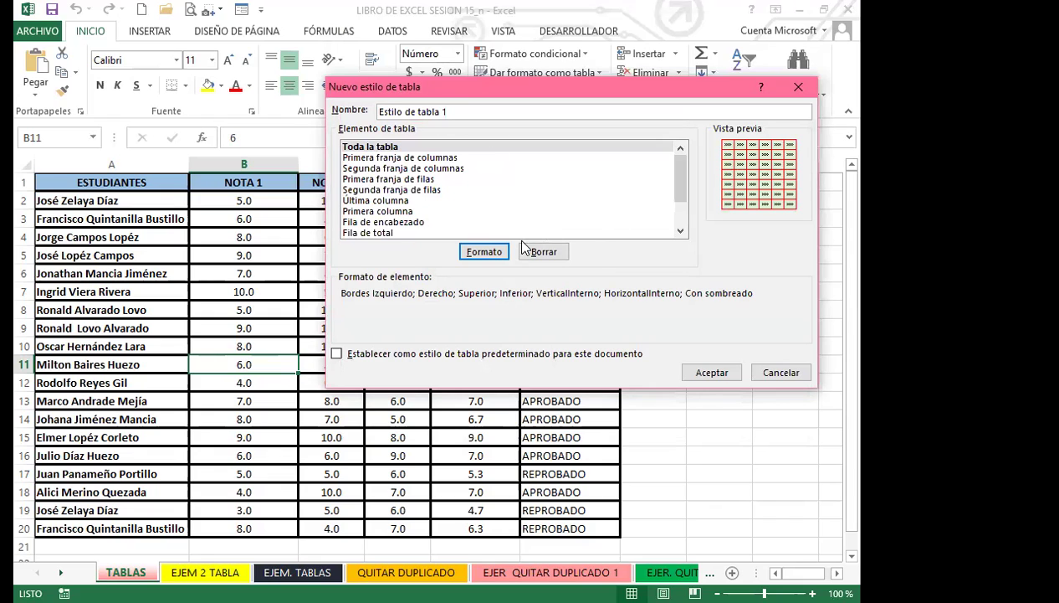
{"action": "left_click", "coordinate": [709, 379]}
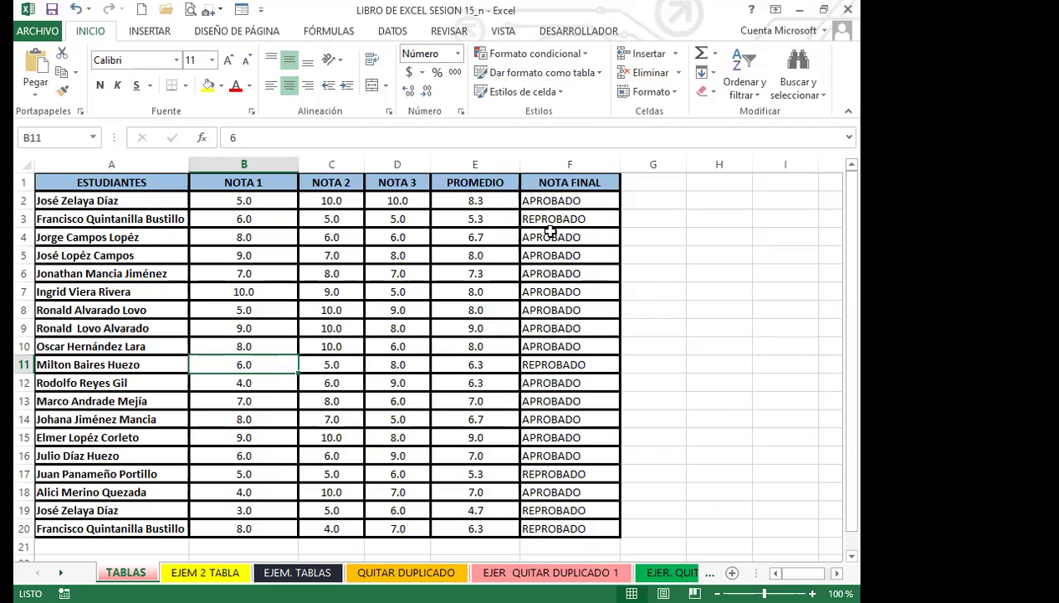
- Format the range A1:F20 as a table with headers using the custom red-bordered style
{"action": "left_click", "coordinate": [599, 76]}
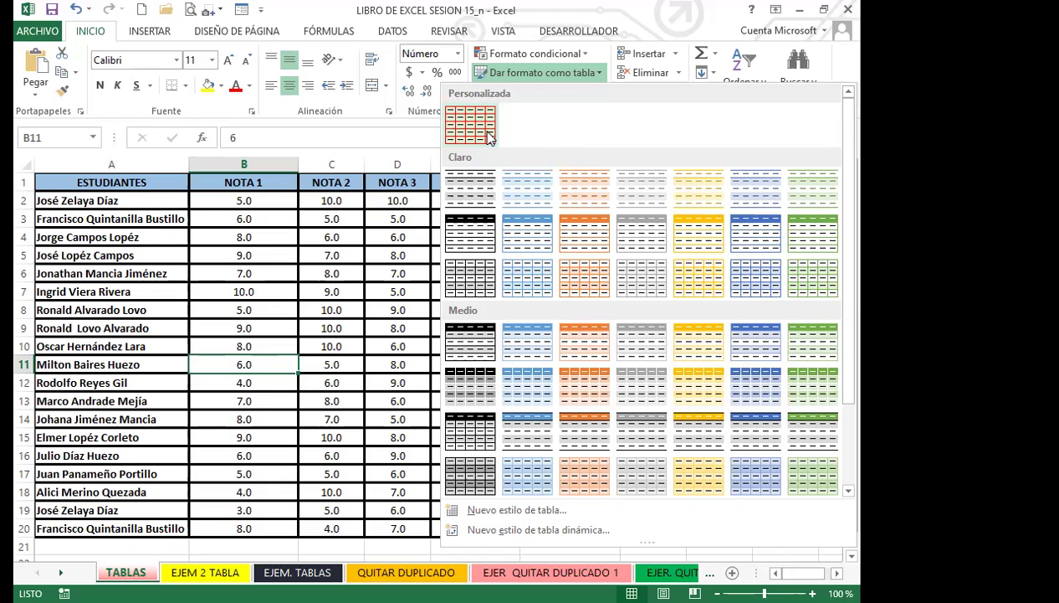
{"action": "left_click", "coordinate": [488, 136]}
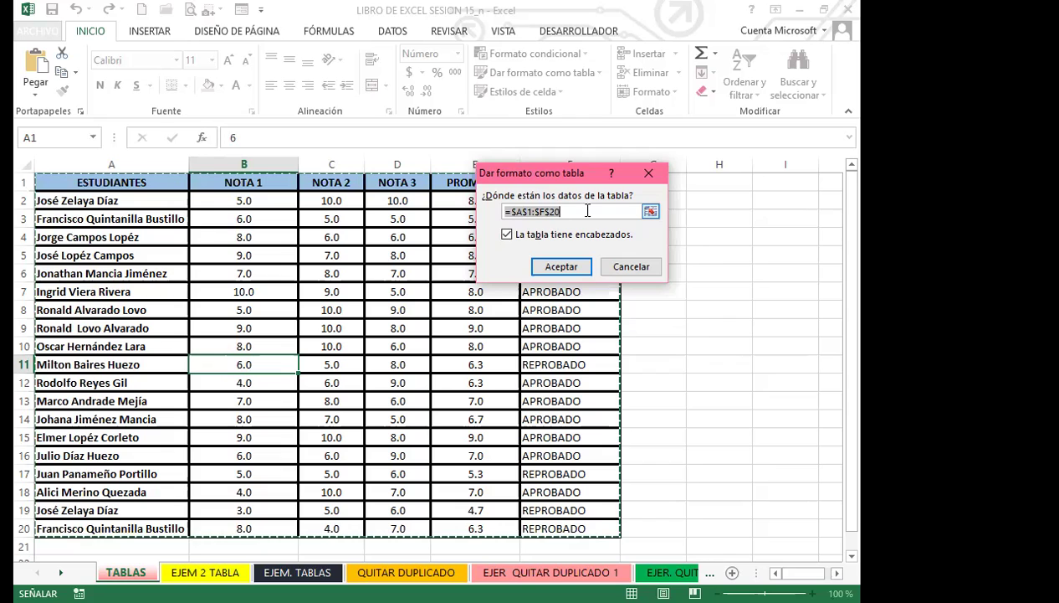
{"action": "left_click", "coordinate": [565, 265]}
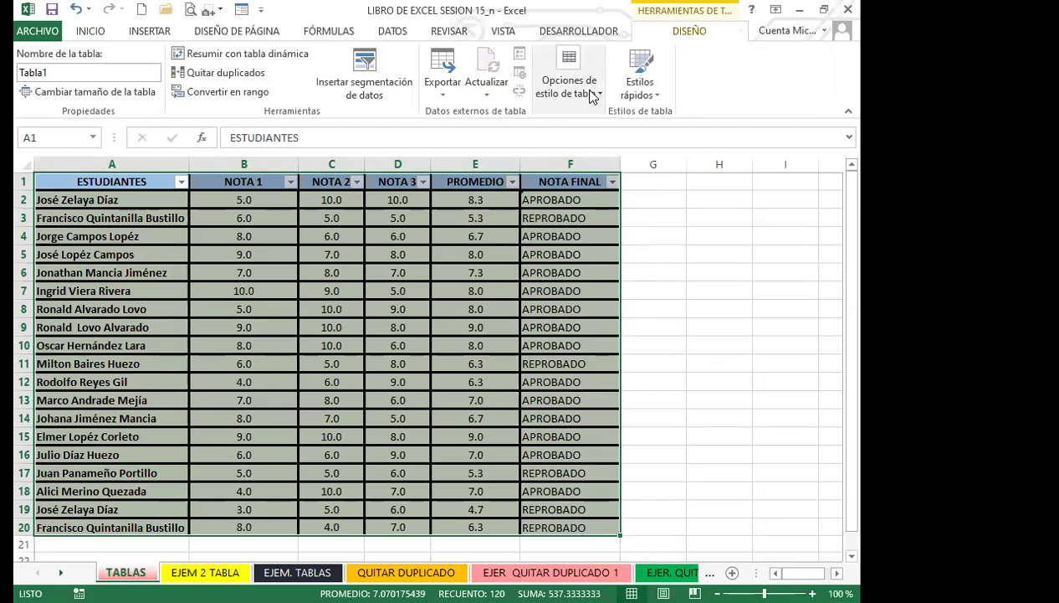
{"action": "left_click", "coordinate": [587, 94]}
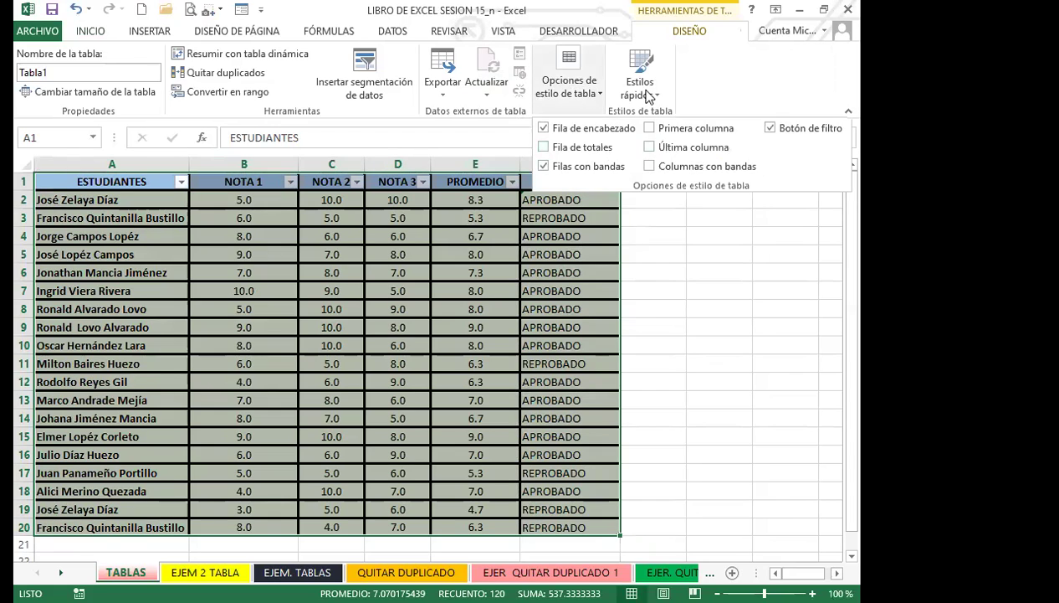
{"action": "left_click", "coordinate": [397, 309]}
{"action": "left_click", "coordinate": [398, 309]}
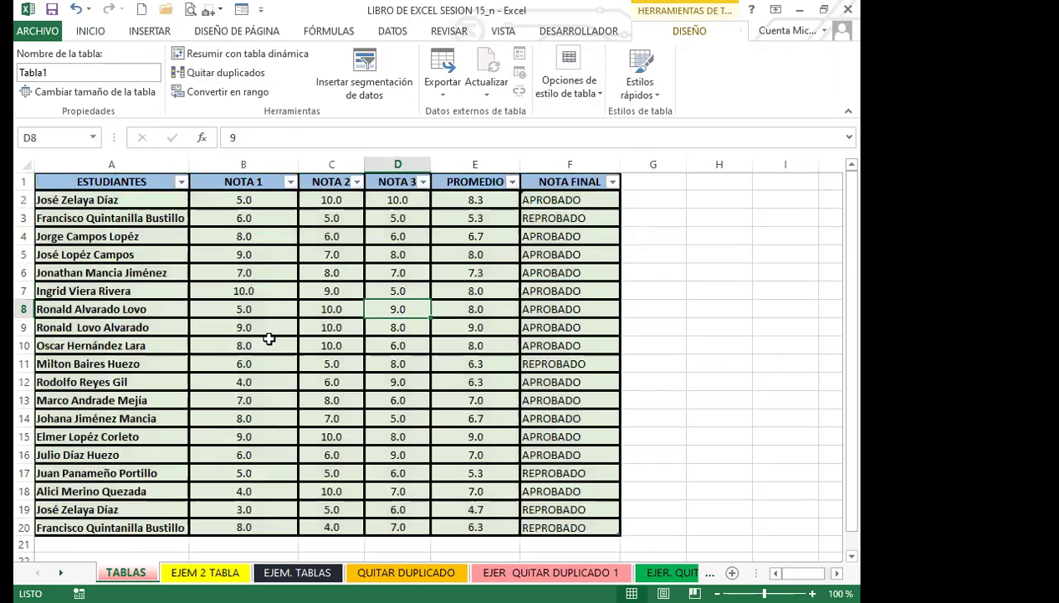
{"action": "left_click", "coordinate": [267, 331]}
- Convert the student grades table back to a normal range
{"action": "left_click", "coordinate": [80, 33]}
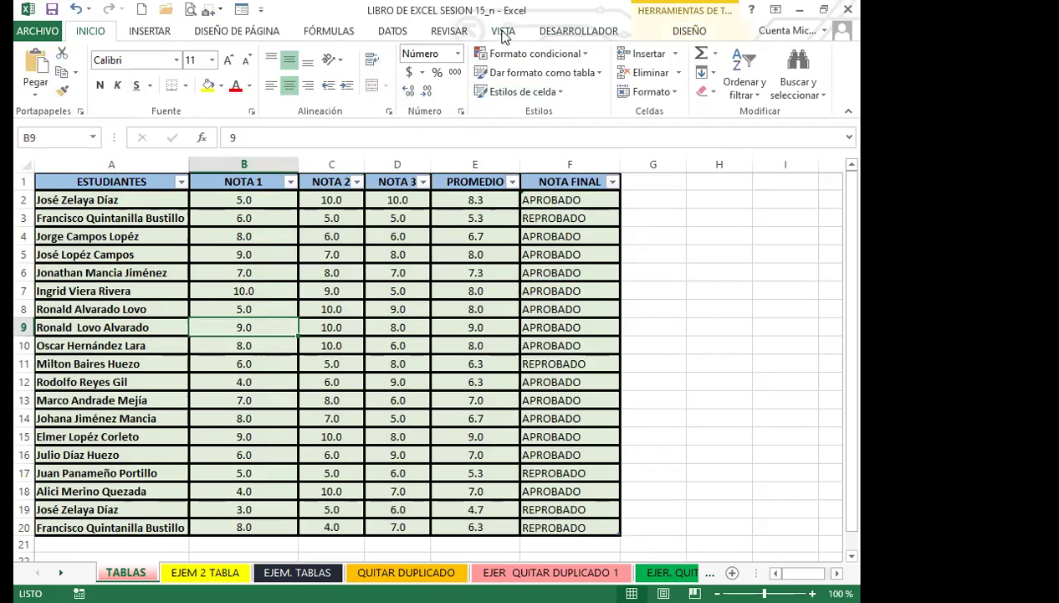
{"action": "left_click", "coordinate": [691, 33]}
{"action": "left_click", "coordinate": [226, 92]}
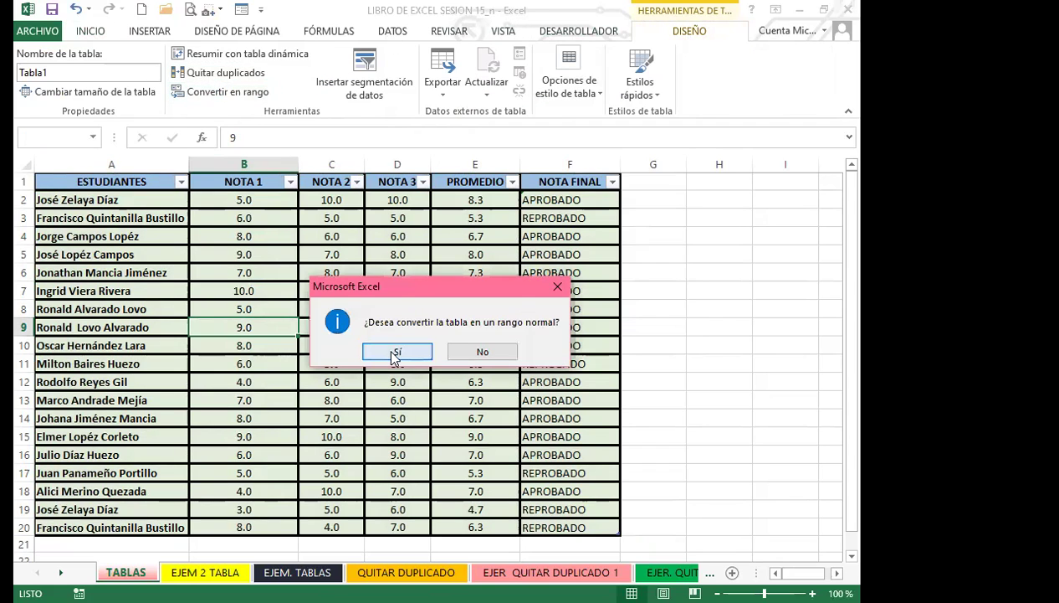
{"action": "left_click", "coordinate": [397, 351]}
- Clear the formatting from the entire student grades range A1:F20, keeping its contents
{"action": "left_click", "coordinate": [335, 345]}
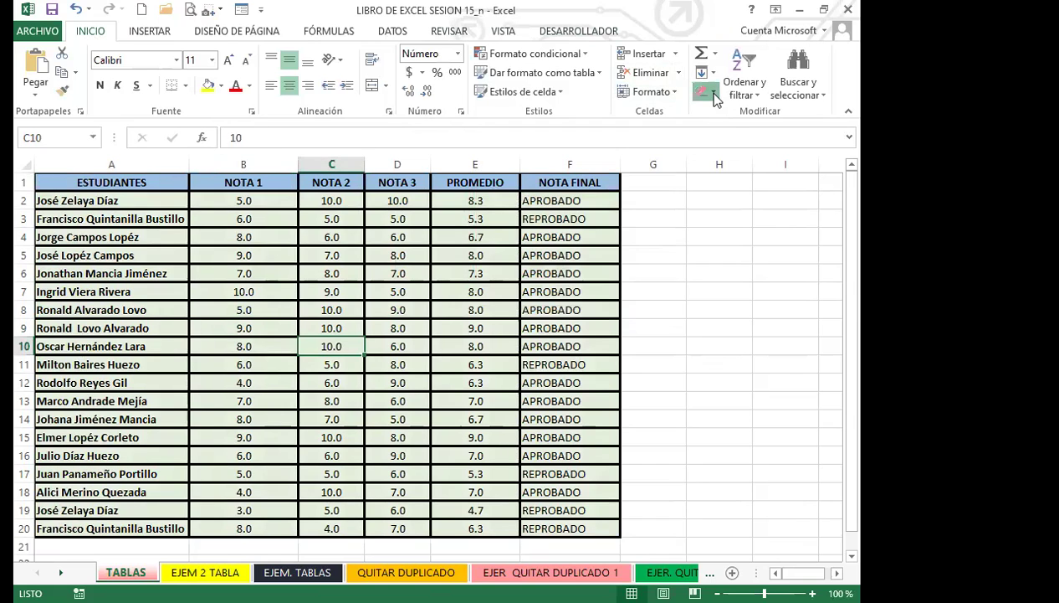
{"action": "left_click", "coordinate": [715, 94]}
{"action": "left_click", "coordinate": [718, 132]}
{"action": "left_click", "coordinate": [272, 240]}
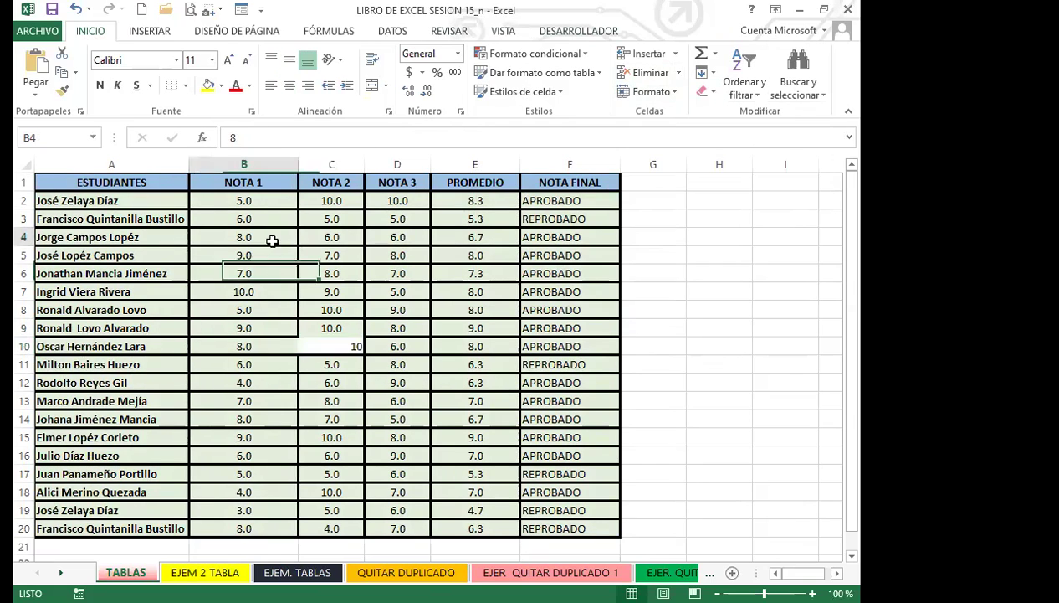
{"action": "left_click_drag", "start_coordinate": [152, 179], "coordinate": [602, 535]}
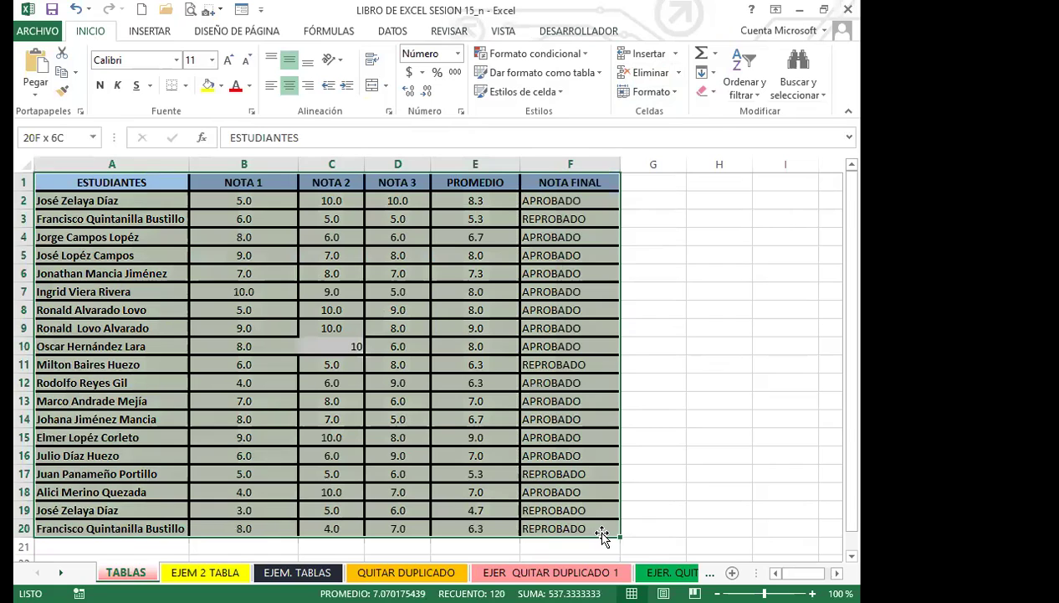
{"action": "left_click", "coordinate": [715, 93]}
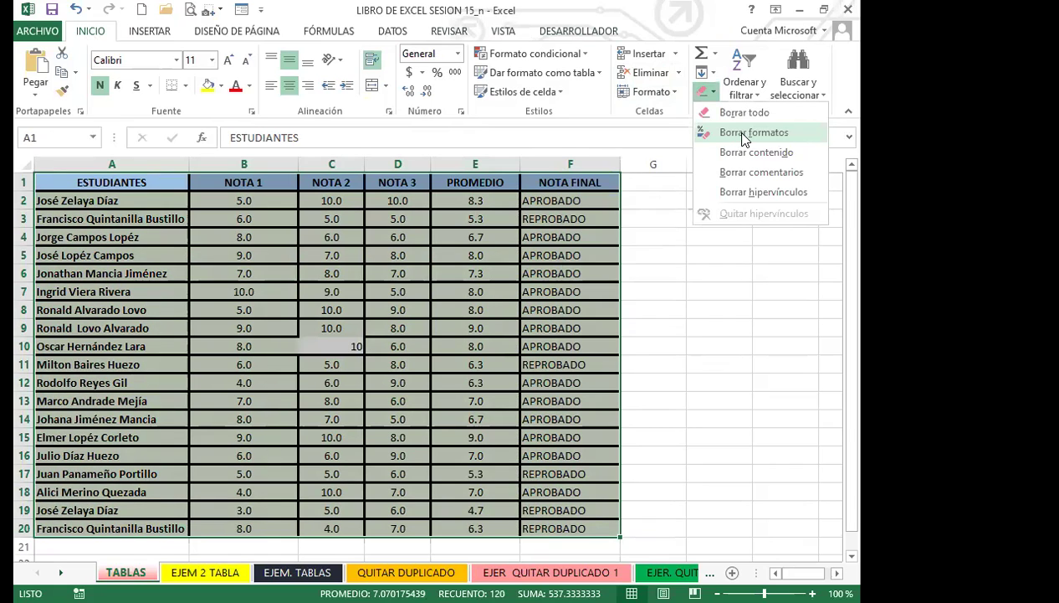
{"action": "left_click", "coordinate": [753, 132]}
- Display the PROMEDIO values in E2:E20 with one decimal place
{"action": "left_click_drag", "start_coordinate": [474, 199], "coordinate": [467, 496]}
{"action": "left_click_drag", "start_coordinate": [473, 201], "coordinate": [462, 495]}
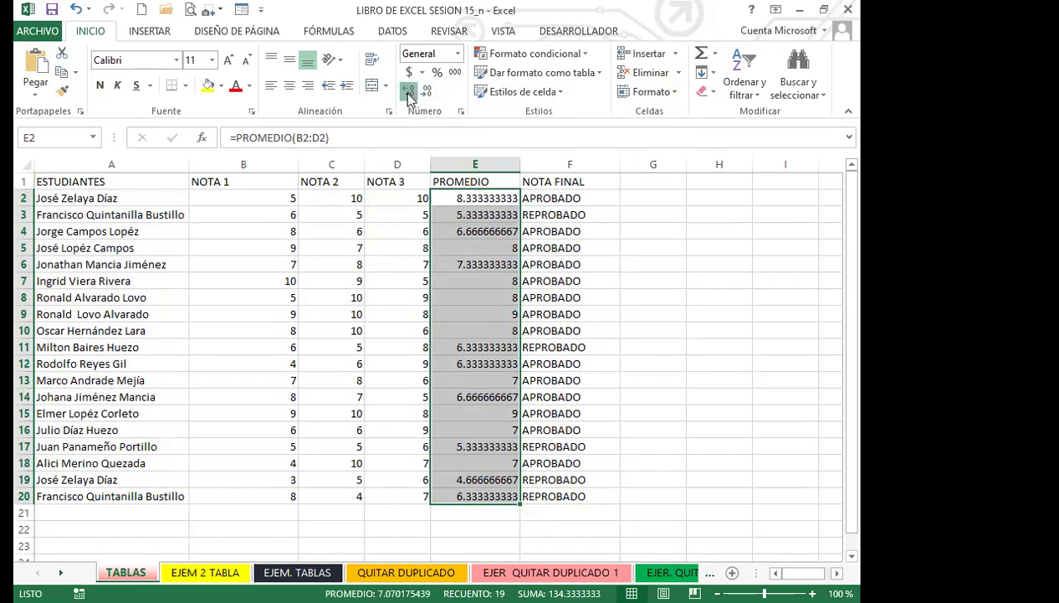
{"action": "left_click", "coordinate": [409, 92]}
{"action": "left_click", "coordinate": [427, 92]}
{"action": "left_click", "coordinate": [428, 93]}
{"action": "left_click", "coordinate": [427, 92]}
{"action": "left_click", "coordinate": [427, 92]}
{"action": "left_click", "coordinate": [427, 92]}
{"action": "left_click", "coordinate": [429, 93]}
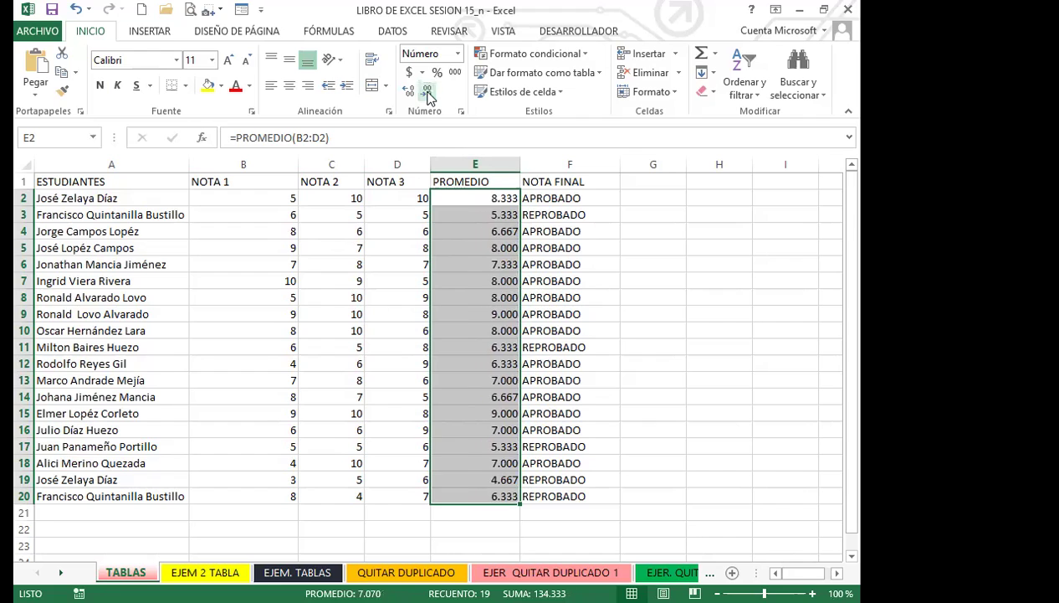
{"action": "left_click", "coordinate": [427, 92]}
{"action": "left_click", "coordinate": [428, 92]}
{"action": "left_click", "coordinate": [428, 92]}
{"action": "left_click", "coordinate": [409, 92]}
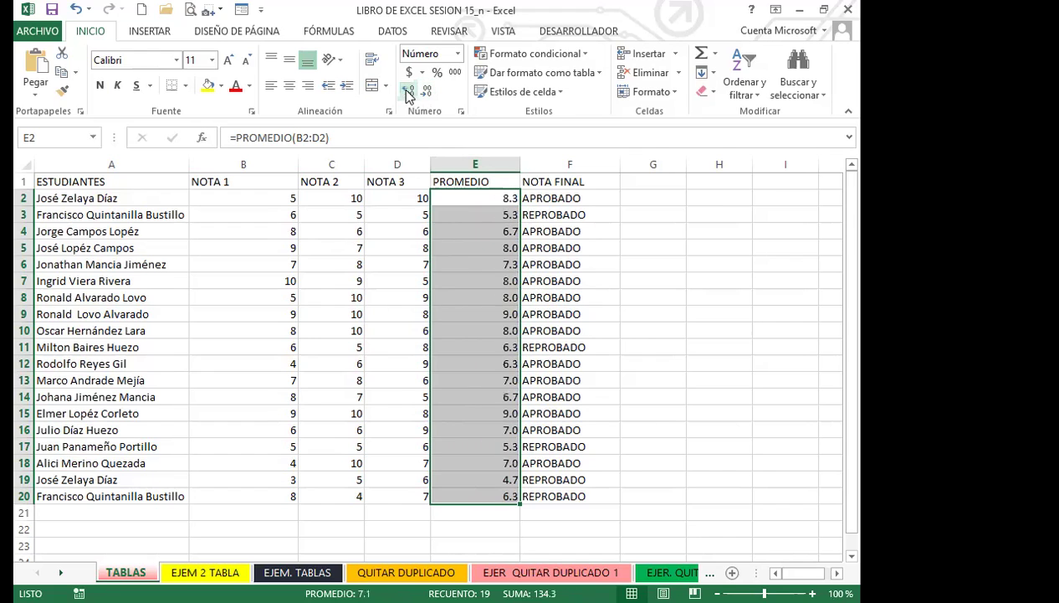
- Apply the custom red dashed, light green table style to the unformatted range A1:F20, with headers
{"action": "left_click", "coordinate": [300, 262]}
{"action": "left_click_drag", "start_coordinate": [138, 184], "coordinate": [582, 499]}
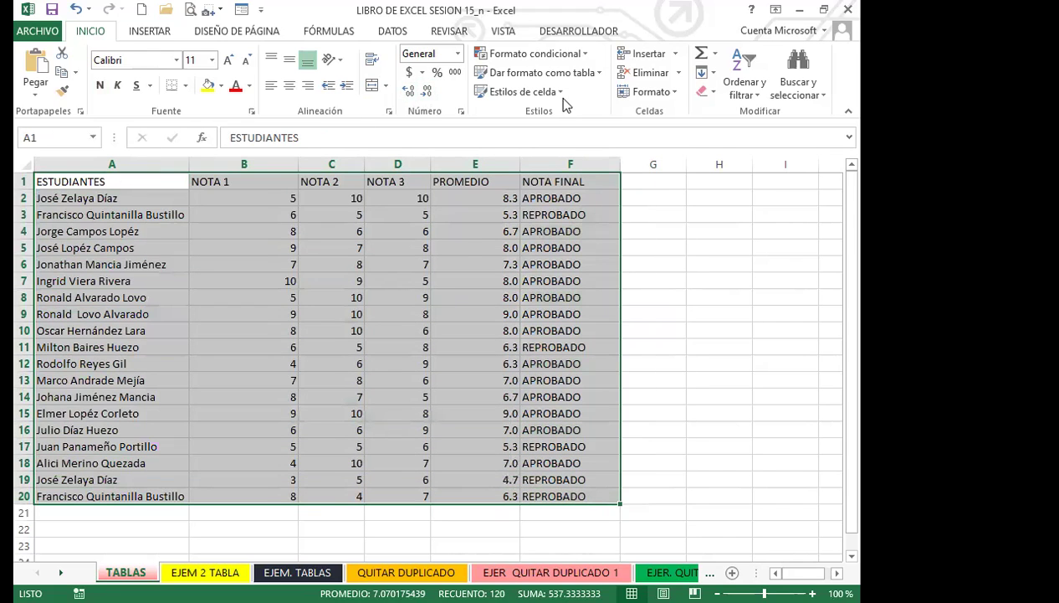
{"action": "left_click", "coordinate": [599, 74]}
{"action": "left_click", "coordinate": [558, 273]}
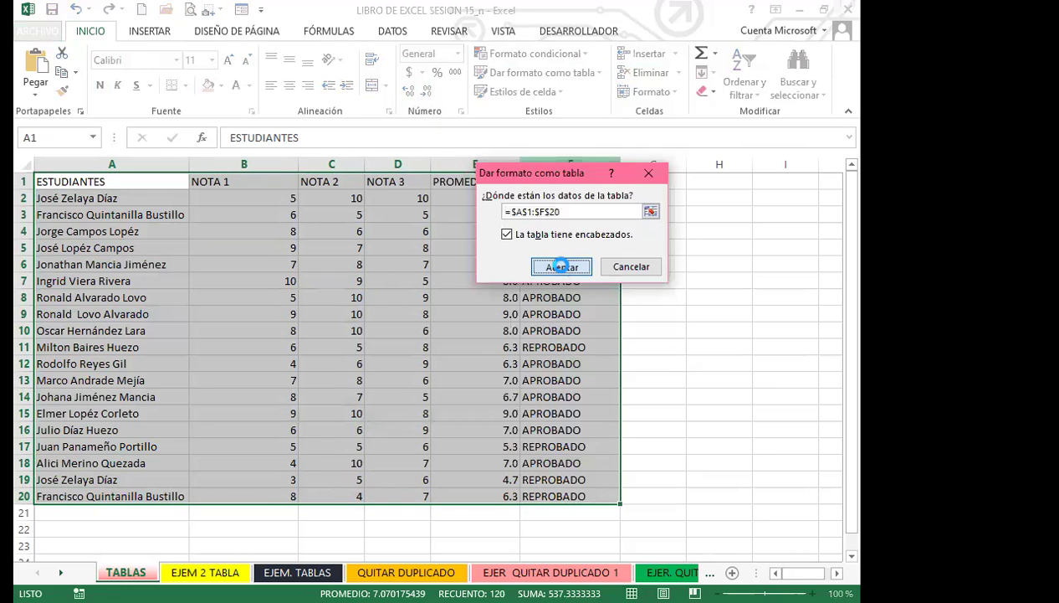
{"action": "left_click", "coordinate": [560, 267]}
{"action": "left_click", "coordinate": [233, 314]}
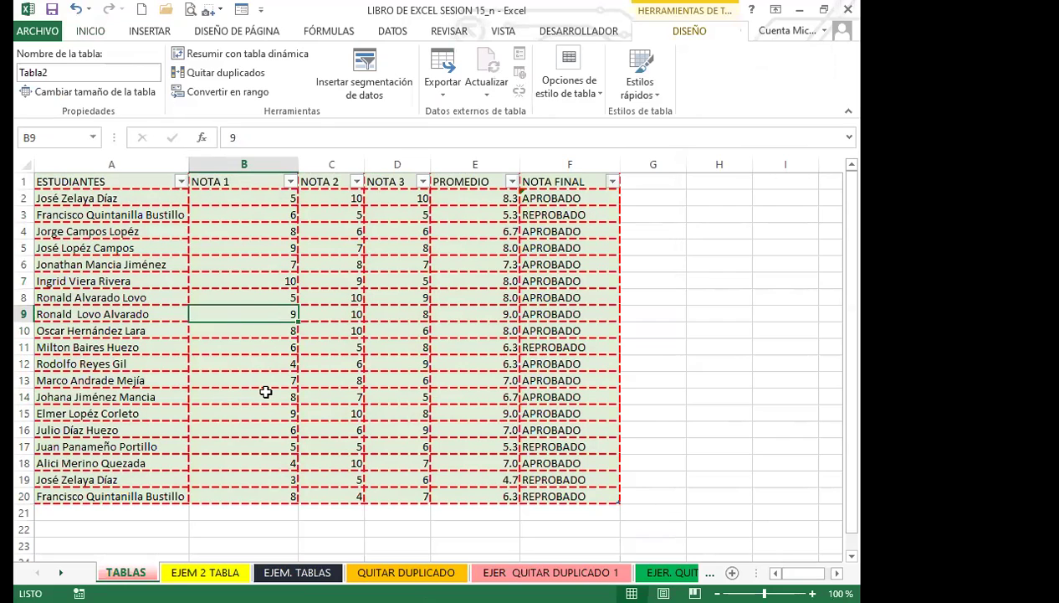
- Remove the filter buttons from the grades table's headers and inspect the formulas in E2 and F2
{"action": "key", "text": "ctrl+shift+l"}
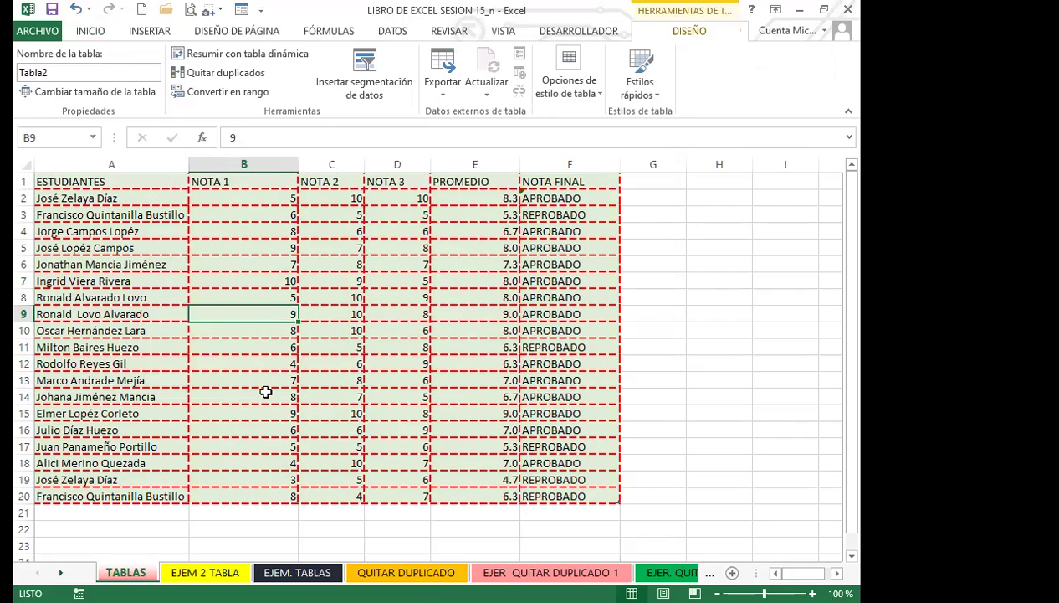
{"action": "left_click", "coordinate": [260, 335]}
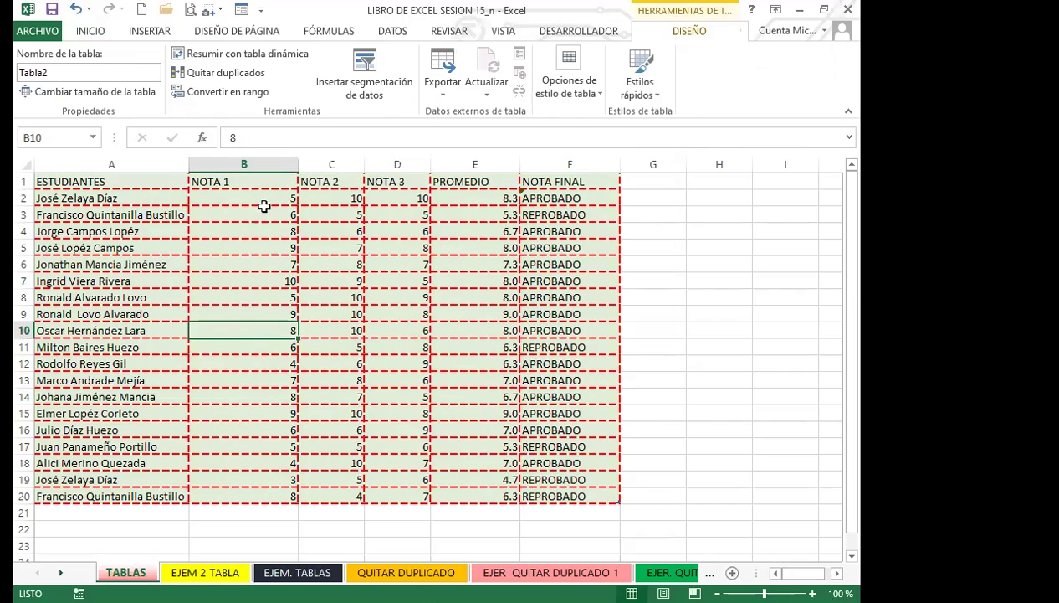
{"action": "left_click", "coordinate": [472, 201]}
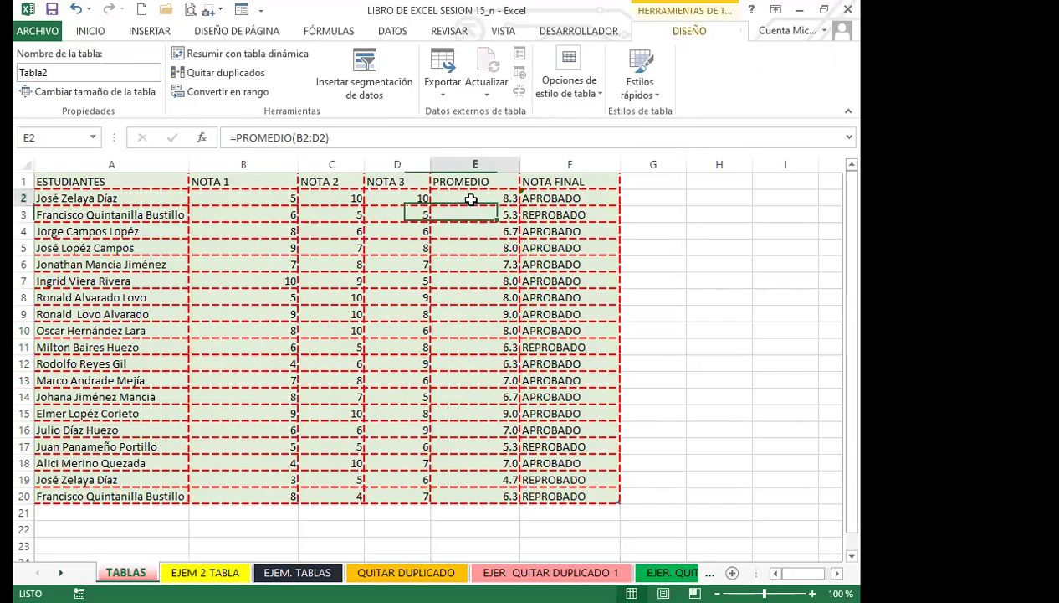
{"action": "left_click", "coordinate": [586, 201]}
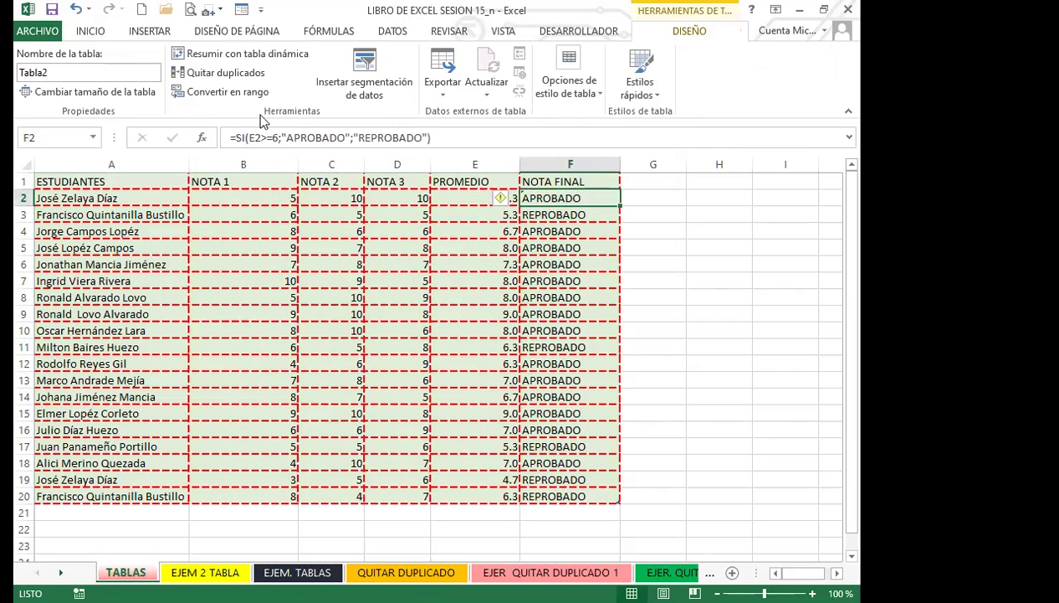
{"action": "left_click", "coordinate": [239, 197]}
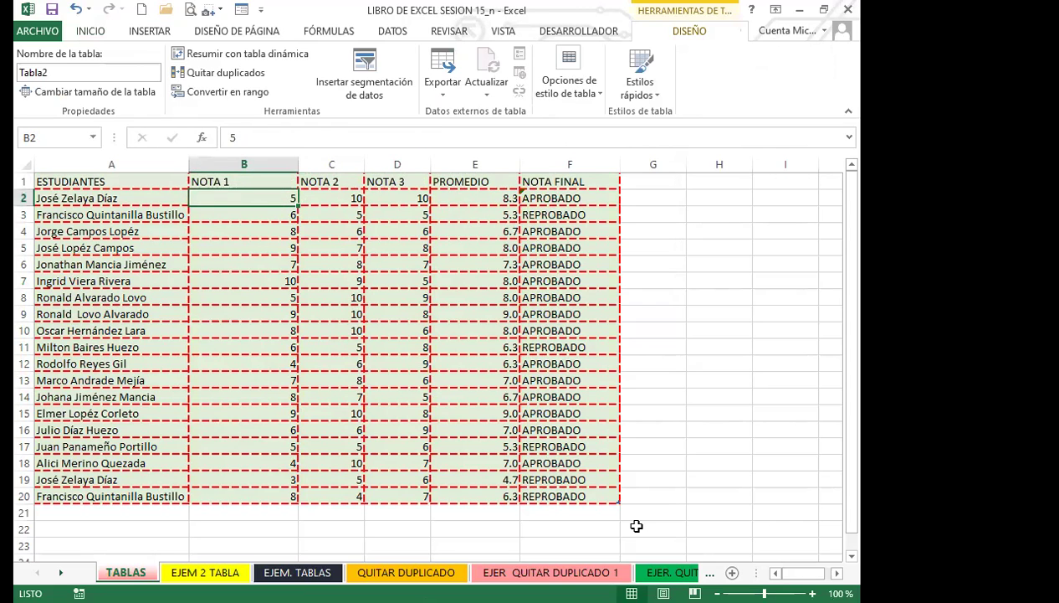
- Extend the grades table down to row 26 and check the PROMEDIO formula in E21
{"action": "scroll", "coordinate": [638, 476], "scroll_direction": "down", "scroll_amount": 2}
{"action": "left_click_drag", "start_coordinate": [618, 403], "coordinate": [610, 507]}
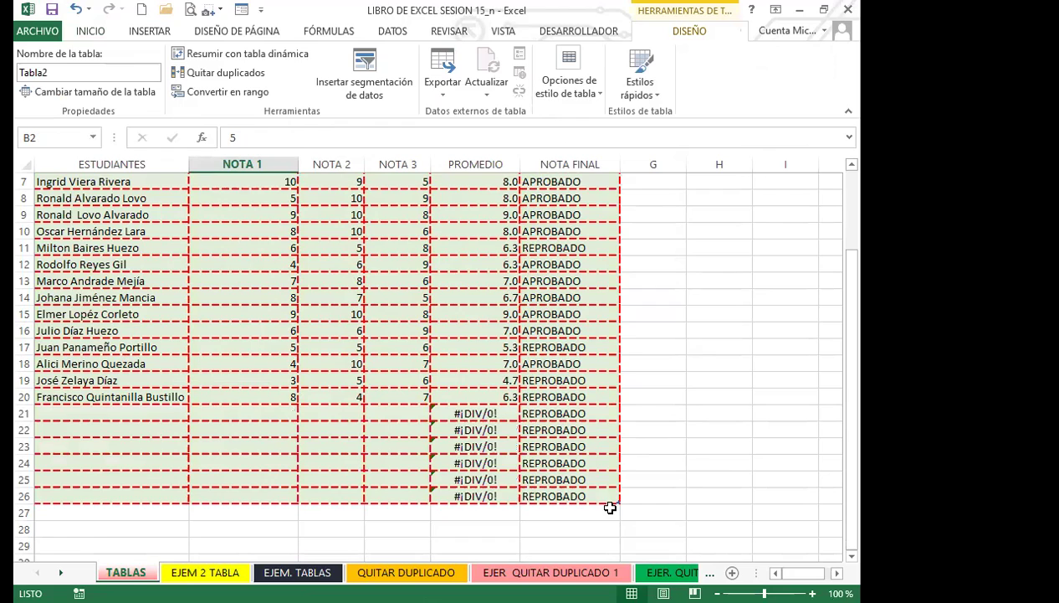
{"action": "left_click", "coordinate": [490, 414]}
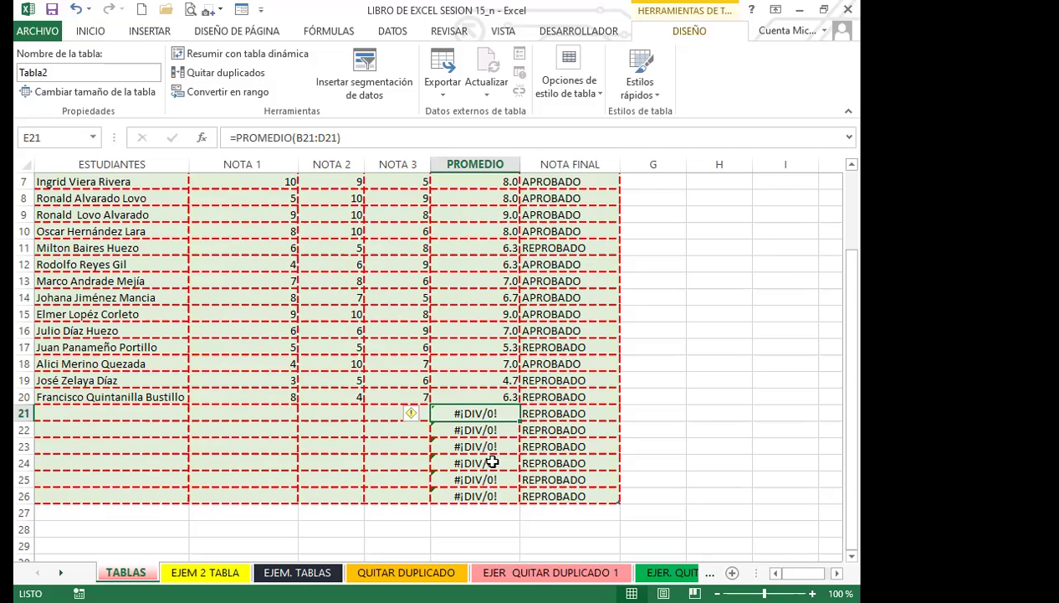
- Fill in row 21 with a new student's name and the grades 8, 7 and 7 for NOTA 1 to NOTA 3
{"action": "left_click", "coordinate": [67, 412]}
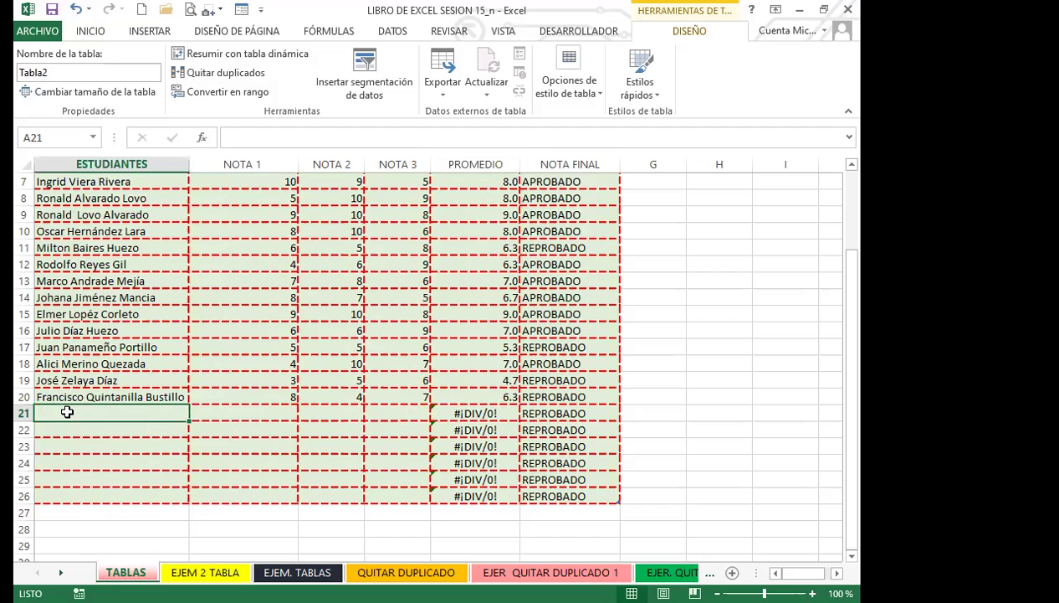
{"action": "type", "text": "Ana "}
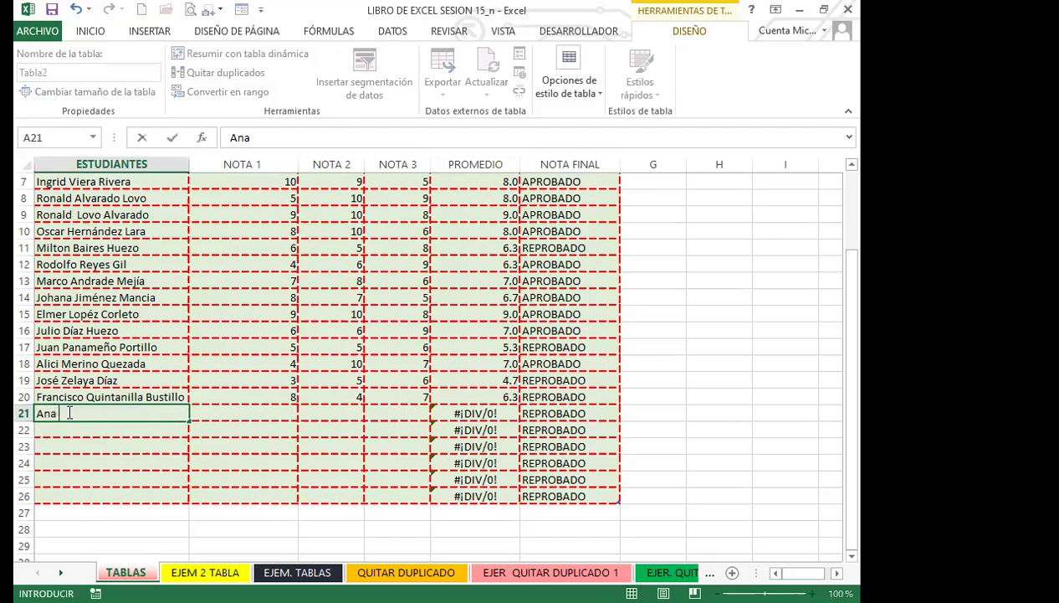
{"action": "type", "text": "María"}
{"action": "left_click", "coordinate": [252, 412]}
{"action": "type", "text": "8"}
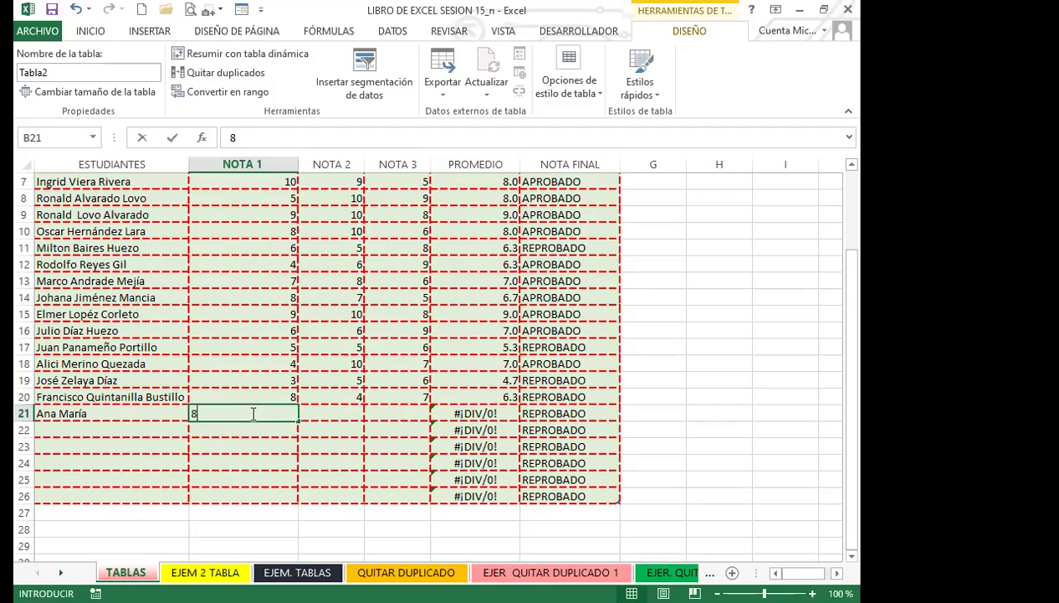
{"action": "key", "text": "Tab"}
{"action": "type", "text": "7"}
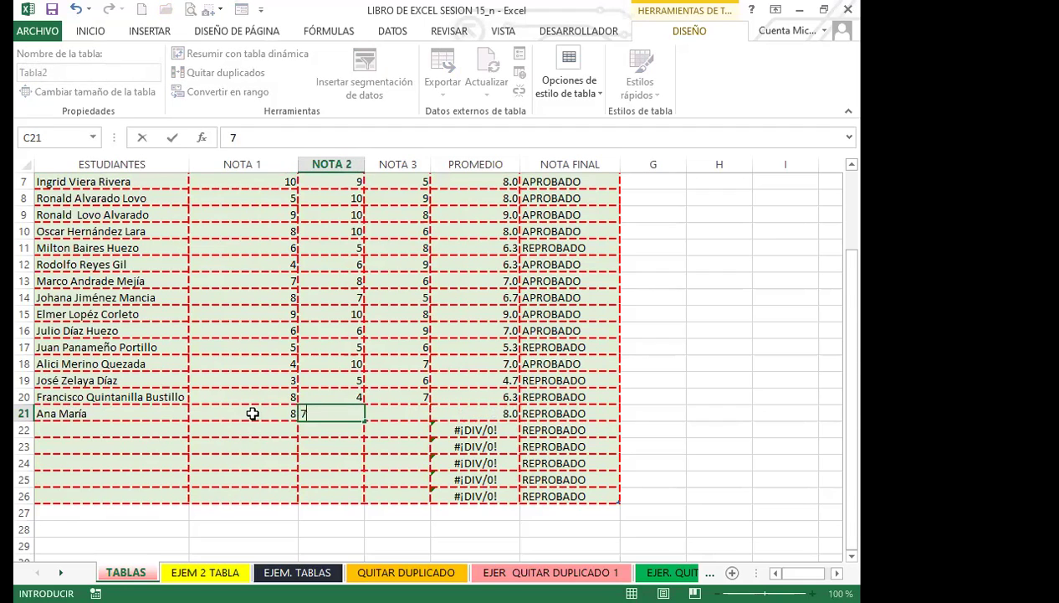
{"action": "key", "text": "Tab"}
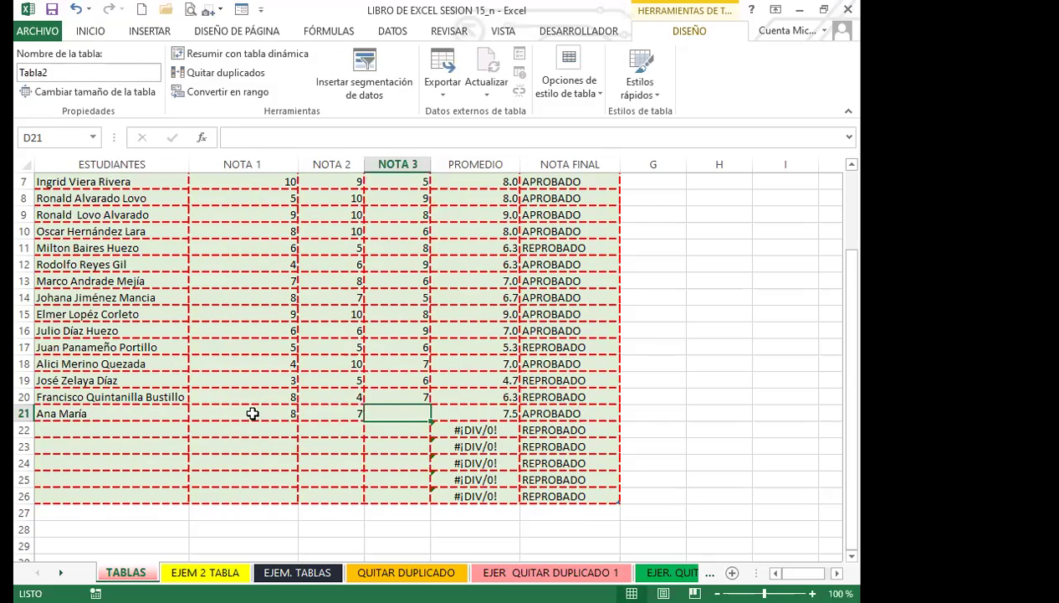
{"action": "type", "text": "7"}
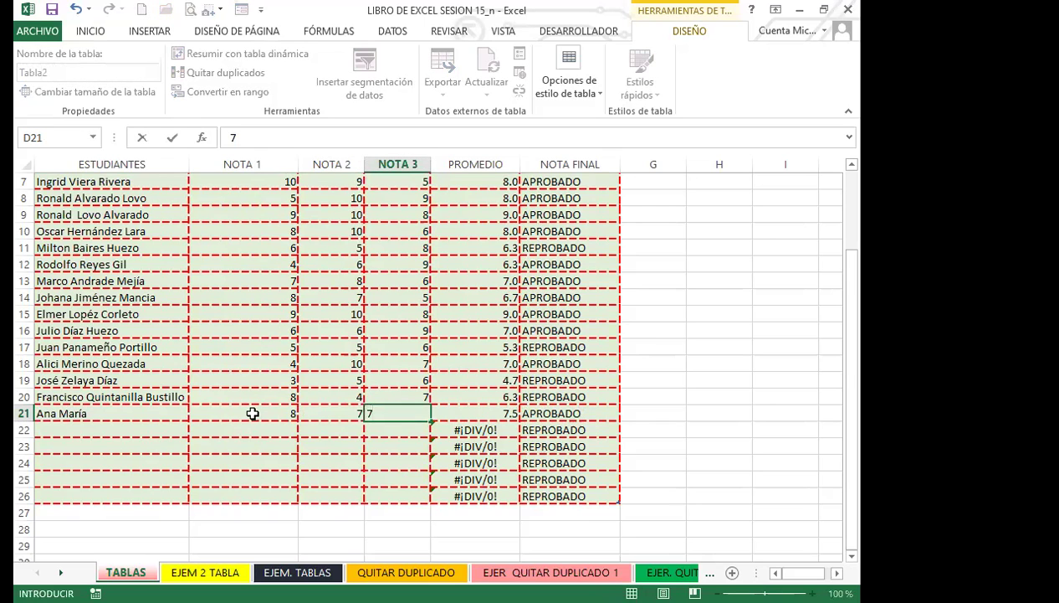
{"action": "key", "text": "Return"}
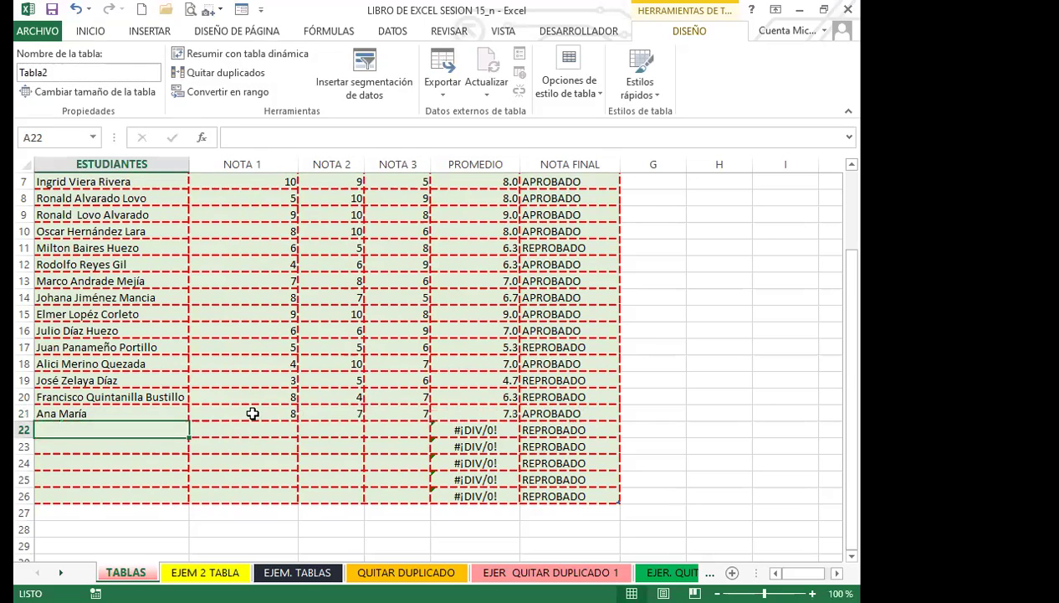
- Check the average formula in E21, and enter the grades 7, 7 and 8 in B22:D22
{"action": "left_click", "coordinate": [466, 410]}
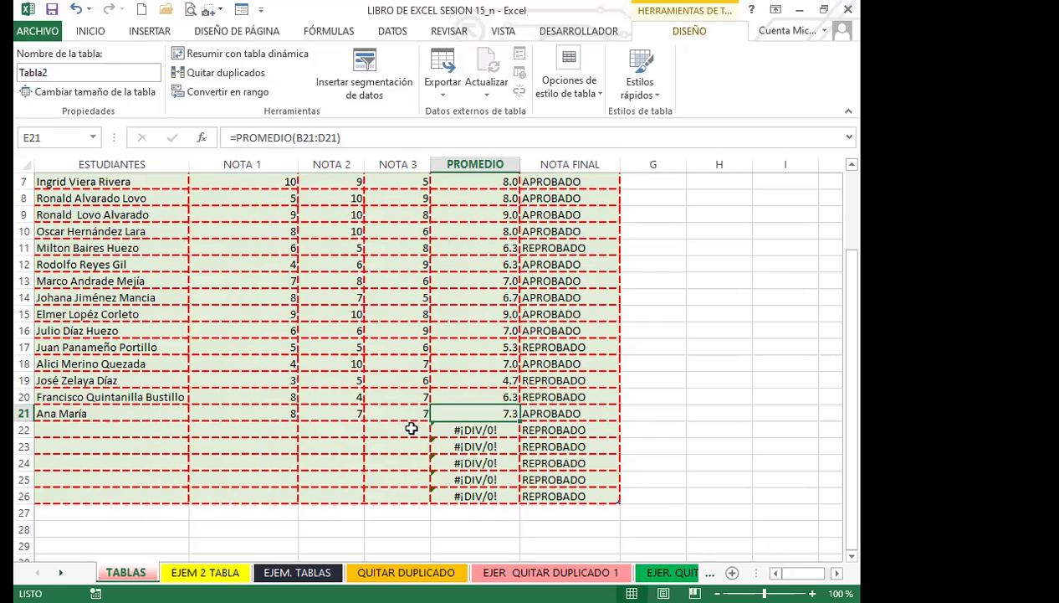
{"action": "left_click", "coordinate": [269, 430]}
{"action": "type", "text": "7"}
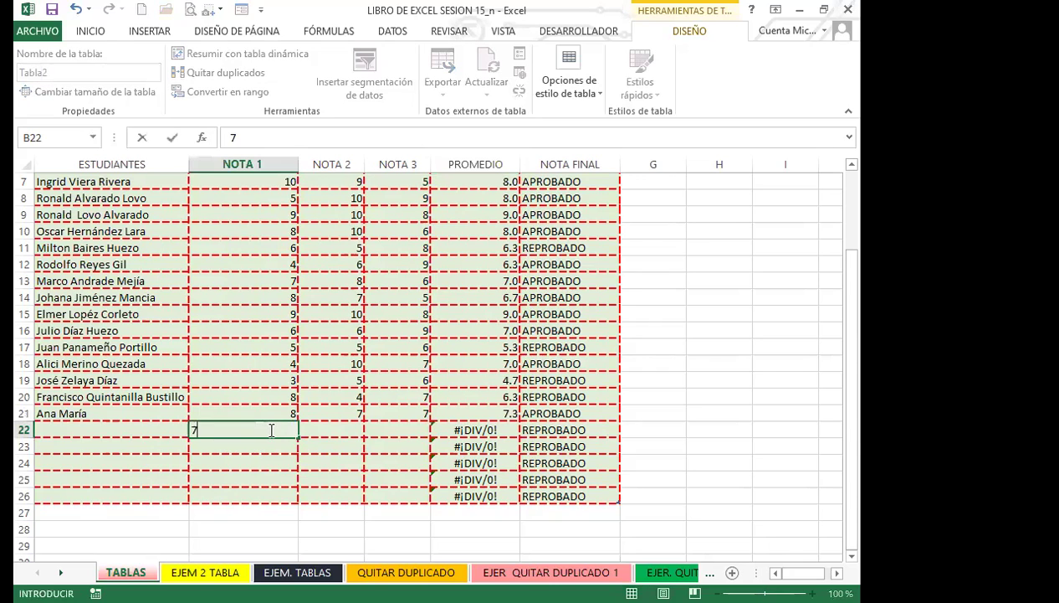
{"action": "key", "text": "Tab"}
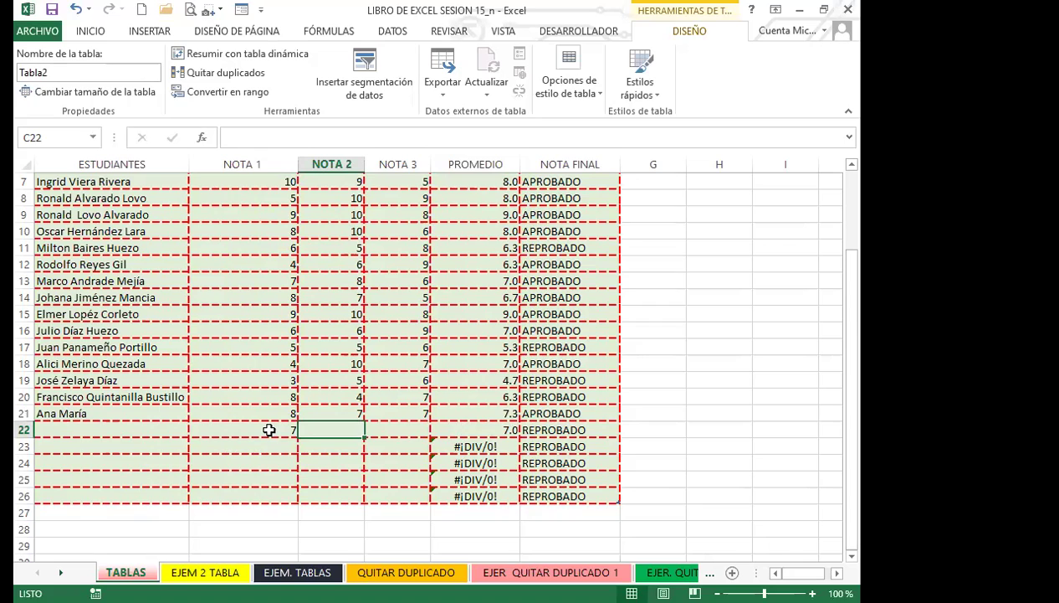
{"action": "type", "text": "7"}
{"action": "key", "text": "Tab"}
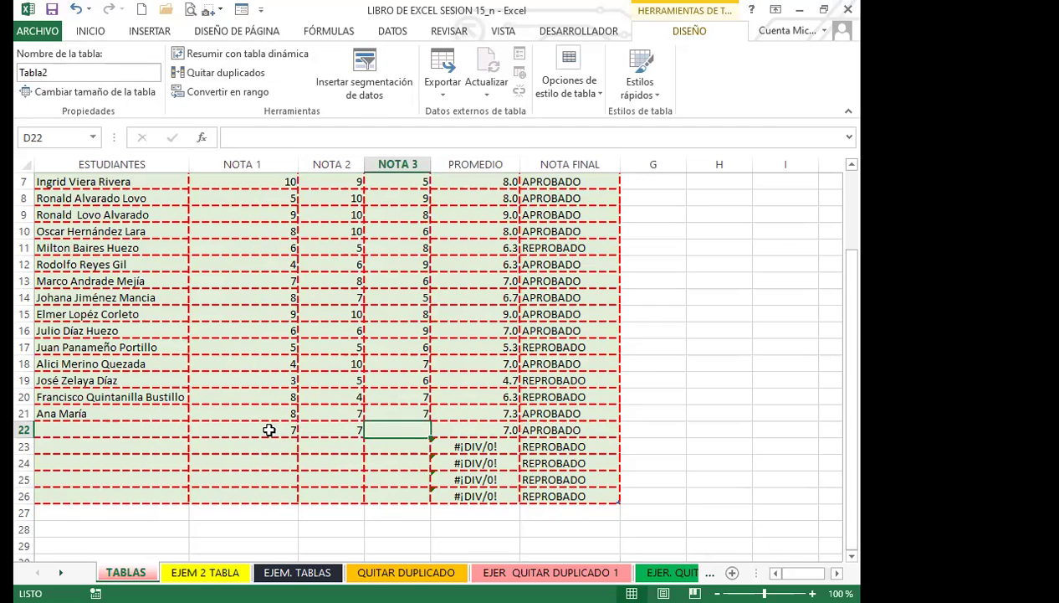
{"action": "type", "text": "8"}
{"action": "key", "text": "Left"}
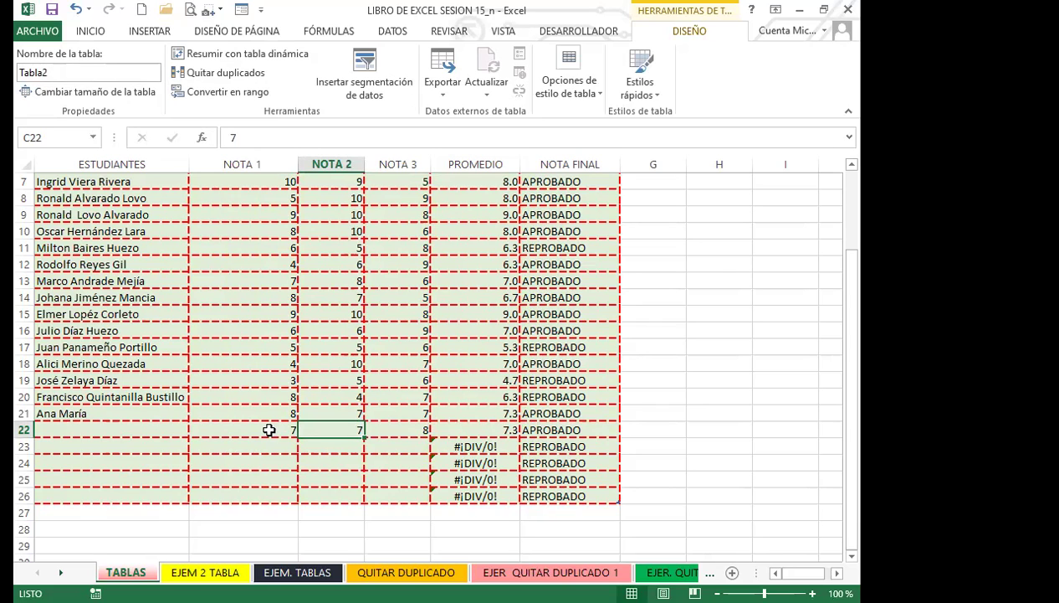
- Review the PROMEDIO formula in E2 and the NOTA FINAL formula in F2
{"action": "scroll", "coordinate": [339, 366], "scroll_direction": "up", "scroll_amount": 2}
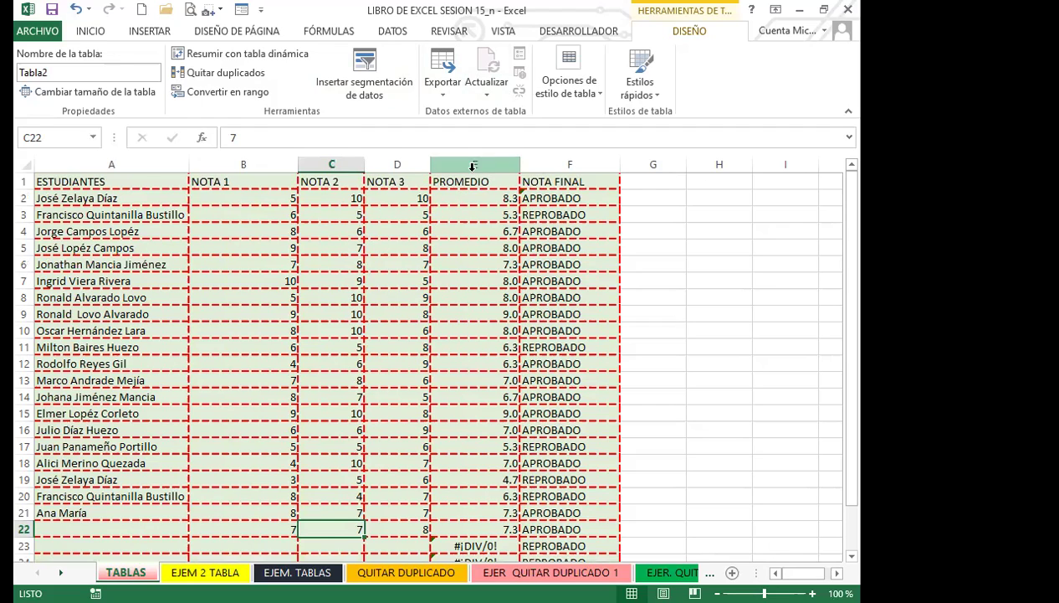
{"action": "left_click", "coordinate": [463, 198]}
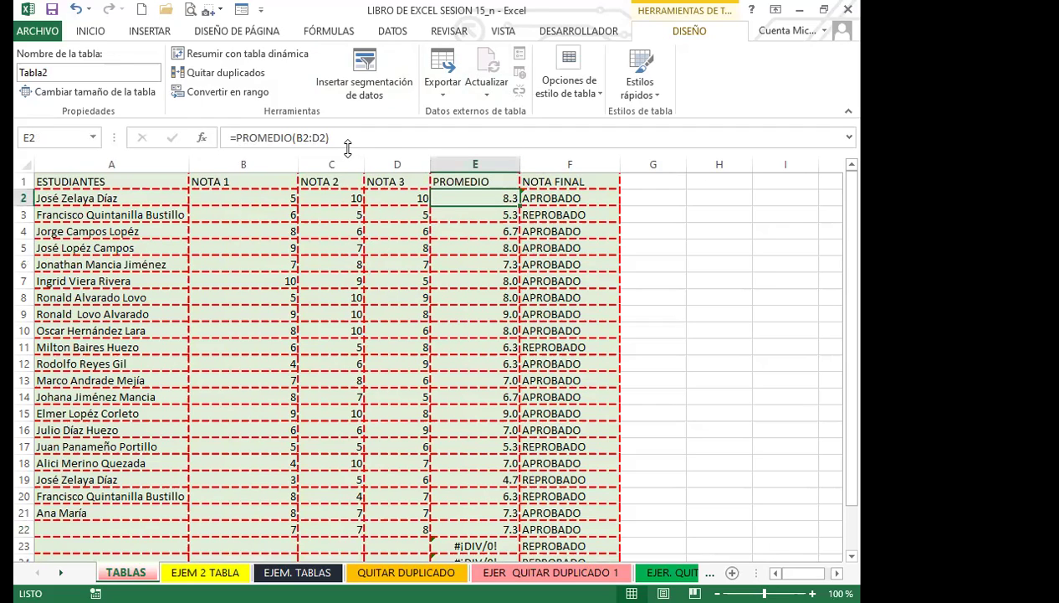
{"action": "left_click", "coordinate": [560, 198]}
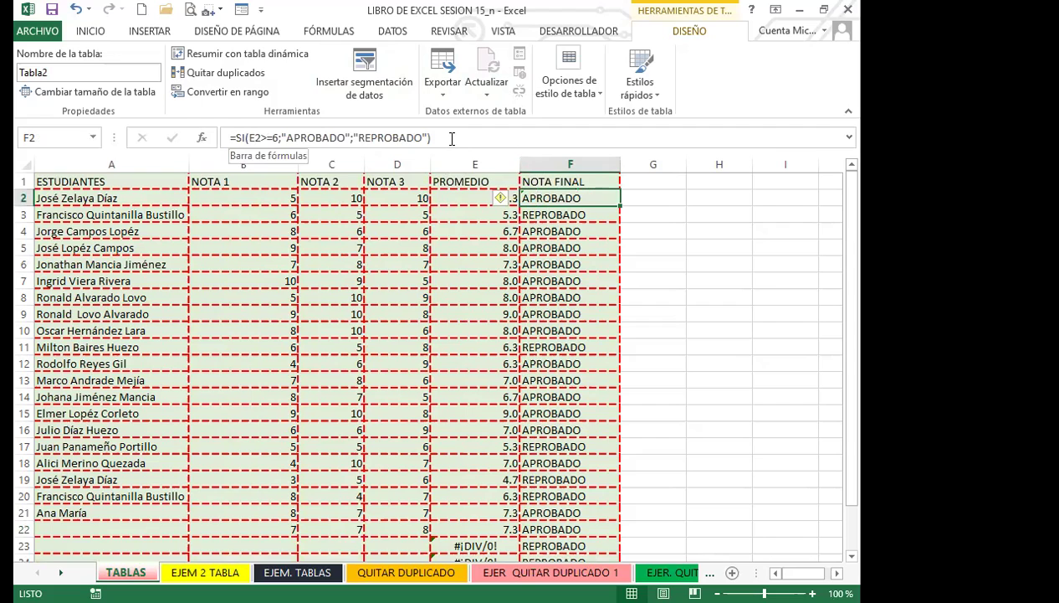
- Rename the student grades table as EXCEL_BASICO
{"action": "left_click", "coordinate": [218, 341]}
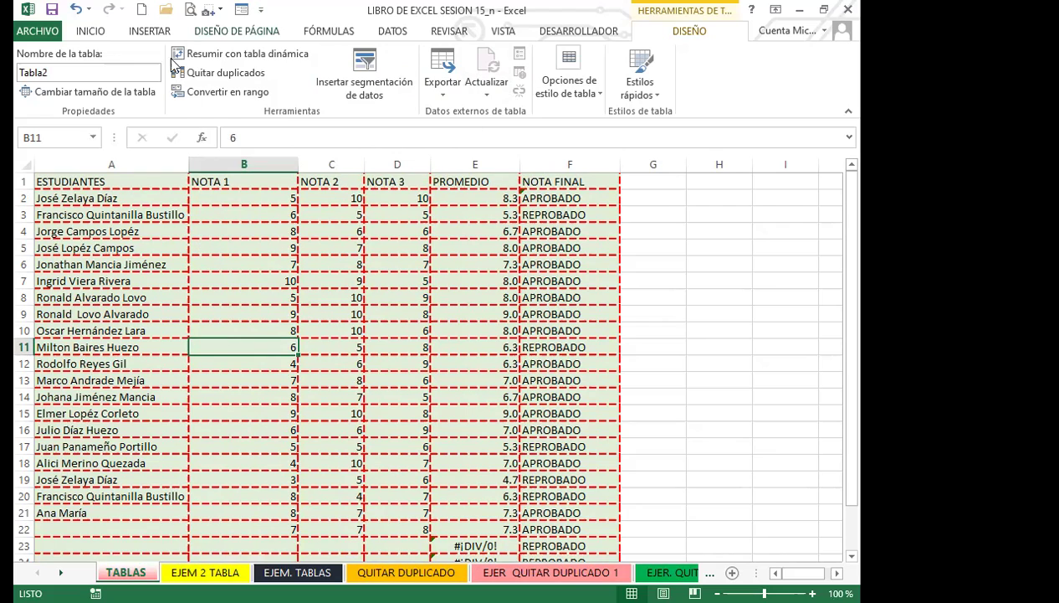
{"action": "left_click", "coordinate": [56, 73]}
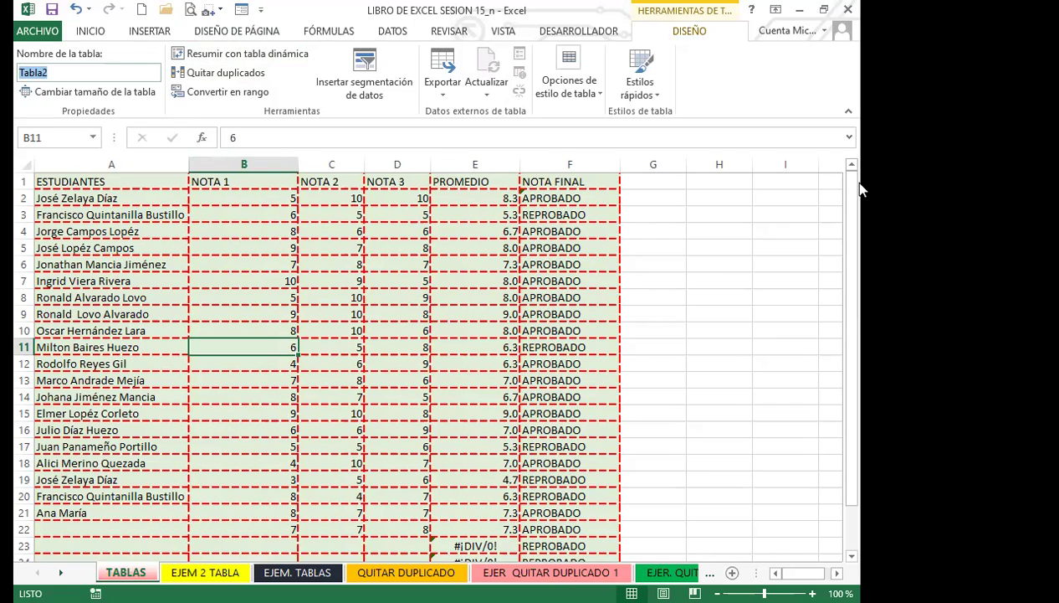
{"action": "type", "text": "ex"}
{"action": "key", "text": "BackSpace"}
{"action": "key", "text": "BackSpace"}
{"action": "type", "text": "EXCEL "}
{"action": "type", "text": "BAS"}
{"action": "key", "text": "BackSpace"}
{"action": "key", "text": "BackSpace"}
{"action": "key", "text": "BackSpace"}
{"action": "key", "text": "BackSpace"}
{"action": "type", "text": "_BASICO"}
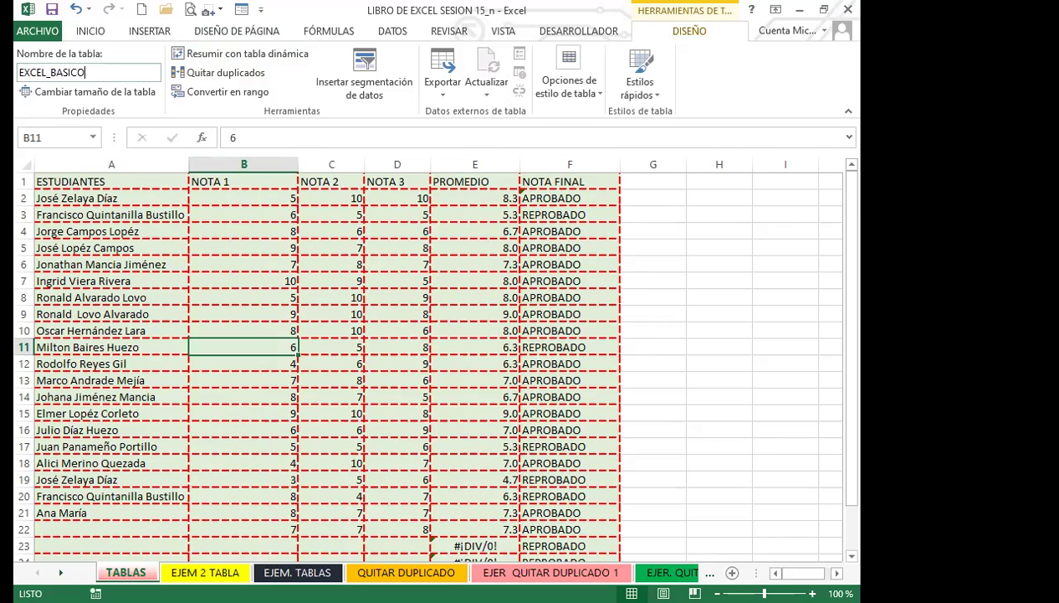
{"action": "left_click", "coordinate": [333, 218]}
{"action": "left_click", "coordinate": [223, 277]}
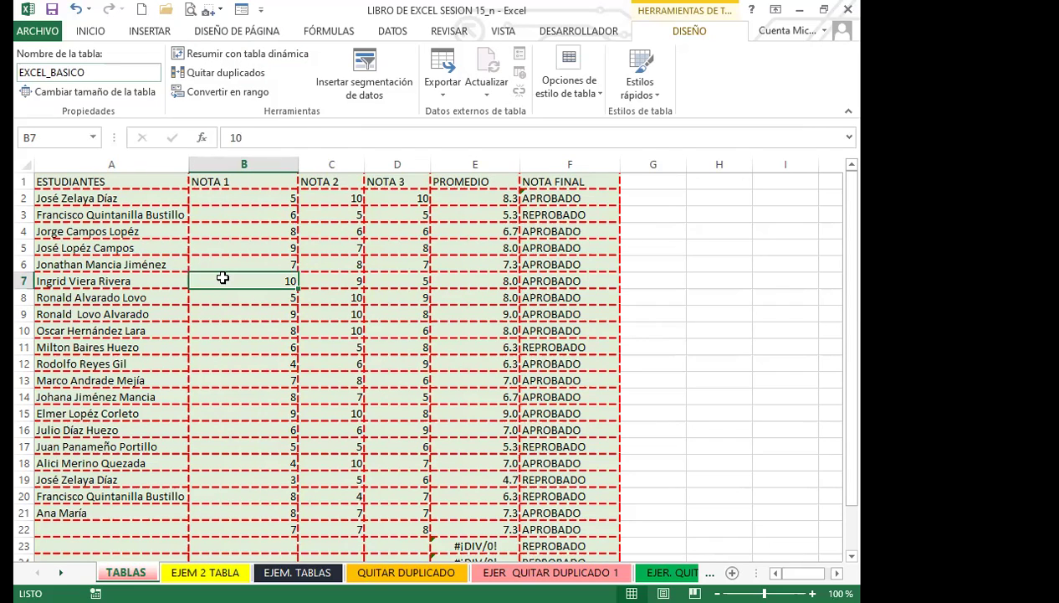
- Review the table's range in the resize dialog, accept it as A1:F26, and look over the table's rows
{"action": "left_click", "coordinate": [67, 93]}
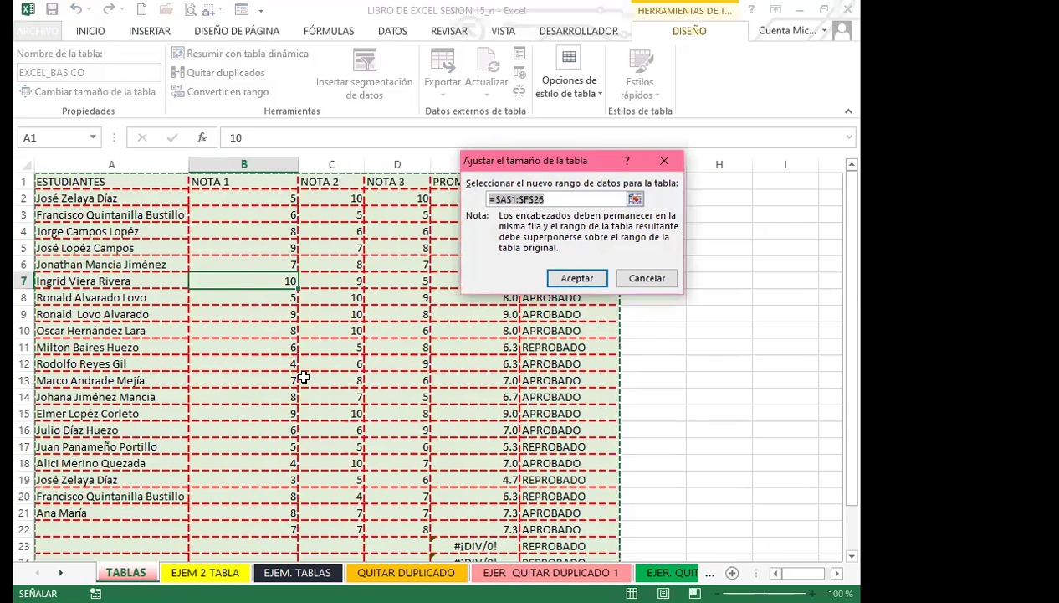
{"action": "scroll", "coordinate": [326, 410], "scroll_direction": "down", "scroll_amount": 4}
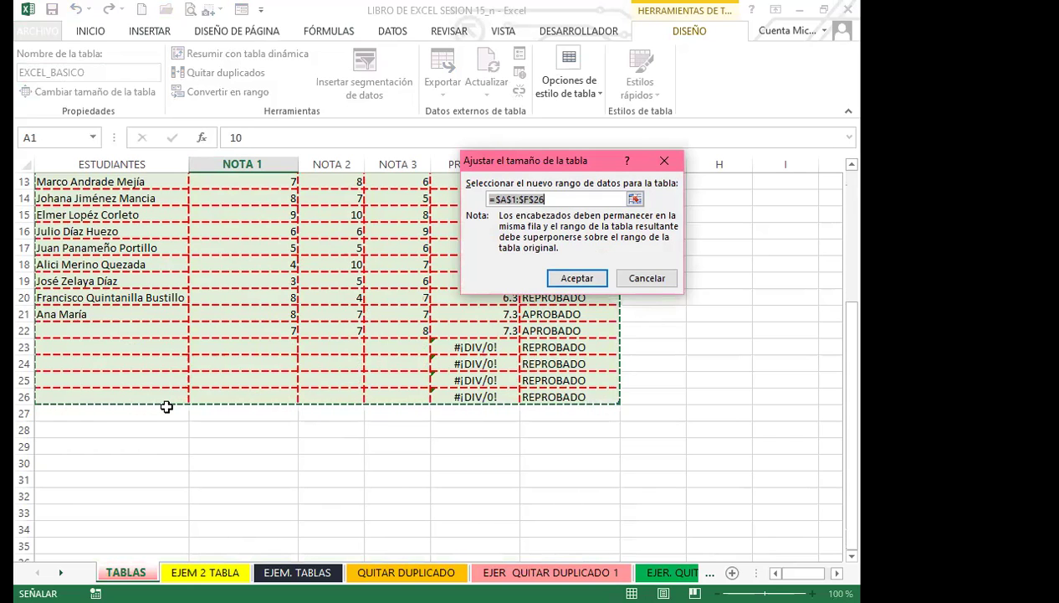
{"action": "left_click", "coordinate": [581, 278]}
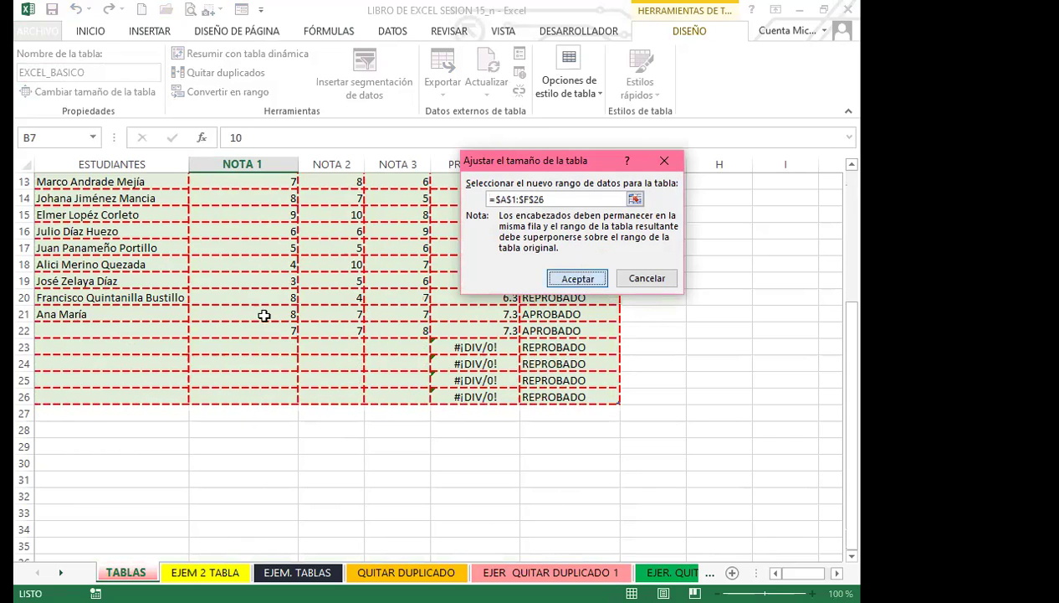
{"action": "scroll", "coordinate": [210, 356], "scroll_direction": "up", "scroll_amount": 4}
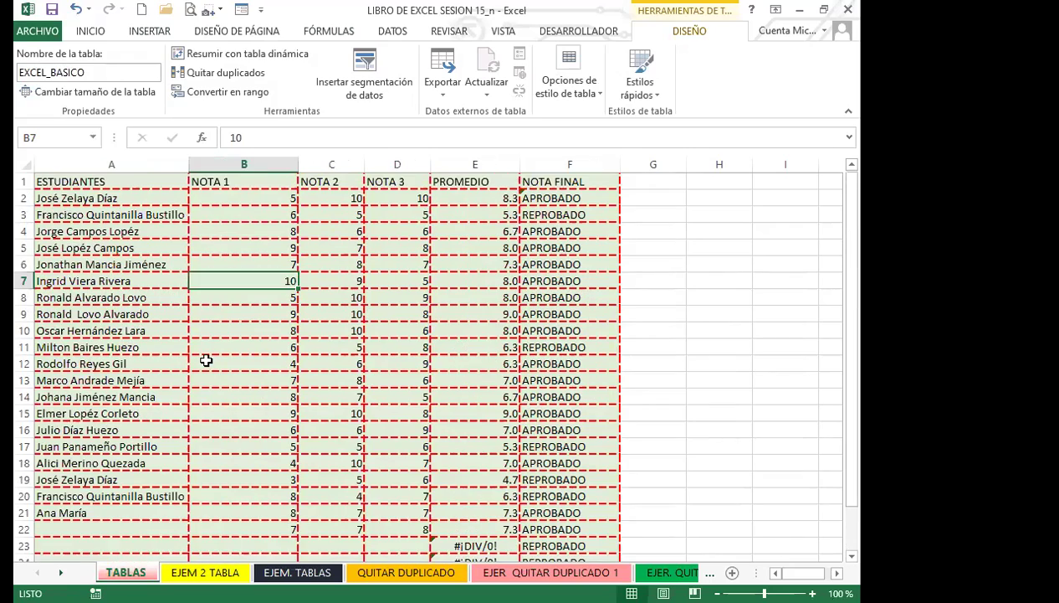
{"action": "scroll", "coordinate": [231, 362], "scroll_direction": "down", "scroll_amount": 2}
{"action": "scroll", "coordinate": [231, 362], "scroll_direction": "down", "scroll_amount": 2}
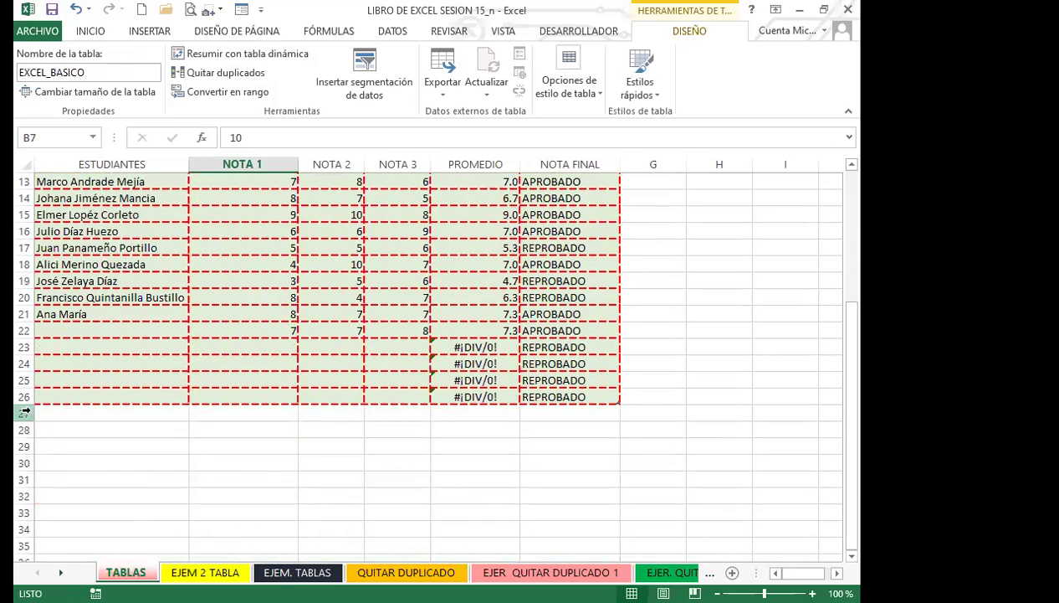
{"action": "scroll", "coordinate": [166, 312], "scroll_direction": "up", "scroll_amount": 4}
{"action": "scroll", "coordinate": [335, 402], "scroll_direction": "down", "scroll_amount": 5}
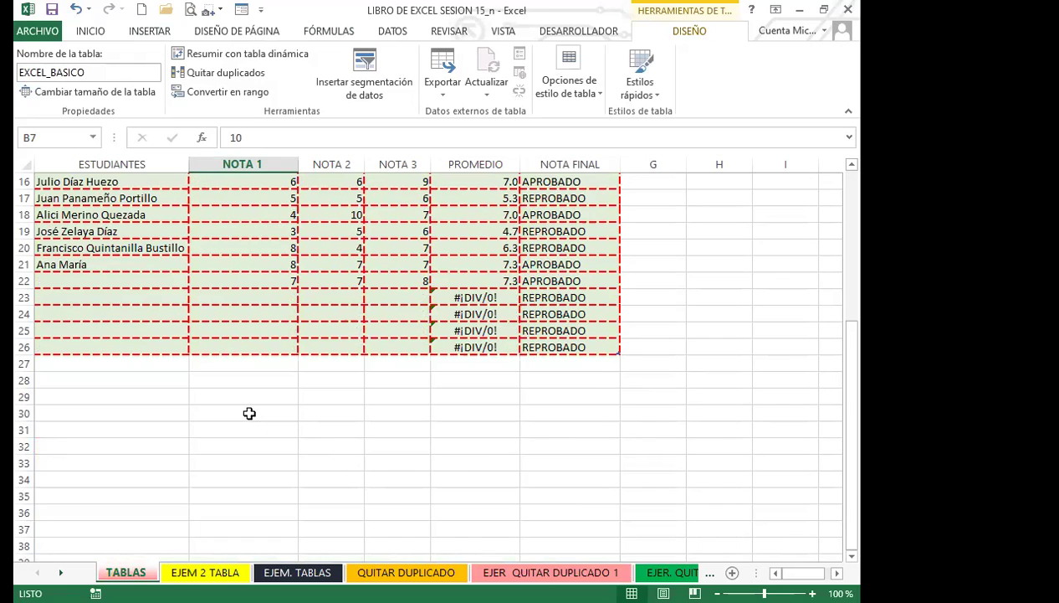
{"action": "scroll", "coordinate": [244, 410], "scroll_direction": "up", "scroll_amount": 5}
- Insert a slicer for the ESTUDIANTES field of the table and place it beside the table over columns G to I
{"action": "left_click", "coordinate": [226, 366]}
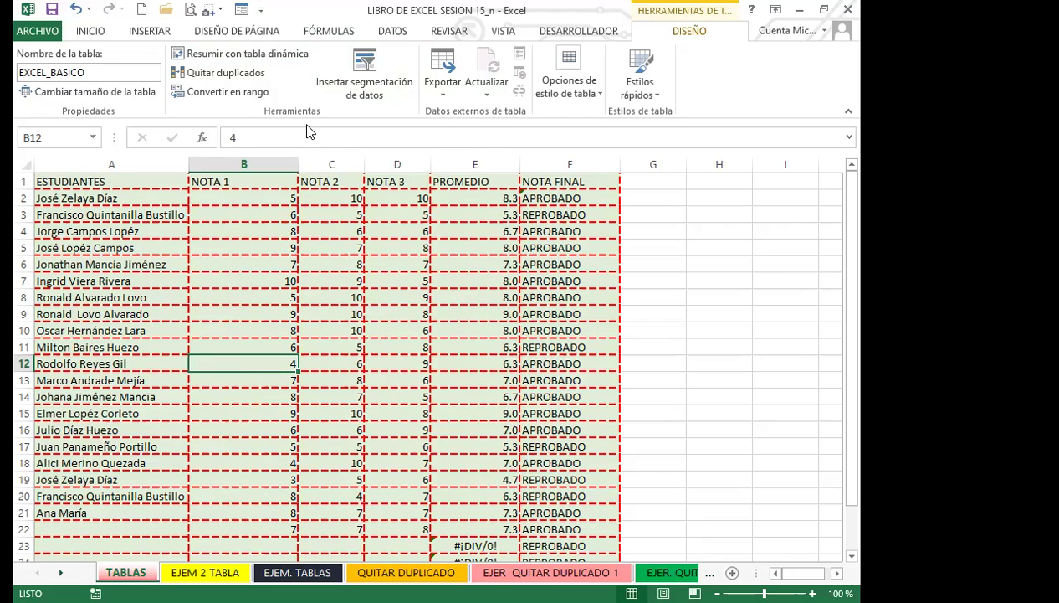
{"action": "left_click", "coordinate": [365, 65]}
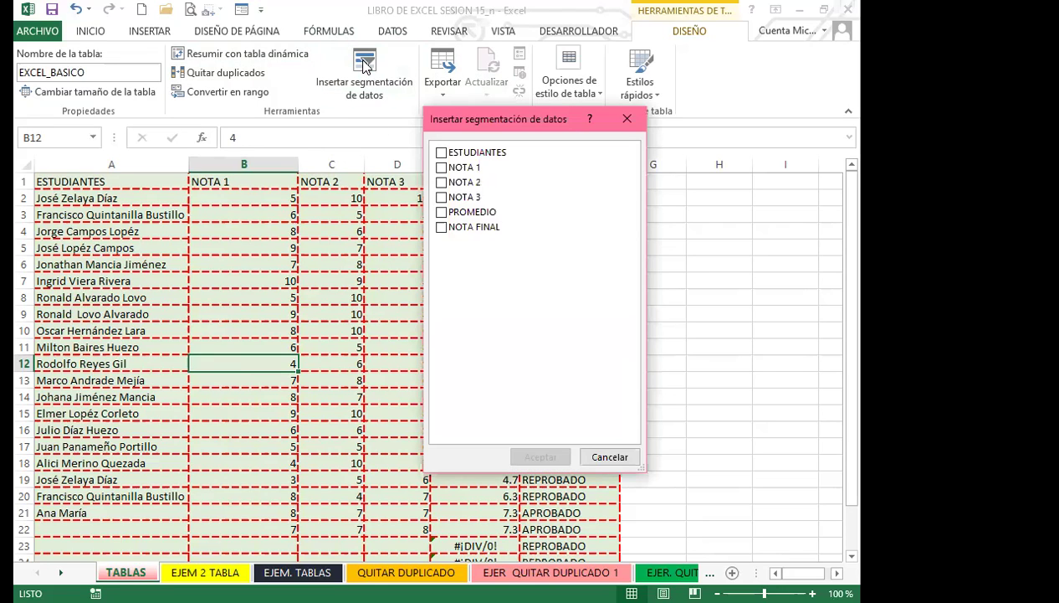
{"action": "left_click", "coordinate": [456, 152]}
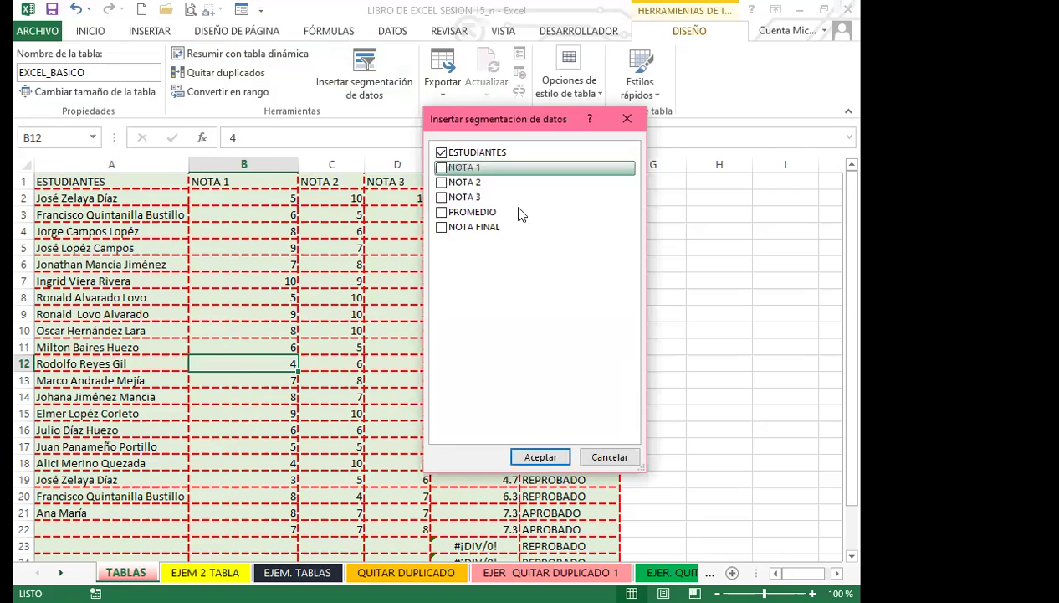
{"action": "left_click", "coordinate": [541, 457]}
{"action": "left_click_drag", "start_coordinate": [471, 274], "coordinate": [738, 199]}
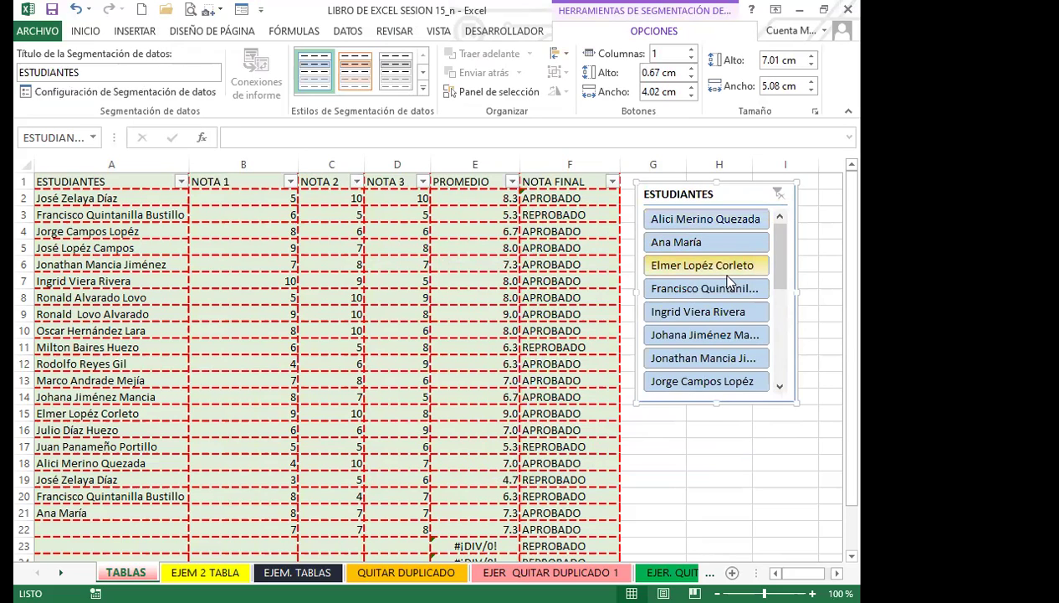
- Filter the table with the slicer to the first, third, fifth and sixth students in its list
{"action": "left_click", "coordinate": [688, 219]}
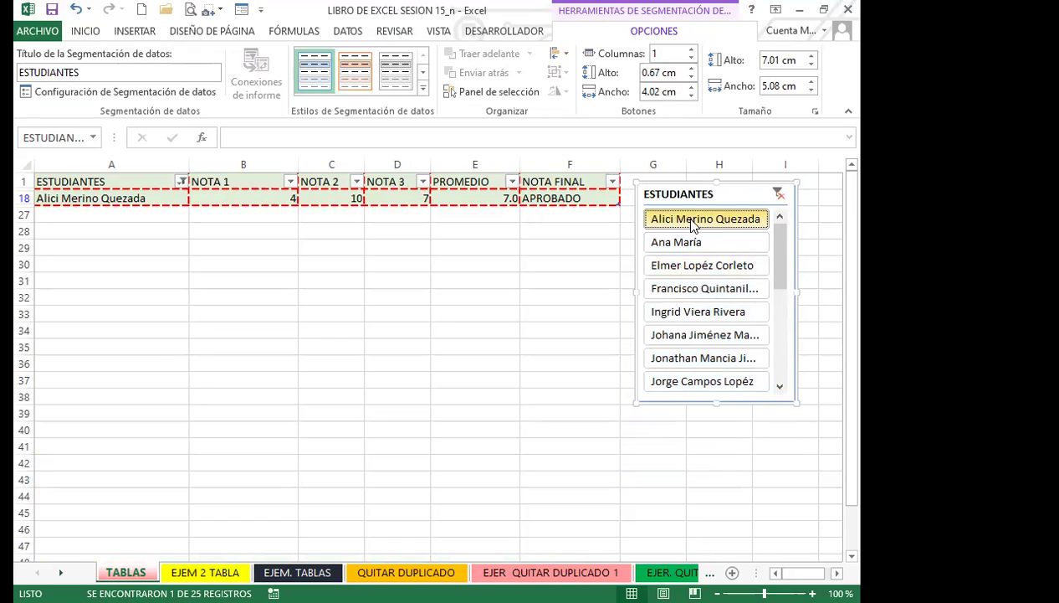
{"action": "left_click", "coordinate": [718, 270], "text": "ctrl"}
{"action": "left_click", "coordinate": [720, 311], "text": "ctrl"}
{"action": "left_click", "coordinate": [703, 334], "text": "ctrl"}
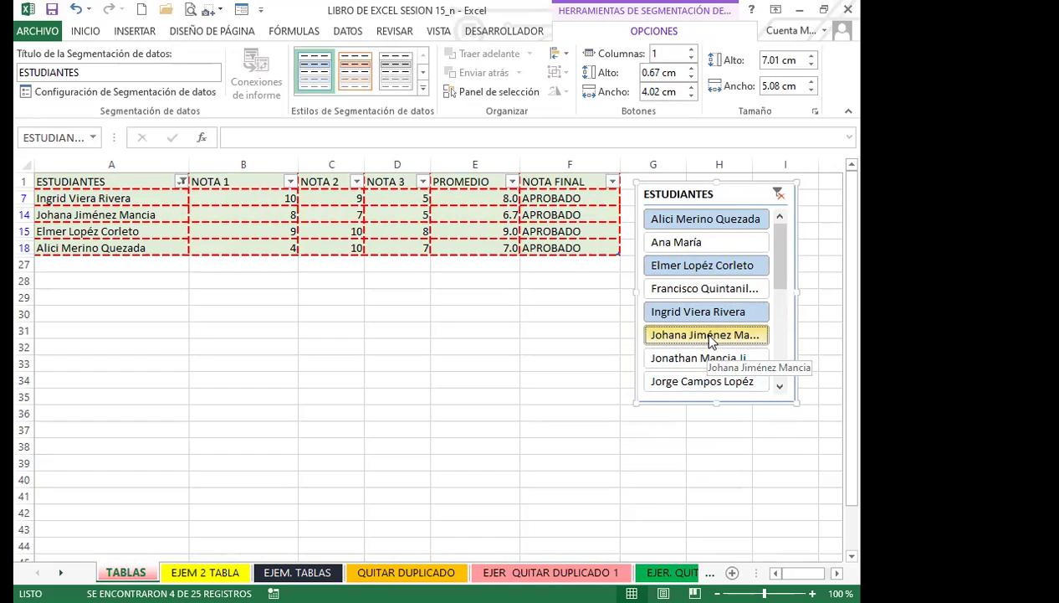
- Add the ninth, tenth, eleventh, thirteenth and fourteenth students in the slicer's list to the filter selection
{"action": "left_click_drag", "start_coordinate": [784, 262], "coordinate": [780, 327]}
{"action": "left_click", "coordinate": [670, 312], "text": "ctrl"}
{"action": "left_click", "coordinate": [669, 289], "text": "ctrl"}
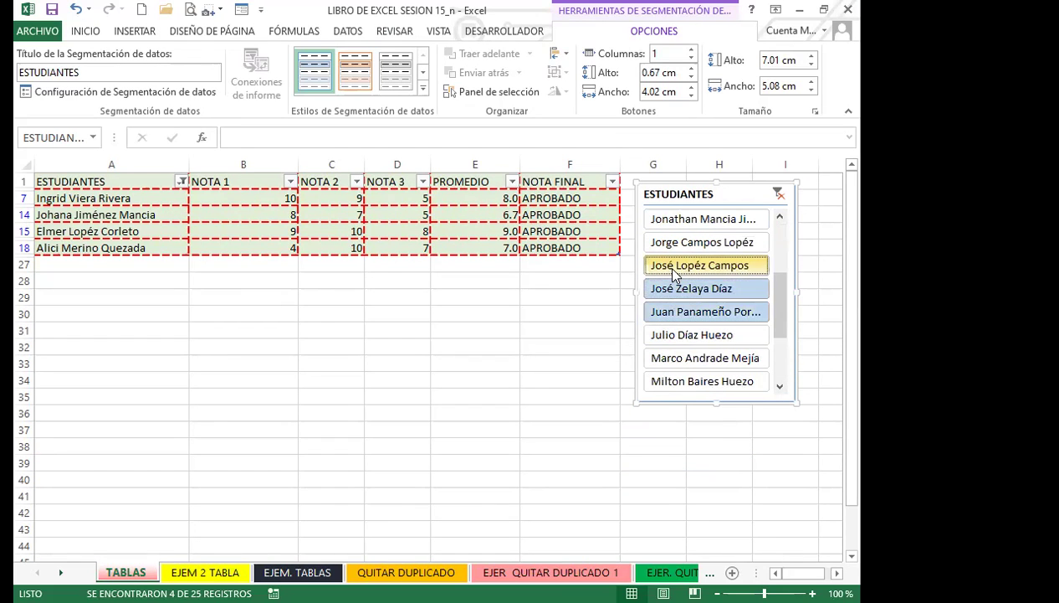
{"action": "left_click", "coordinate": [674, 266], "text": "ctrl"}
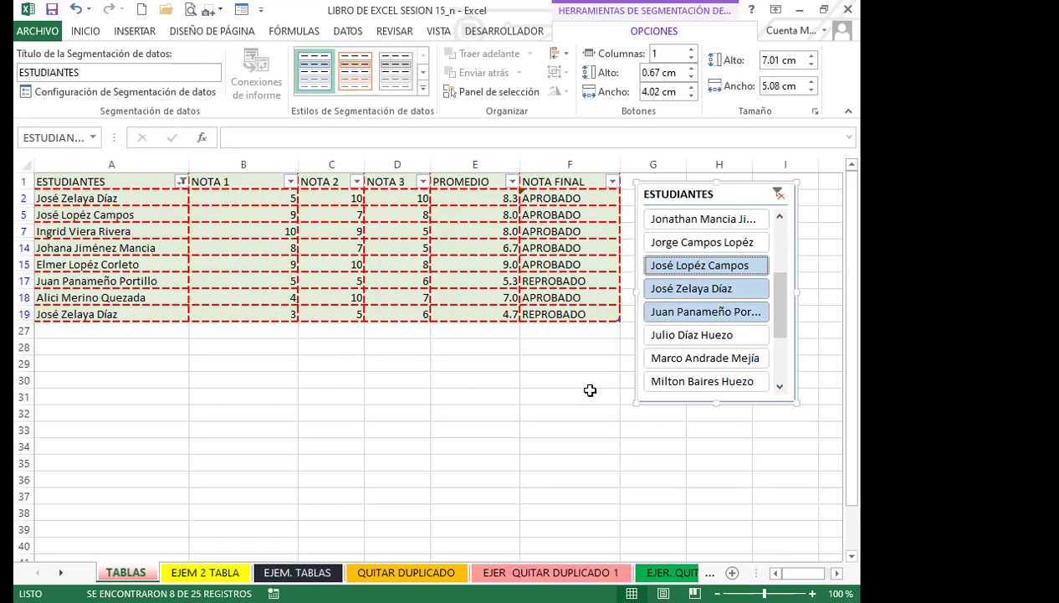
{"action": "left_click_drag", "start_coordinate": [778, 326], "coordinate": [783, 355]}
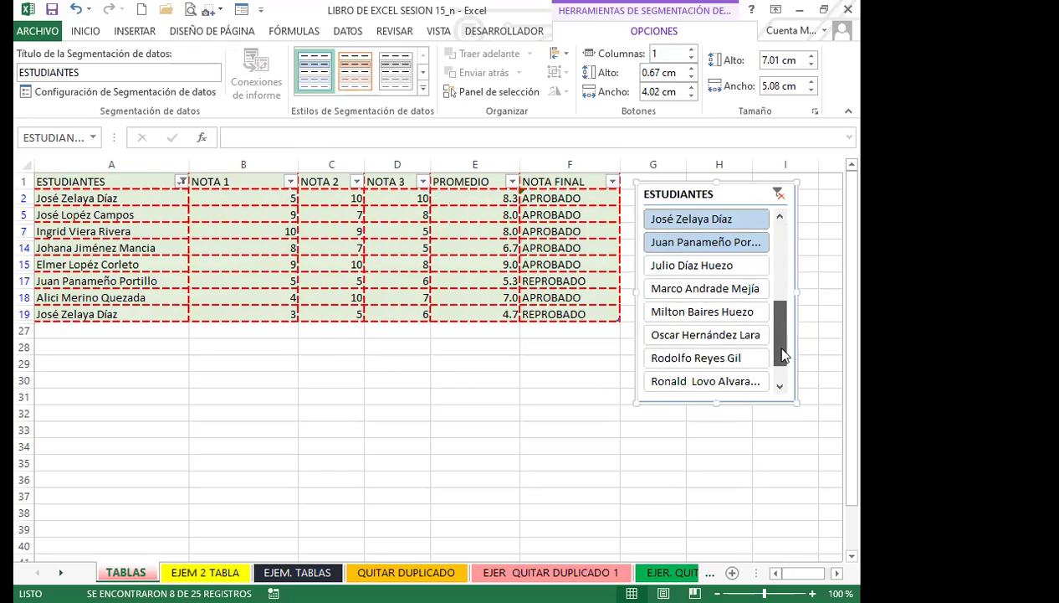
{"action": "left_click", "coordinate": [688, 288], "text": "ctrl"}
{"action": "left_click", "coordinate": [684, 311], "text": "ctrl"}
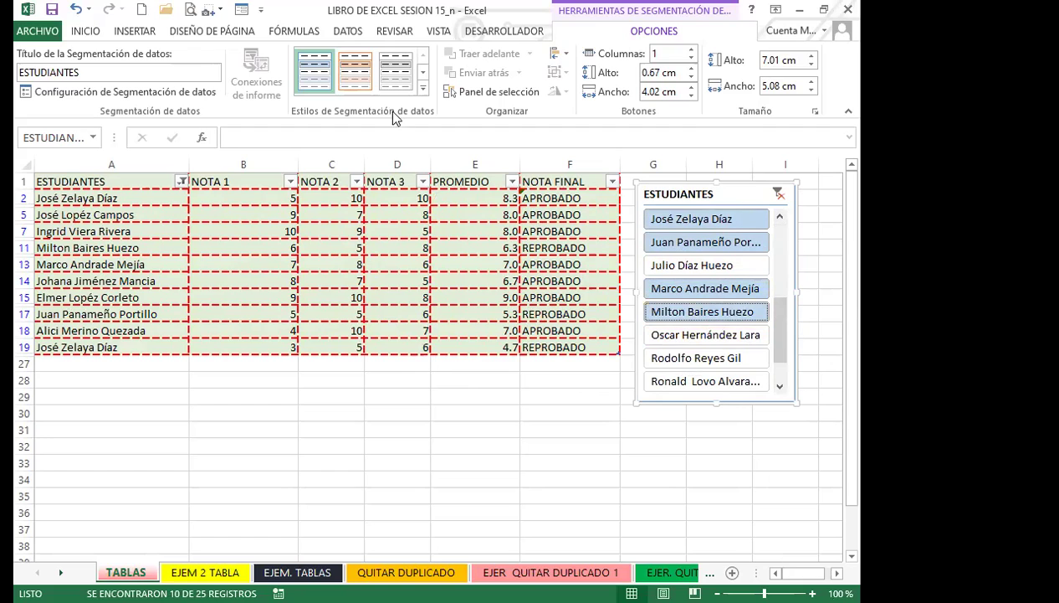
- Apply the dark orange style to the ESTUDIANTES slicer
{"action": "left_click", "coordinate": [425, 91]}
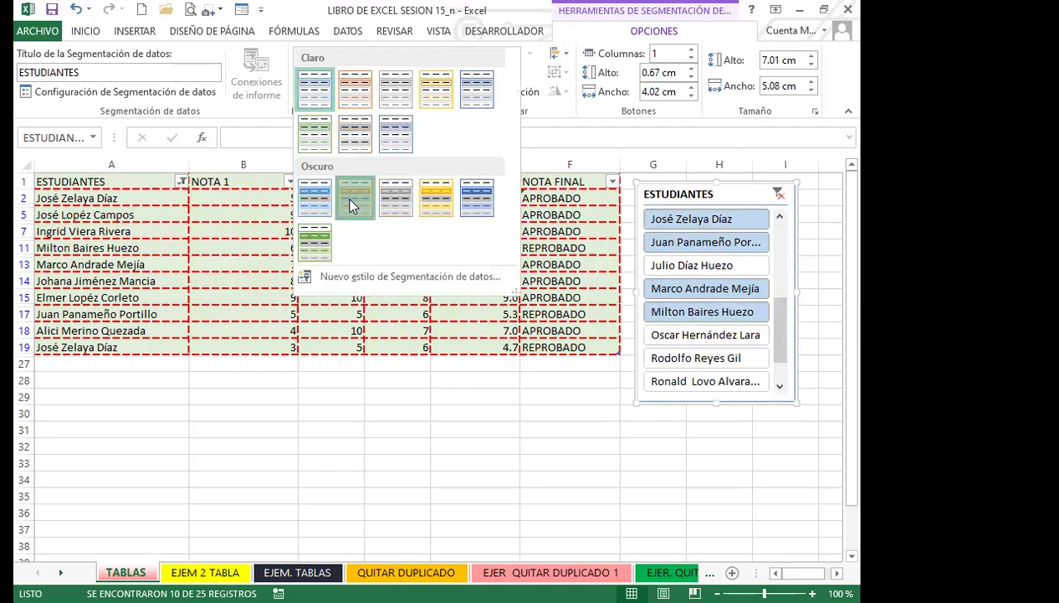
{"action": "left_click", "coordinate": [351, 205]}
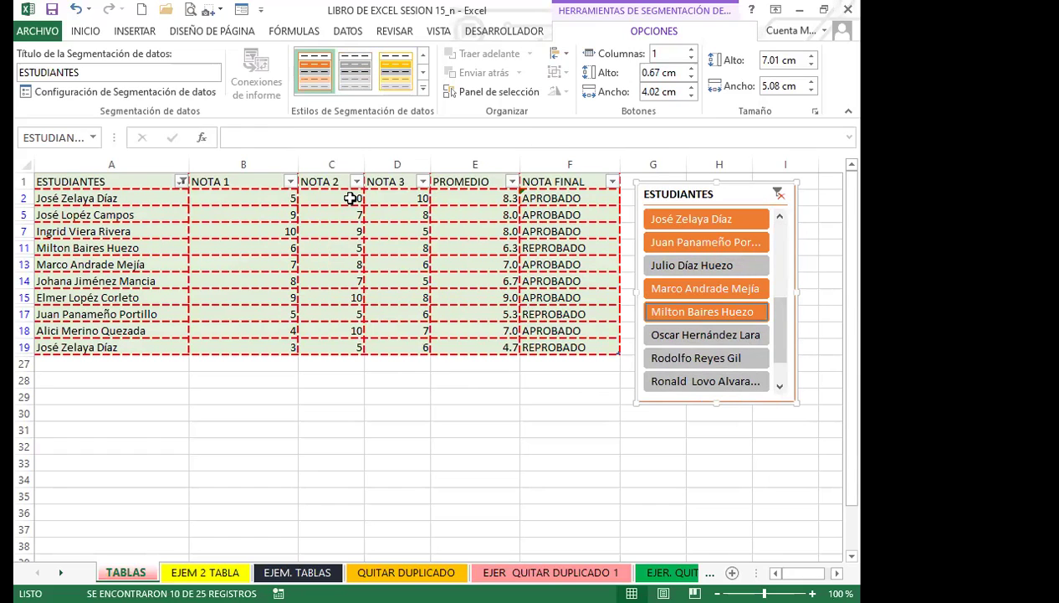
- Hide the gridlines of the TABLAS sheet and deselect its cells
{"action": "left_click", "coordinate": [23, 162]}
{"action": "left_click", "coordinate": [503, 31]}
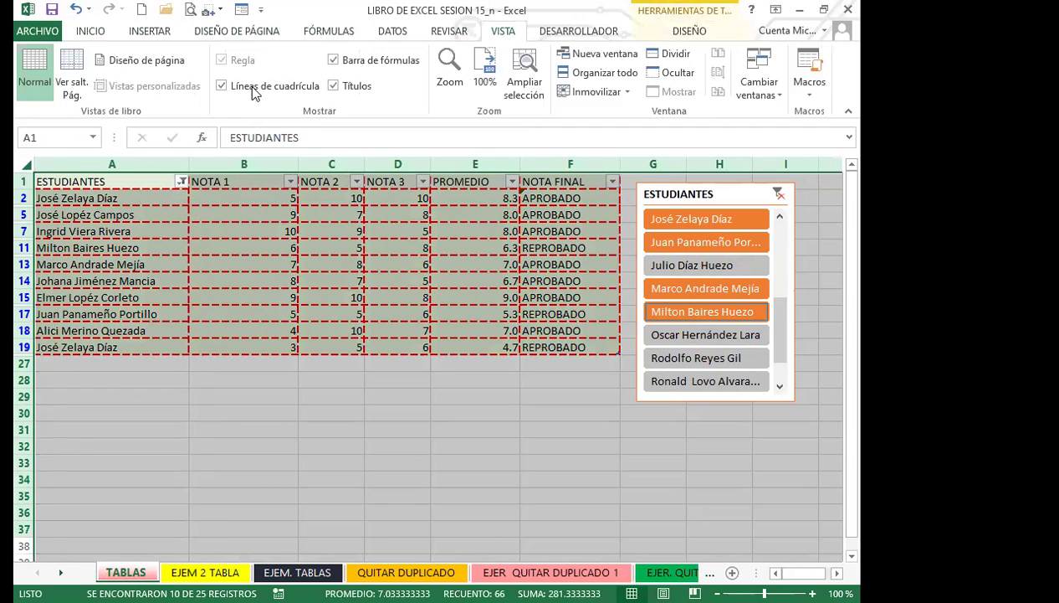
{"action": "left_click", "coordinate": [217, 87]}
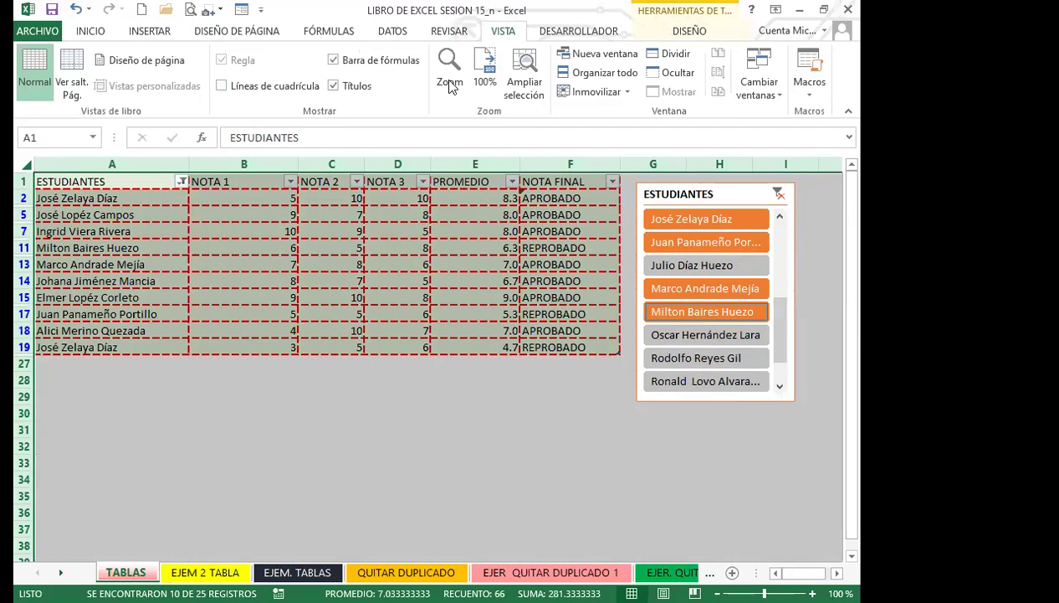
{"action": "left_click", "coordinate": [526, 449]}
{"action": "left_click", "coordinate": [473, 432]}
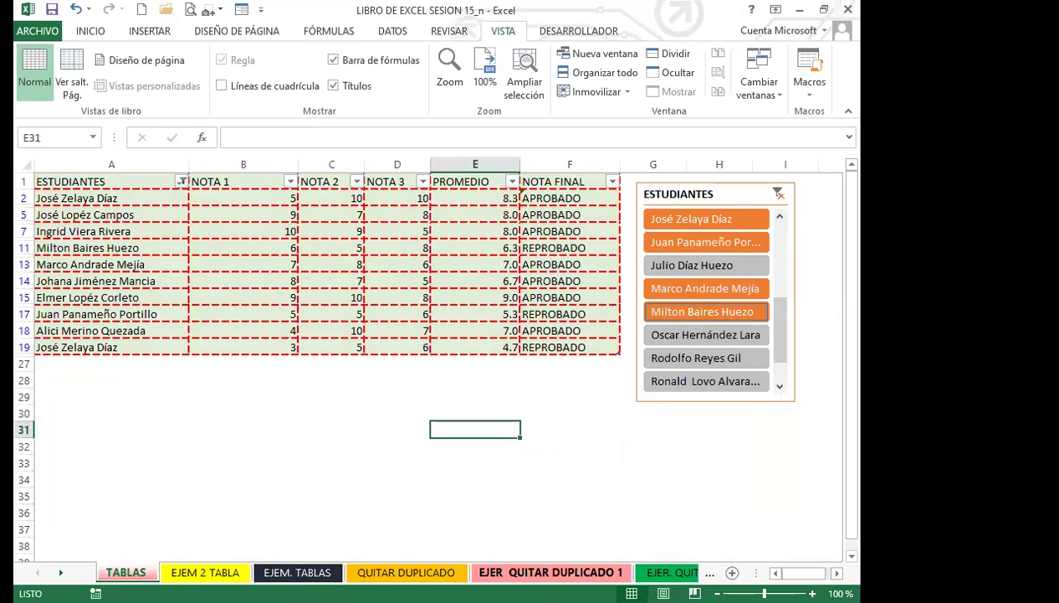
{"action": "left_click", "coordinate": [295, 459]}
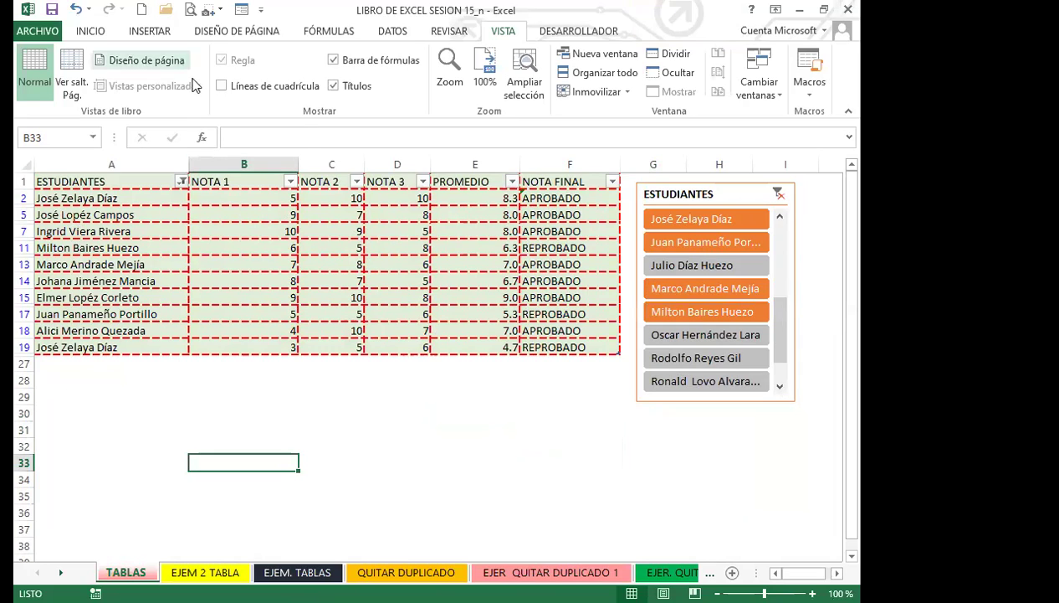
- Start adding a sheet background and search Bing images for COLORES
{"action": "left_click", "coordinate": [254, 31]}
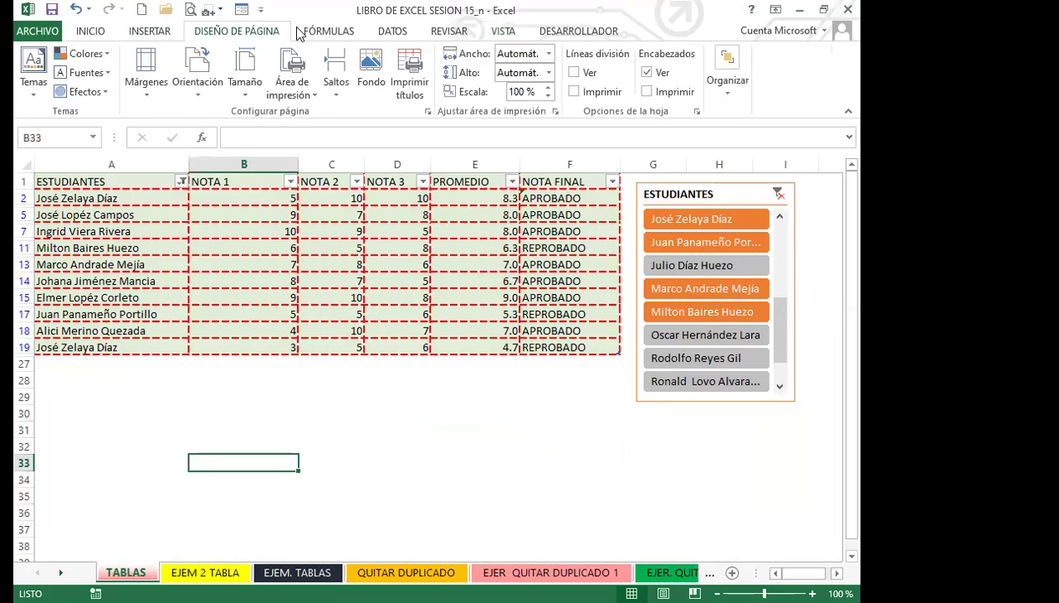
{"action": "left_click", "coordinate": [369, 69]}
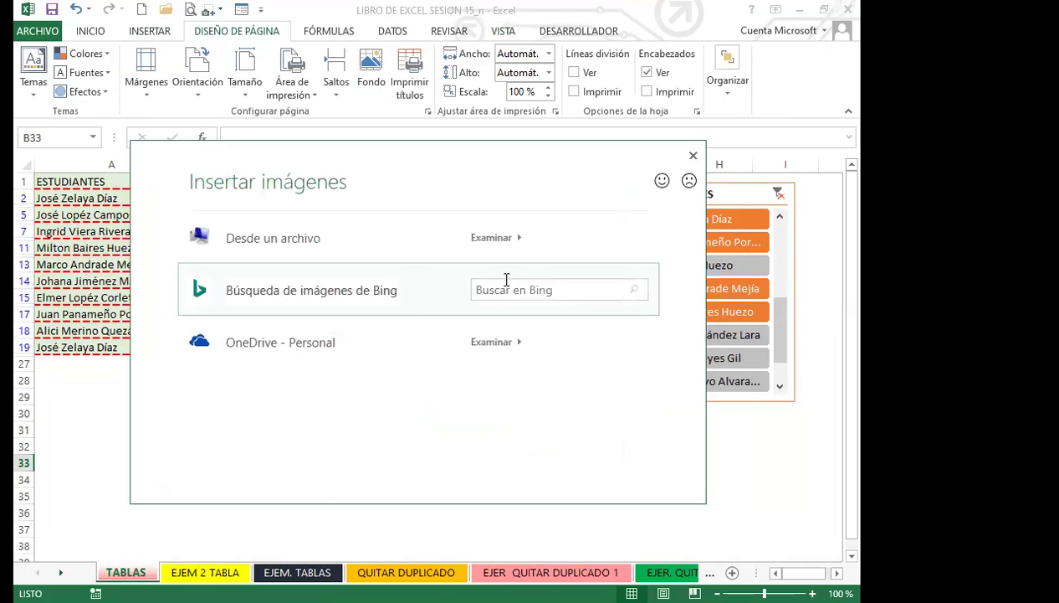
{"action": "left_click", "coordinate": [506, 286]}
{"action": "type", "text": "COLORES"}
{"action": "key", "text": "Return"}
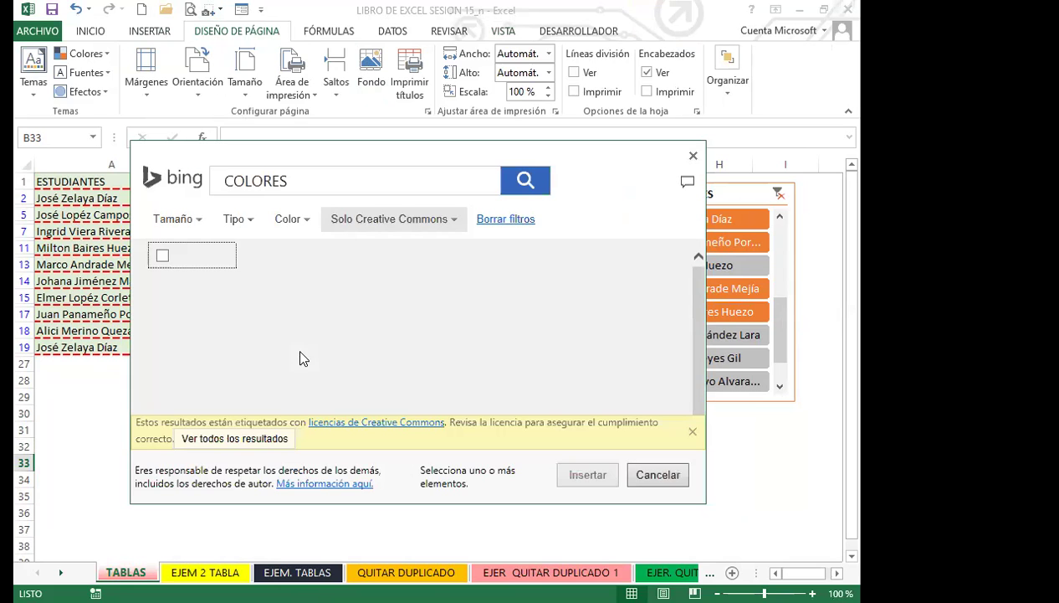
- Browse the image results and insert the blurred multicolour gradient picture as the sheet background
{"action": "scroll", "coordinate": [402, 352], "scroll_direction": "down", "scroll_amount": 2}
{"action": "scroll", "coordinate": [414, 347], "scroll_direction": "up", "scroll_amount": 2}
{"action": "scroll", "coordinate": [414, 347], "scroll_direction": "down", "scroll_amount": 2}
{"action": "scroll", "coordinate": [414, 370], "scroll_direction": "down", "scroll_amount": 5}
{"action": "scroll", "coordinate": [427, 369], "scroll_direction": "down", "scroll_amount": 6}
{"action": "scroll", "coordinate": [421, 360], "scroll_direction": "down", "scroll_amount": 1}
{"action": "scroll", "coordinate": [421, 343], "scroll_direction": "up", "scroll_amount": 6}
{"action": "left_click", "coordinate": [299, 188]}
{"action": "key", "text": "BackSpace"}
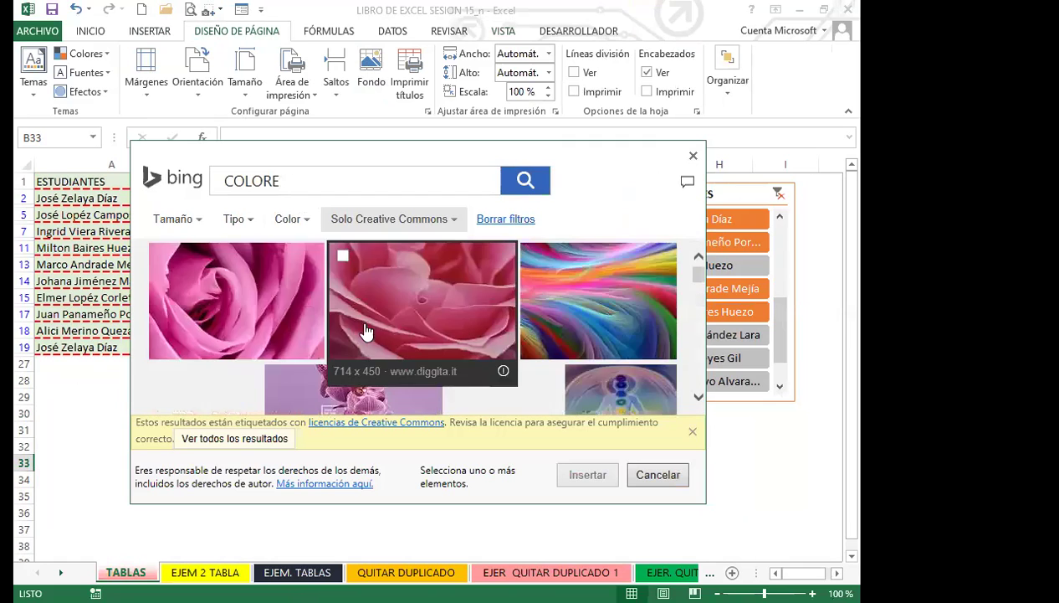
{"action": "scroll", "coordinate": [402, 307], "scroll_direction": "down", "scroll_amount": 4}
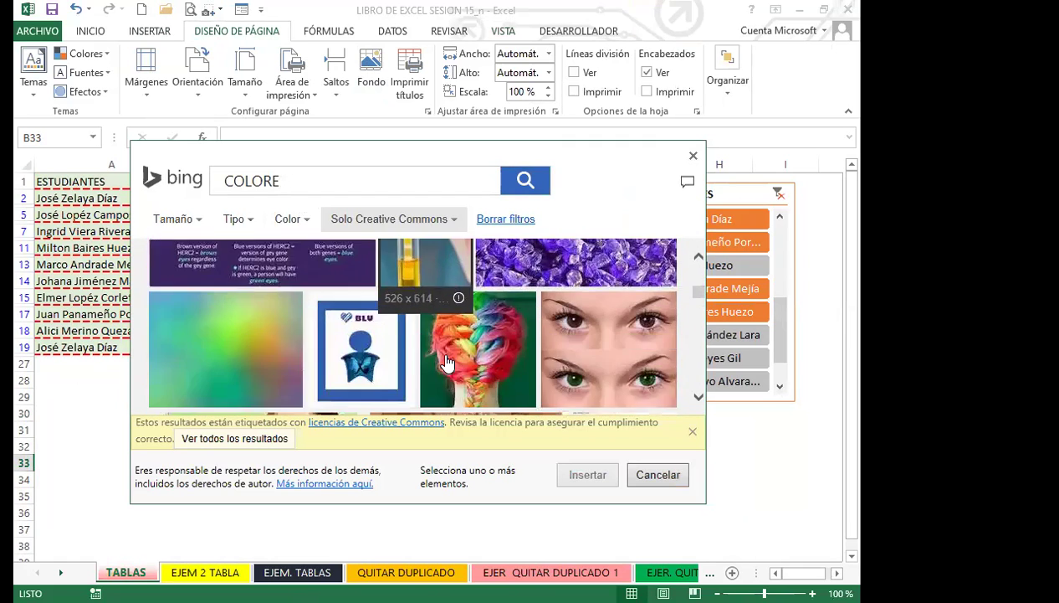
{"action": "scroll", "coordinate": [446, 361], "scroll_direction": "down", "scroll_amount": 2}
{"action": "left_click", "coordinate": [232, 264]}
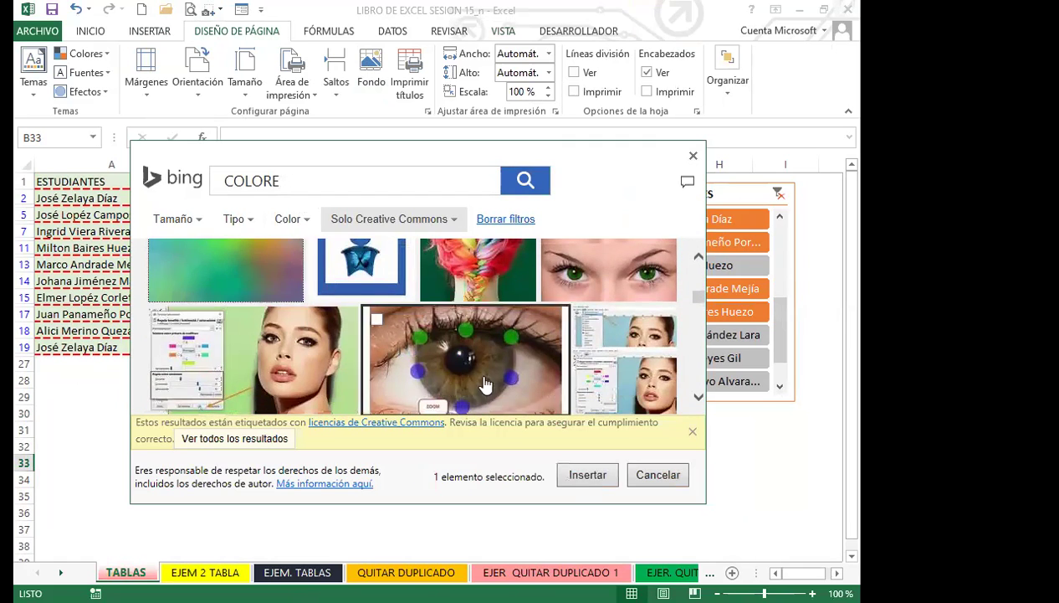
{"action": "scroll", "coordinate": [226, 302], "scroll_direction": "up", "scroll_amount": 1}
{"action": "left_click", "coordinate": [589, 474]}
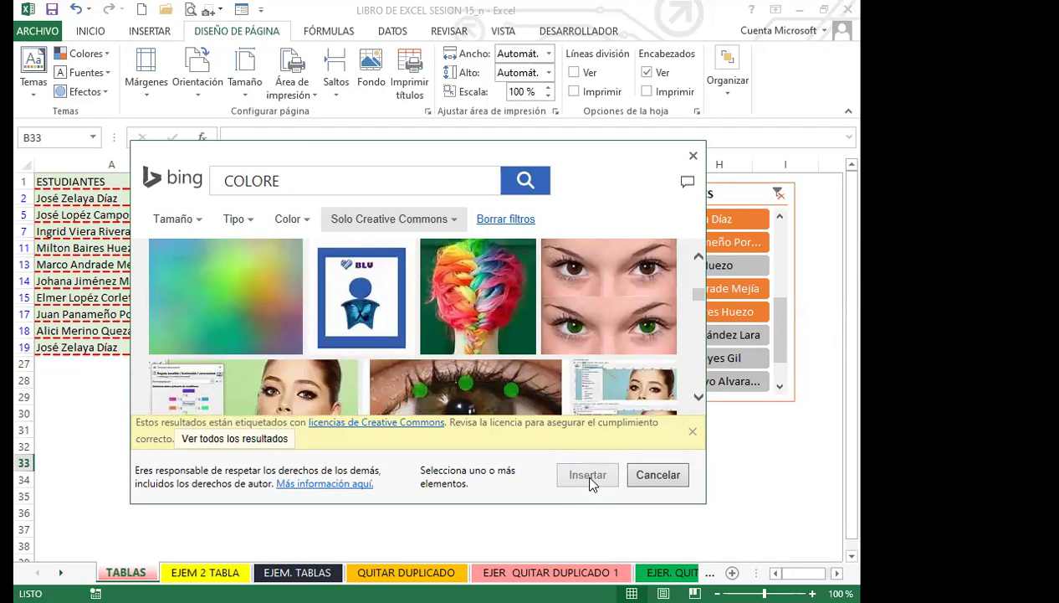
{"action": "left_click", "coordinate": [443, 428]}
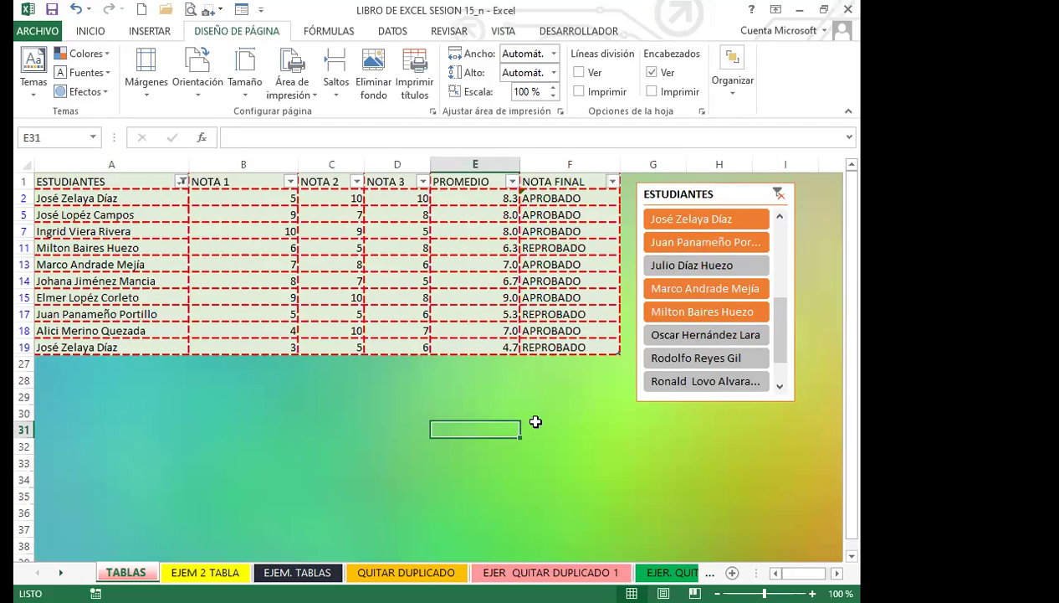
- Clear the ESTUDIANTES slicer's filter and look over the table down to row 26
{"action": "left_click", "coordinate": [779, 195]}
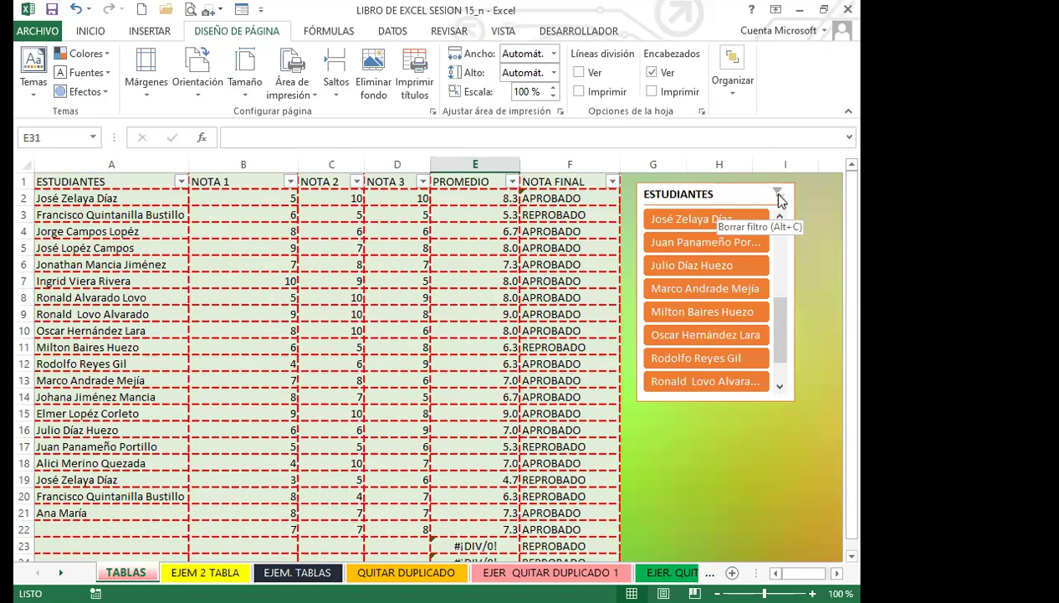
{"action": "scroll", "coordinate": [310, 410], "scroll_direction": "down", "scroll_amount": 3}
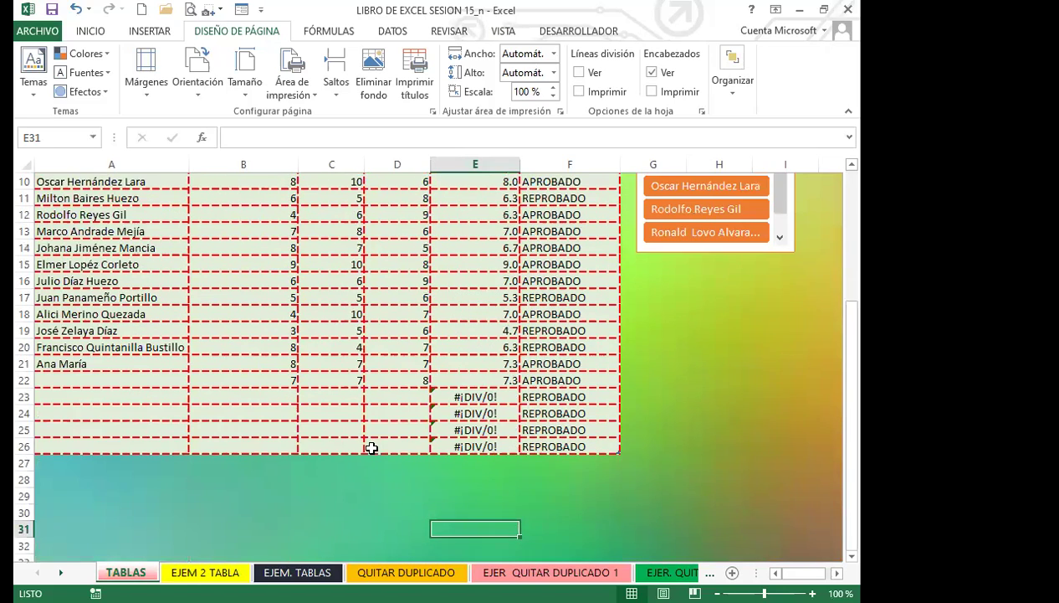
{"action": "scroll", "coordinate": [372, 447], "scroll_direction": "up", "scroll_amount": 3}
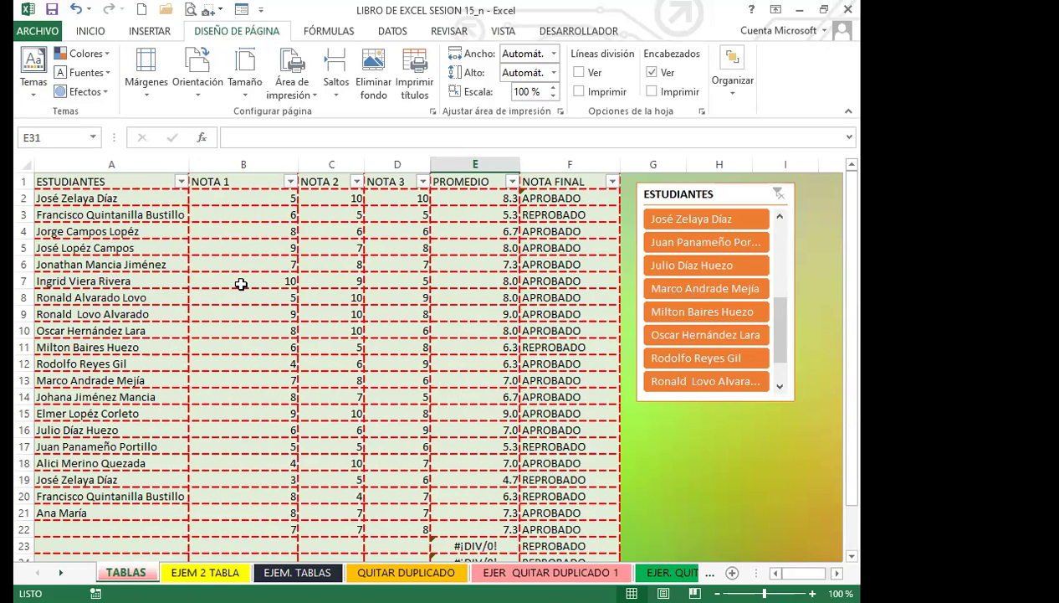
- Filter the table by two individual students in turn with the slicer, and clear the filter again
{"action": "left_click", "coordinate": [697, 288]}
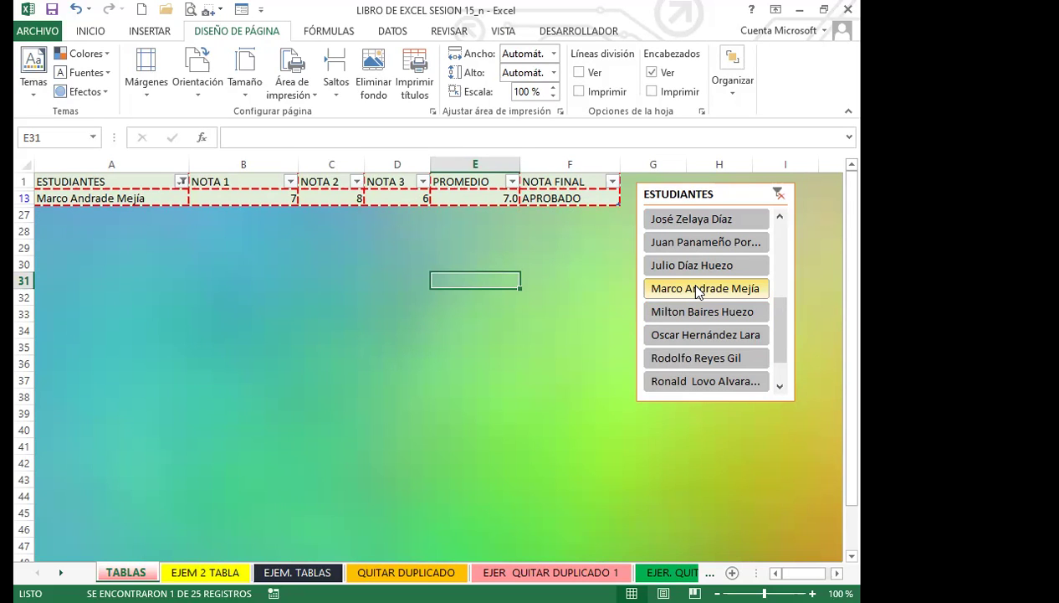
{"action": "left_click", "coordinate": [692, 337]}
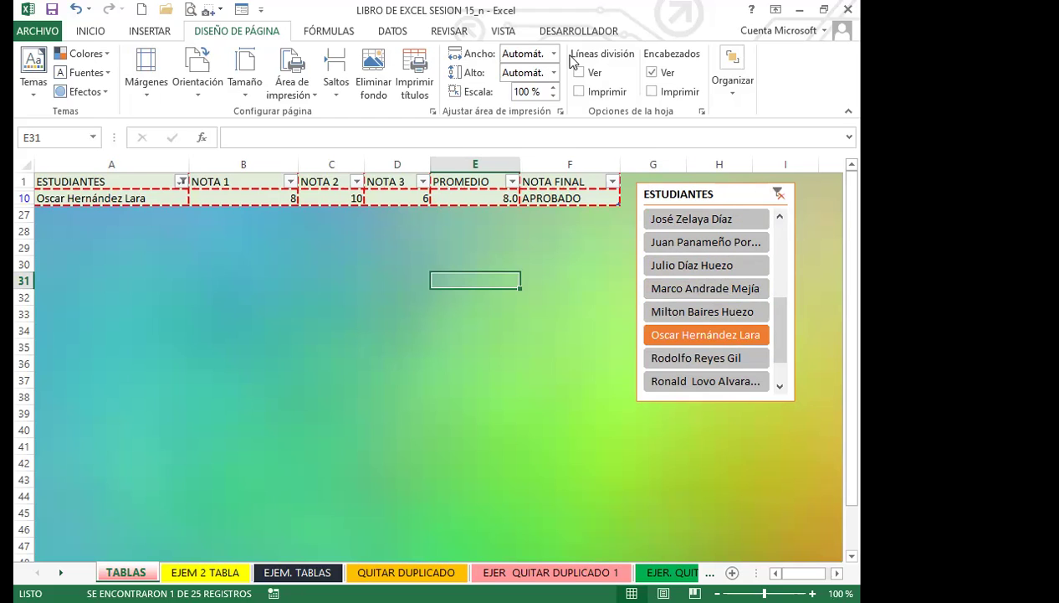
{"action": "left_click", "coordinate": [476, 198]}
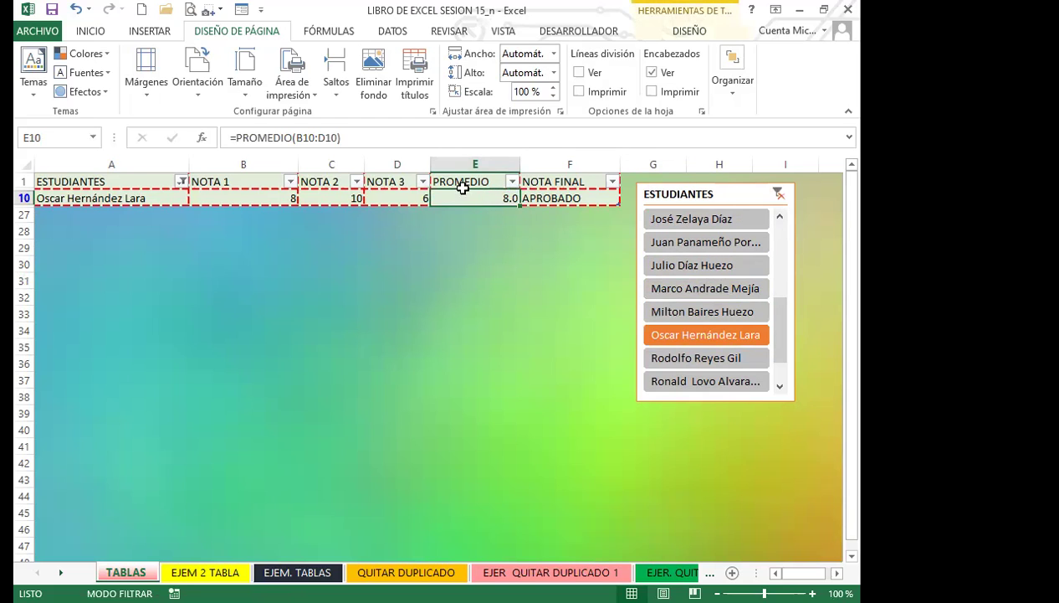
{"action": "left_click", "coordinate": [675, 34]}
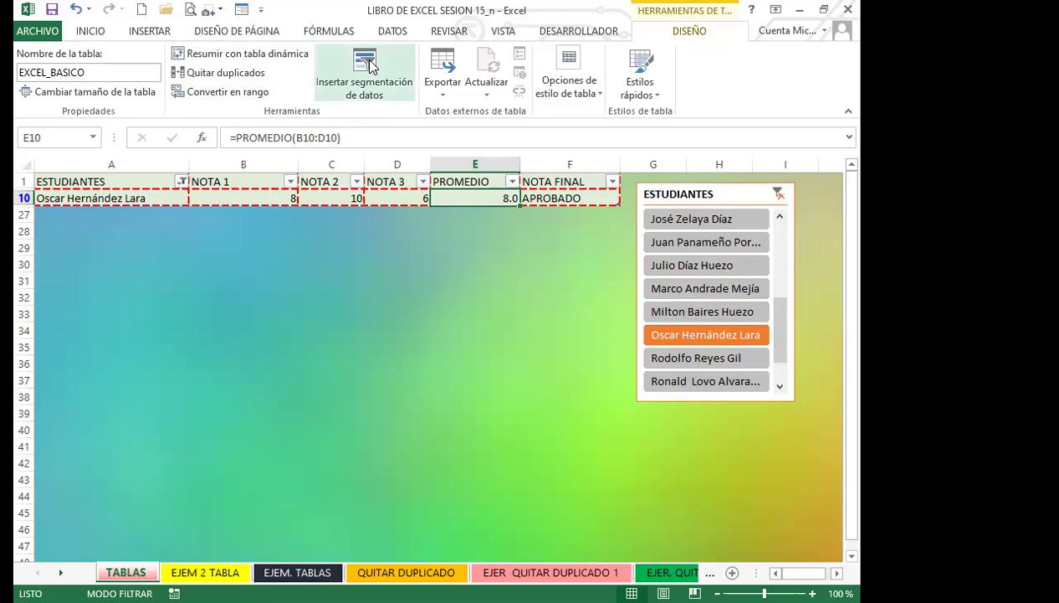
{"action": "left_click", "coordinate": [779, 193]}
{"action": "left_click", "coordinate": [274, 278]}
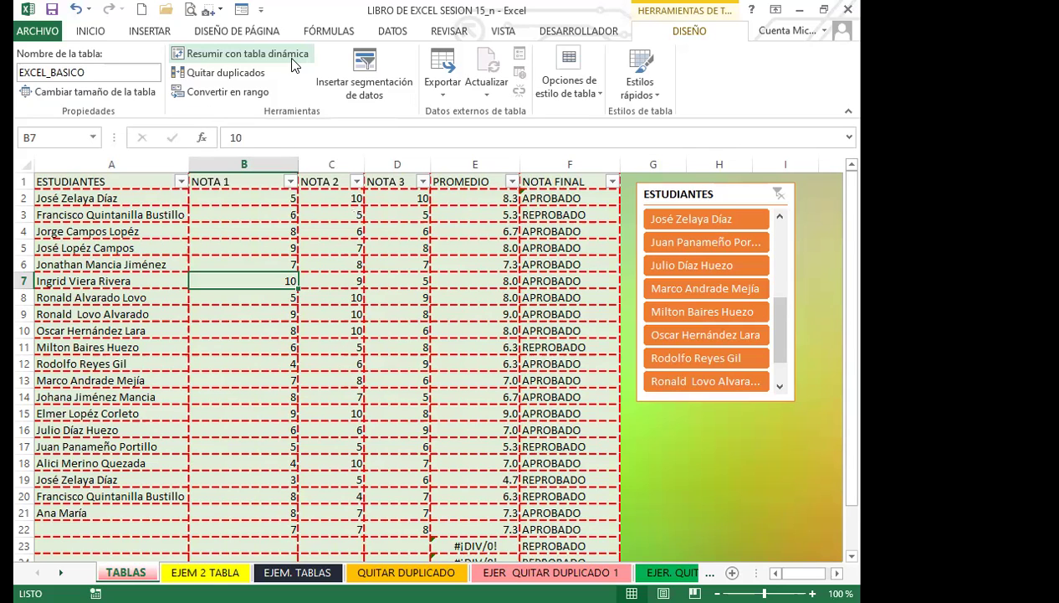
{"action": "left_click", "coordinate": [151, 31]}
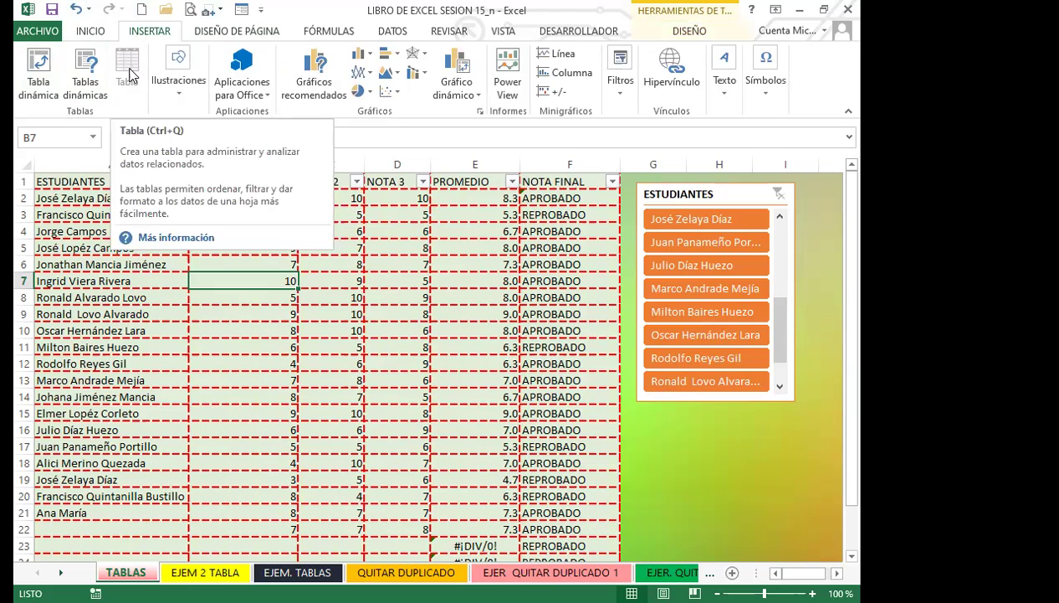
{"action": "left_click", "coordinate": [371, 313]}
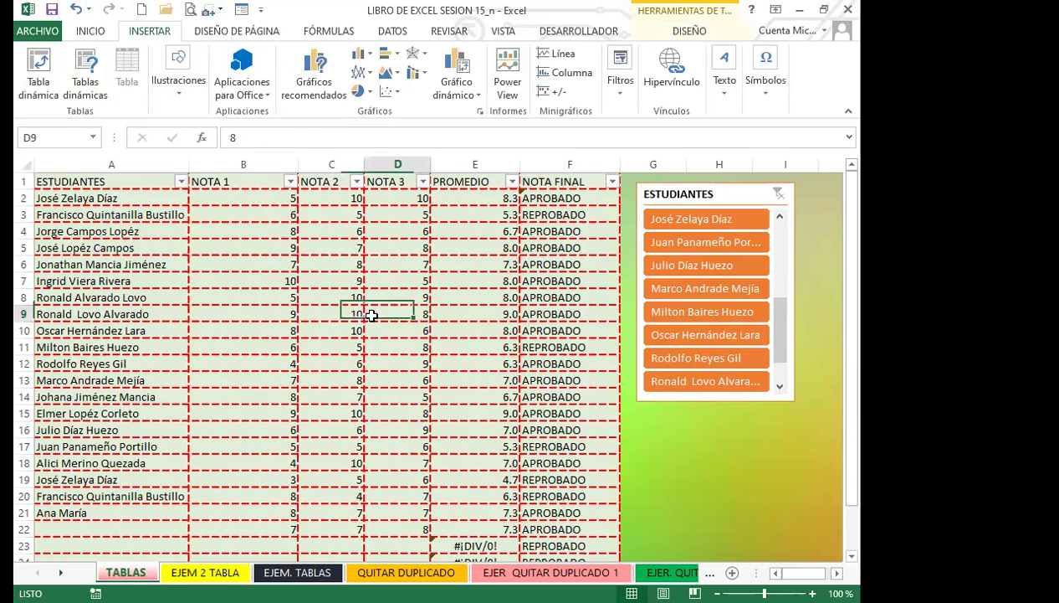
{"action": "left_click", "coordinate": [662, 37]}
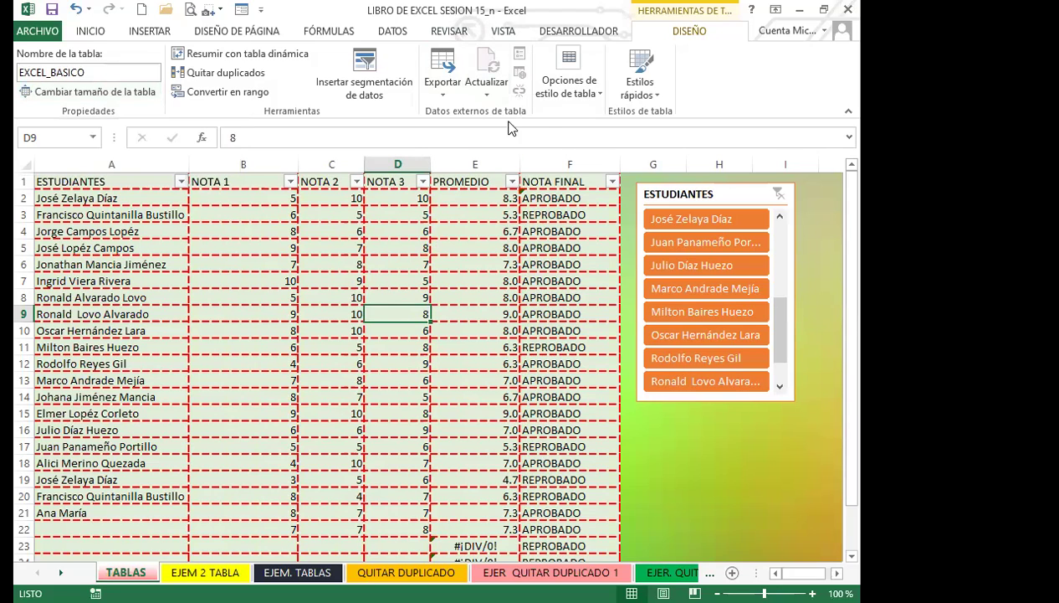
- Look over the export options for the EXCEL_BASICO table and refresh all of the workbook's data
{"action": "left_click", "coordinate": [448, 105]}
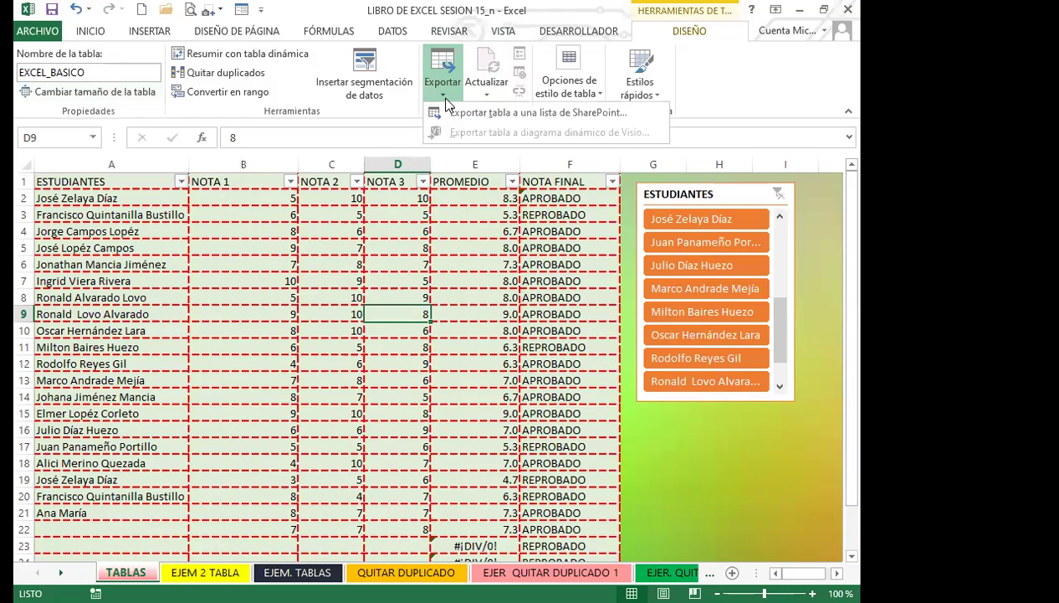
{"action": "left_click", "coordinate": [491, 98]}
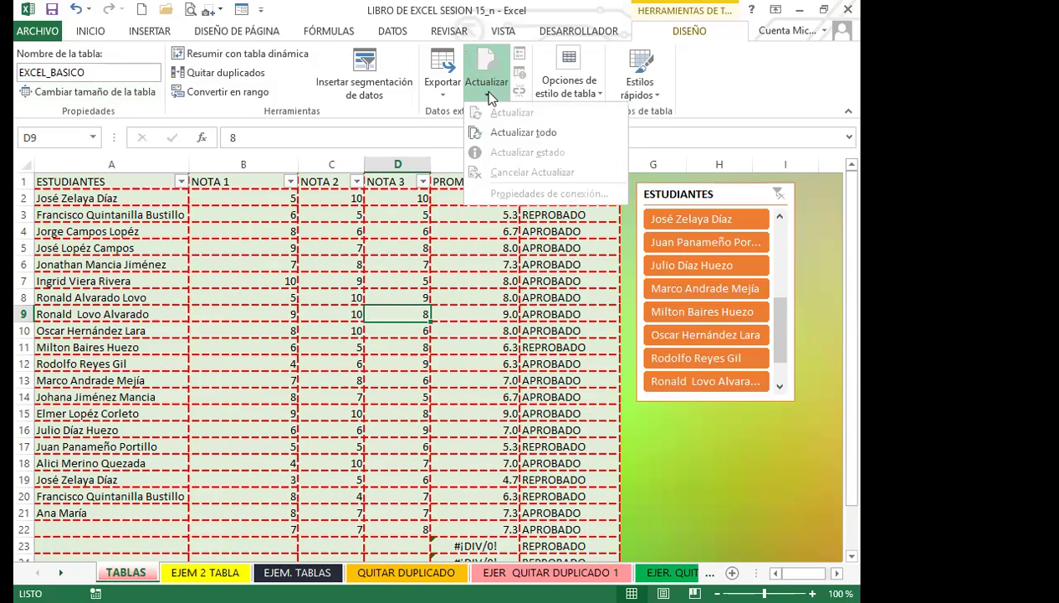
{"action": "left_click", "coordinate": [527, 134]}
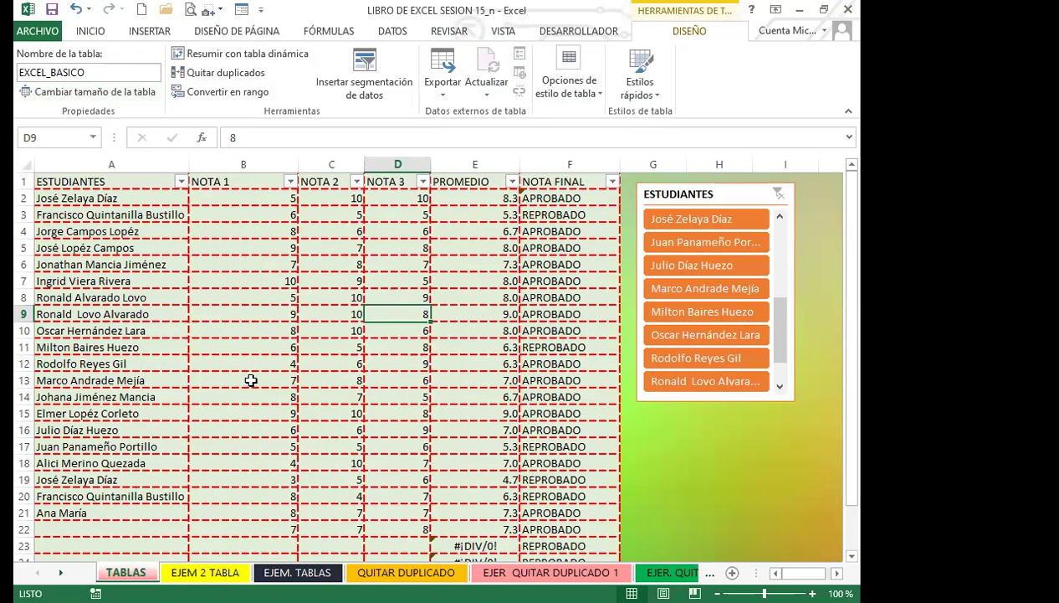
{"action": "left_click", "coordinate": [318, 328]}
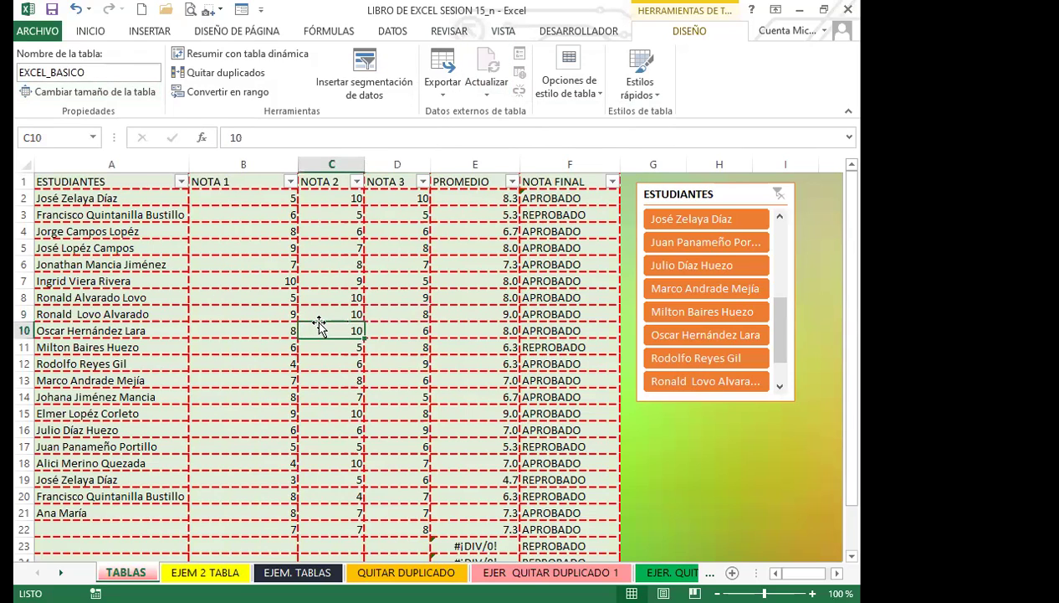
{"action": "left_click", "coordinate": [486, 95]}
{"action": "left_click", "coordinate": [503, 133]}
{"action": "left_click", "coordinate": [370, 297]}
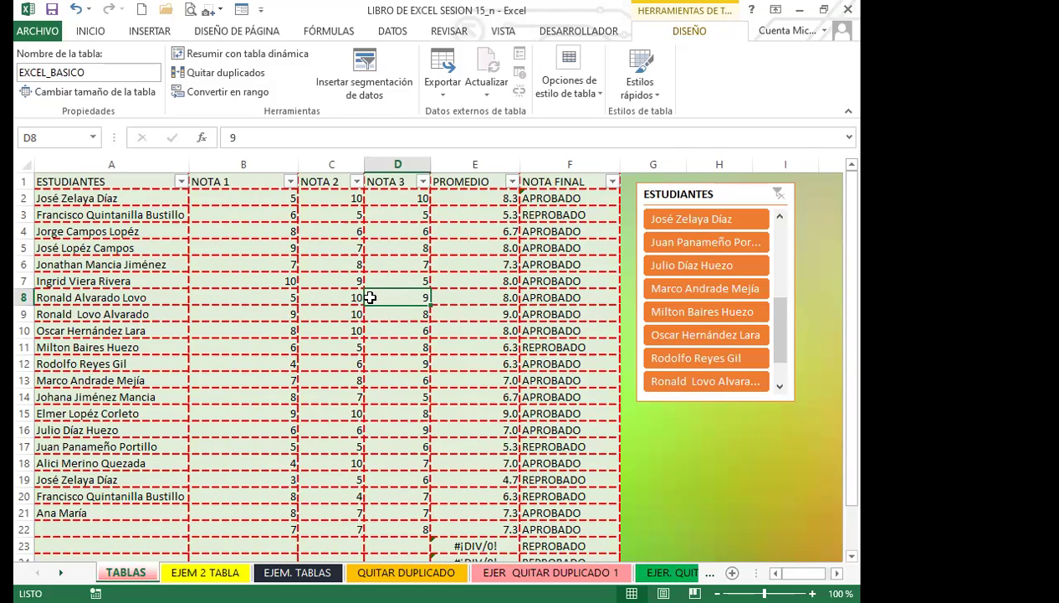
{"action": "left_click", "coordinate": [310, 353]}
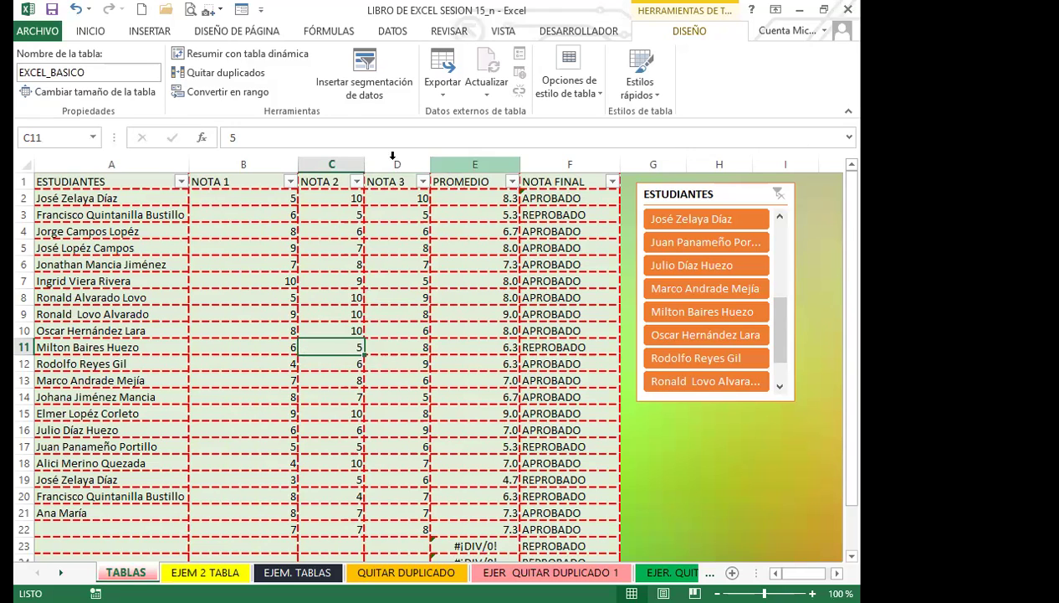
{"action": "left_click", "coordinate": [292, 381]}
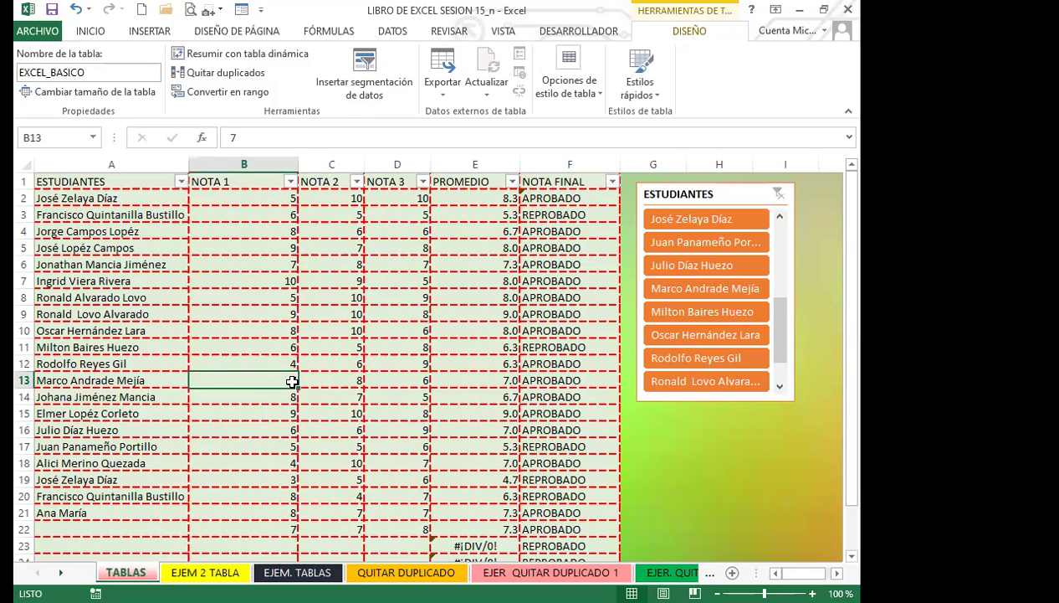
{"action": "left_click", "coordinate": [368, 397]}
- Clear all the average formulas from the table's PROMEDIO column, starting at E2
{"action": "left_click", "coordinate": [459, 322]}
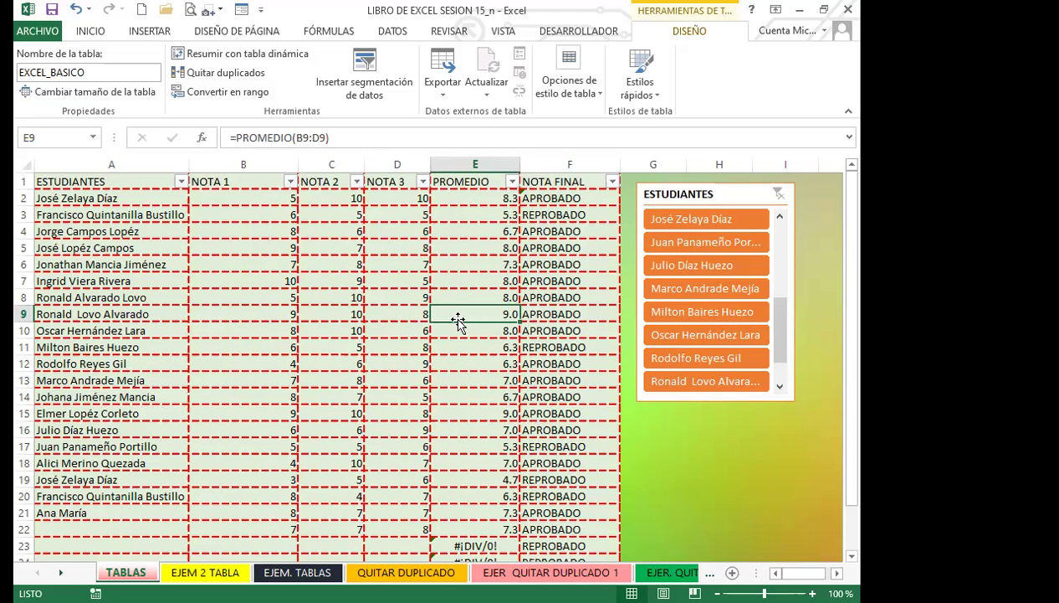
{"action": "left_click_drag", "start_coordinate": [456, 198], "coordinate": [476, 540]}
{"action": "key", "text": "Delete"}
{"action": "scroll", "coordinate": [457, 335], "scroll_direction": "up", "scroll_amount": 2}
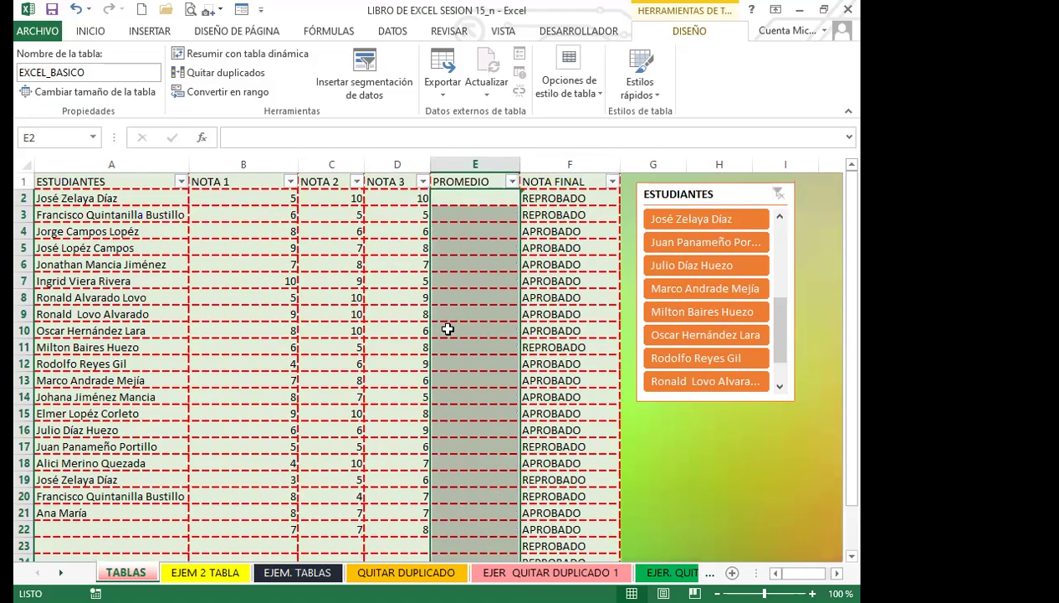
- Enter a PROMEDIO formula in E2 that averages the row's NOTA 1 to NOTA 3 cells through table references
{"action": "left_click", "coordinate": [456, 197]}
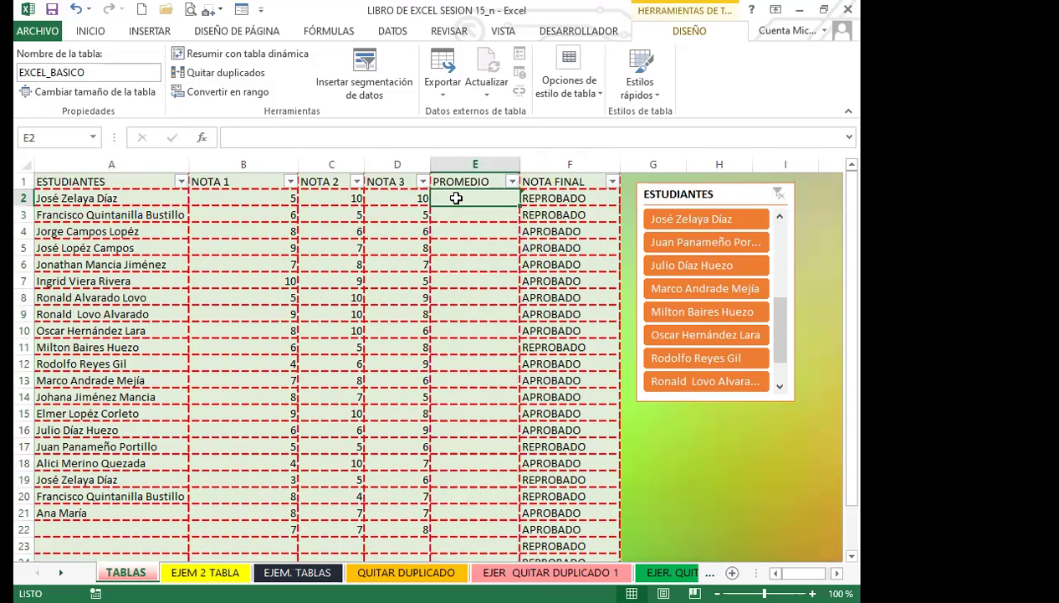
{"action": "left_click", "coordinate": [549, 194]}
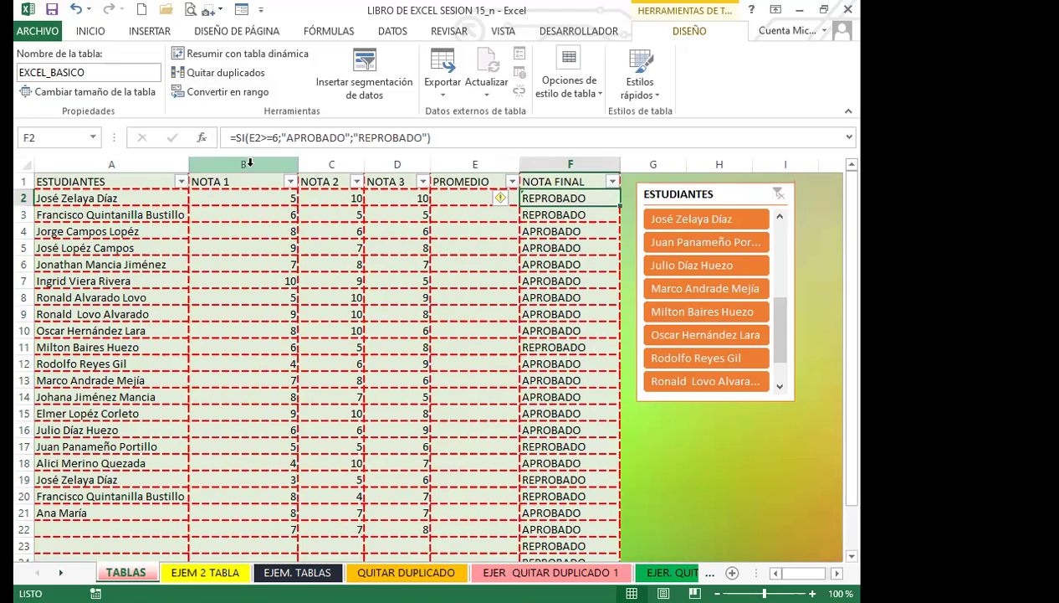
{"action": "left_click", "coordinate": [456, 198]}
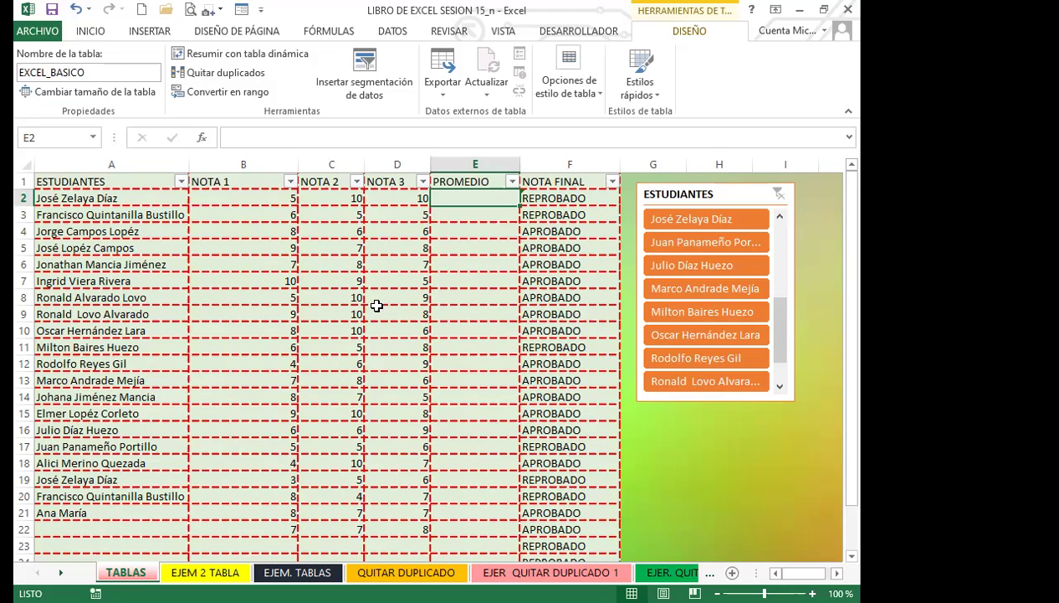
{"action": "type", "text": "="}
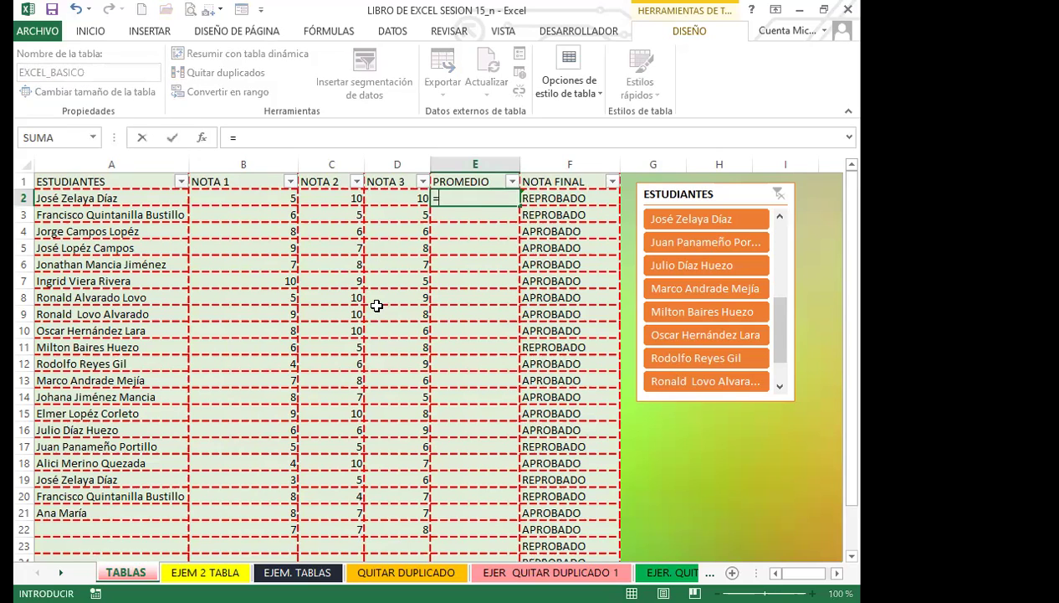
{"action": "type", "text": "PRO"}
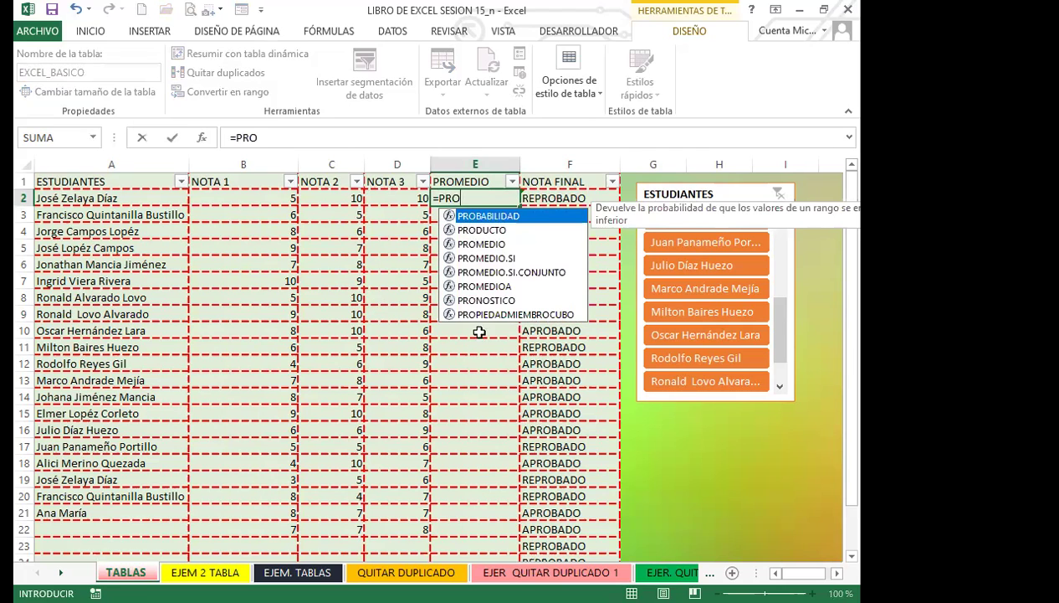
{"action": "double_click", "coordinate": [489, 243]}
{"action": "left_click_drag", "start_coordinate": [226, 198], "coordinate": [394, 196]}
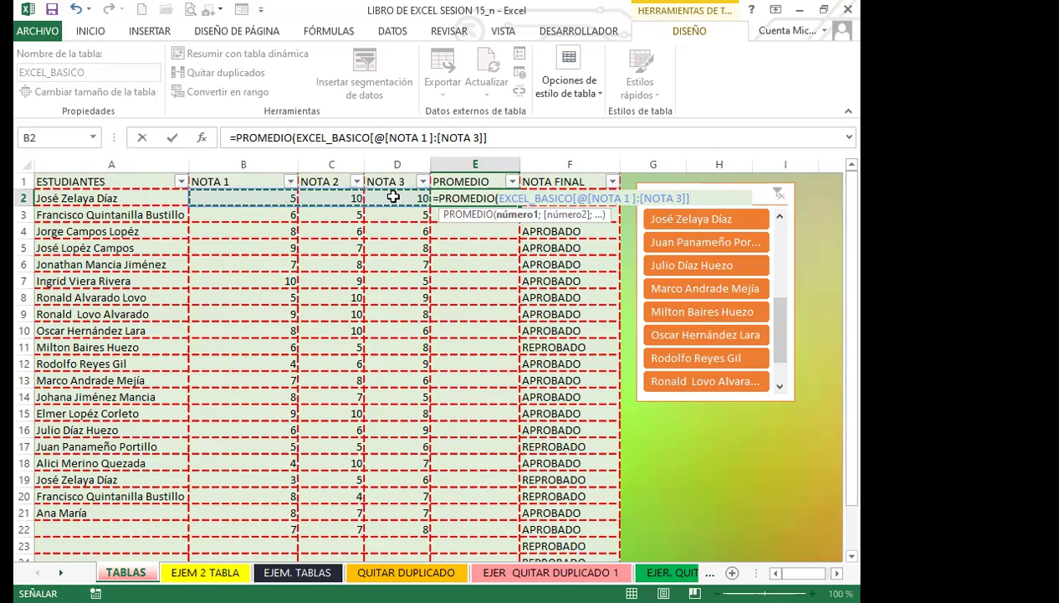
{"action": "key", "text": "Return"}
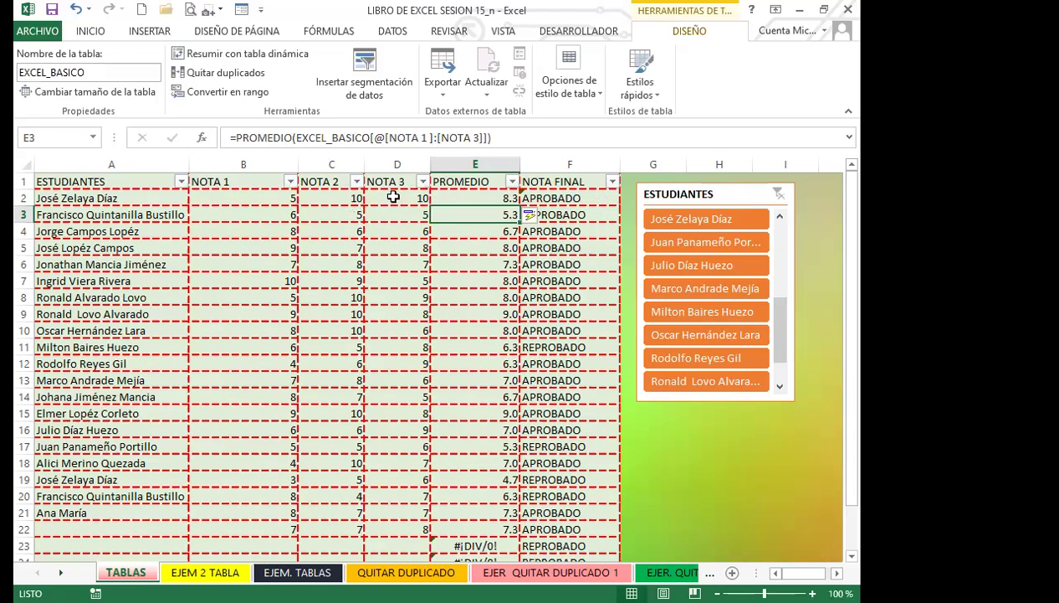
- Examine the average formulas in cells E2, E3 and E4 of the PROMEDIO column
{"action": "left_click", "coordinate": [467, 197]}
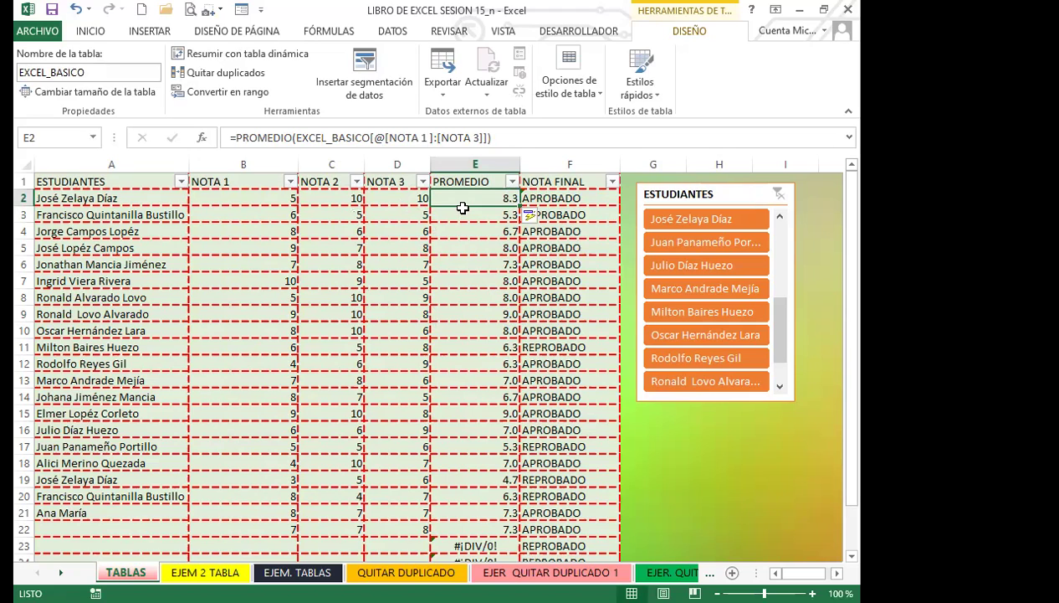
{"action": "left_click", "coordinate": [463, 209]}
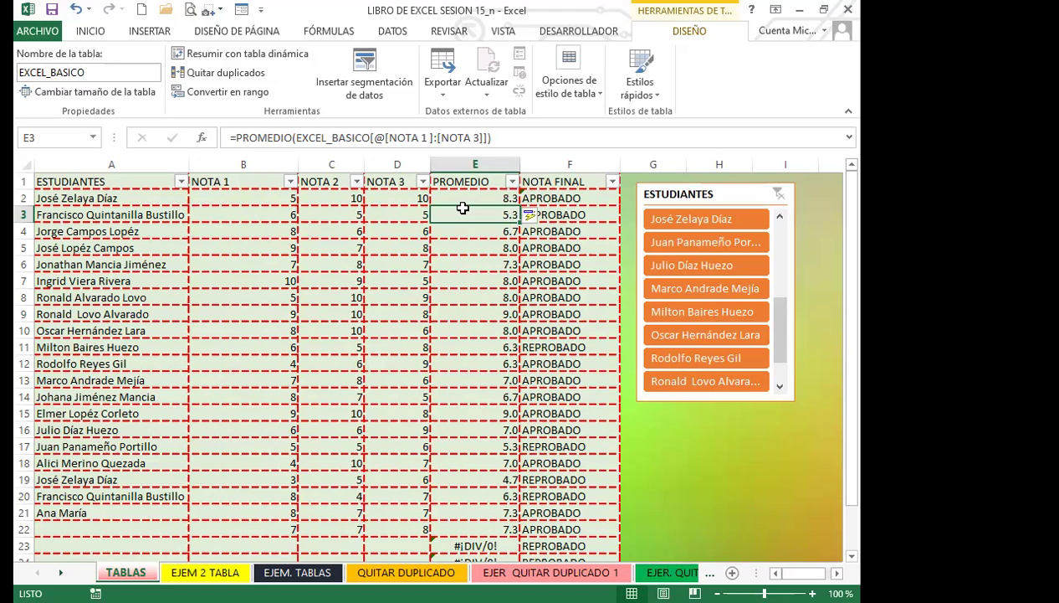
{"action": "key", "text": "Down"}
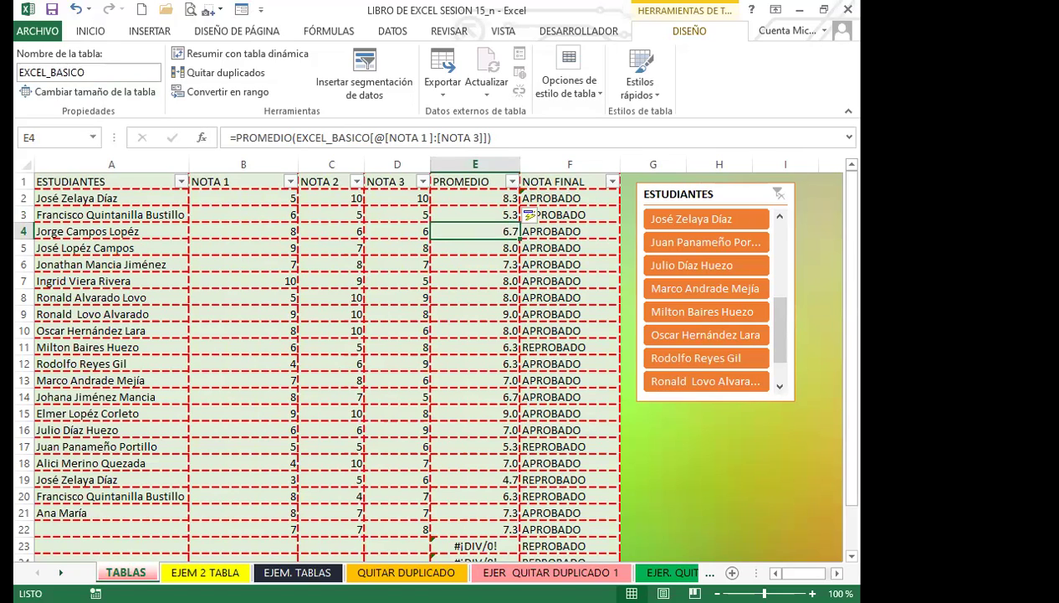
- Enter the grades 8, 8 and 7 for NOTA 1, NOTA 2 and NOTA 3 in row 23
{"action": "left_click", "coordinate": [279, 344]}
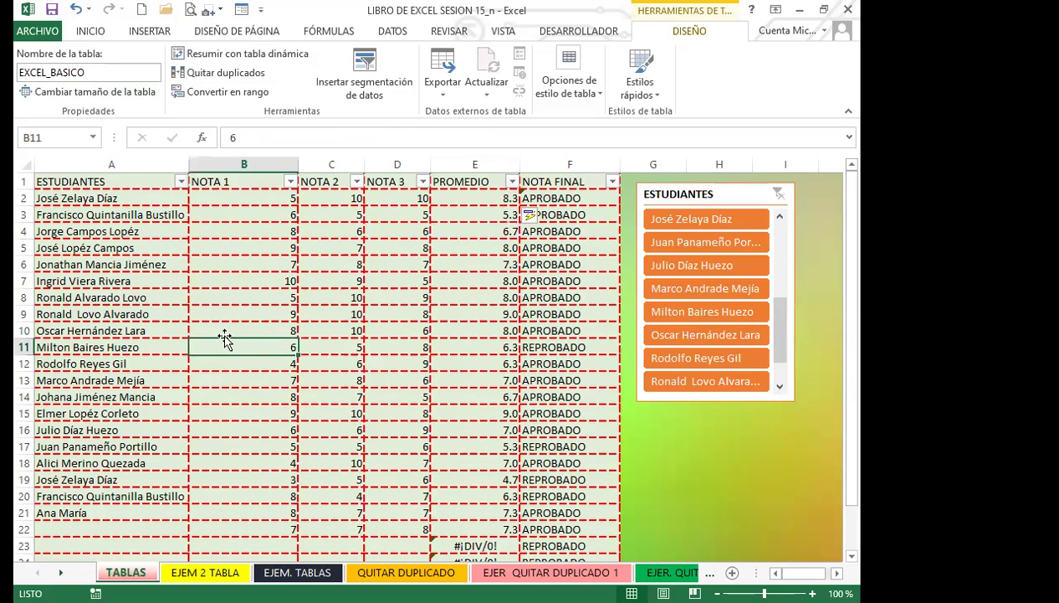
{"action": "scroll", "coordinate": [220, 368], "scroll_direction": "down", "scroll_amount": 3}
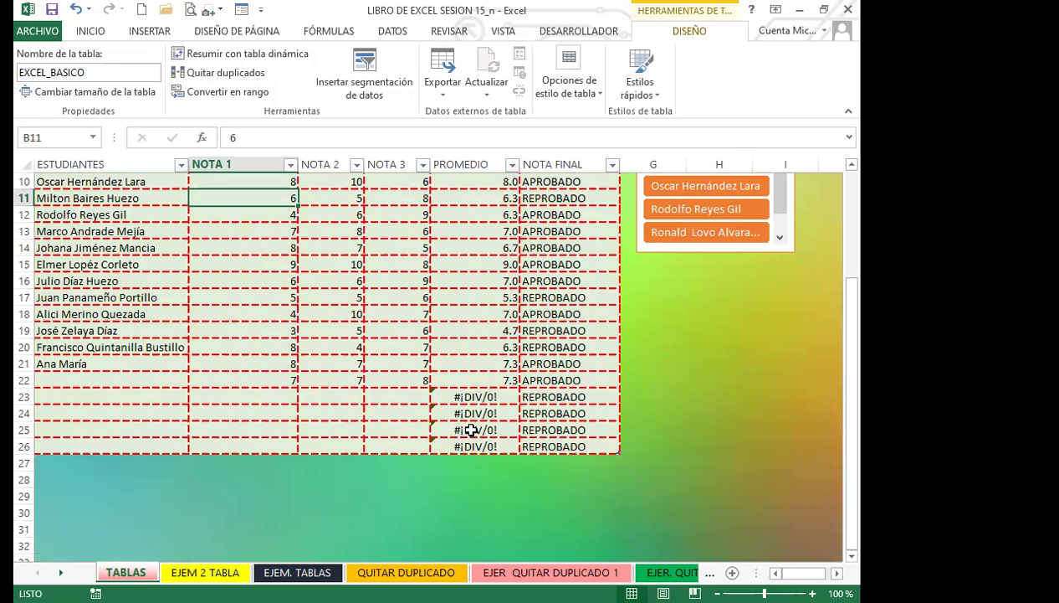
{"action": "left_click", "coordinate": [254, 397]}
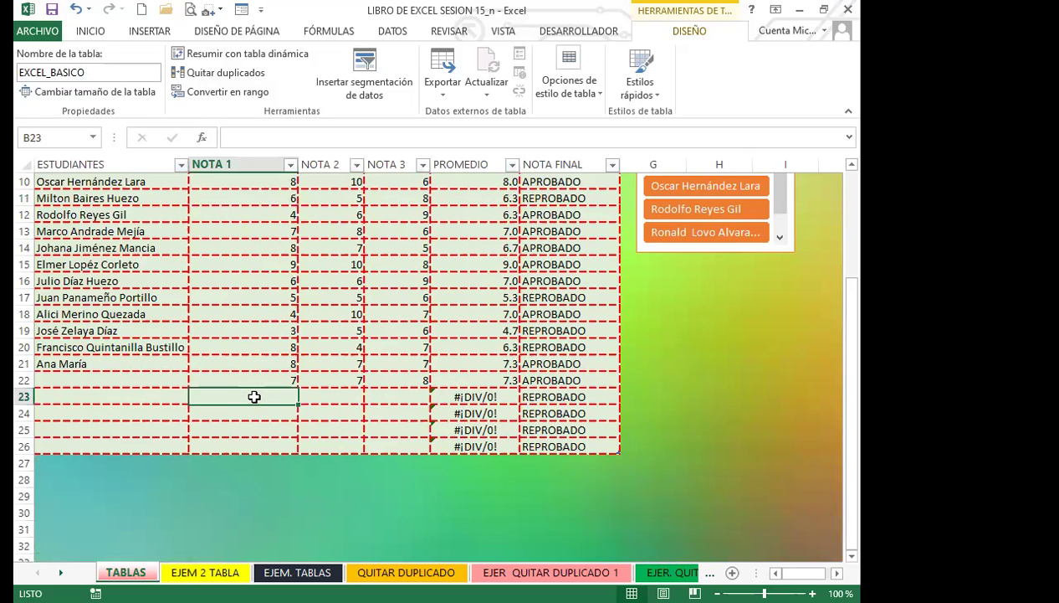
{"action": "type", "text": "8"}
{"action": "key", "text": "Tab"}
{"action": "type", "text": "8"}
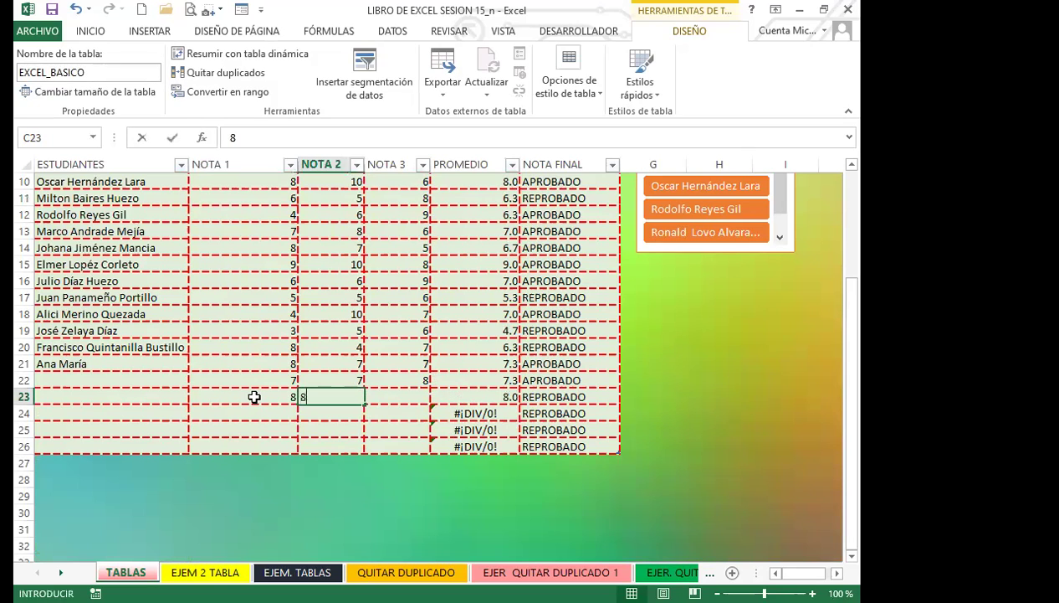
{"action": "key", "text": "Tab"}
{"action": "type", "text": "7"}
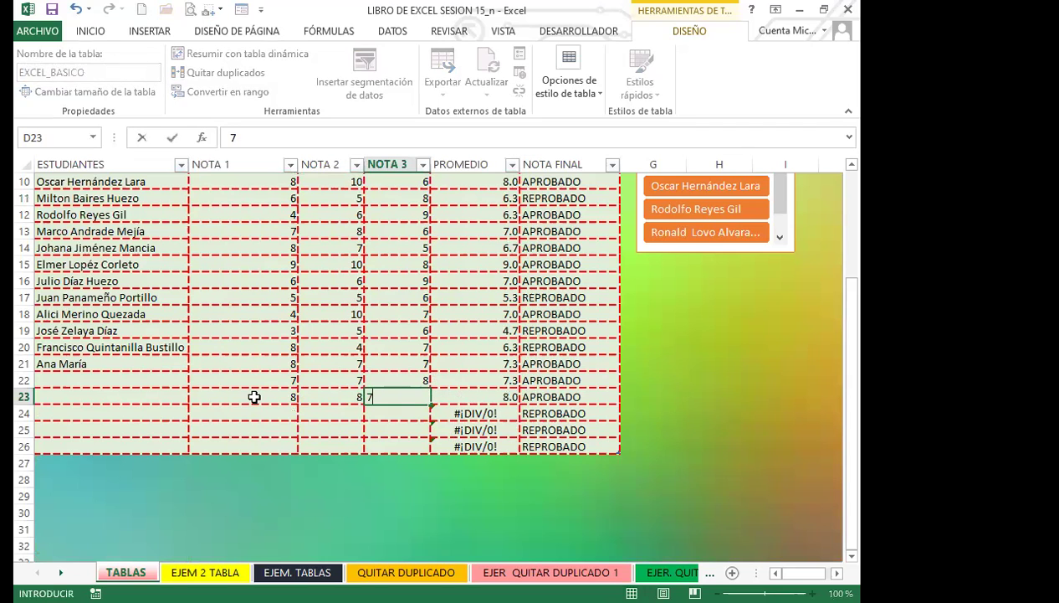
{"action": "key", "text": "Return"}
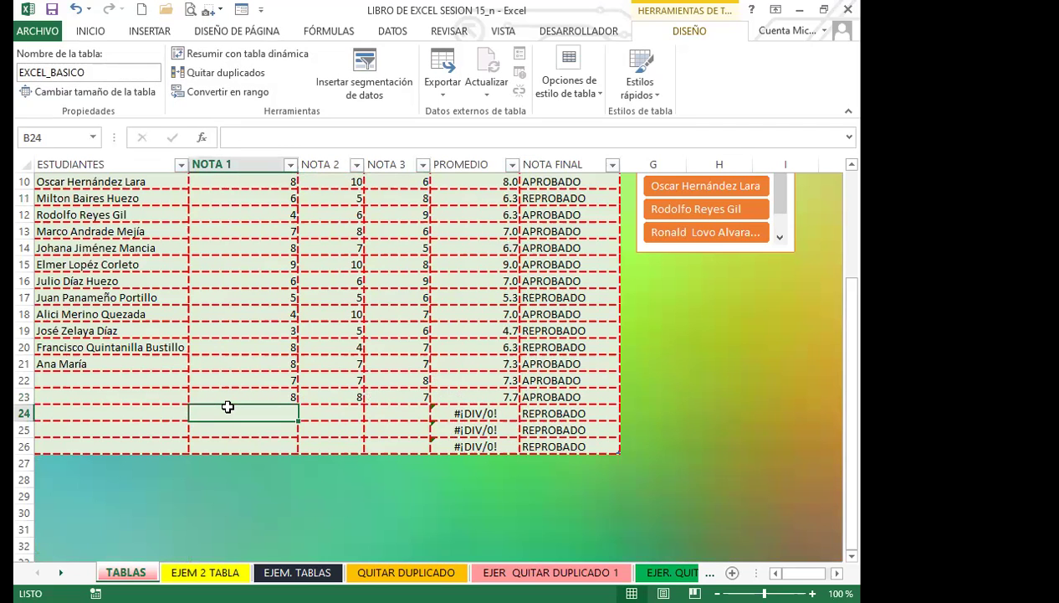
- Review the average formula in E2 and look over the grades table down to row 26
{"action": "scroll", "coordinate": [477, 292], "scroll_direction": "up", "scroll_amount": 3}
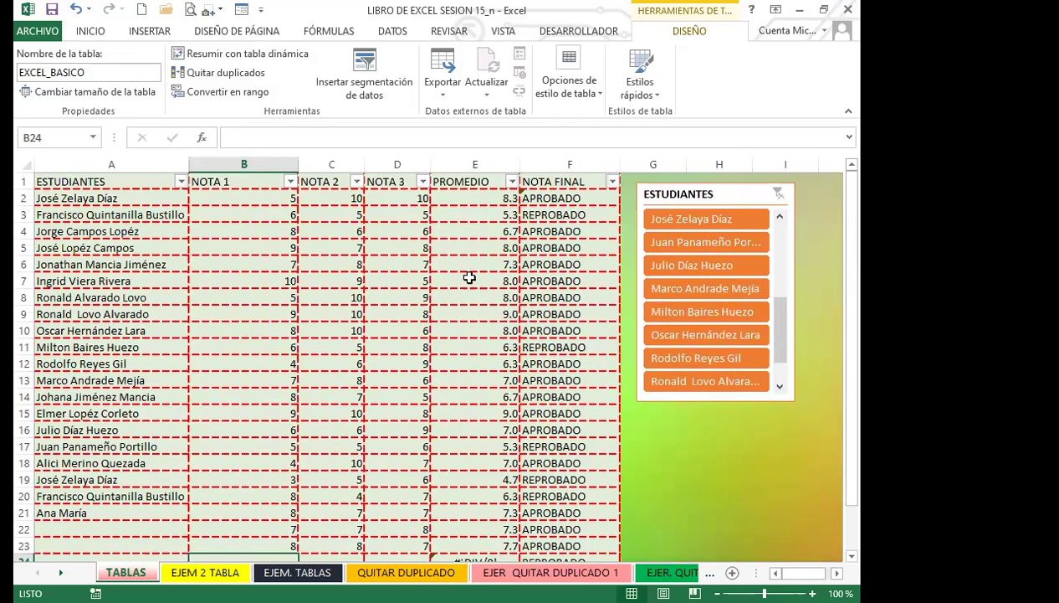
{"action": "left_click", "coordinate": [478, 199]}
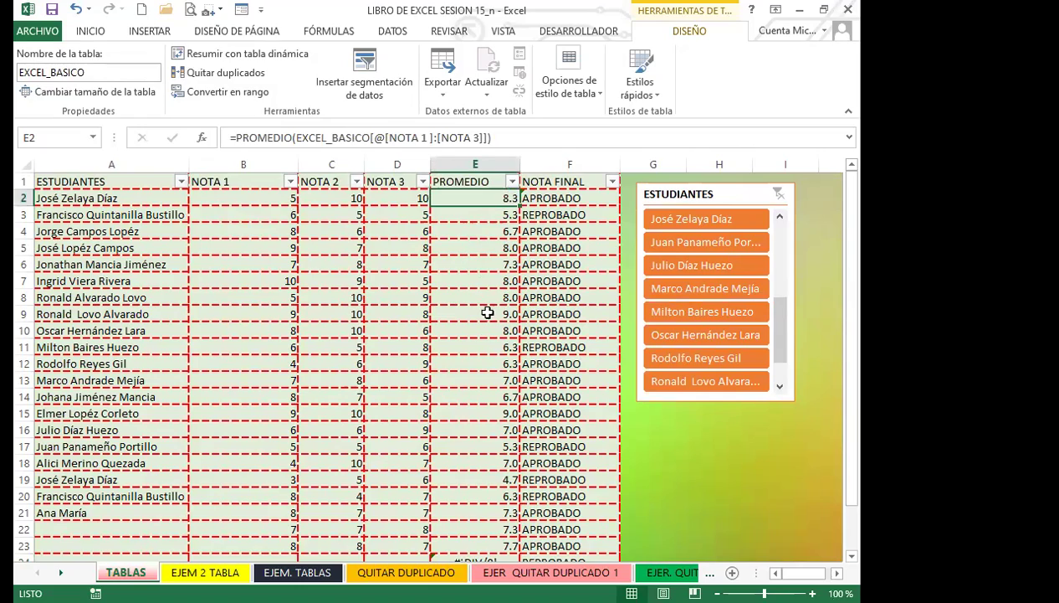
{"action": "scroll", "coordinate": [474, 444], "scroll_direction": "down", "scroll_amount": 4}
{"action": "scroll", "coordinate": [472, 419], "scroll_direction": "up", "scroll_amount": 4}
{"action": "left_click", "coordinate": [335, 312]}
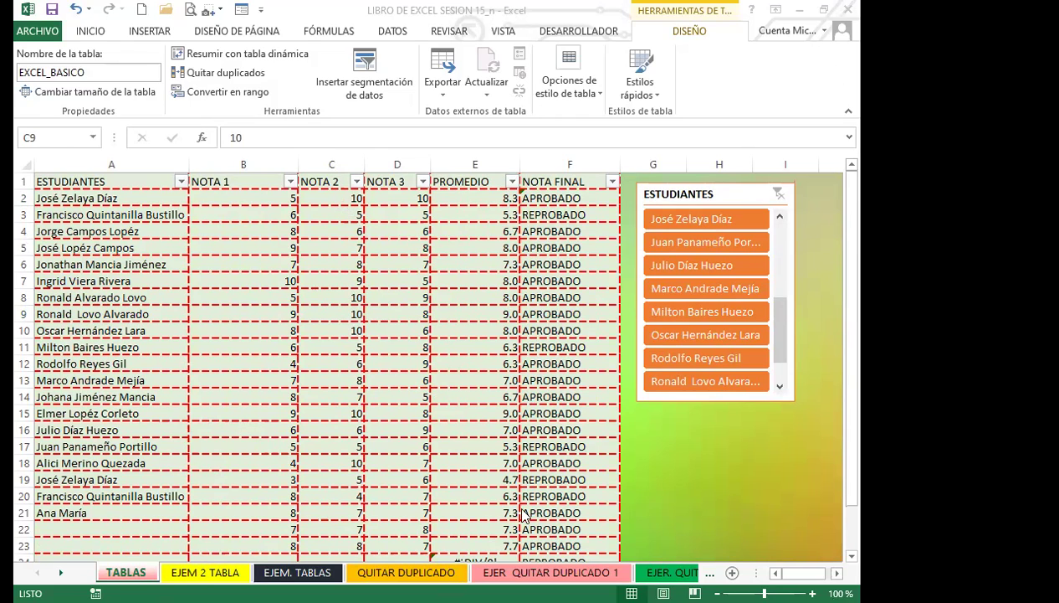
{"action": "scroll", "coordinate": [187, 373], "scroll_direction": "down", "scroll_amount": 1}
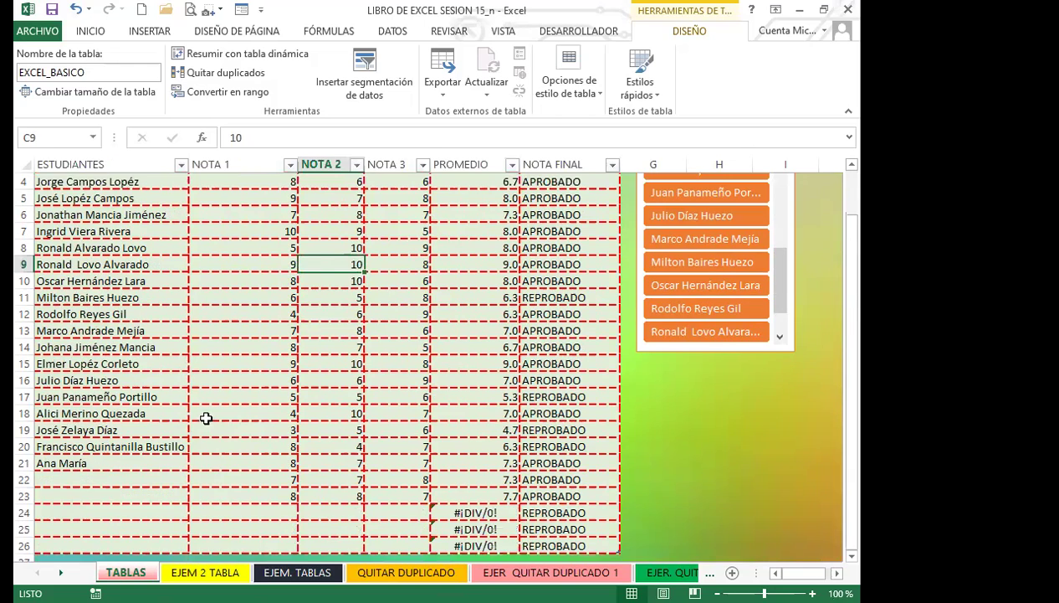
{"action": "scroll", "coordinate": [125, 351], "scroll_direction": "down", "scroll_amount": 3}
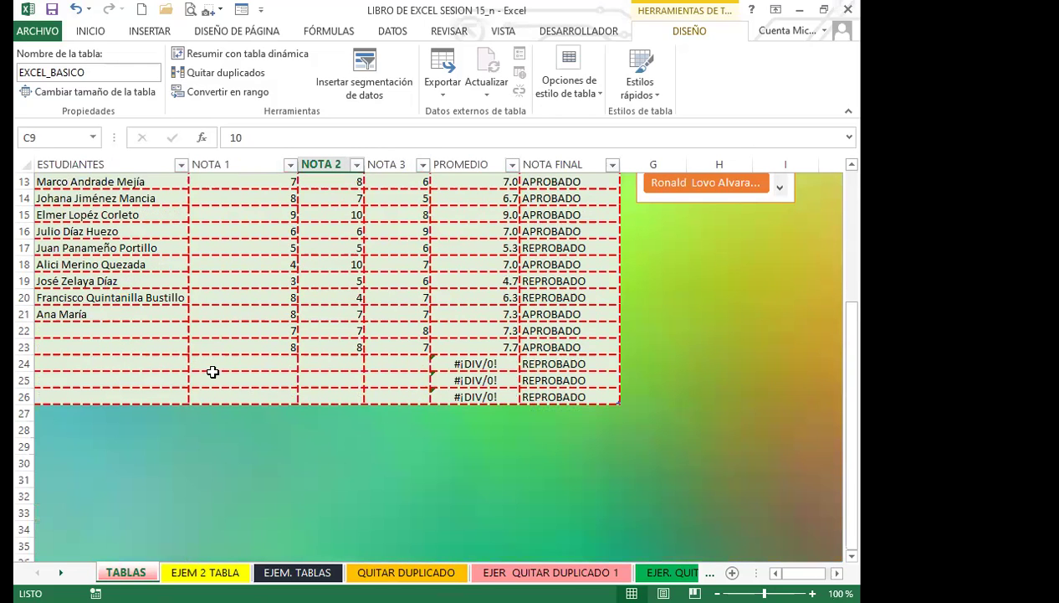
{"action": "scroll", "coordinate": [204, 349], "scroll_direction": "up", "scroll_amount": 2}
{"action": "scroll", "coordinate": [204, 350], "scroll_direction": "up", "scroll_amount": 2}
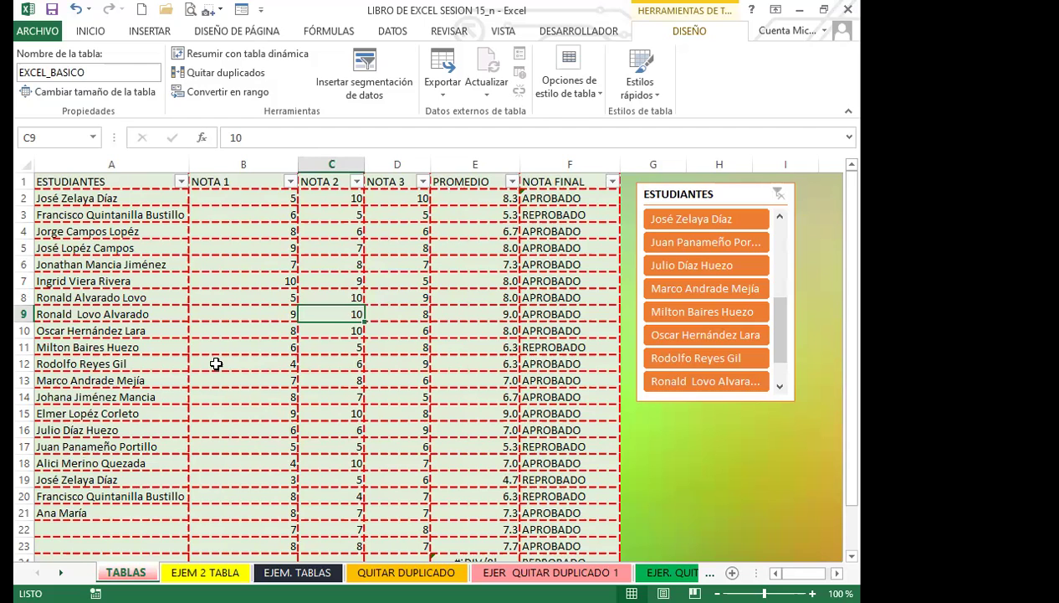
- Switch to the EJEM 2 TABLA sheet and look over its month headers from ENERO
{"action": "left_click", "coordinate": [194, 573]}
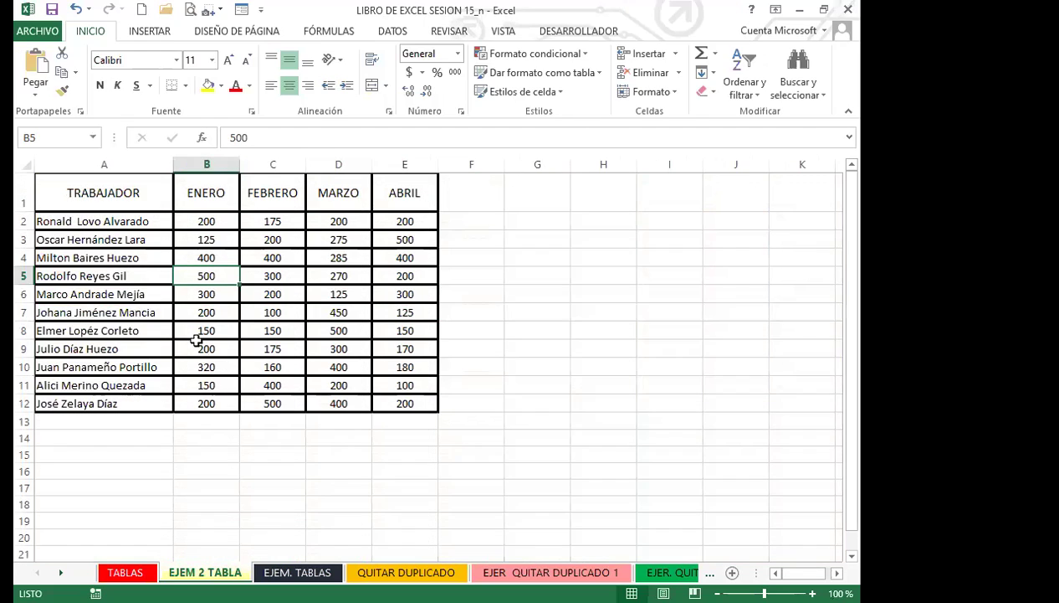
{"action": "left_click", "coordinate": [242, 308]}
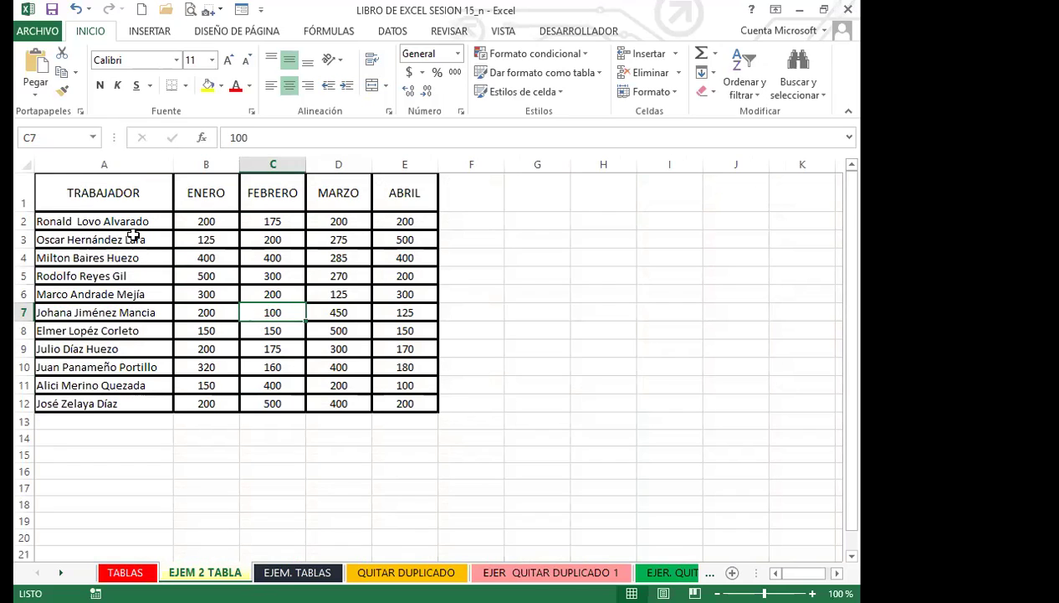
{"action": "left_click", "coordinate": [215, 193]}
{"action": "key", "text": "Right"}
{"action": "key", "text": "Right"}
{"action": "key", "text": "Right"}
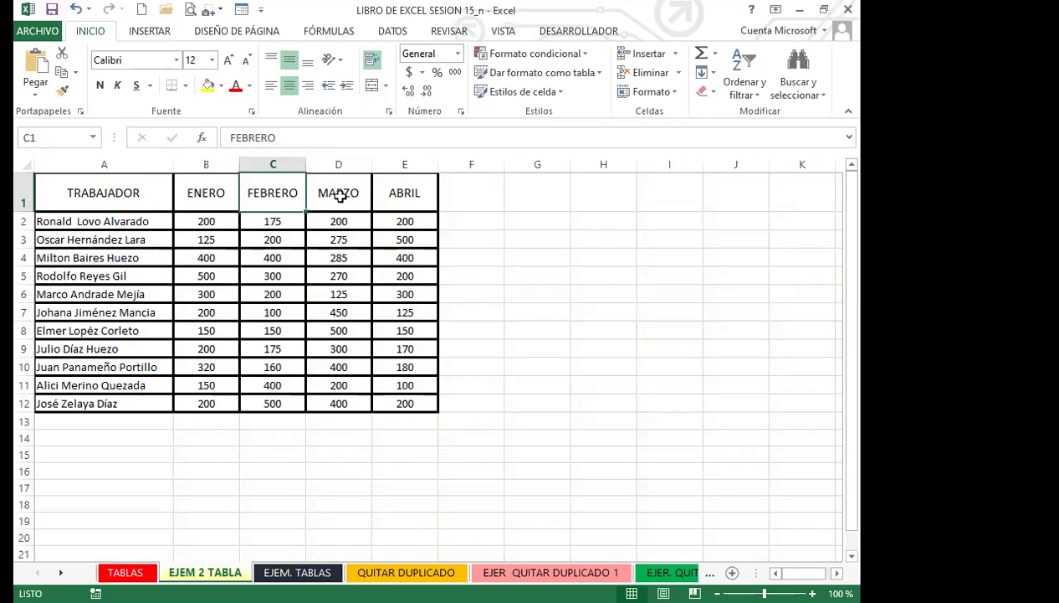
{"action": "left_click", "coordinate": [218, 194]}
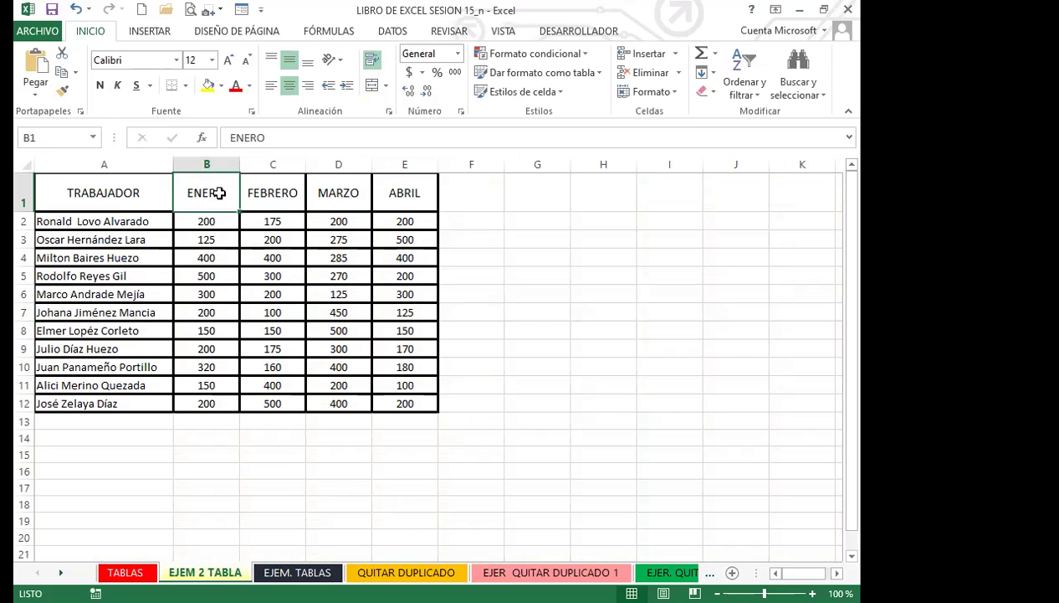
- Create a new table style with a light orange fill for the whole table (Toda la tabla), keeping the default name
{"action": "left_click", "coordinate": [202, 275]}
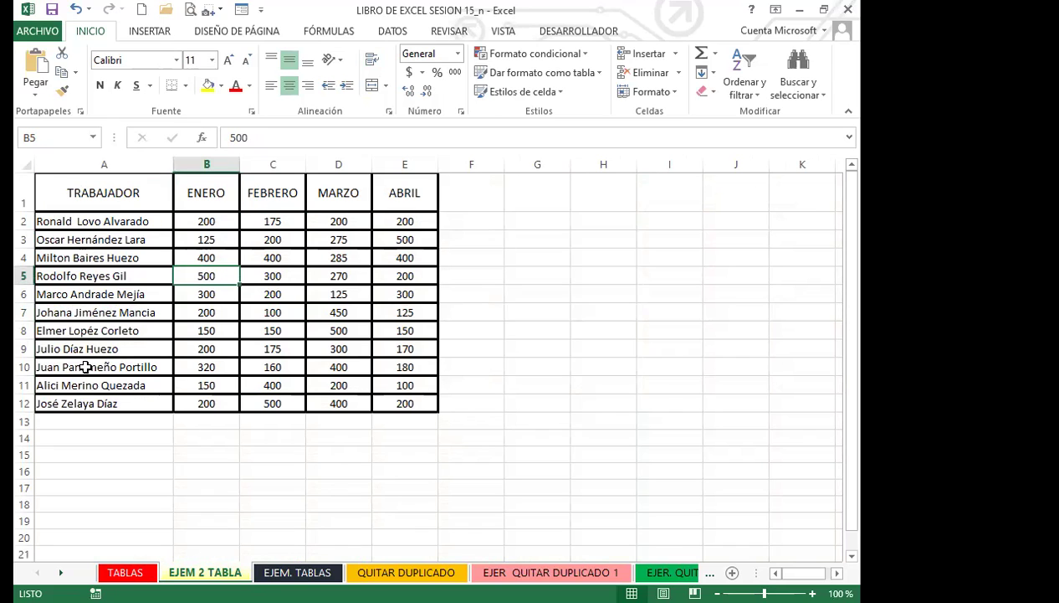
{"action": "left_click", "coordinate": [146, 196]}
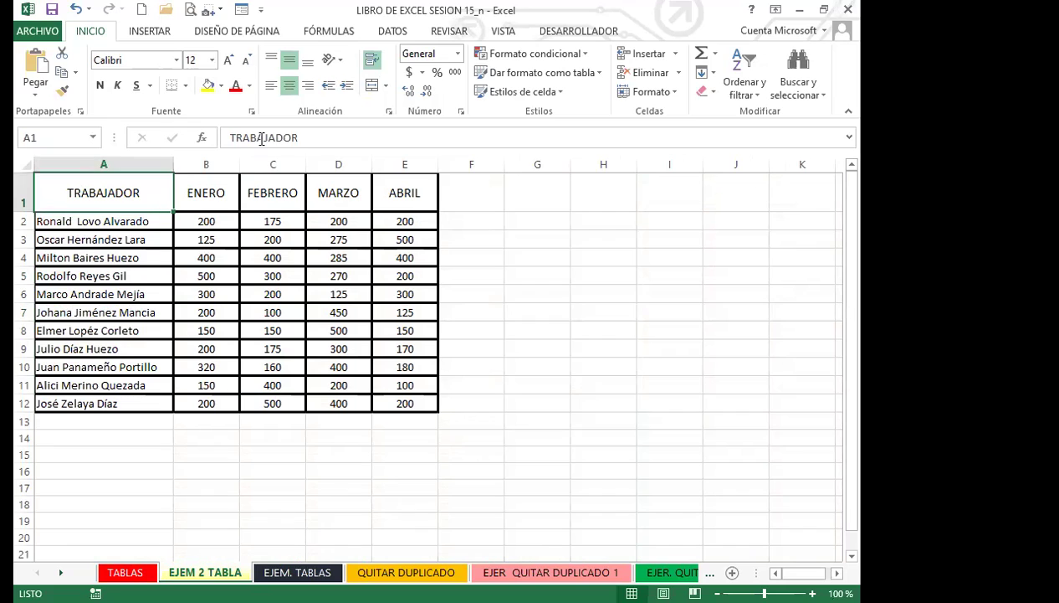
{"action": "left_click", "coordinate": [601, 73]}
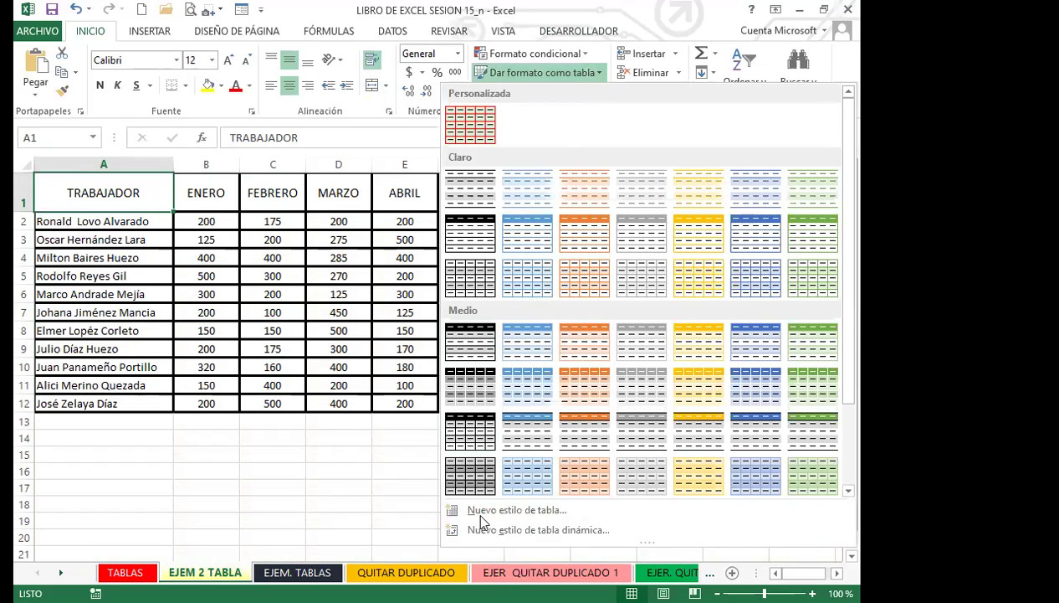
{"action": "left_click", "coordinate": [497, 510]}
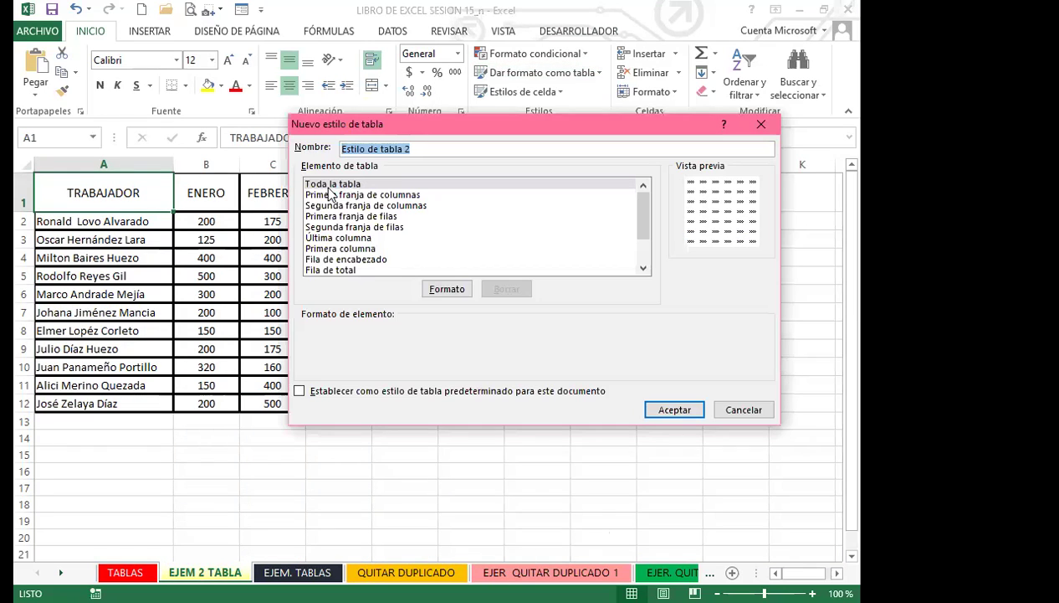
{"action": "left_click", "coordinate": [446, 290]}
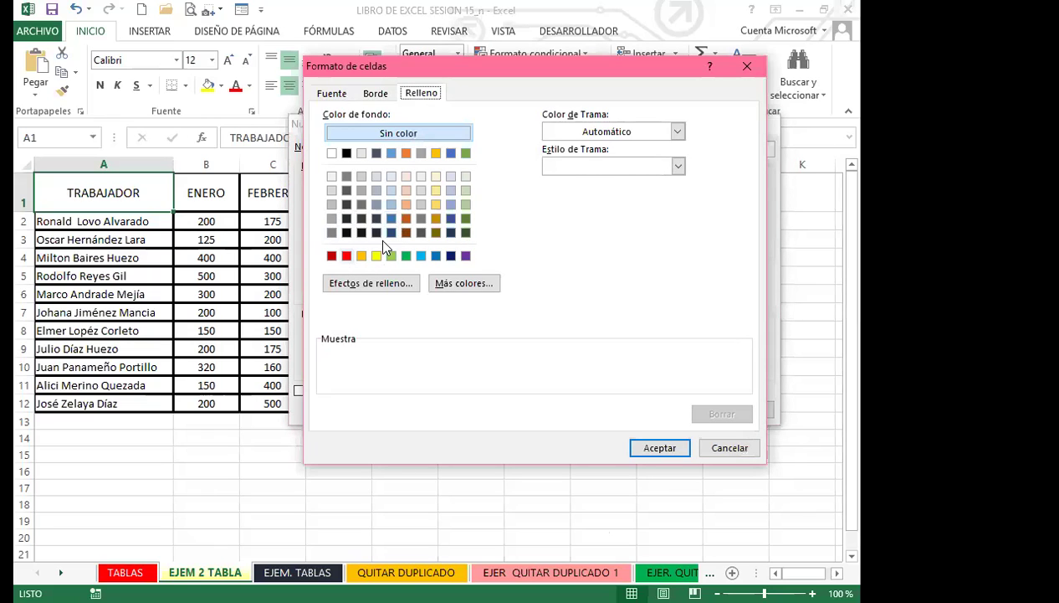
{"action": "left_click", "coordinate": [406, 177]}
{"action": "left_click", "coordinate": [661, 450]}
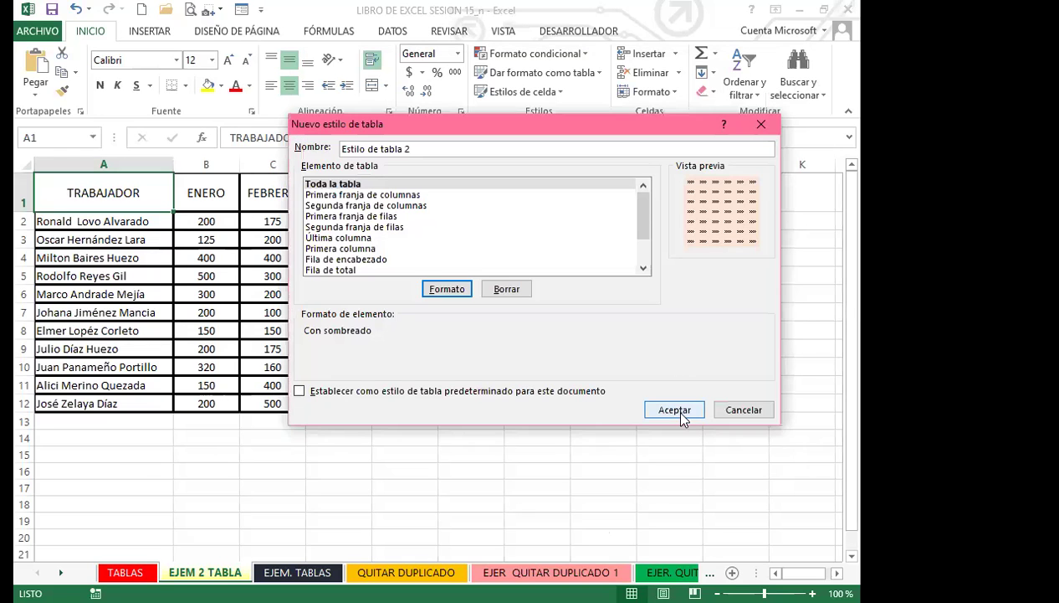
{"action": "key", "text": "Return"}
- Format the range A1:E12 as a table with headers, using the custom light orange table style
{"action": "left_click", "coordinate": [525, 73]}
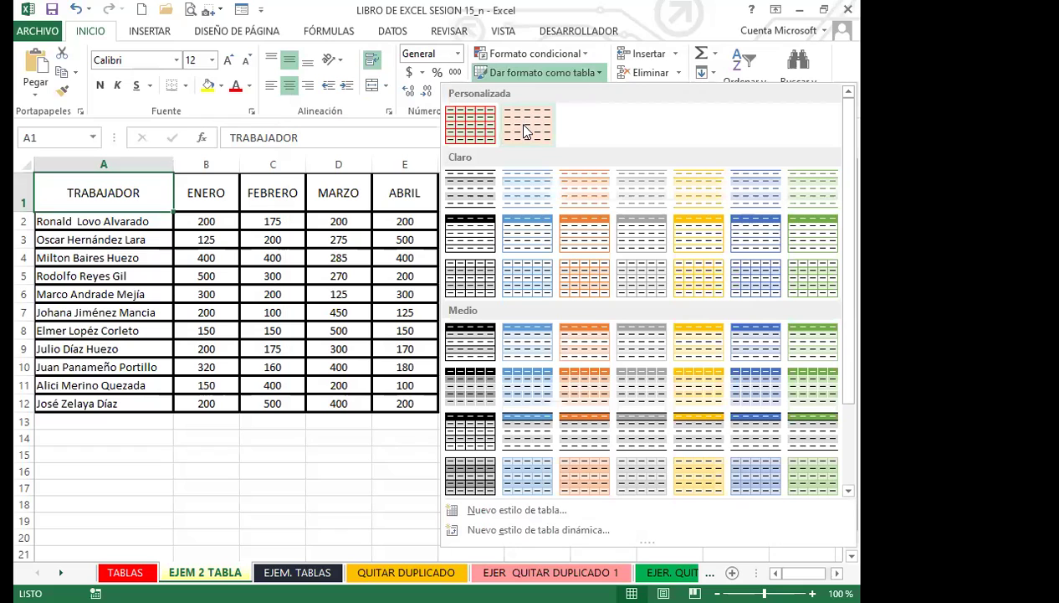
{"action": "left_click", "coordinate": [525, 128]}
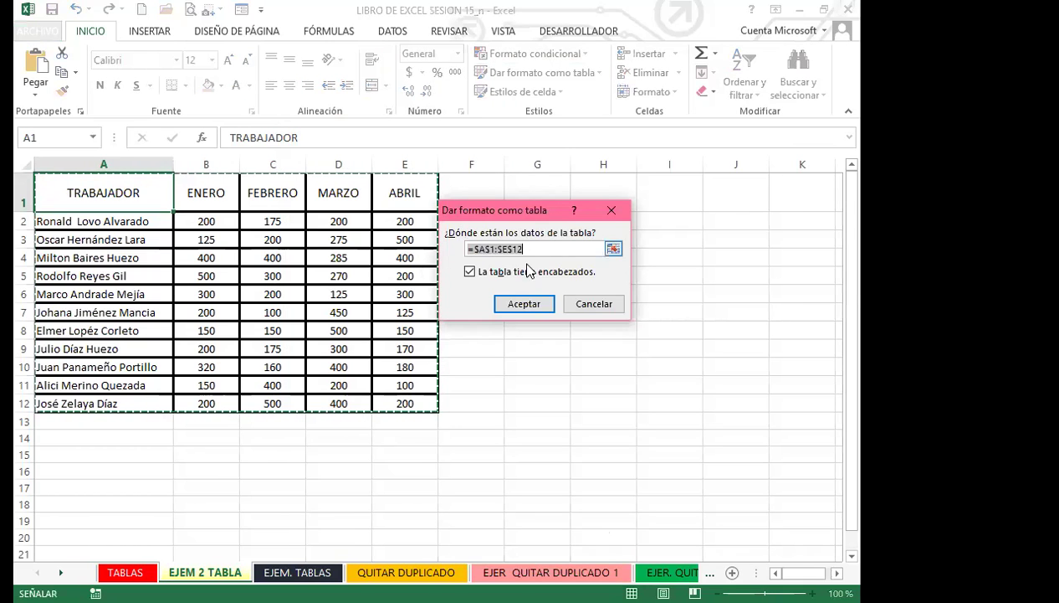
{"action": "left_click", "coordinate": [521, 304]}
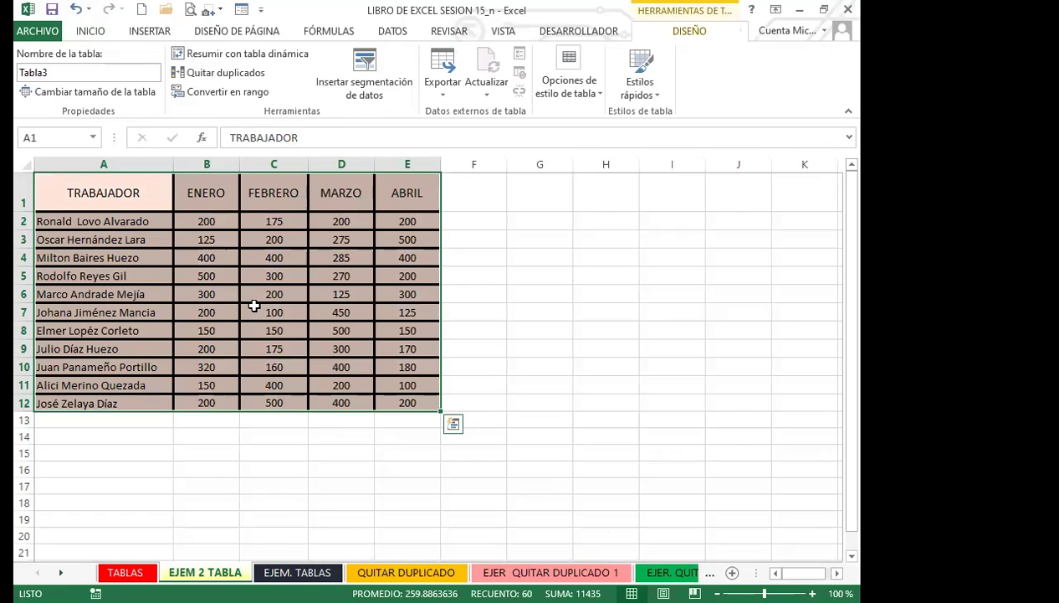
{"action": "left_click", "coordinate": [226, 299]}
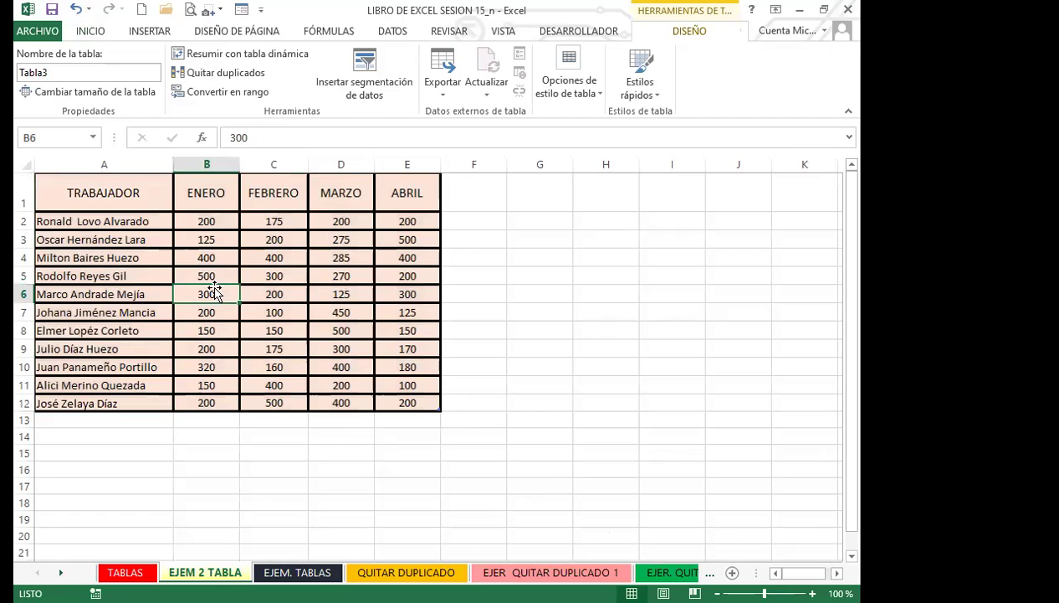
{"action": "left_click", "coordinate": [206, 273]}
{"action": "left_click", "coordinate": [247, 259]}
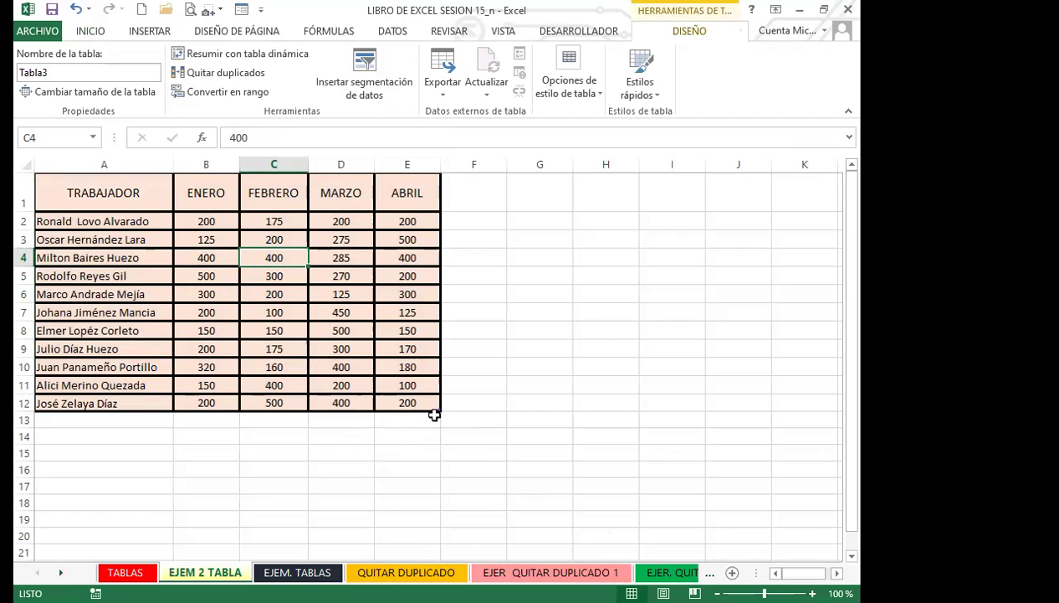
- Try extending the table down to row 17, and undo the extension
{"action": "left_click_drag", "start_coordinate": [438, 409], "coordinate": [433, 493]}
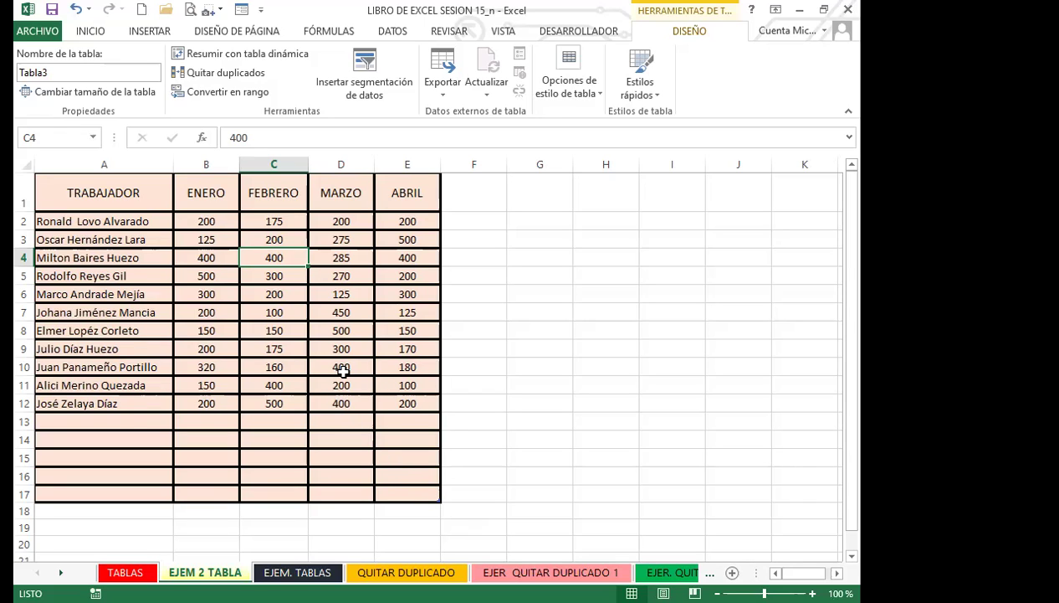
{"action": "key", "text": "ctrl+z"}
{"action": "left_click", "coordinate": [329, 346]}
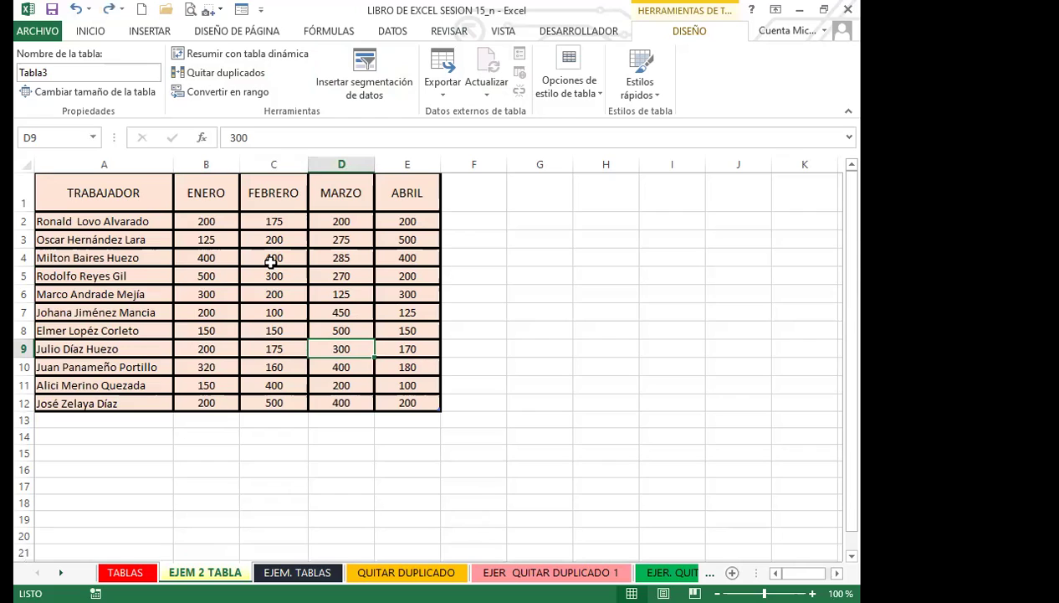
- Turn on the total row for the table, along with the first-column and last-column style options
{"action": "left_click", "coordinate": [600, 99]}
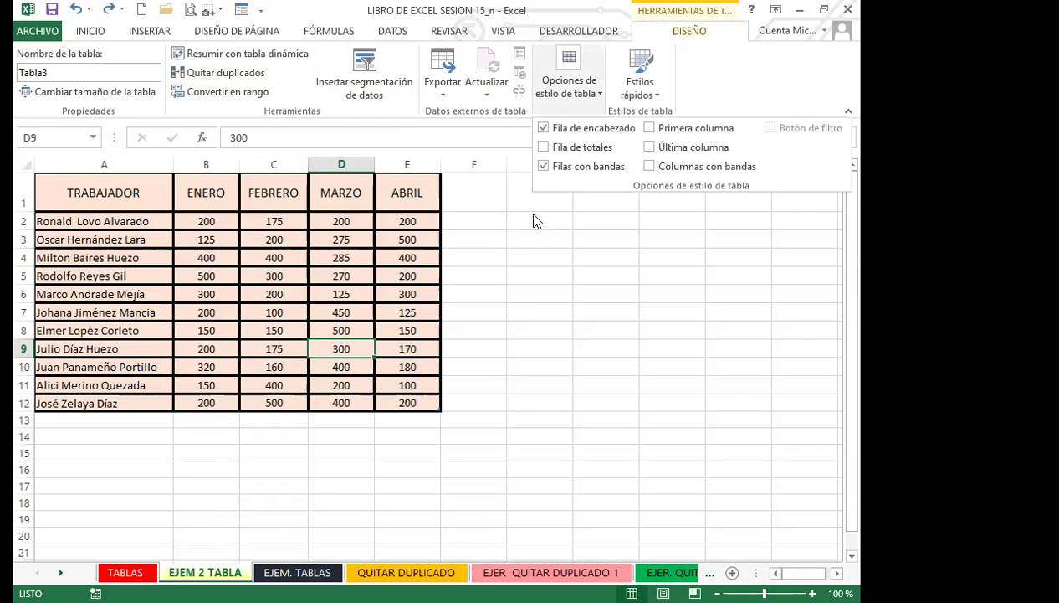
{"action": "left_click", "coordinate": [549, 89]}
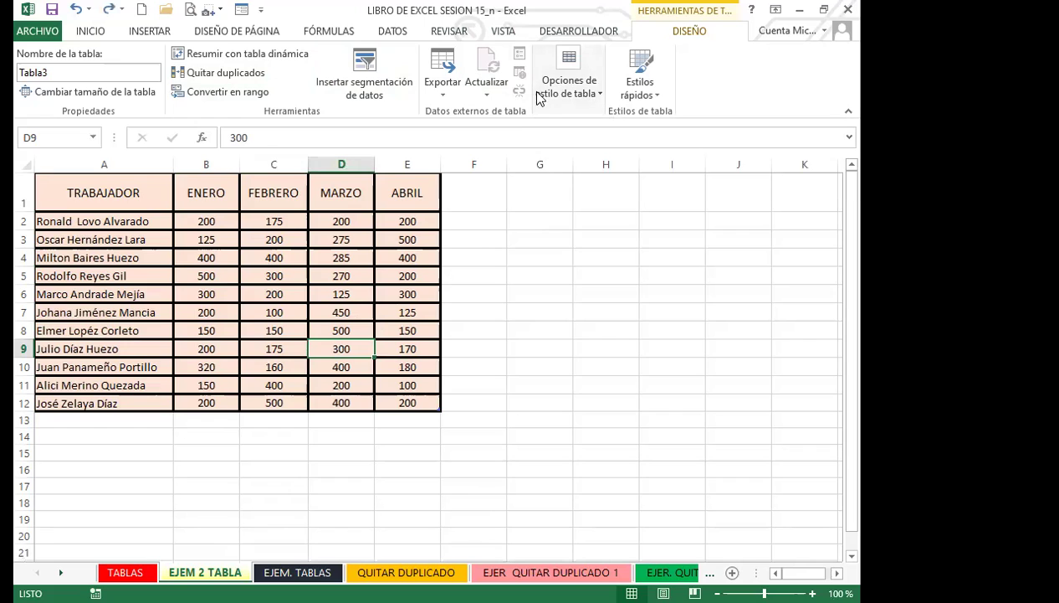
{"action": "left_click", "coordinate": [599, 95]}
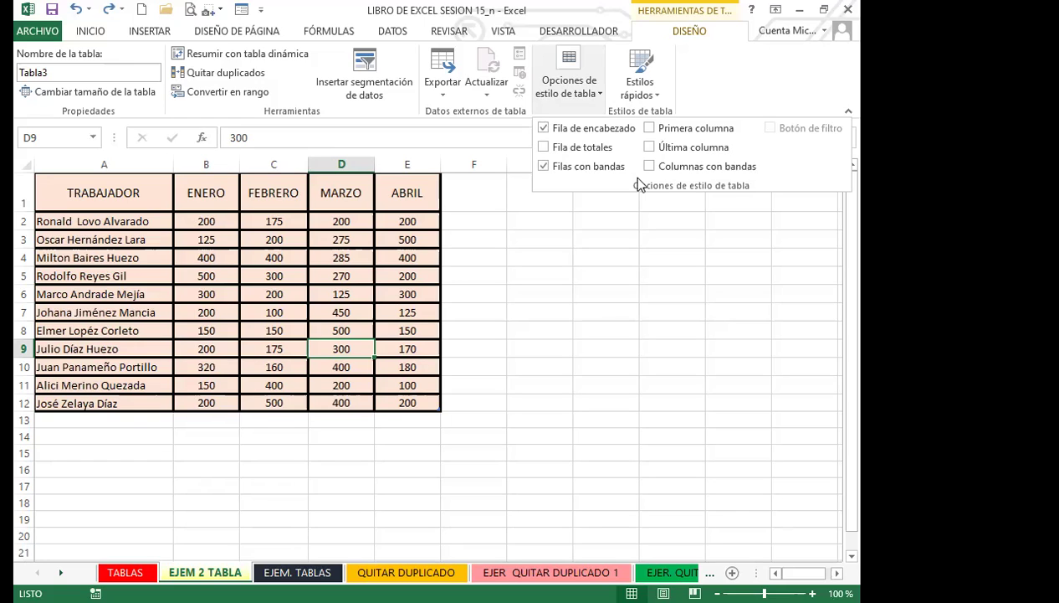
{"action": "left_click", "coordinate": [543, 148]}
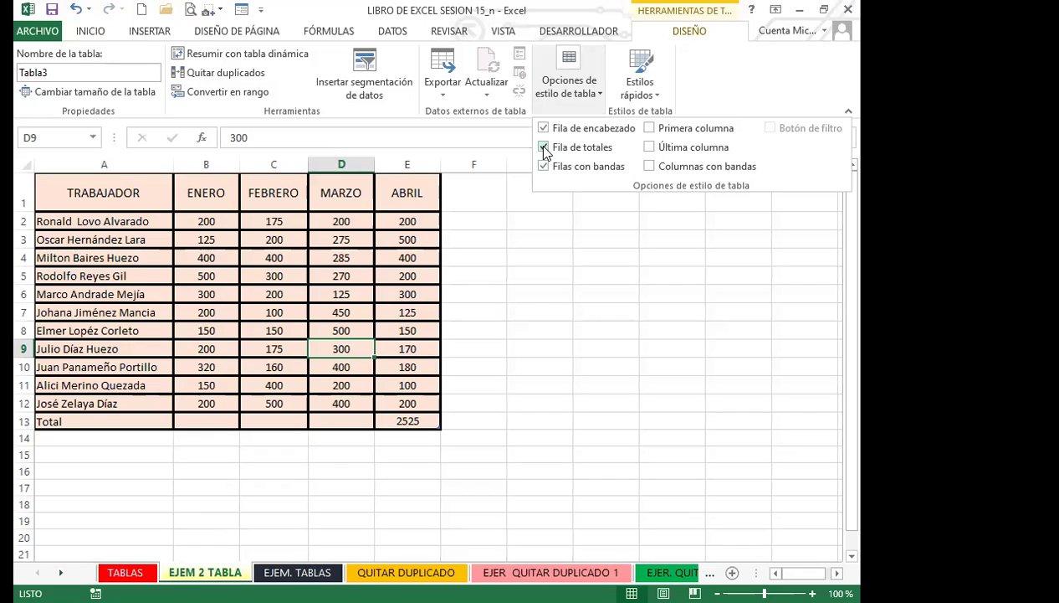
{"action": "left_click", "coordinate": [650, 128]}
{"action": "left_click", "coordinate": [650, 148]}
{"action": "left_click", "coordinate": [538, 242]}
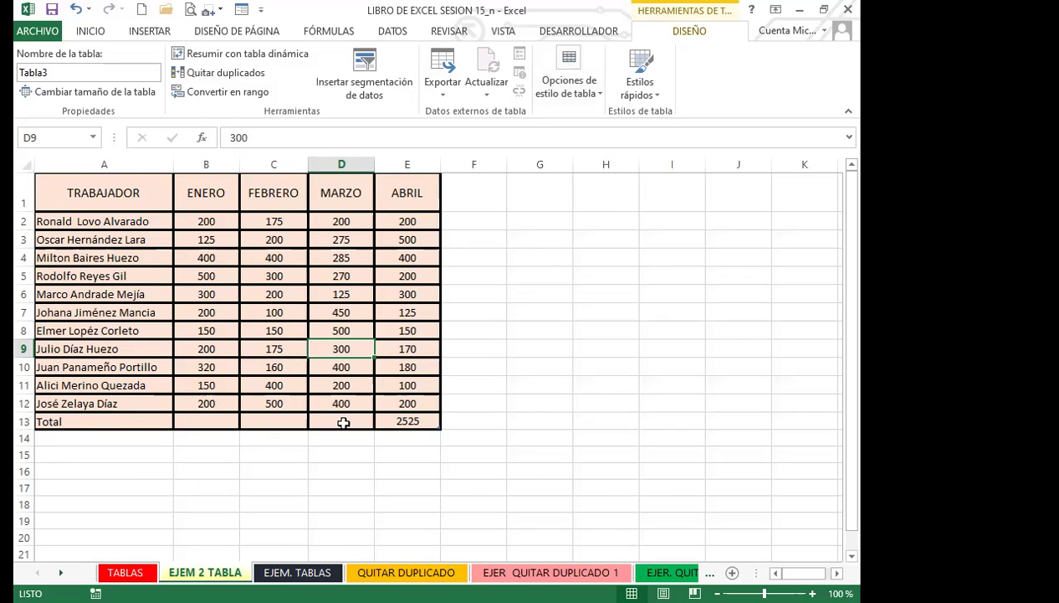
- Inspect the Total row cells for ABRIL and MARZO, and choose Suma as the ABRIL total function in E13
{"action": "left_click", "coordinate": [408, 421]}
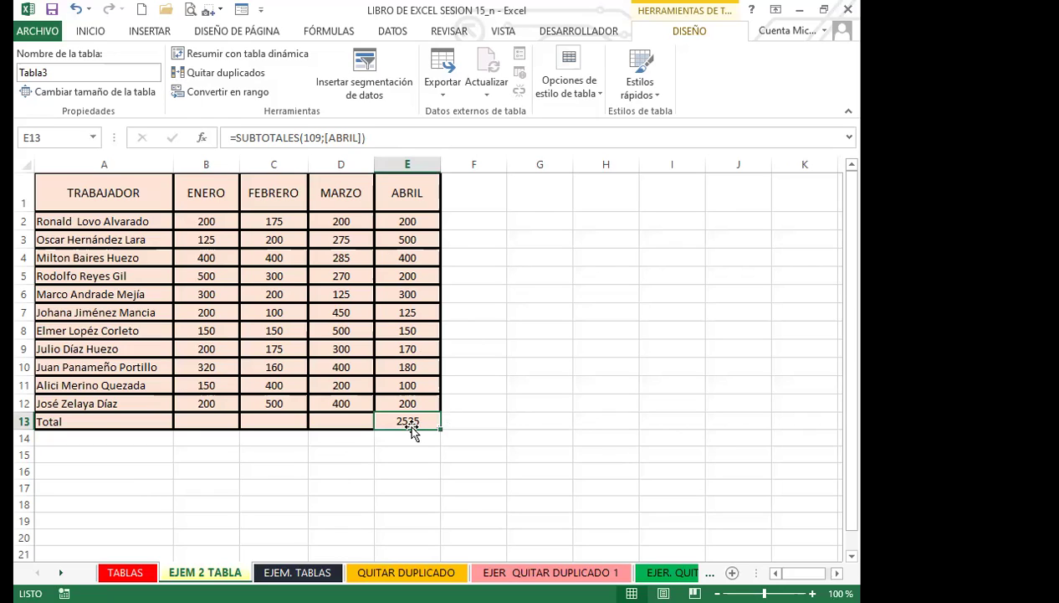
{"action": "left_click", "coordinate": [341, 421]}
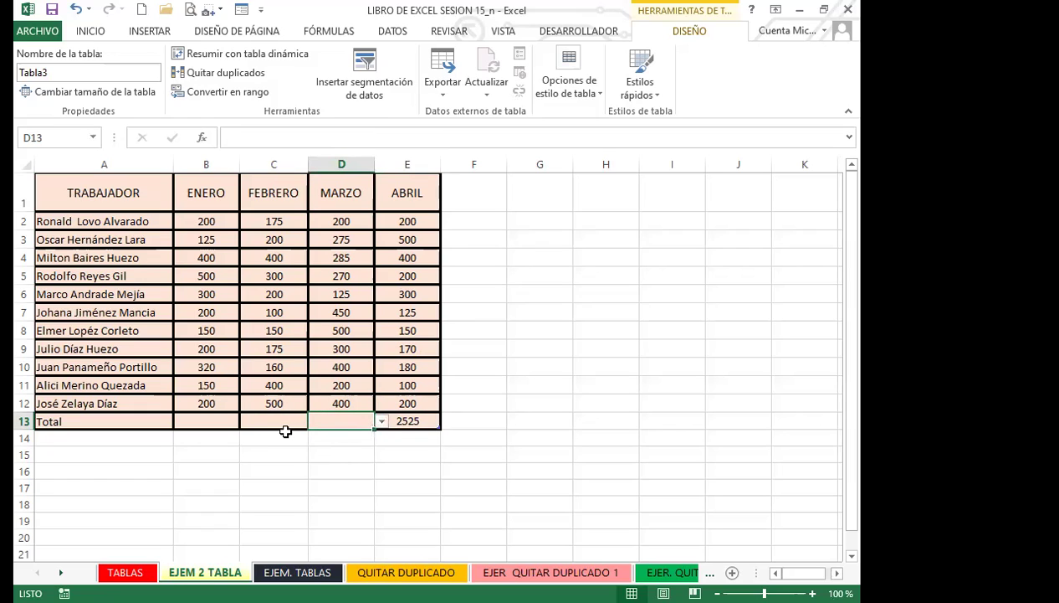
{"action": "left_click", "coordinate": [466, 451]}
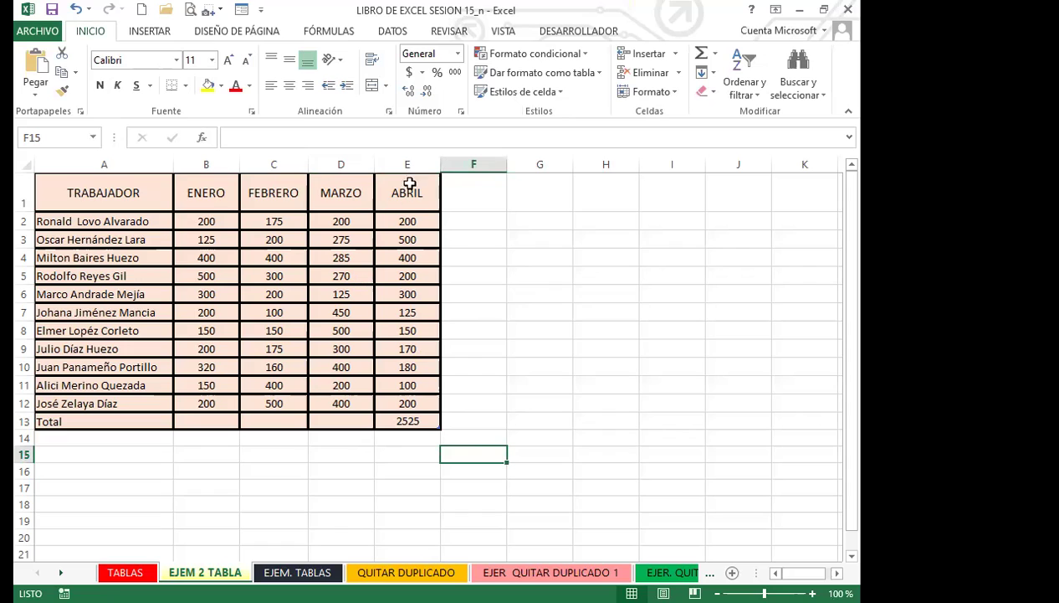
{"action": "left_click", "coordinate": [413, 422]}
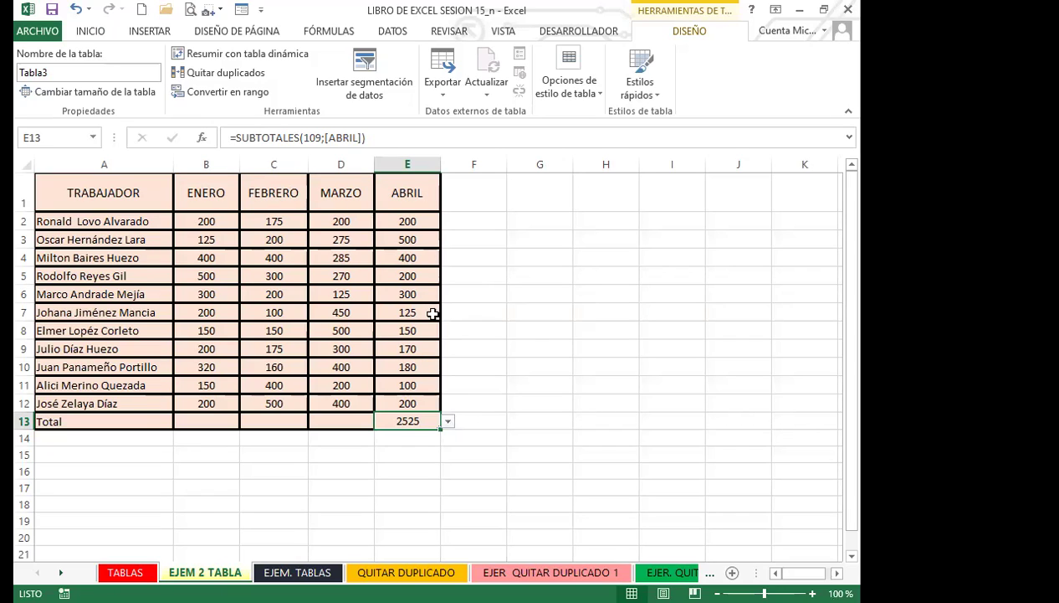
{"action": "left_click", "coordinate": [449, 421]}
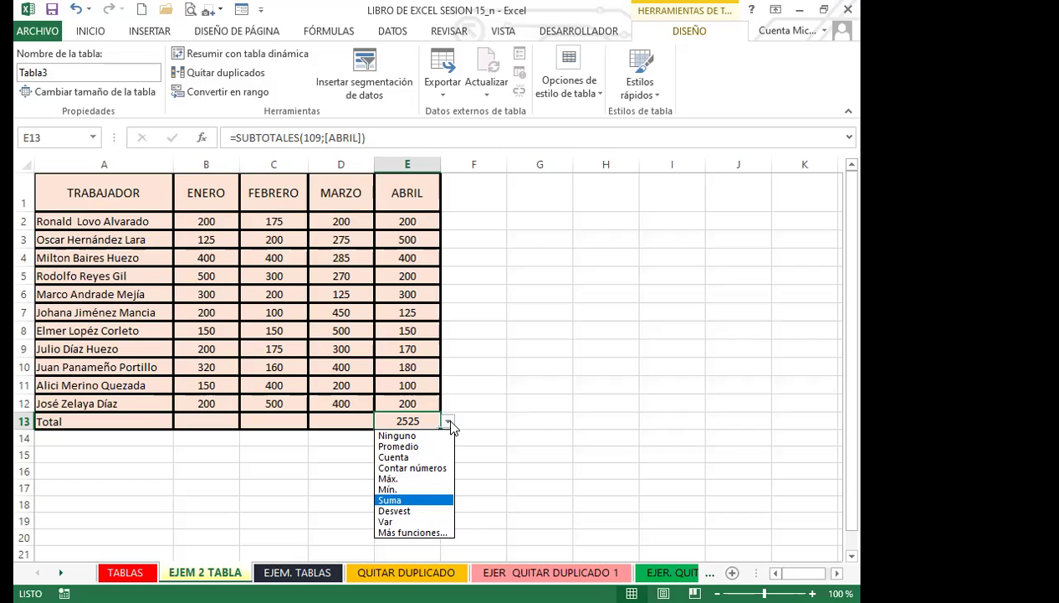
{"action": "left_click", "coordinate": [388, 500]}
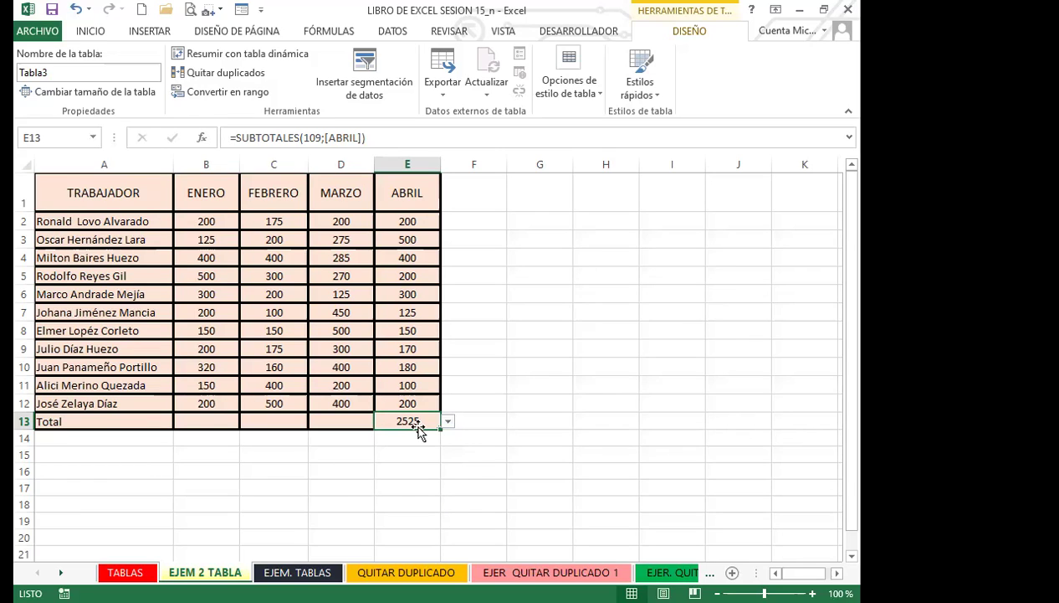
- Set the Total row functions to Máx. for ENERO in B13 and Mín. for FEBRERO in C13
{"action": "left_click", "coordinate": [214, 420]}
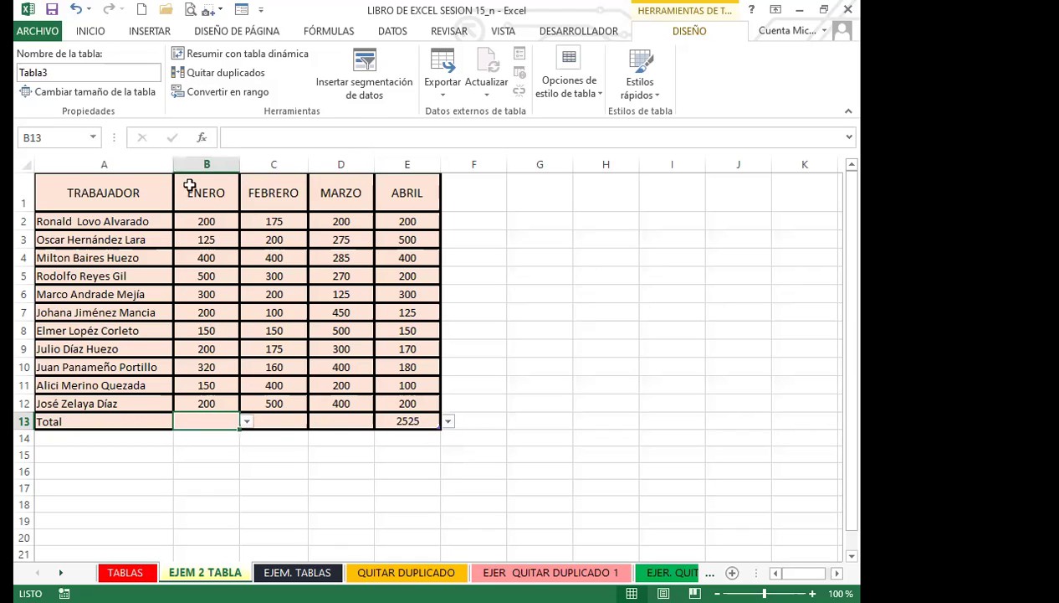
{"action": "left_click", "coordinate": [247, 421]}
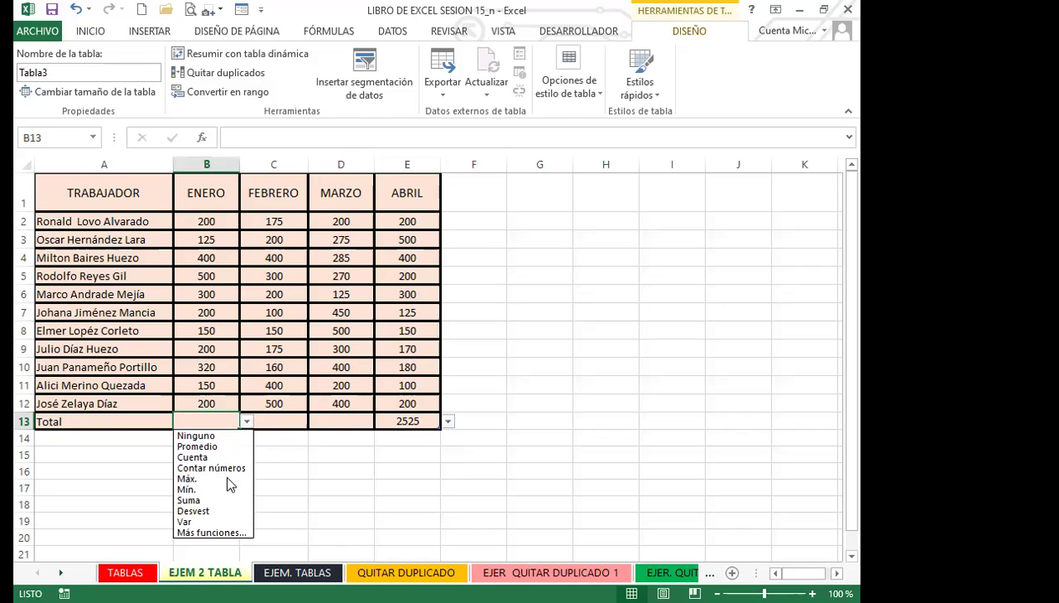
{"action": "left_click", "coordinate": [194, 478]}
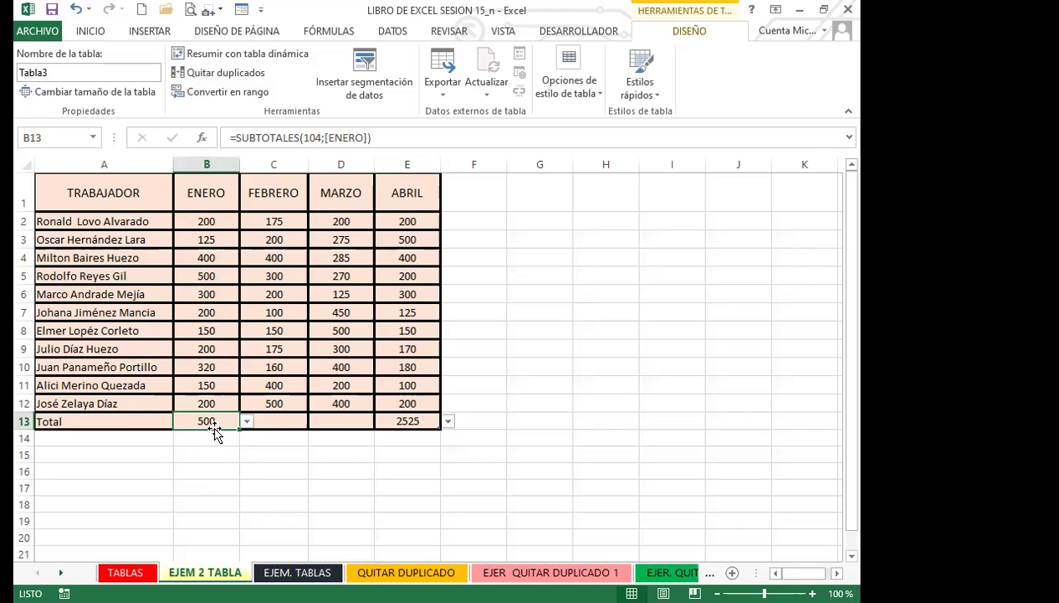
{"action": "left_click", "coordinate": [277, 422]}
{"action": "left_click", "coordinate": [314, 421]}
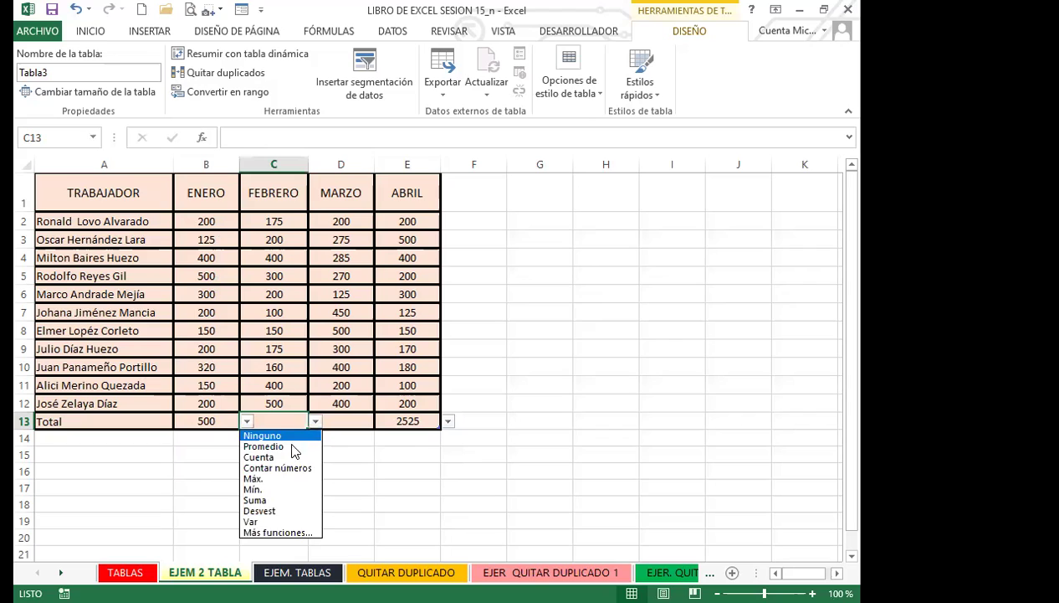
{"action": "left_click", "coordinate": [252, 489]}
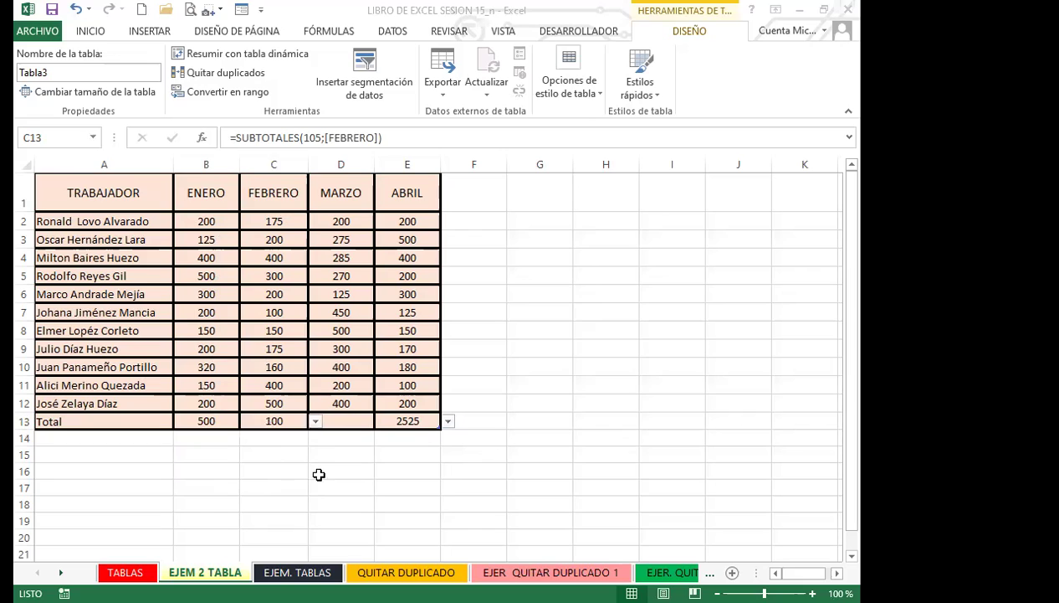
- Set the Total row function for MARZO in D13 to Cuenta, and select the Total label in A13
{"action": "left_click", "coordinate": [343, 421]}
{"action": "left_click", "coordinate": [381, 421]}
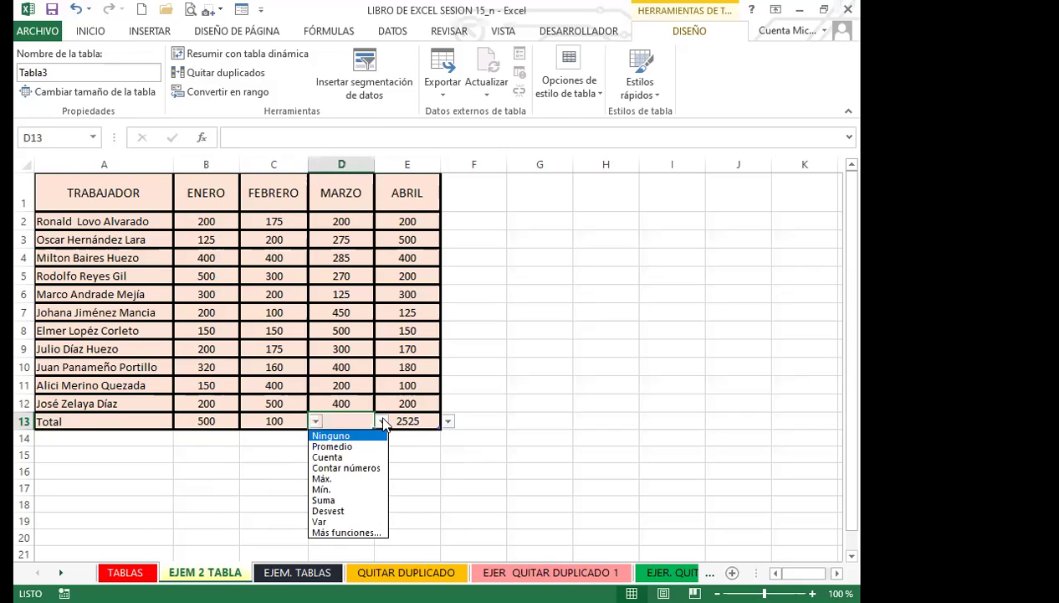
{"action": "left_click", "coordinate": [338, 457]}
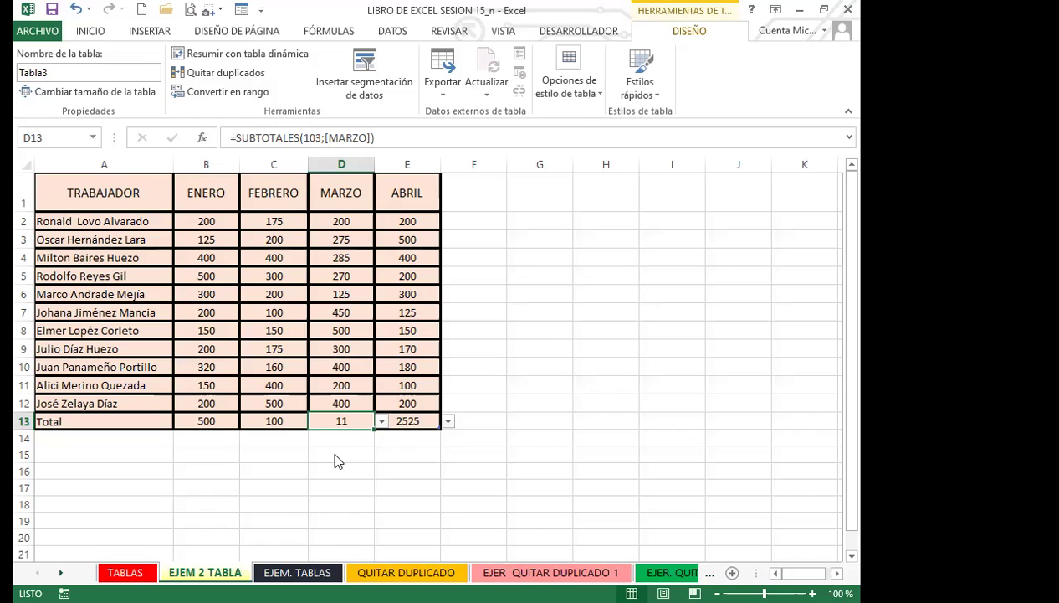
{"action": "left_click", "coordinate": [127, 435]}
{"action": "left_click", "coordinate": [118, 424]}
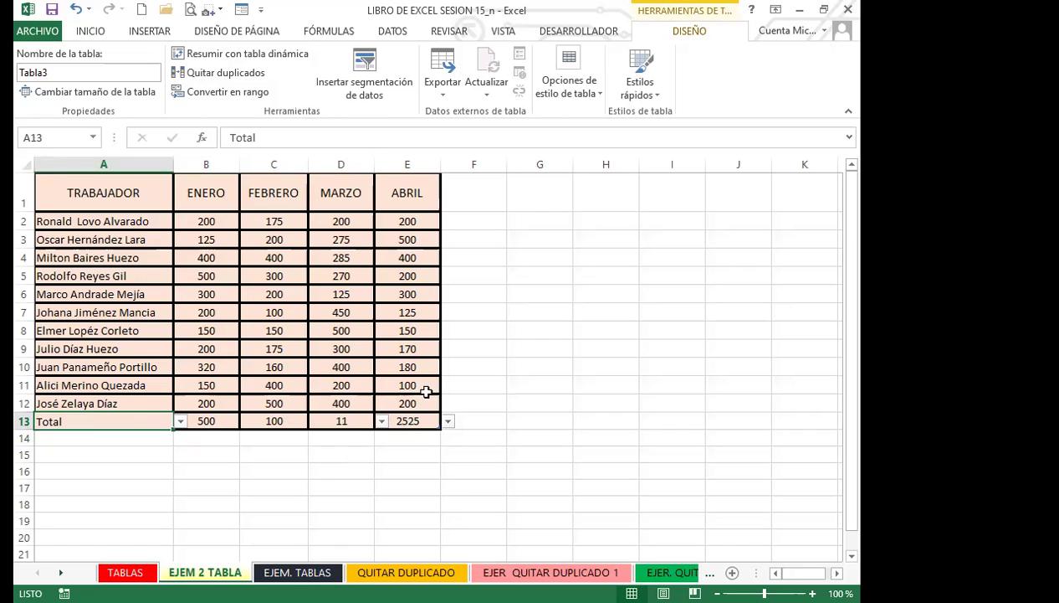
- Convert the workers' table on the EJEM 2 TABLA sheet into a normal range
{"action": "left_click", "coordinate": [209, 295]}
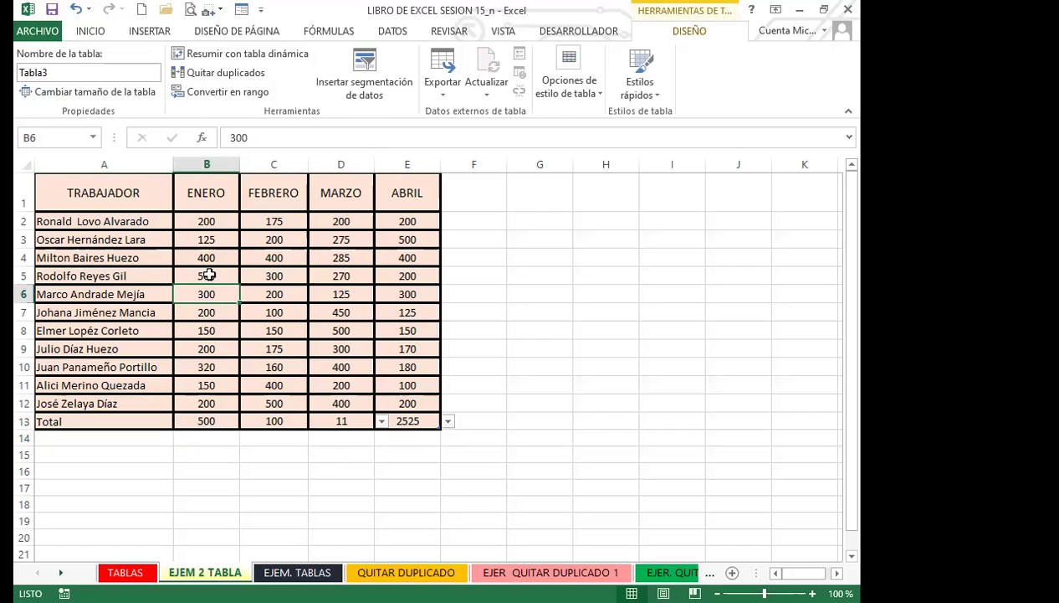
{"action": "left_click", "coordinate": [202, 93]}
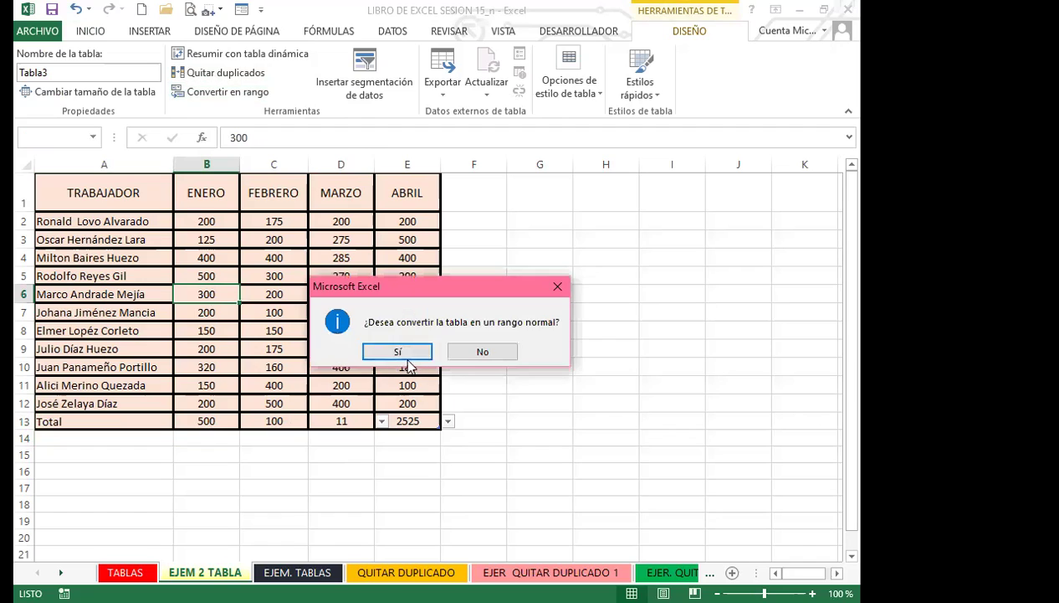
{"action": "left_click", "coordinate": [405, 350]}
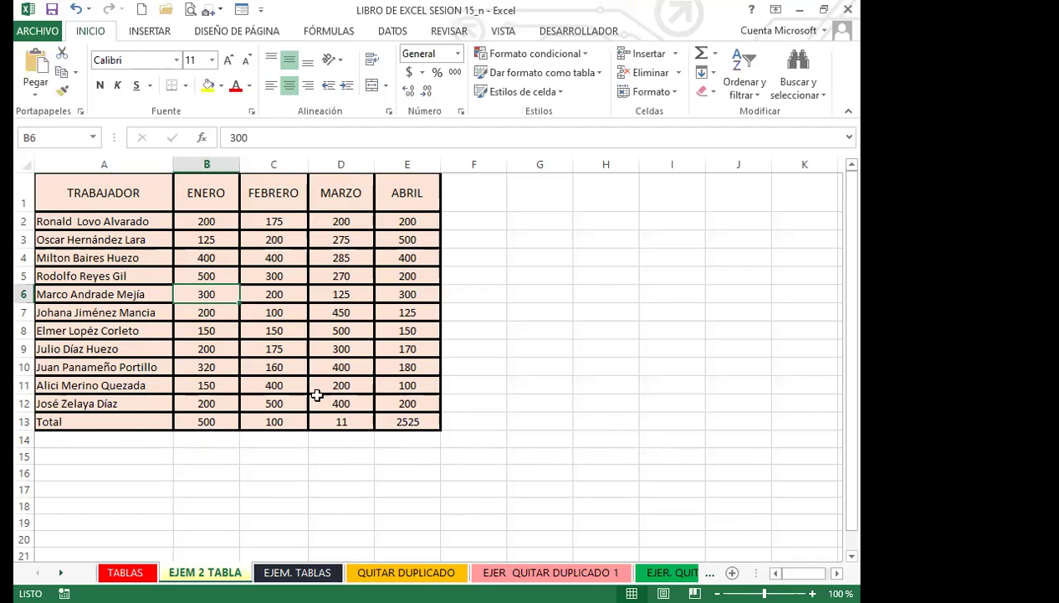
- Examine the SUBTOTALES formulas behind the ENERO, FEBRERO, MARZO and ABRIL totals in B13:E13
{"action": "left_click", "coordinate": [219, 420]}
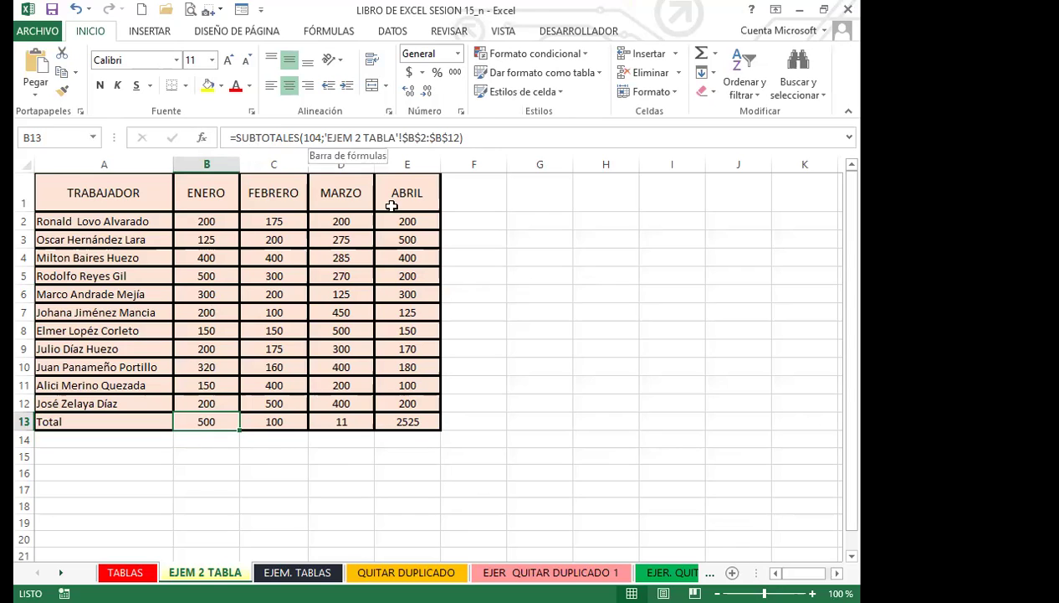
{"action": "left_click", "coordinate": [276, 419]}
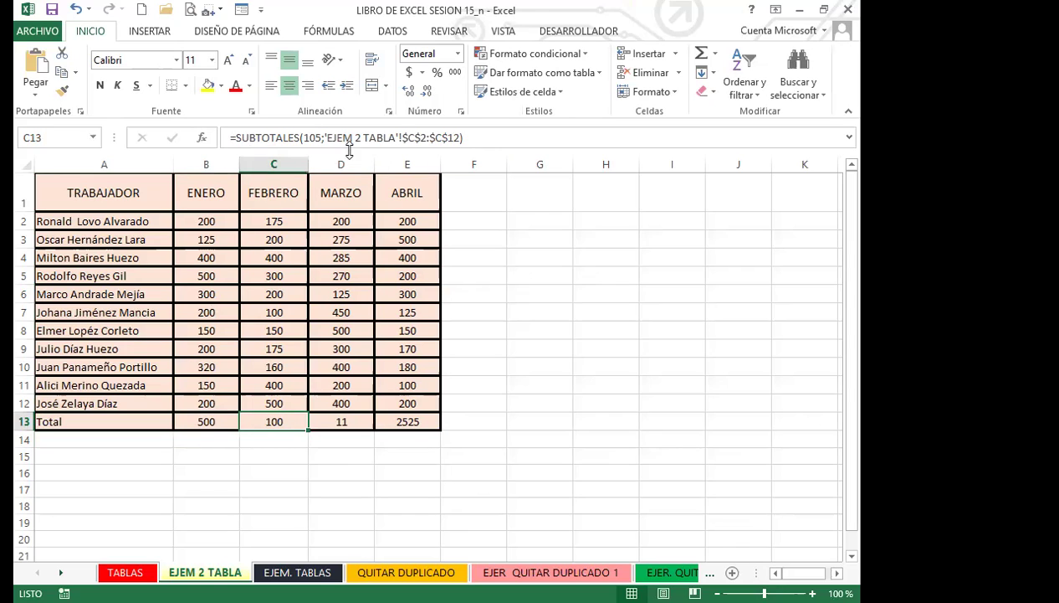
{"action": "left_click", "coordinate": [346, 416]}
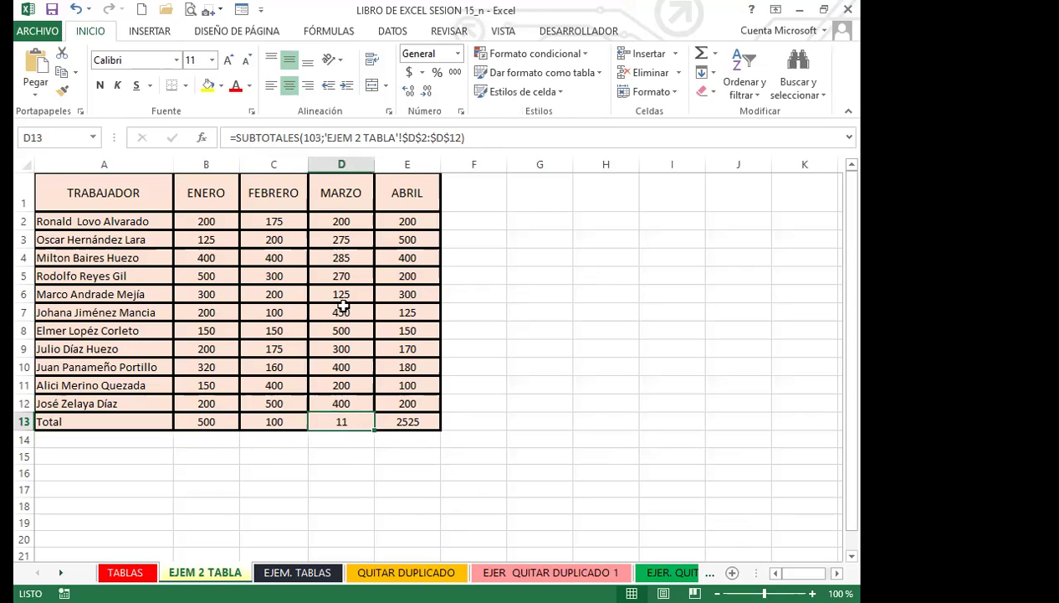
{"action": "left_click", "coordinate": [400, 415]}
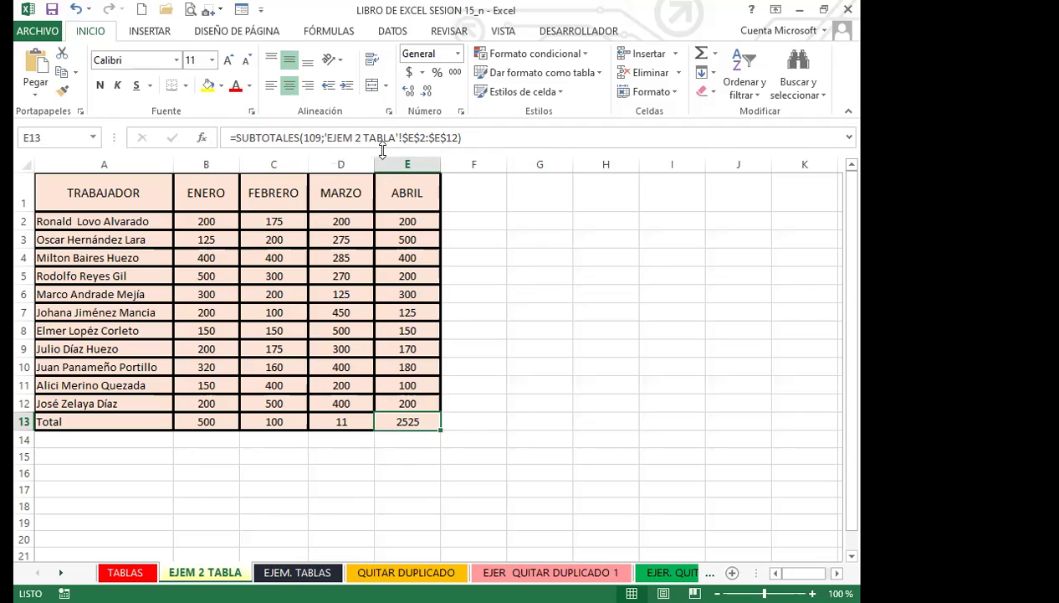
{"action": "left_click", "coordinate": [268, 383]}
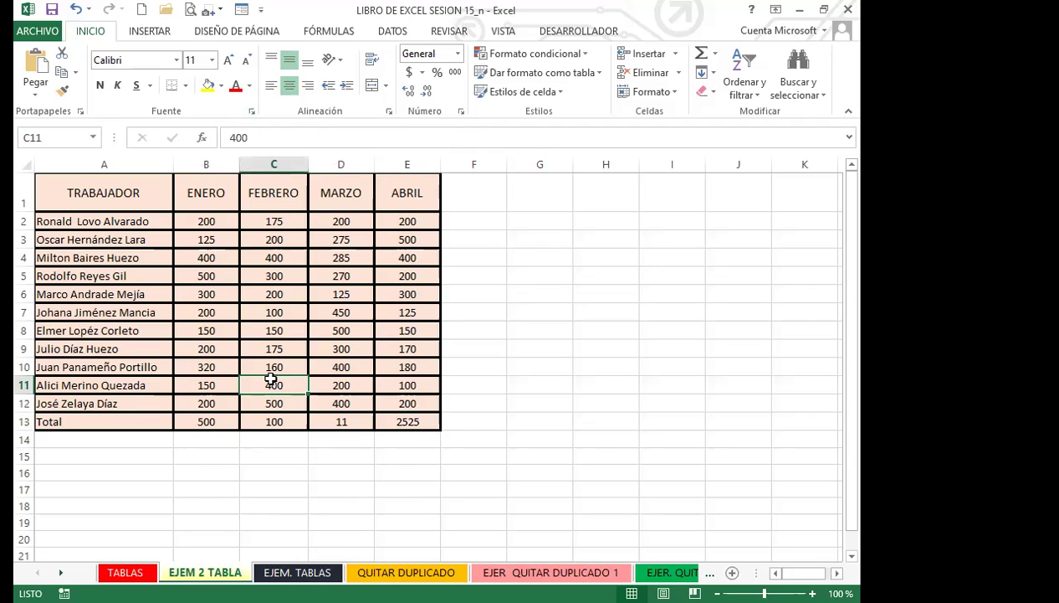
{"action": "left_click", "coordinate": [287, 419]}
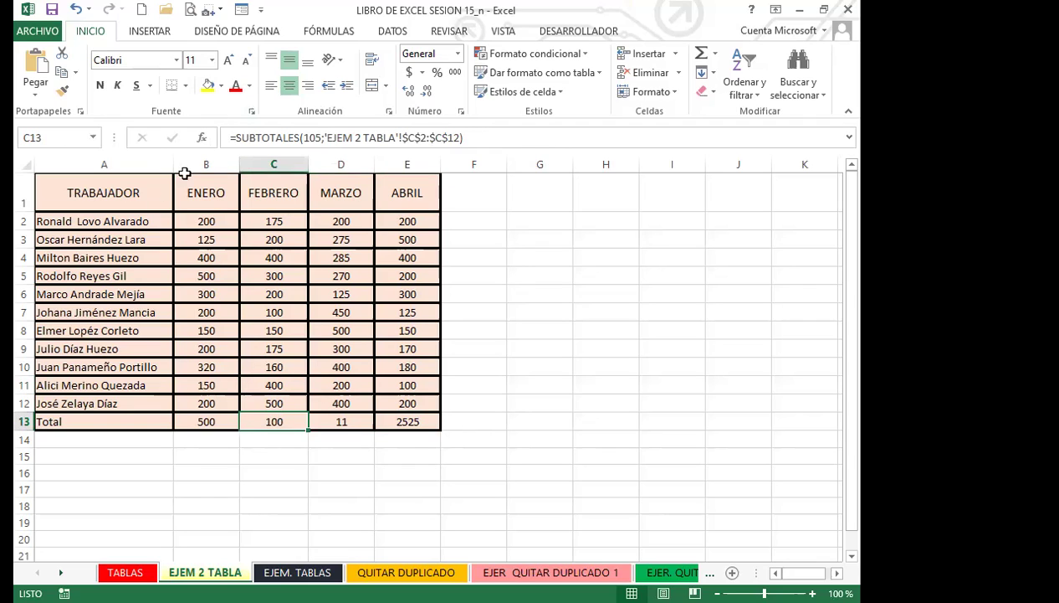
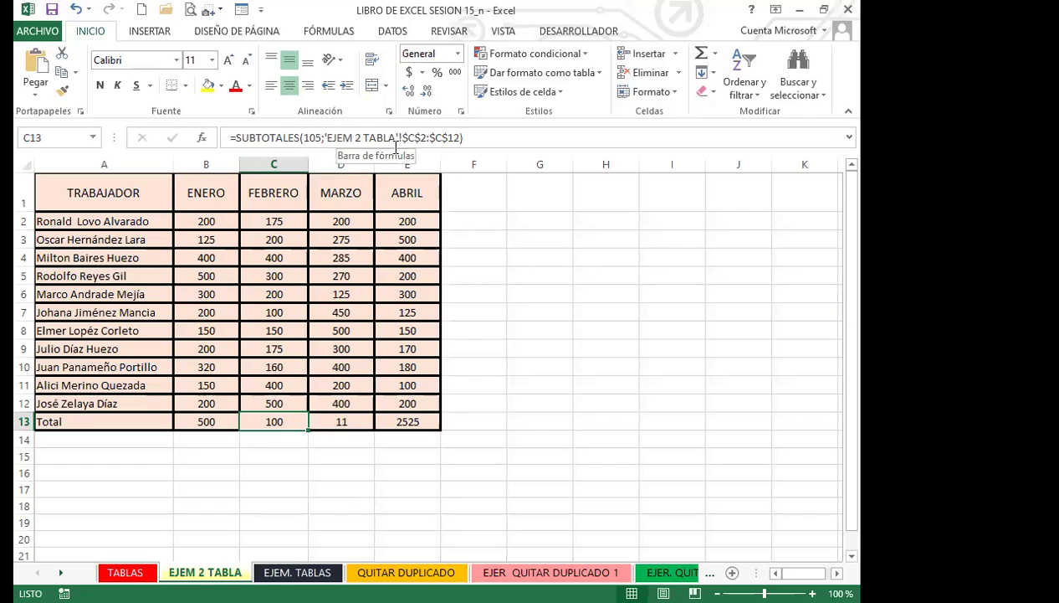
{"action": "left_click", "coordinate": [194, 381]}
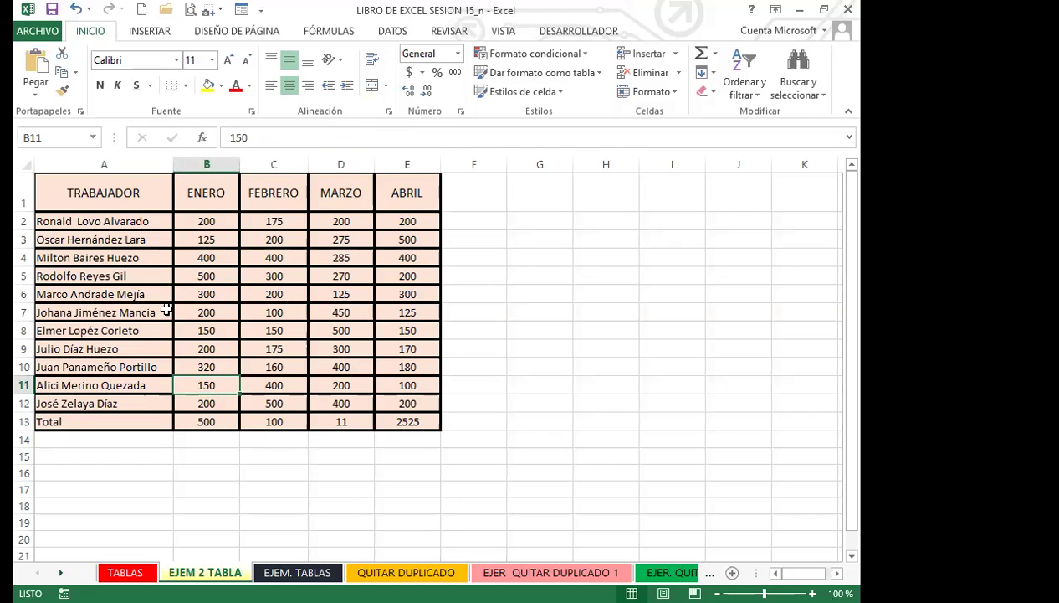
{"action": "scroll", "coordinate": [225, 371], "scroll_direction": "down", "scroll_amount": 9}
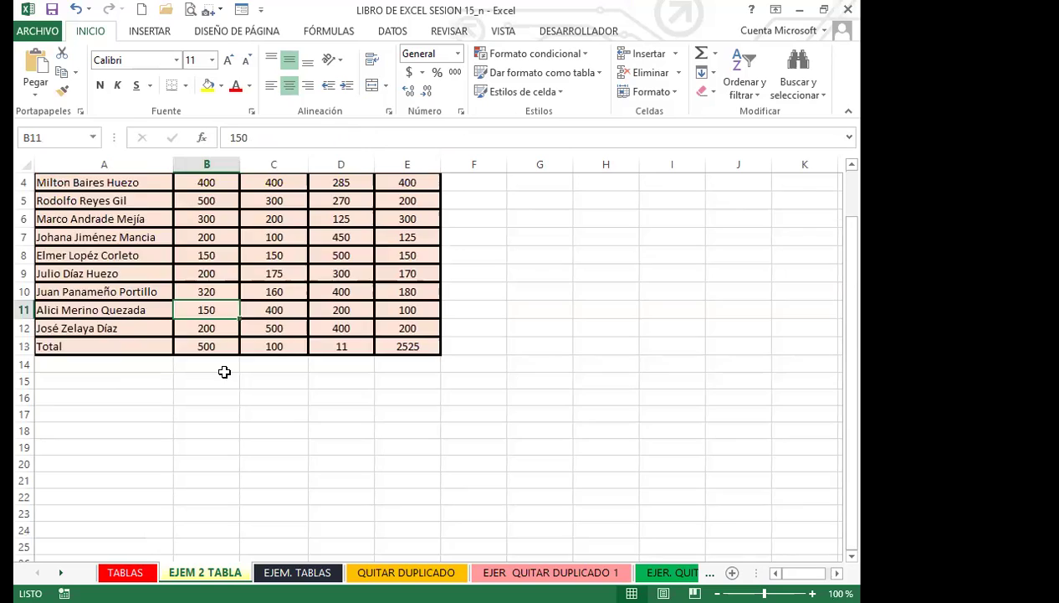
{"action": "scroll", "coordinate": [224, 372], "scroll_direction": "up", "scroll_amount": 9}
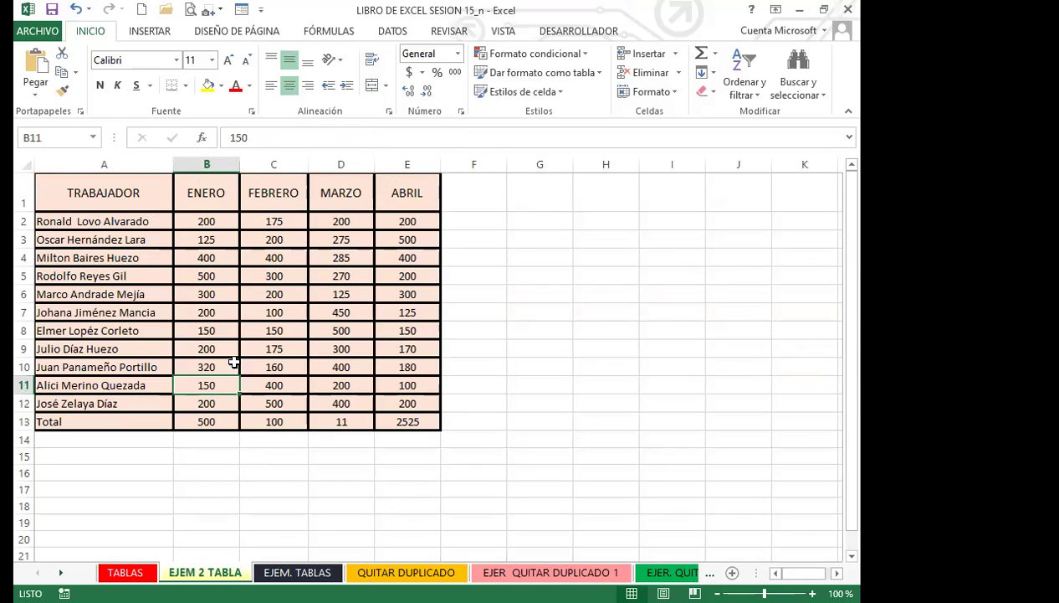
{"action": "left_click", "coordinate": [219, 328]}
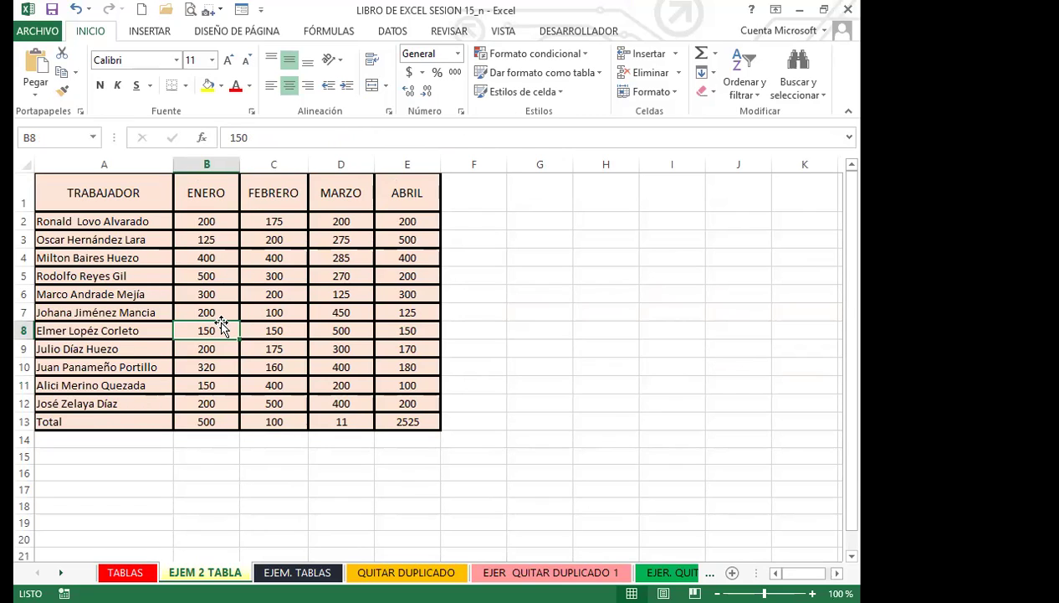
- Copy the workers' data in A1:E12, without the Total row, and paste it starting at cell A34
{"action": "left_click_drag", "start_coordinate": [78, 194], "coordinate": [410, 404]}
{"action": "key", "text": "ctrl+c"}
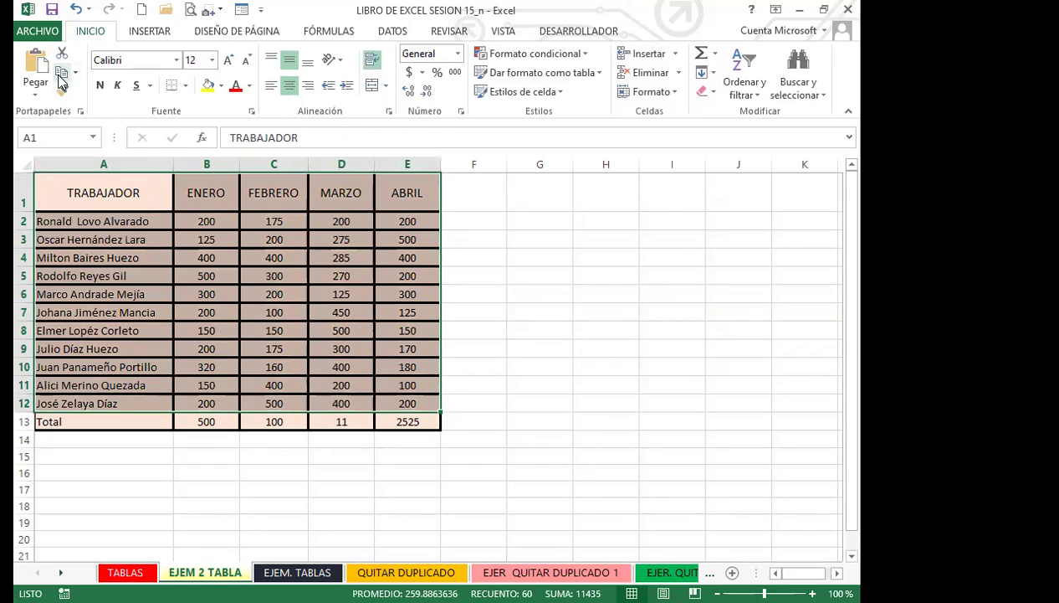
{"action": "left_click", "coordinate": [62, 72]}
{"action": "scroll", "coordinate": [148, 418], "scroll_direction": "down", "scroll_amount": 2}
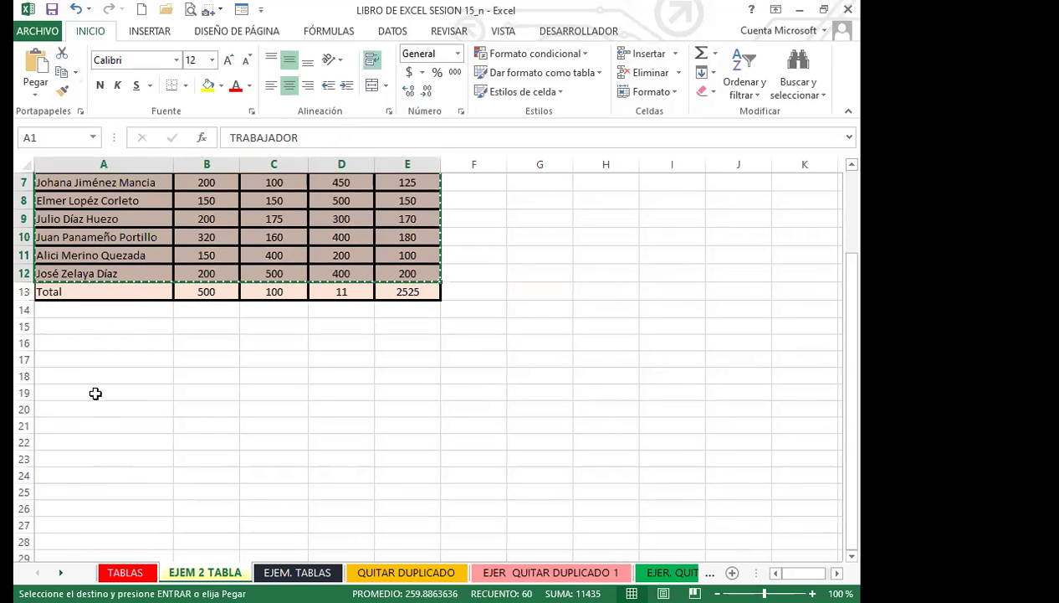
{"action": "scroll", "coordinate": [103, 475], "scroll_direction": "down", "scroll_amount": 3}
{"action": "left_click", "coordinate": [103, 475]}
{"action": "left_click", "coordinate": [35, 67]}
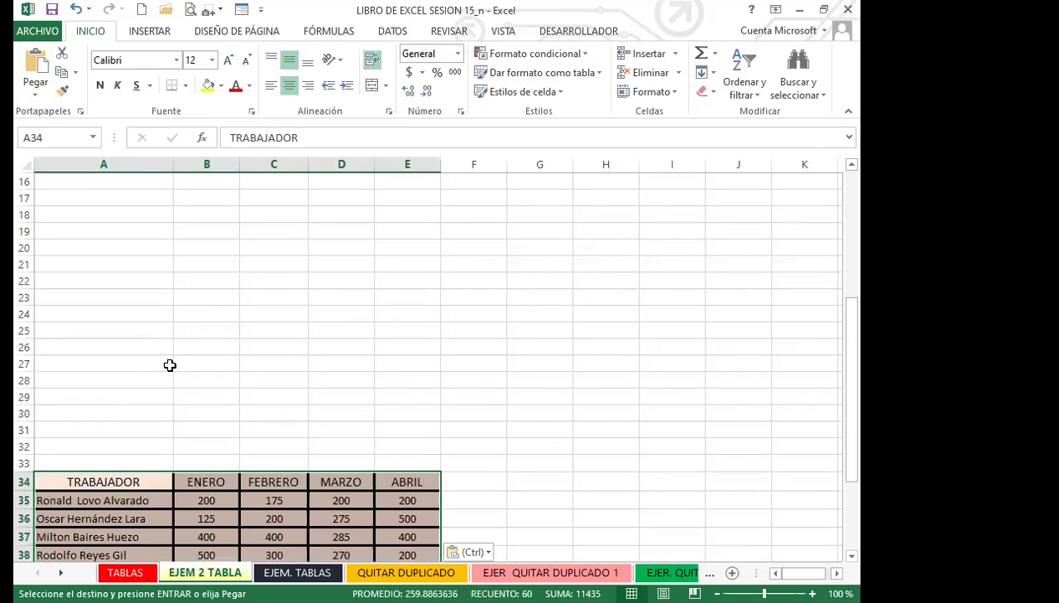
{"action": "scroll", "coordinate": [315, 402], "scroll_direction": "down", "scroll_amount": 4}
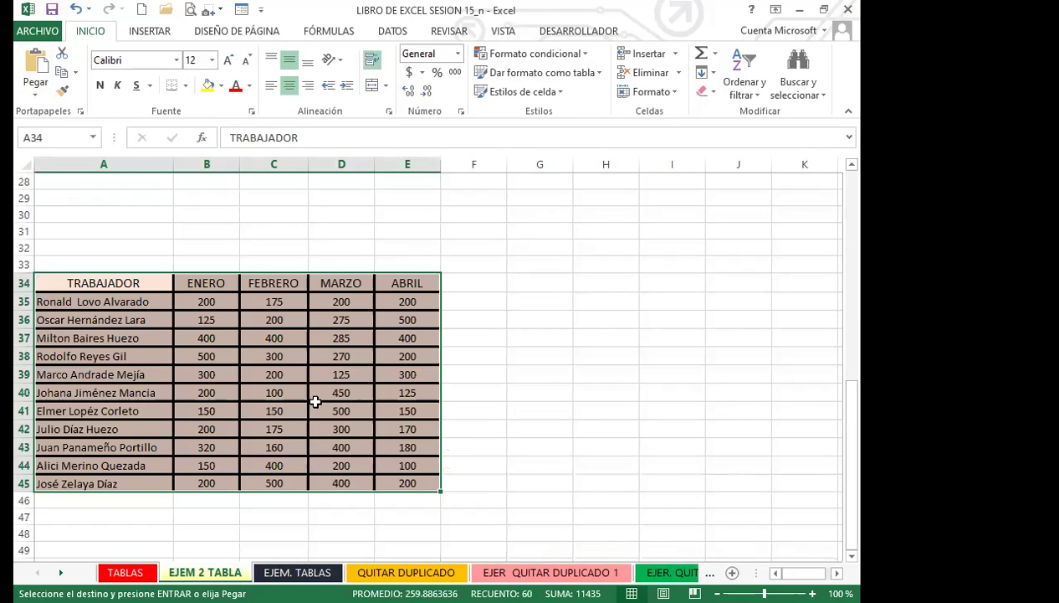
- Clear all formatting from the pasted workers' data in A34:E45, keeping its contents
{"action": "left_click", "coordinate": [710, 92]}
{"action": "left_click", "coordinate": [740, 133]}
{"action": "left_click", "coordinate": [182, 363]}
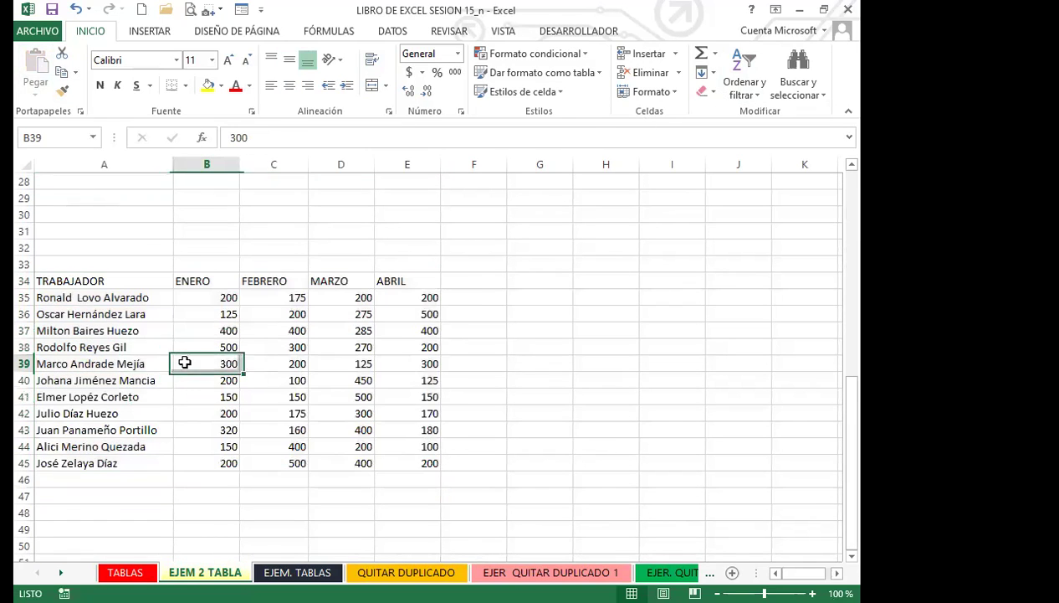
{"action": "left_click", "coordinate": [146, 357]}
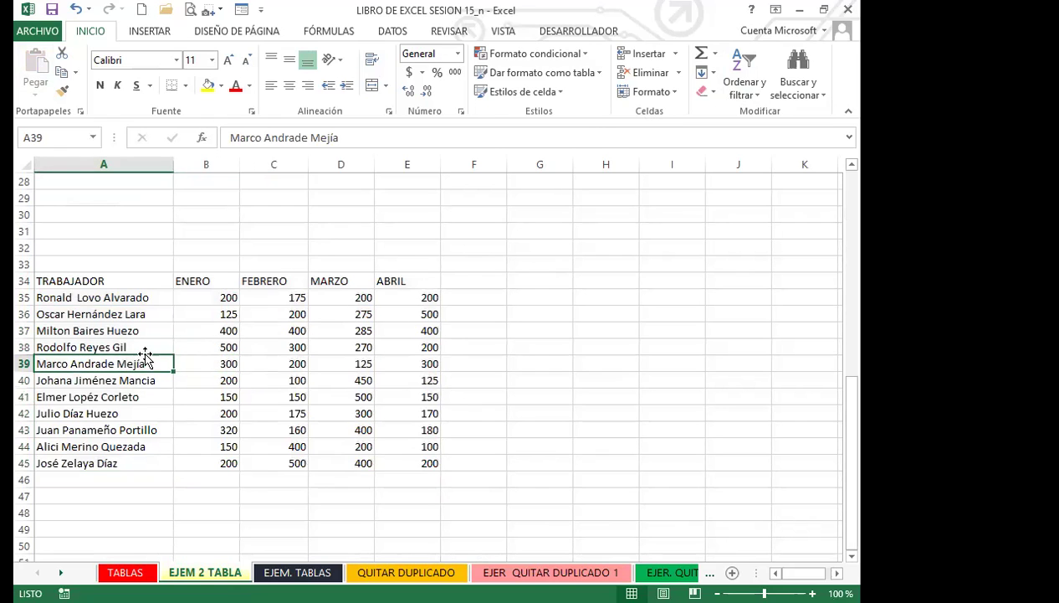
- Format the data in A34:E45 as a table using the Oscuro style with a gold header and grey banded rows
{"action": "left_click", "coordinate": [146, 348]}
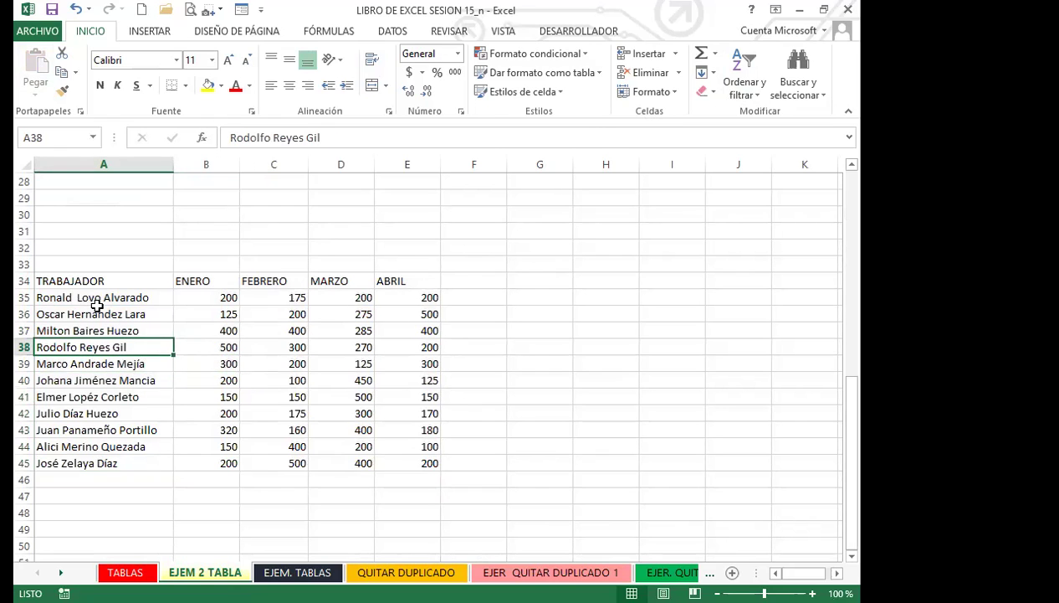
{"action": "left_click", "coordinate": [599, 74]}
{"action": "scroll", "coordinate": [661, 352], "scroll_direction": "down", "scroll_amount": 3}
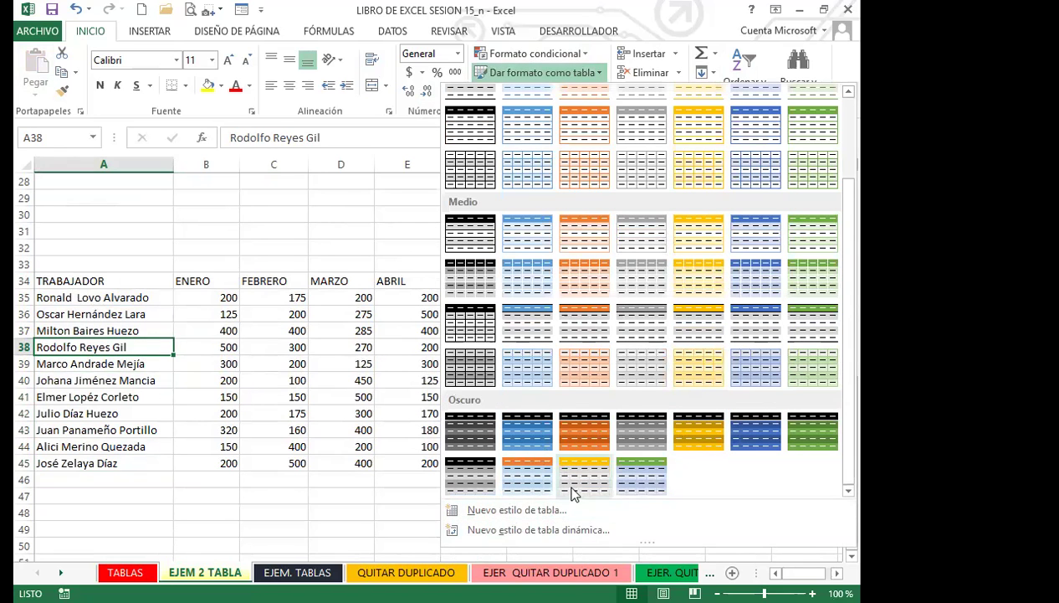
{"action": "left_click", "coordinate": [597, 485]}
{"action": "left_click", "coordinate": [540, 304]}
{"action": "left_click", "coordinate": [182, 361]}
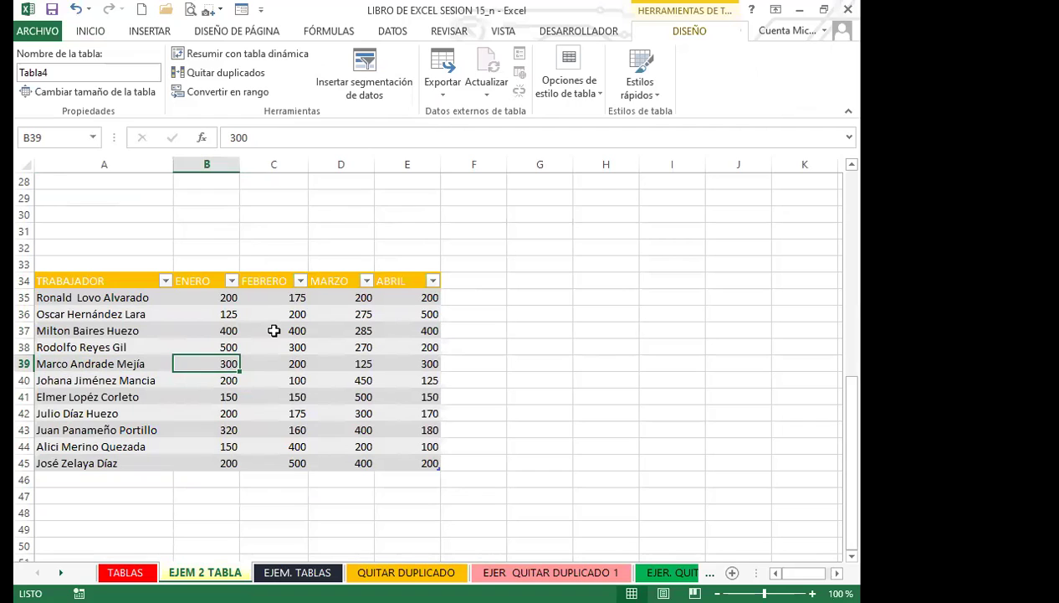
- Hide the new table's filter buttons and enable its Primera columna, Última columna and Fila de totales style options
{"action": "key", "text": "ctrl+shift+l"}
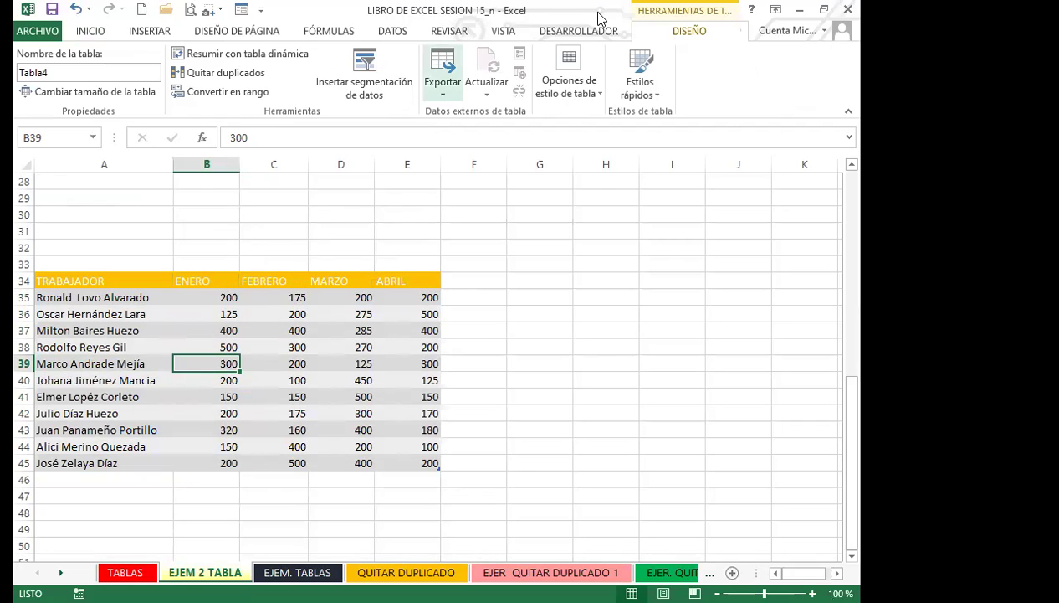
{"action": "left_click", "coordinate": [599, 96]}
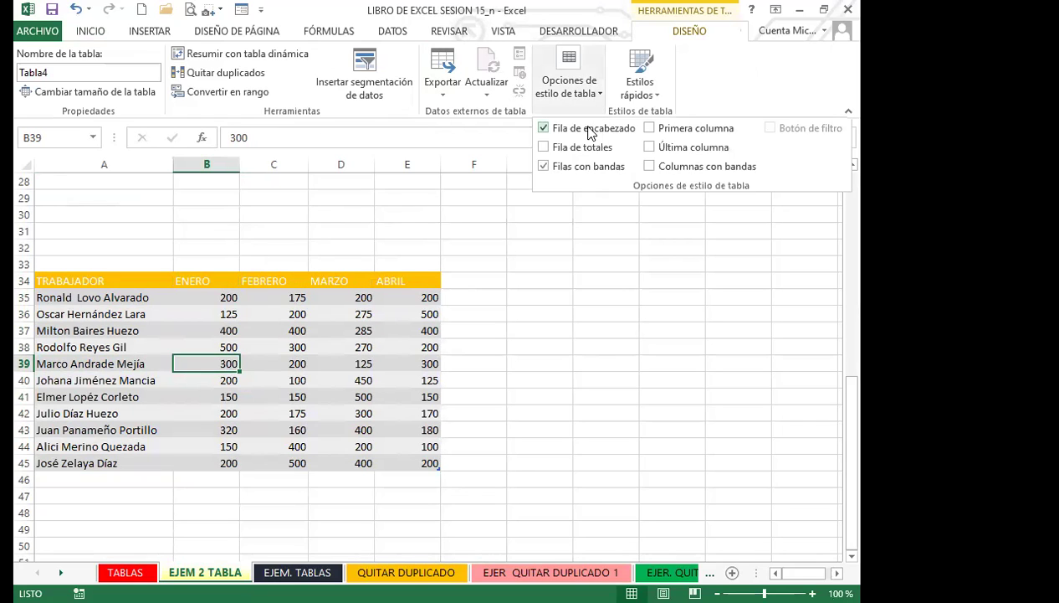
{"action": "left_click", "coordinate": [649, 129]}
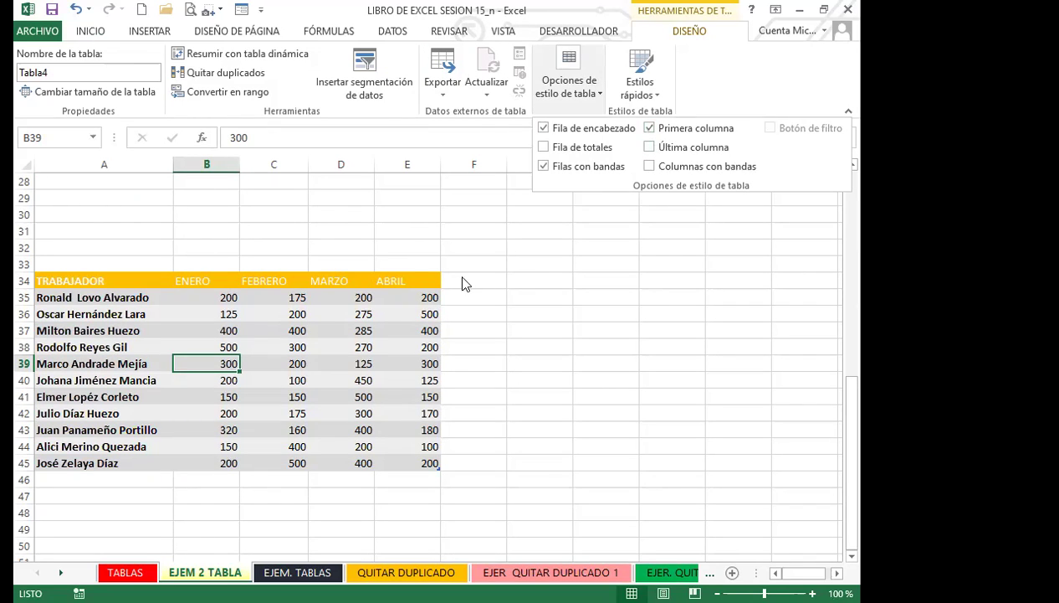
{"action": "left_click", "coordinate": [650, 148]}
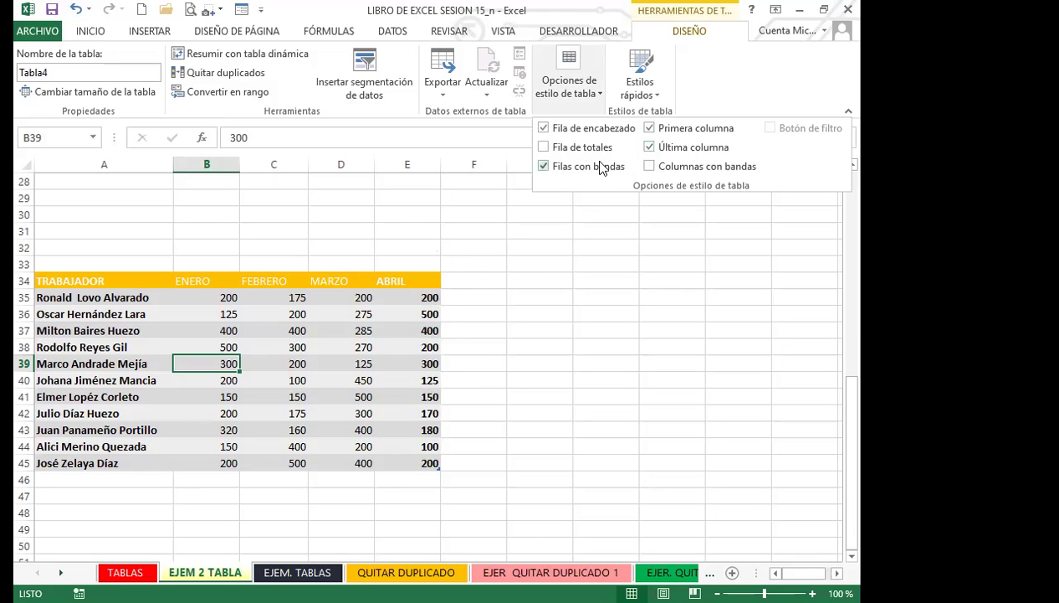
{"action": "left_click", "coordinate": [544, 147]}
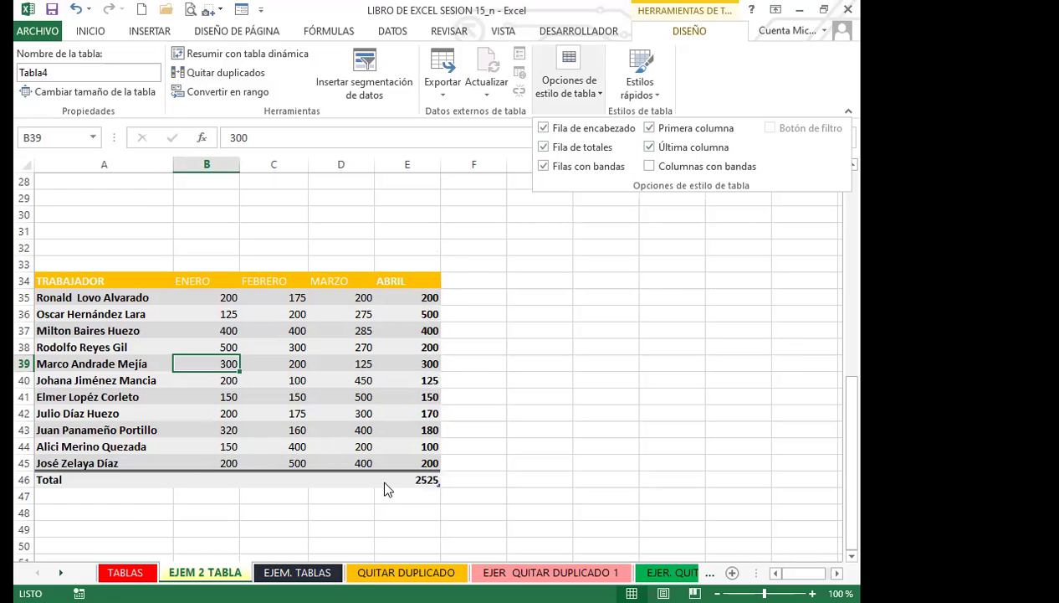
- Inspect the ABRIL total formula in E46 and the function list of the Total label in A46, ending on the ENERO total cell B46
{"action": "left_click", "coordinate": [423, 483]}
{"action": "left_click", "coordinate": [421, 482]}
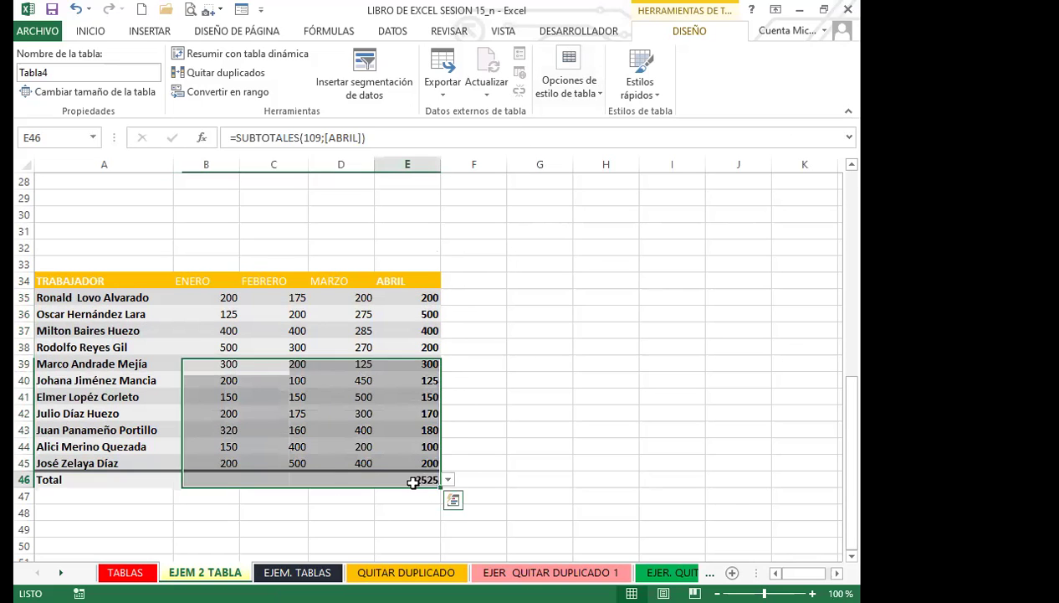
{"action": "scroll", "coordinate": [515, 418], "scroll_direction": "down", "scroll_amount": 1}
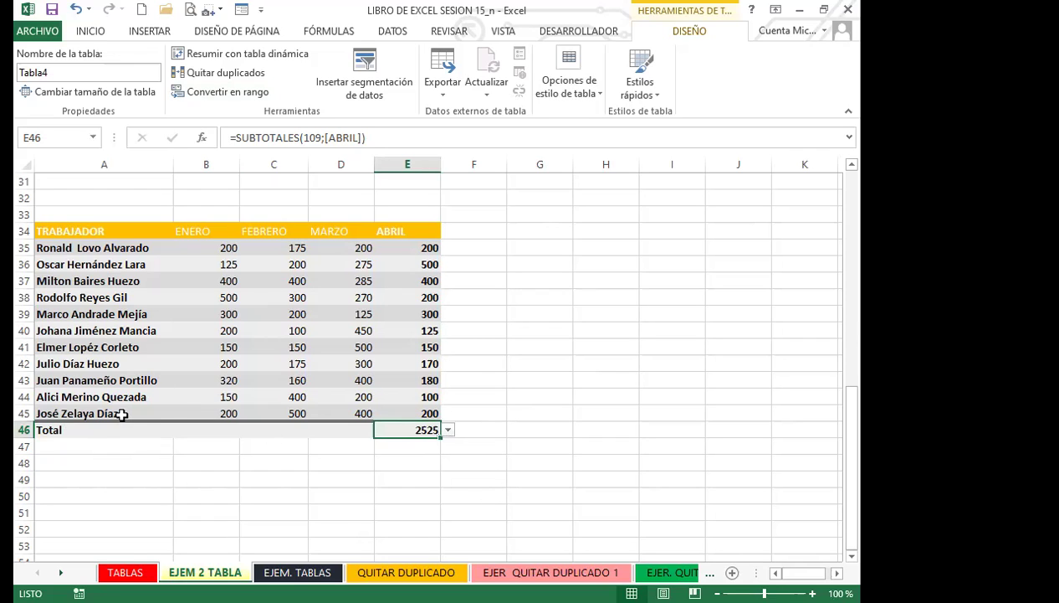
{"action": "left_click", "coordinate": [144, 431]}
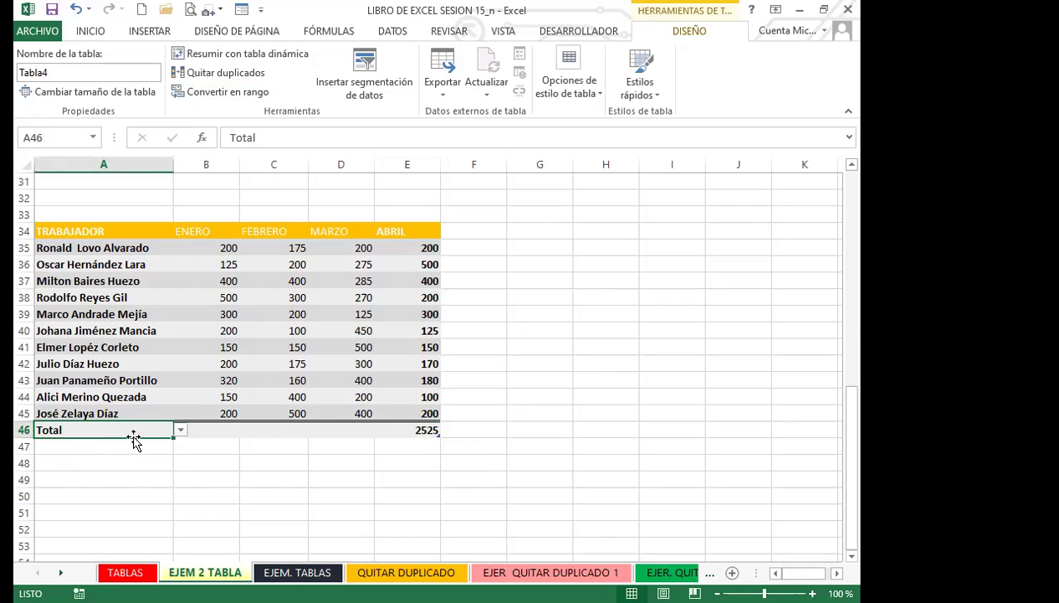
{"action": "left_click", "coordinate": [168, 14]}
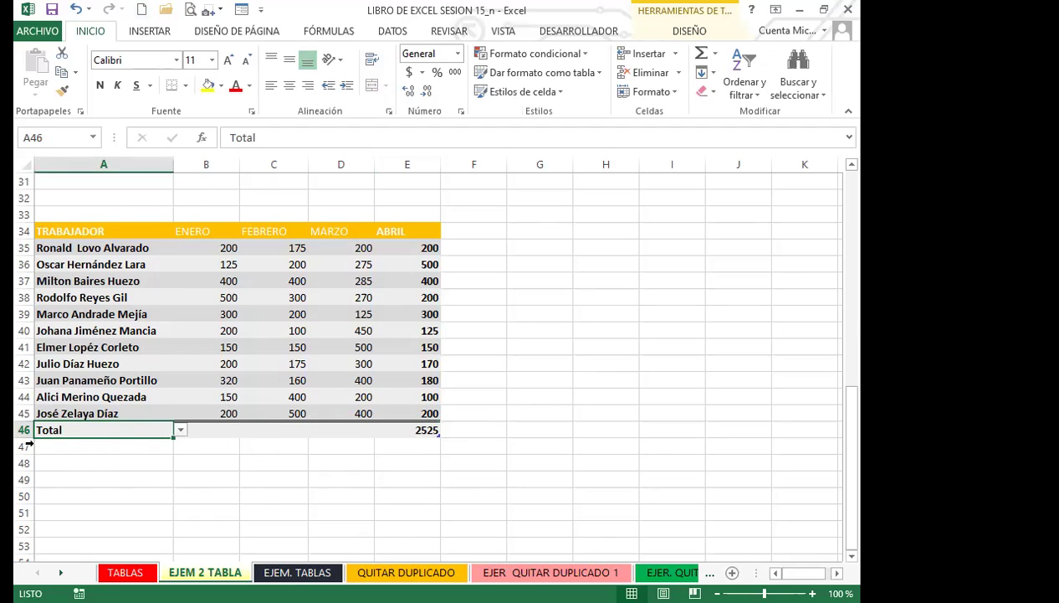
{"action": "left_click", "coordinate": [180, 430]}
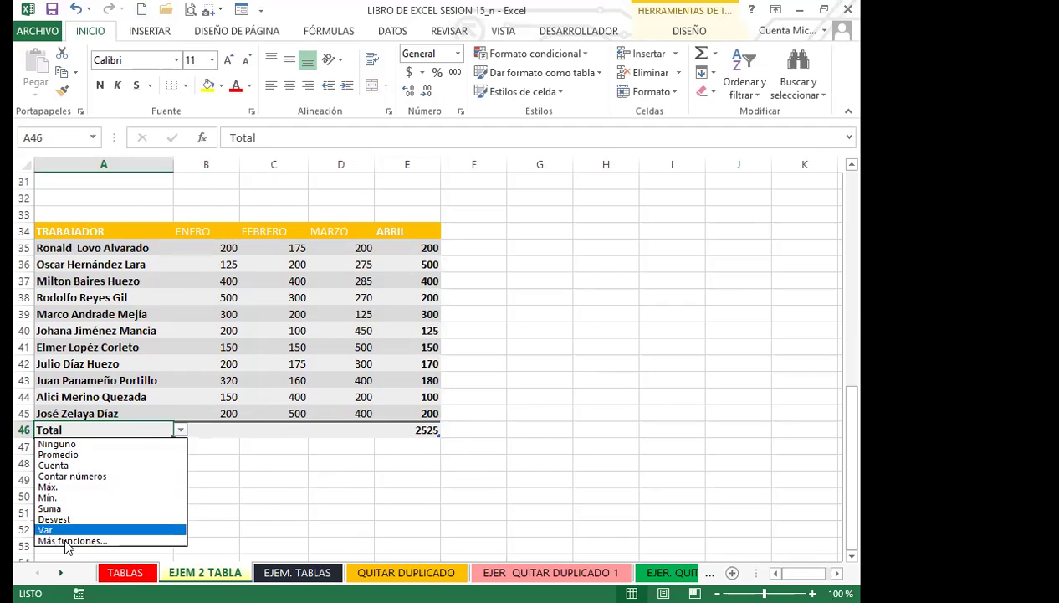
{"action": "left_click", "coordinate": [129, 428]}
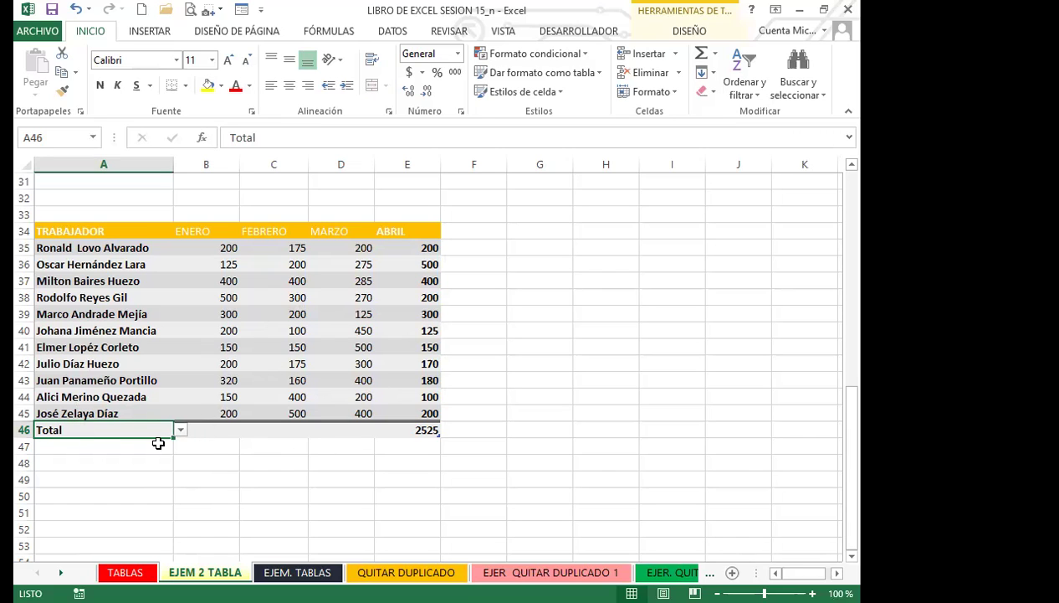
{"action": "left_click", "coordinate": [229, 432]}
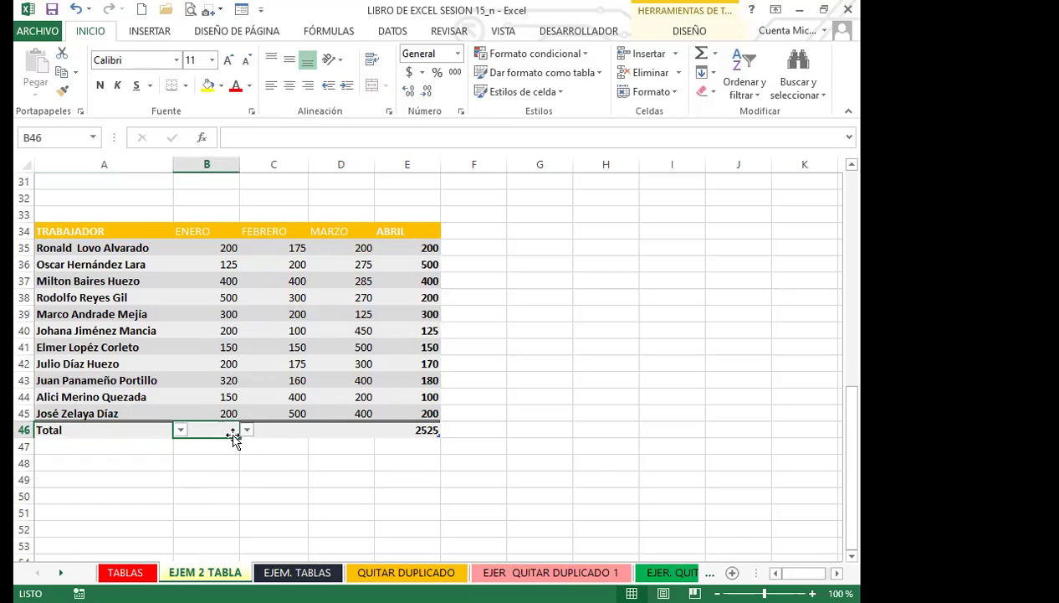
- Set the ENERO and FEBRERO cells of the table's total row to calculate the average (Promedio)
{"action": "left_click", "coordinate": [246, 429]}
{"action": "left_click", "coordinate": [206, 456]}
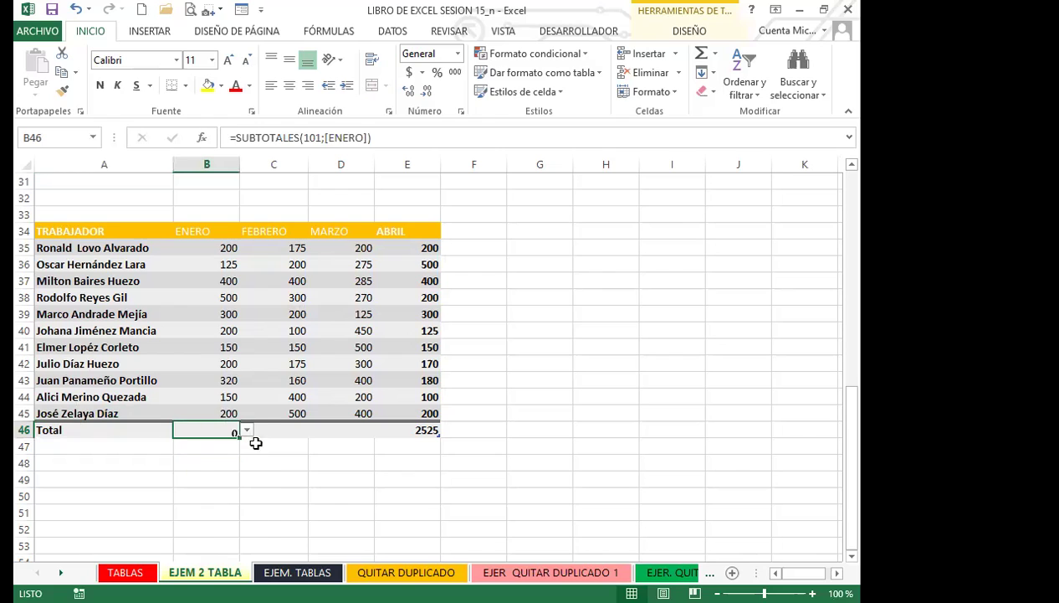
{"action": "left_click", "coordinate": [279, 431]}
{"action": "left_click", "coordinate": [314, 430]}
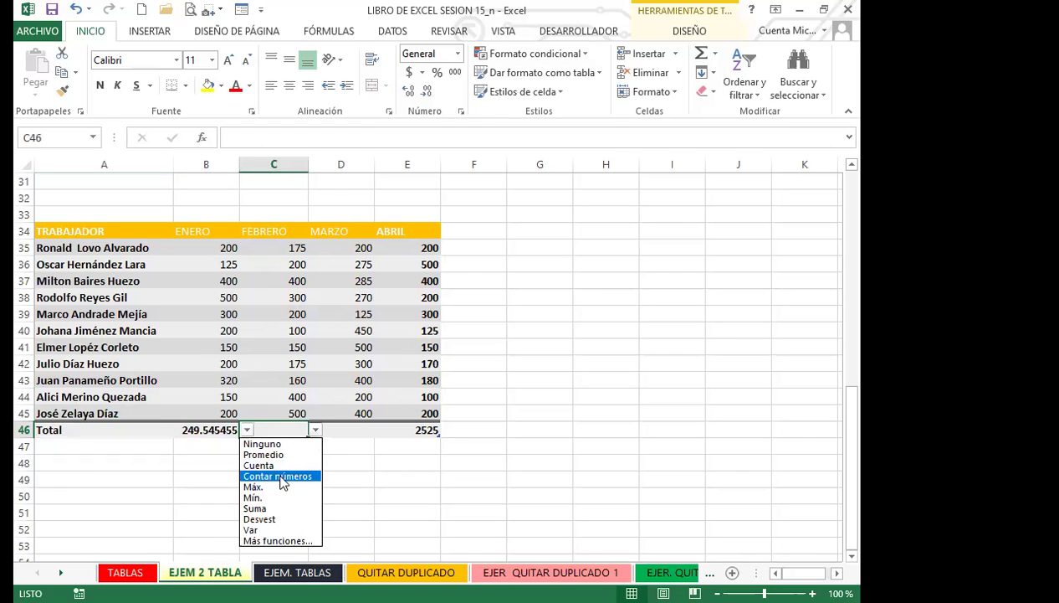
{"action": "left_click", "coordinate": [269, 455]}
- Change the FEBRERO cell of the total row to calculate the maximum (Máx.)
{"action": "left_click", "coordinate": [346, 430]}
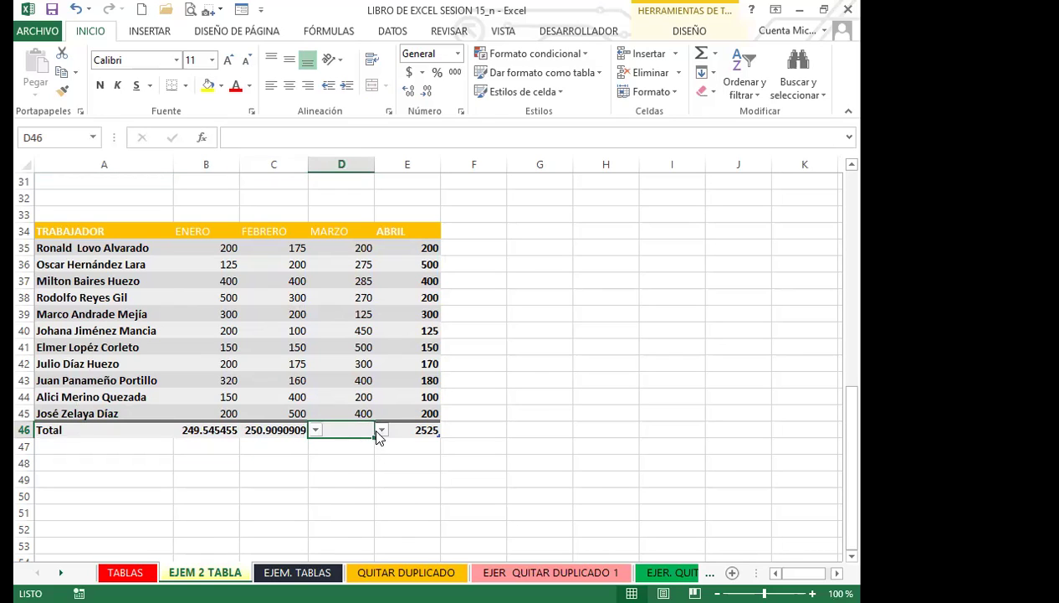
{"action": "left_click", "coordinate": [381, 430]}
{"action": "left_click", "coordinate": [272, 426]}
{"action": "left_click", "coordinate": [299, 430]}
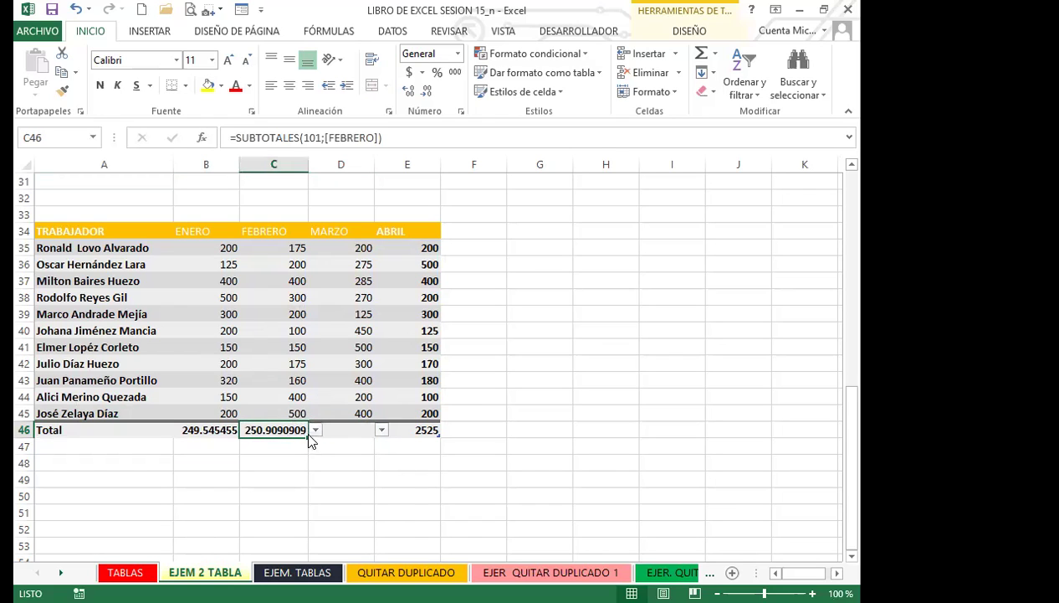
{"action": "left_click", "coordinate": [316, 429]}
{"action": "left_click", "coordinate": [262, 482]}
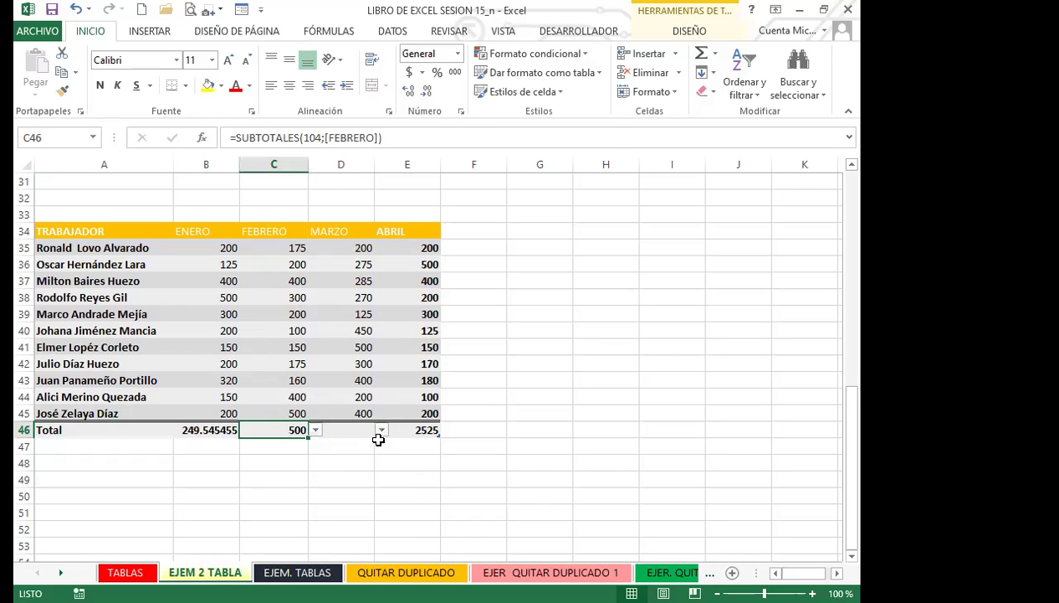
- Set the MARZO total to the standard deviation (Desvest) and review the formulas of the FEBRERO and ENERO totals
{"action": "left_click", "coordinate": [361, 429]}
{"action": "left_click", "coordinate": [383, 430]}
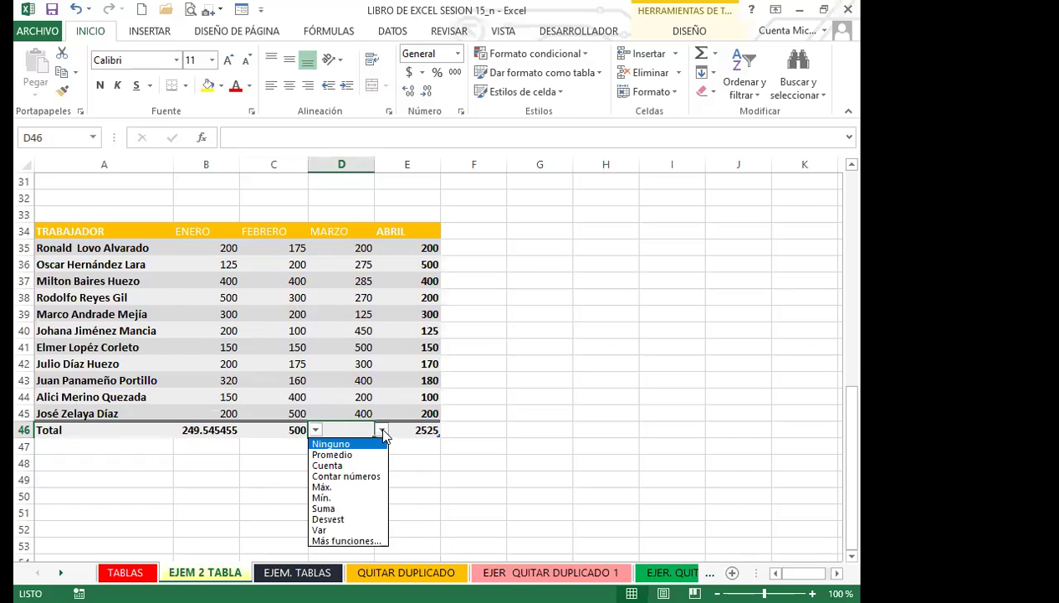
{"action": "left_click", "coordinate": [322, 519]}
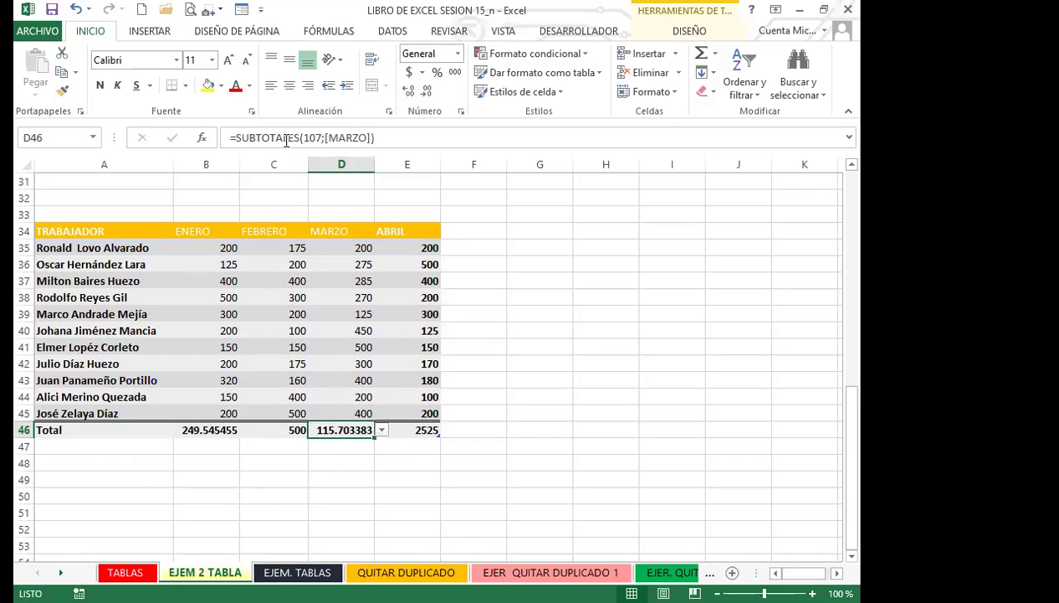
{"action": "left_click", "coordinate": [274, 430]}
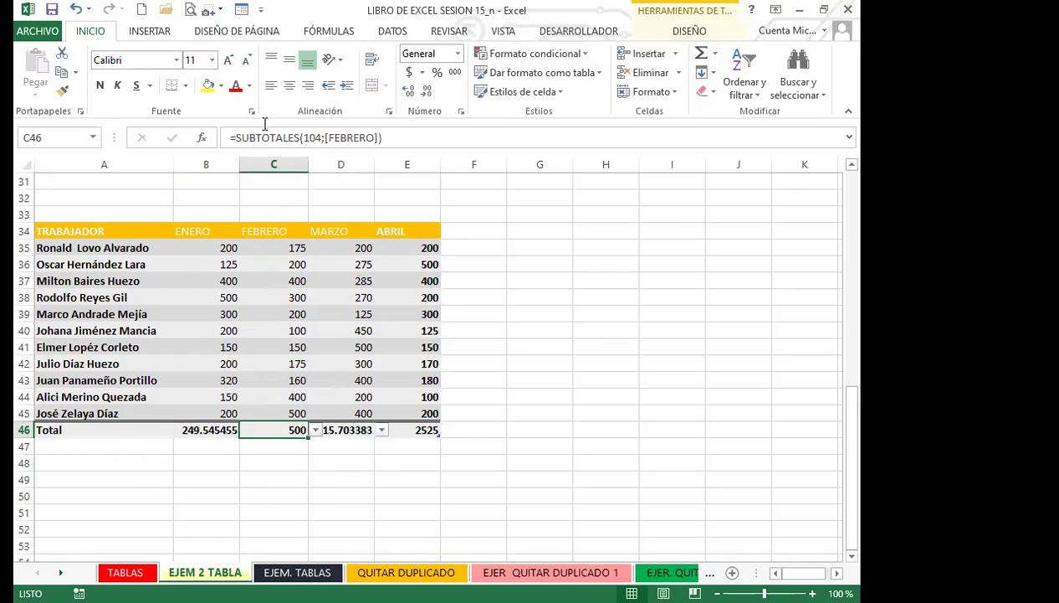
{"action": "left_click", "coordinate": [186, 429]}
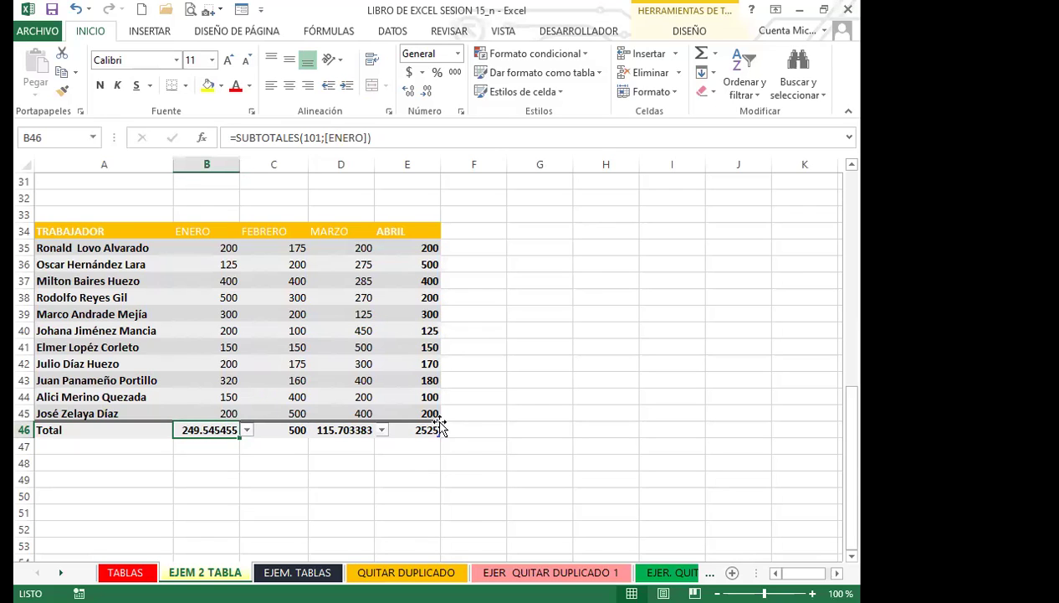
- Change the ABRIL cell of the total row to calculate the average (Promedio)
{"action": "left_click", "coordinate": [402, 429]}
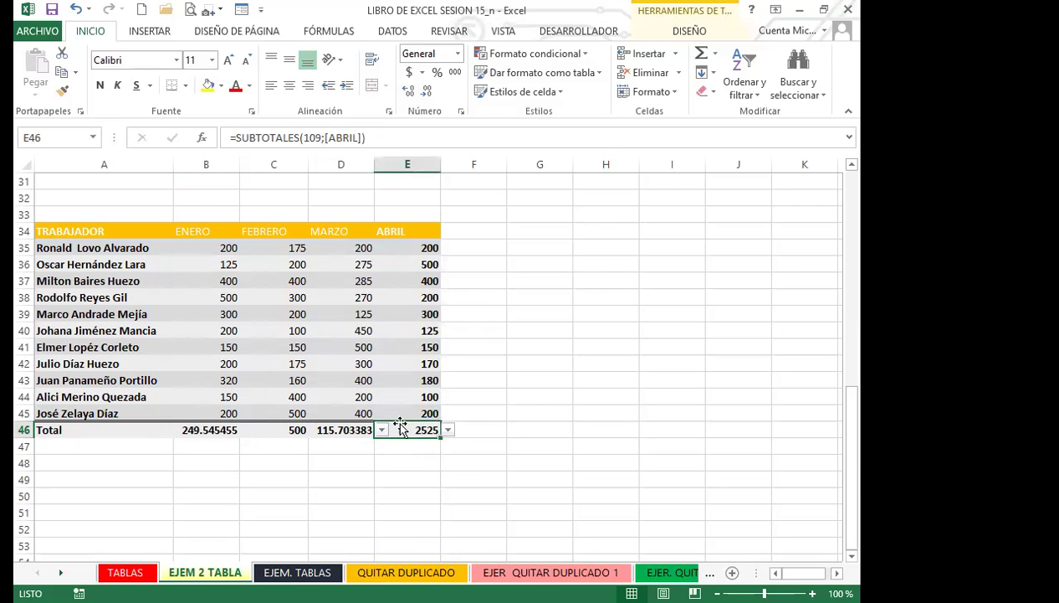
{"action": "left_click", "coordinate": [449, 430]}
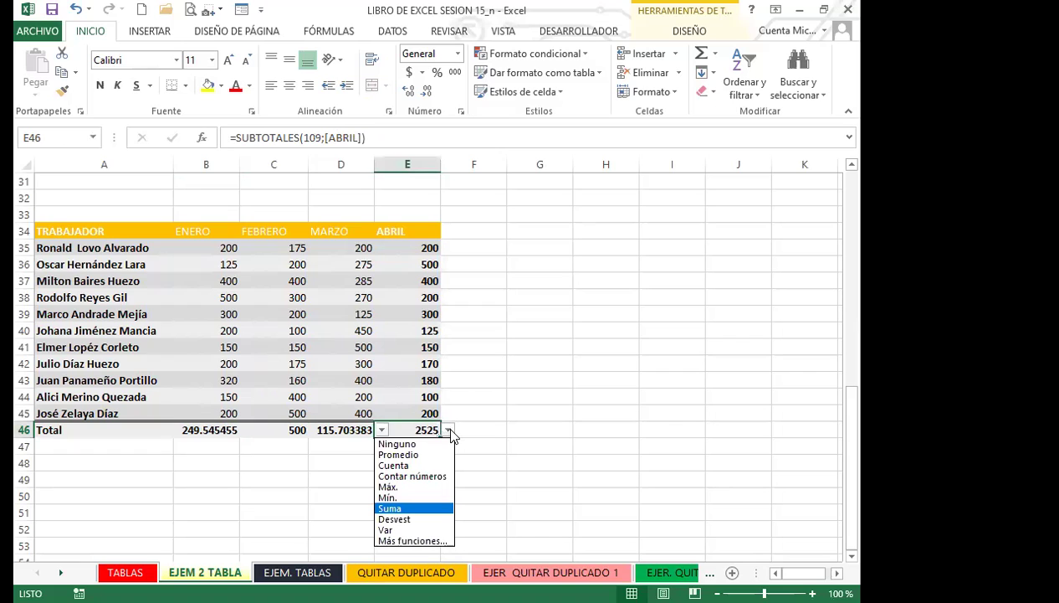
{"action": "left_click", "coordinate": [398, 454]}
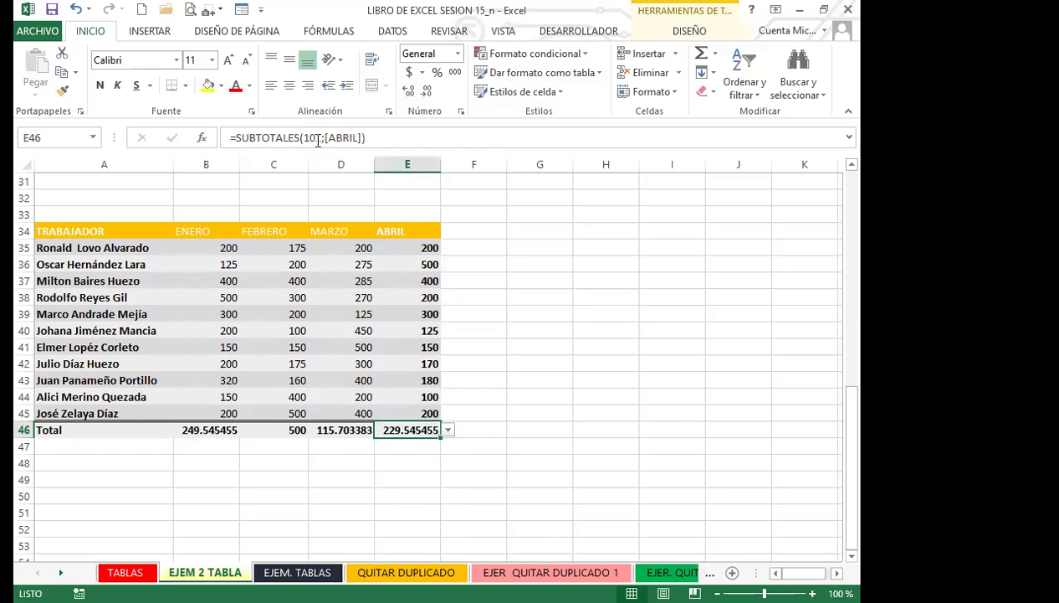
- Review the MARZO total's formula and browse the logical, text and financial function lists without inserting any function
{"action": "left_click", "coordinate": [345, 430]}
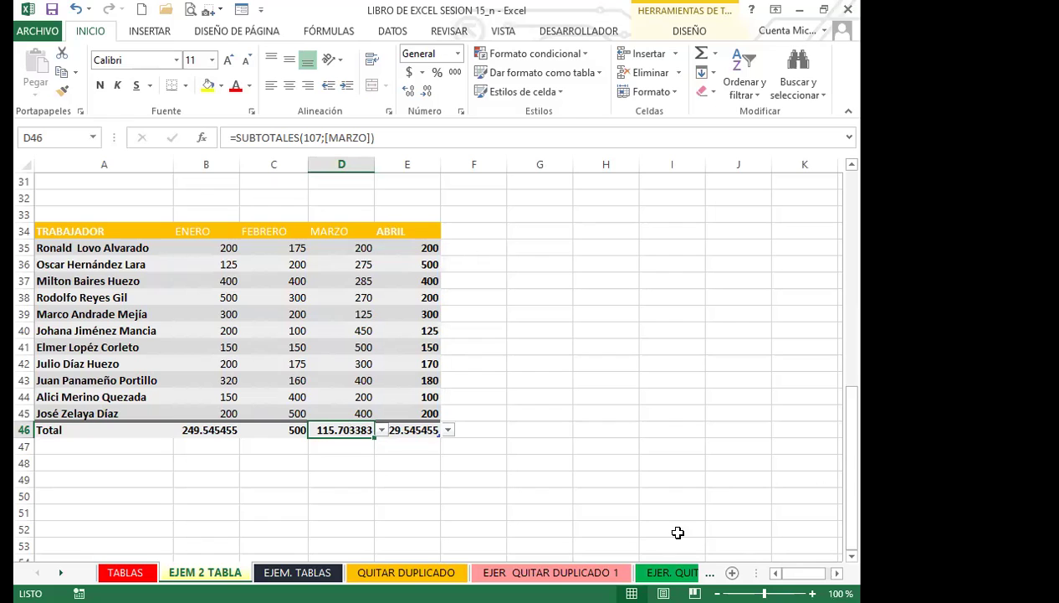
{"action": "left_click", "coordinate": [329, 31]}
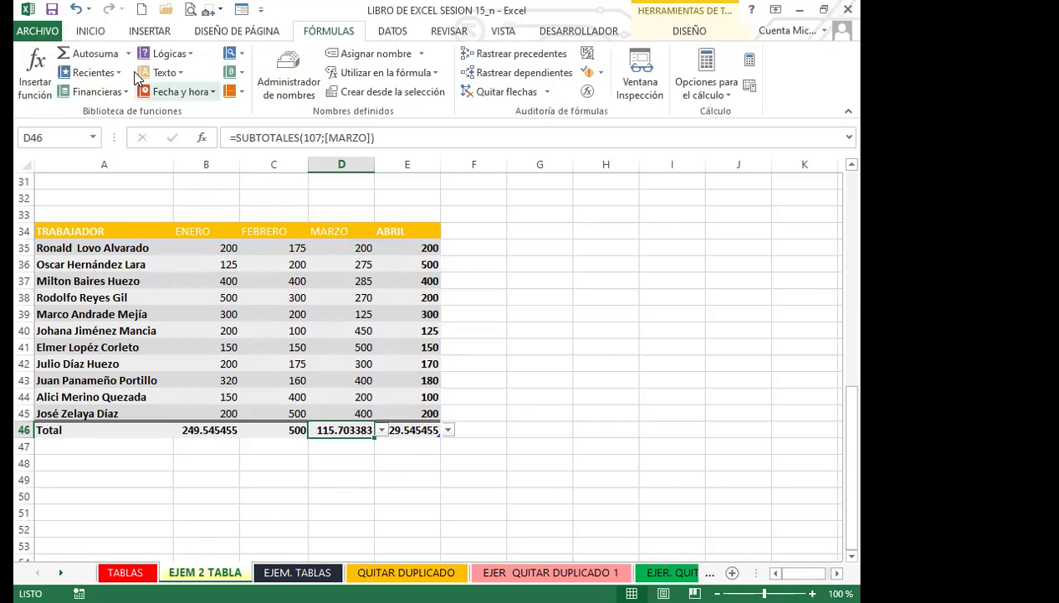
{"action": "left_click", "coordinate": [192, 59]}
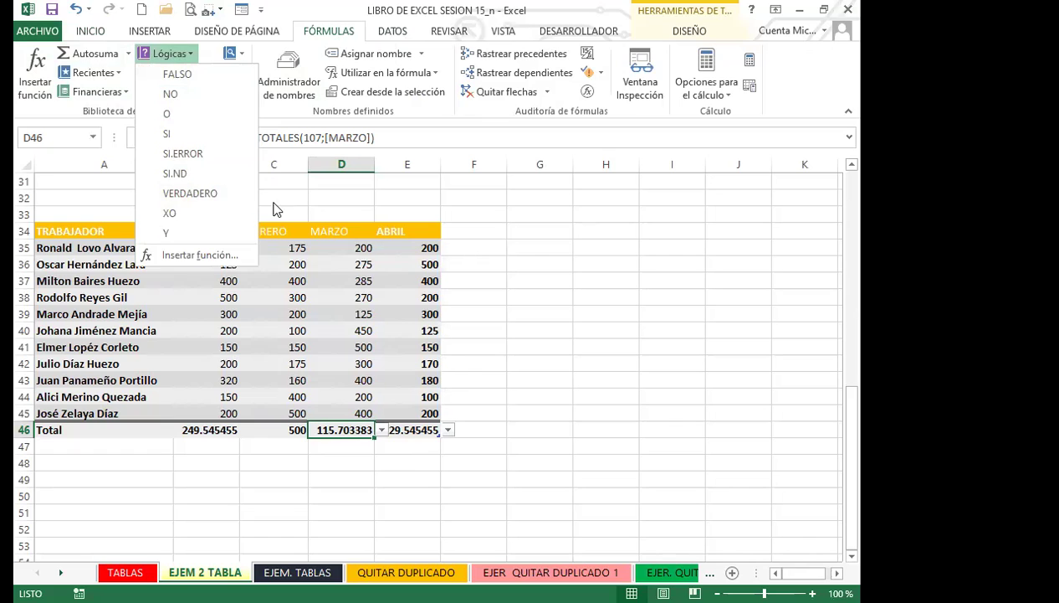
{"action": "left_click", "coordinate": [87, 118]}
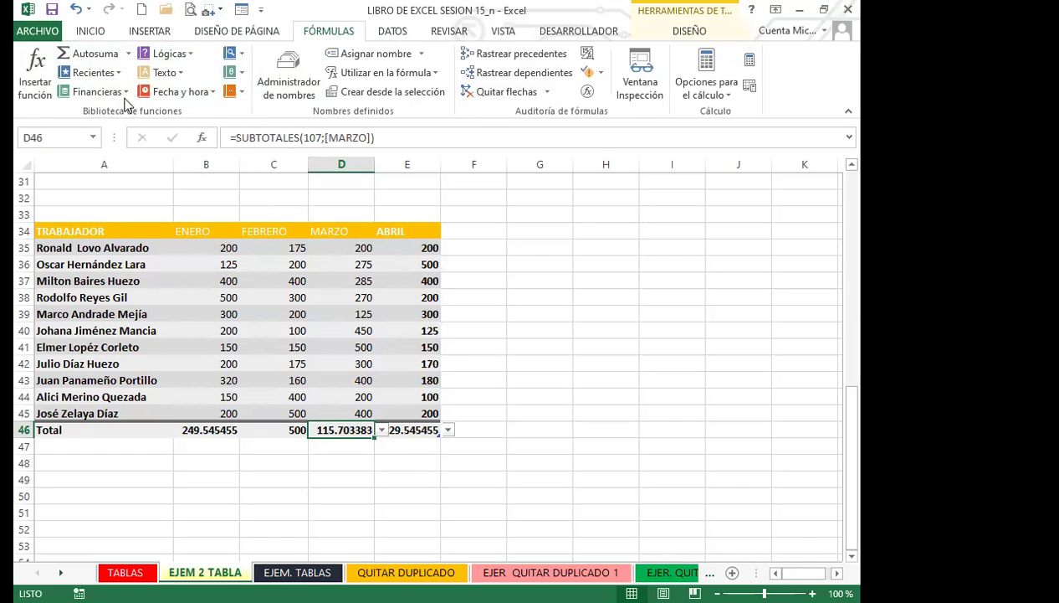
{"action": "left_click", "coordinate": [172, 73]}
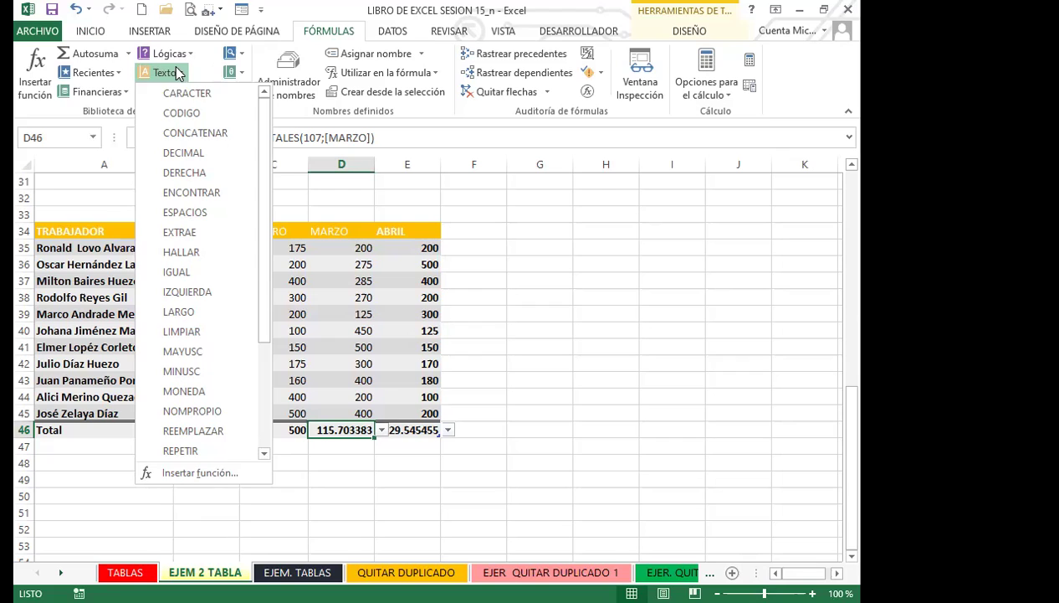
{"action": "left_click", "coordinate": [109, 197]}
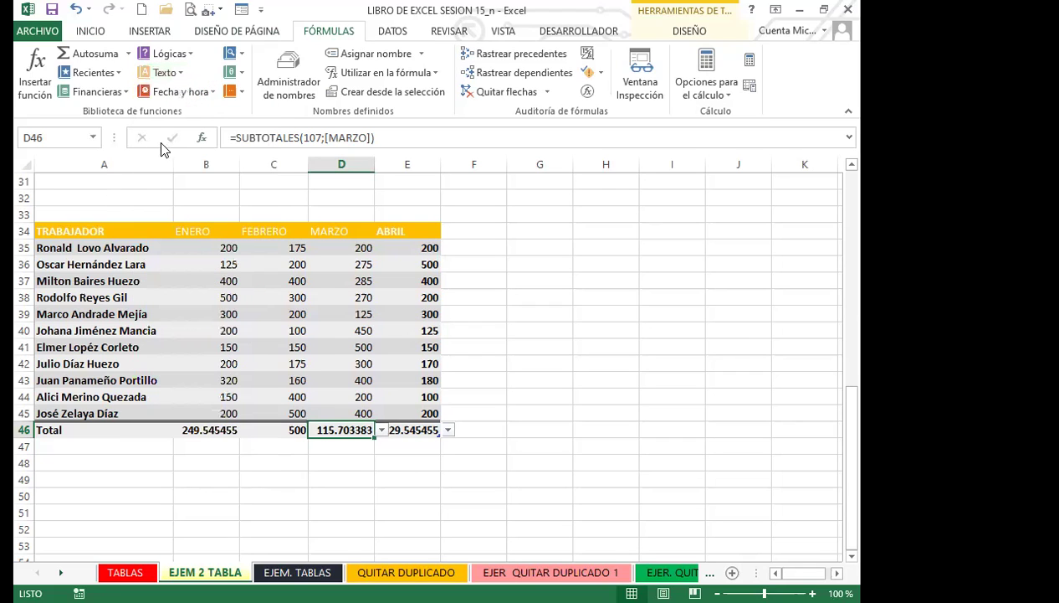
{"action": "left_click", "coordinate": [123, 92]}
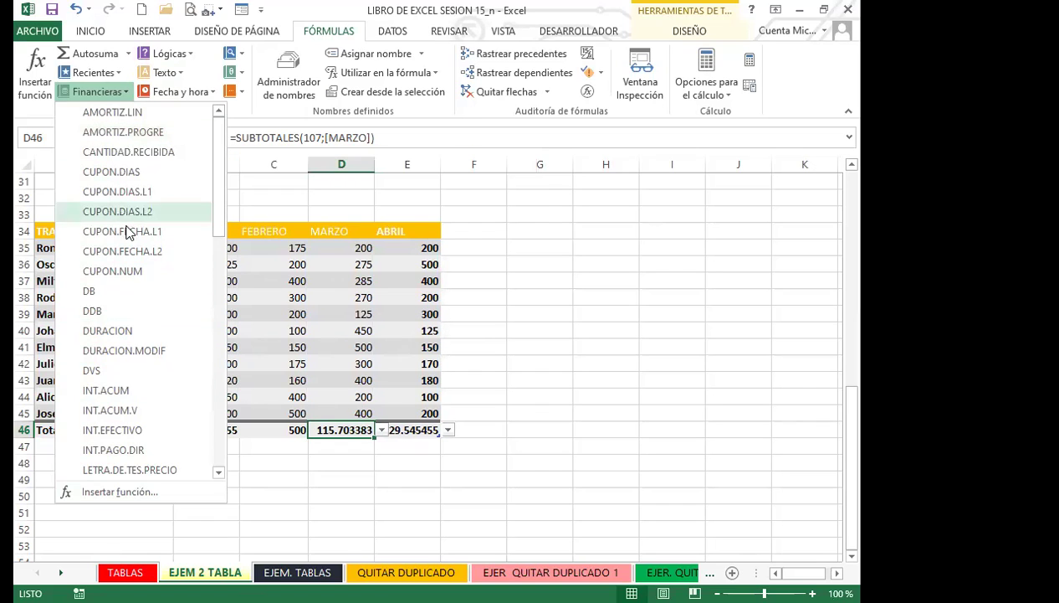
{"action": "left_click", "coordinate": [254, 196]}
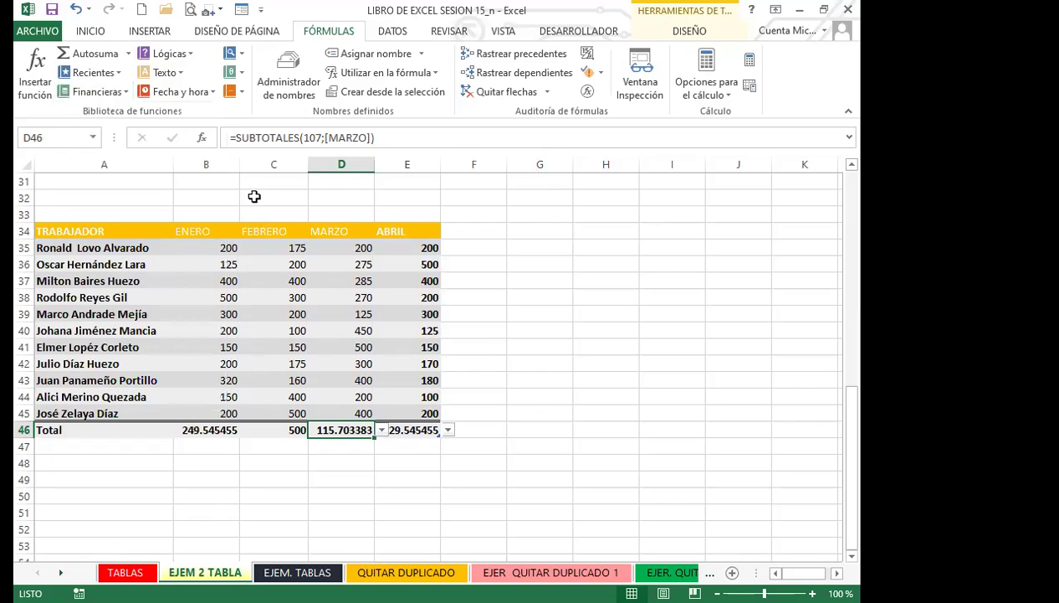
- Turn on banded columns in the table's style options
{"action": "left_click", "coordinate": [205, 429]}
{"action": "left_click", "coordinate": [219, 264]}
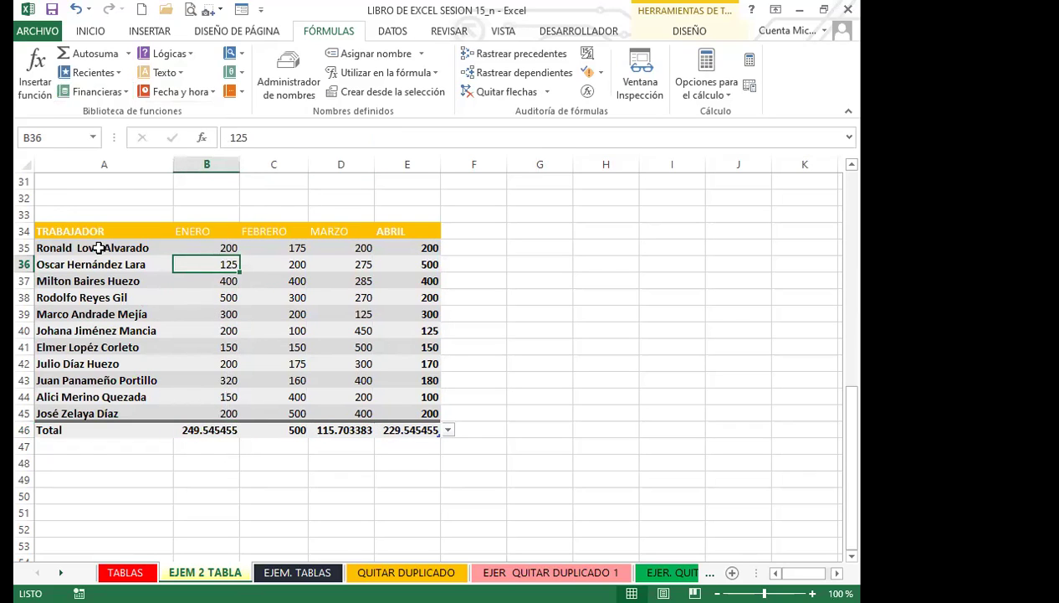
{"action": "left_click", "coordinate": [663, 32]}
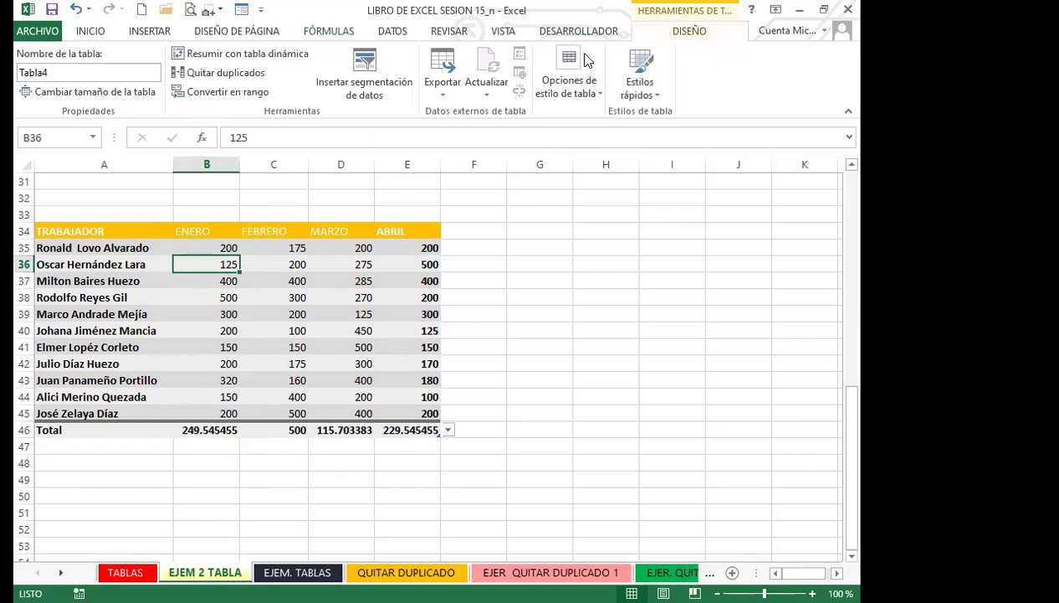
{"action": "left_click", "coordinate": [577, 101]}
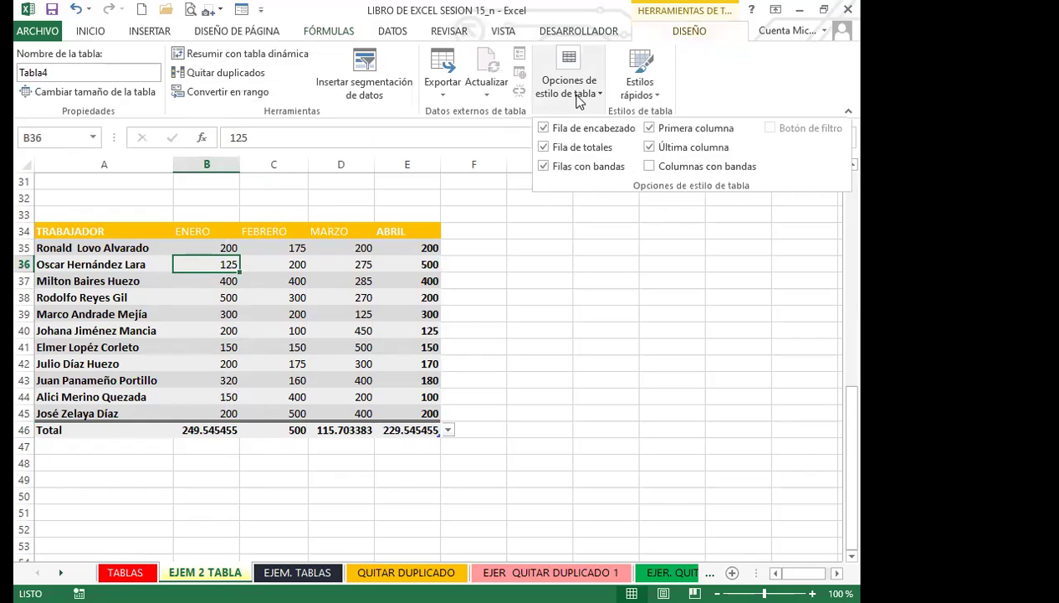
{"action": "left_click", "coordinate": [648, 166]}
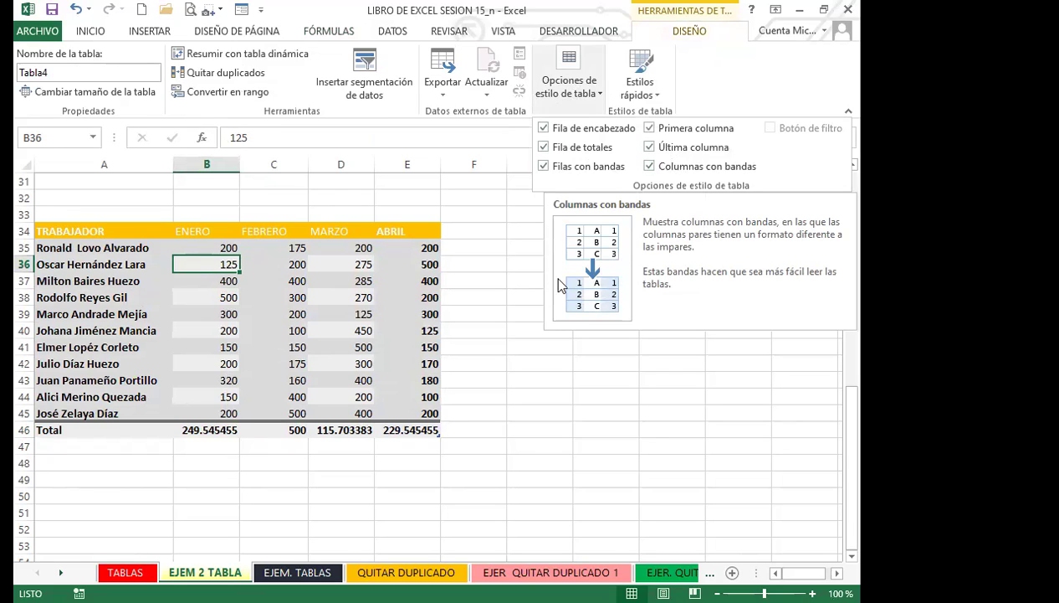
{"action": "left_click", "coordinate": [460, 329]}
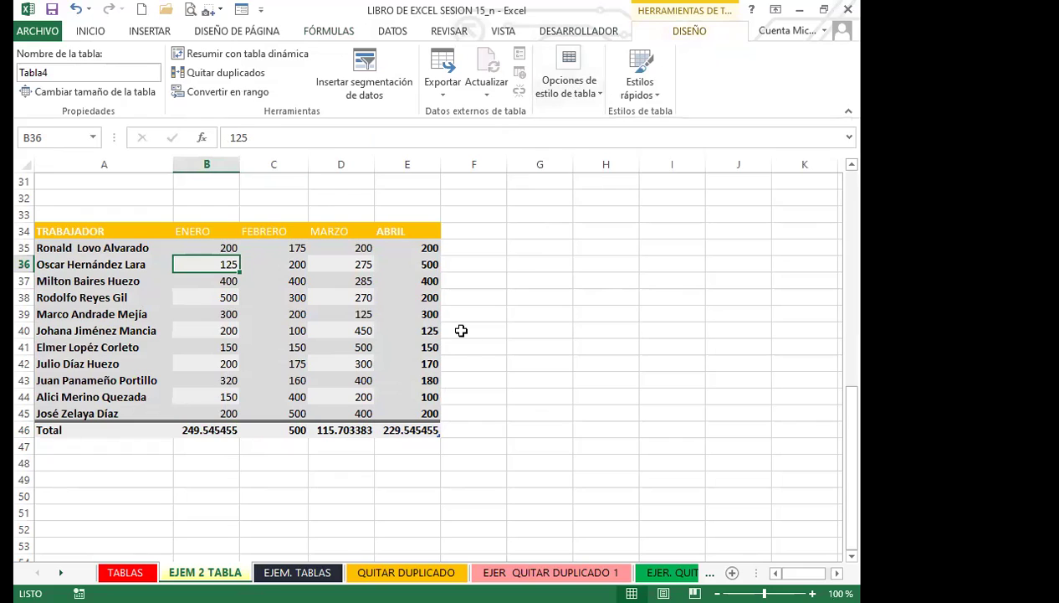
- Turn banded columns off again in the table's style options
{"action": "left_click", "coordinate": [600, 99]}
{"action": "left_click", "coordinate": [650, 165]}
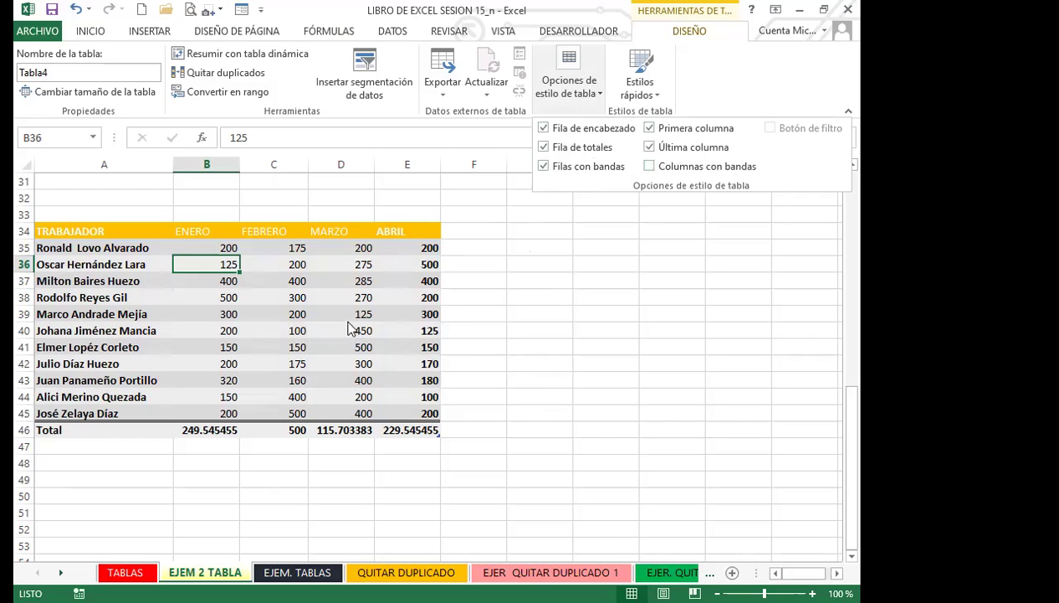
{"action": "left_click", "coordinate": [301, 314]}
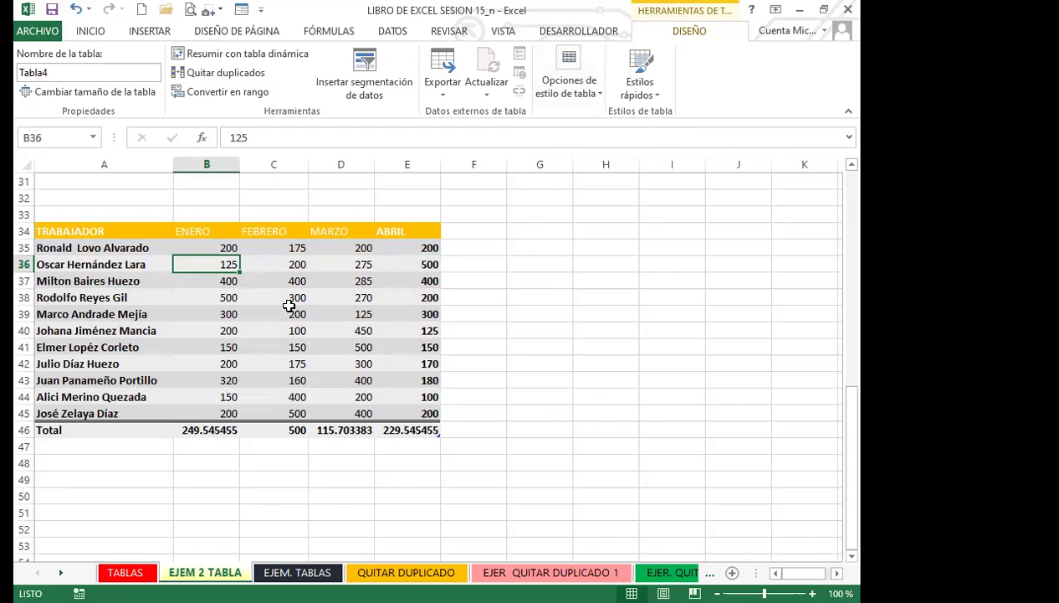
- Enter a SUMA formula in F35, beside the table, that adds that row's values from ENERO to ABRIL
{"action": "left_click", "coordinate": [458, 246]}
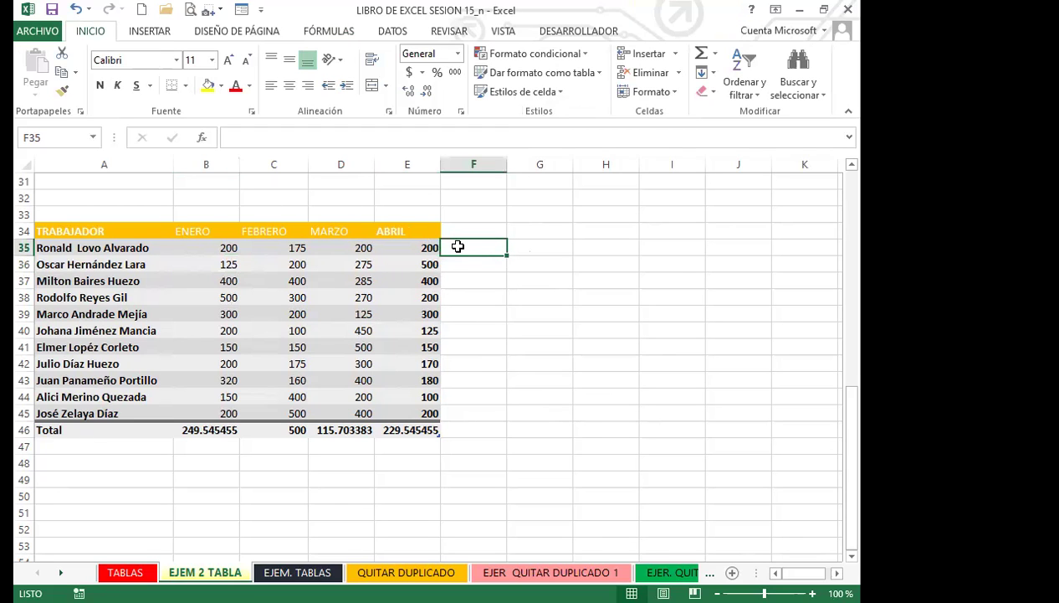
{"action": "type", "text": "="}
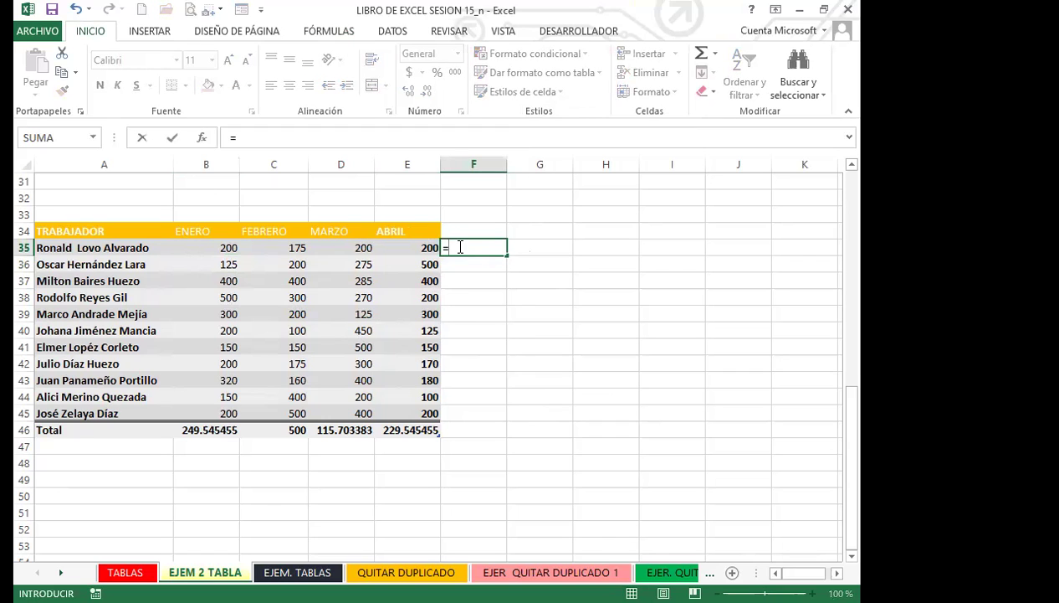
{"action": "type", "text": "SU"}
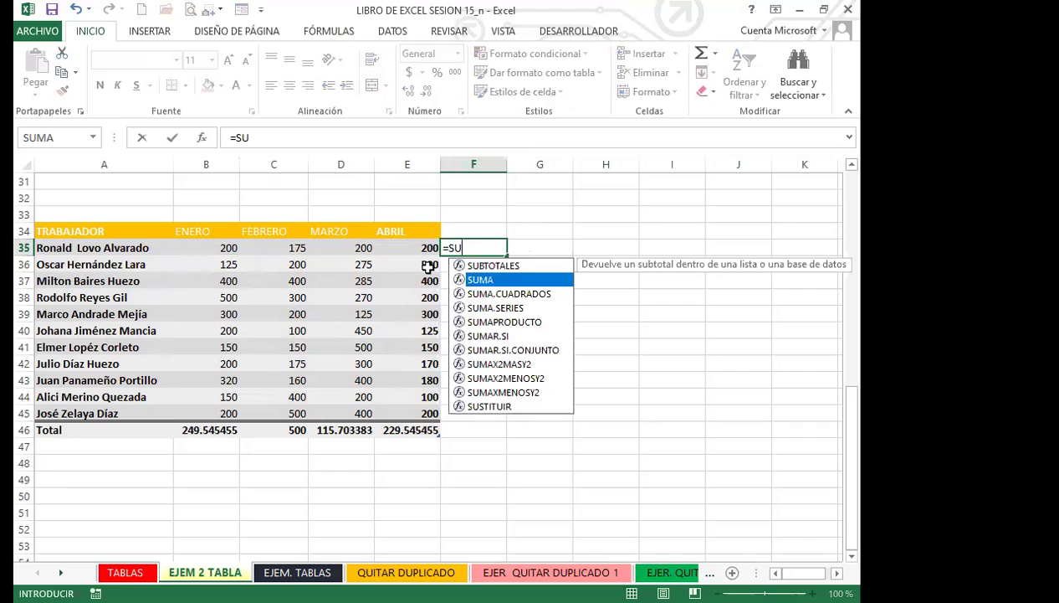
{"action": "key", "text": "Tab"}
{"action": "left_click_drag", "start_coordinate": [221, 246], "coordinate": [272, 246]}
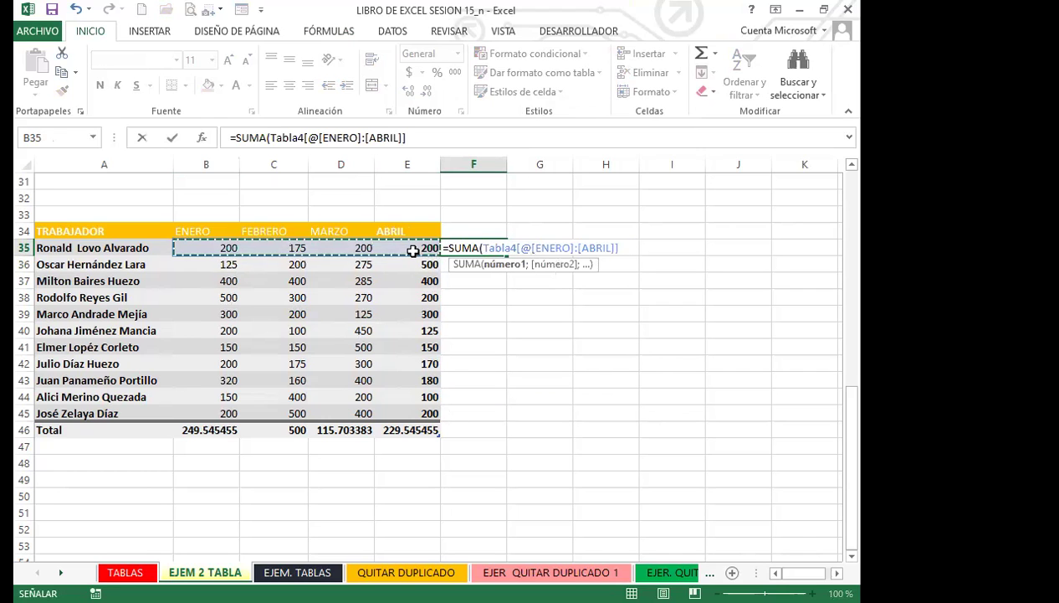
{"action": "key", "text": "Return"}
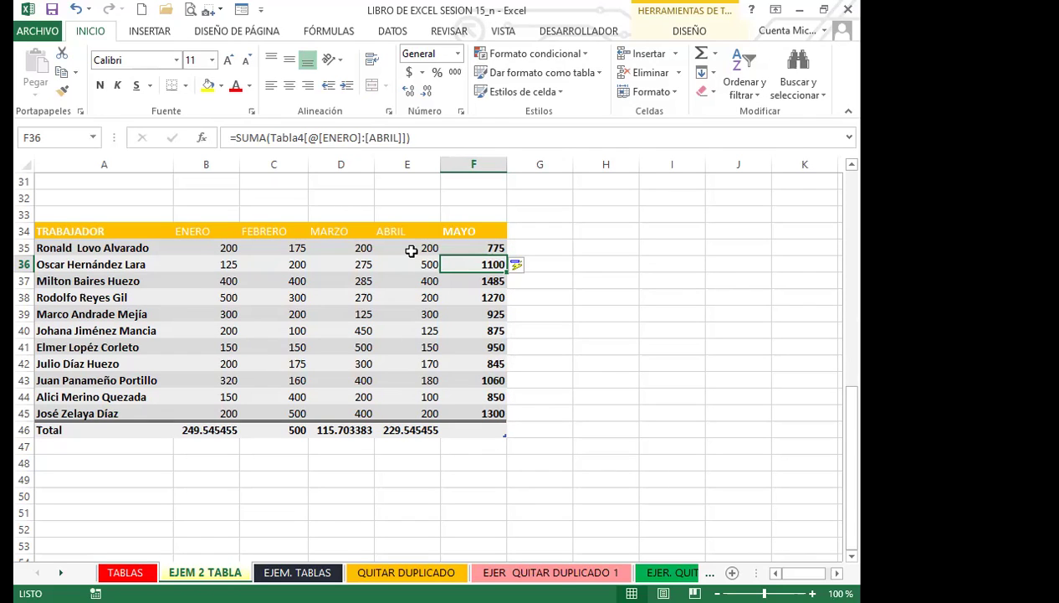
- Inspect the calculated MAYO column's formulas and the function choices for its total cell without picking one
{"action": "left_click", "coordinate": [475, 244]}
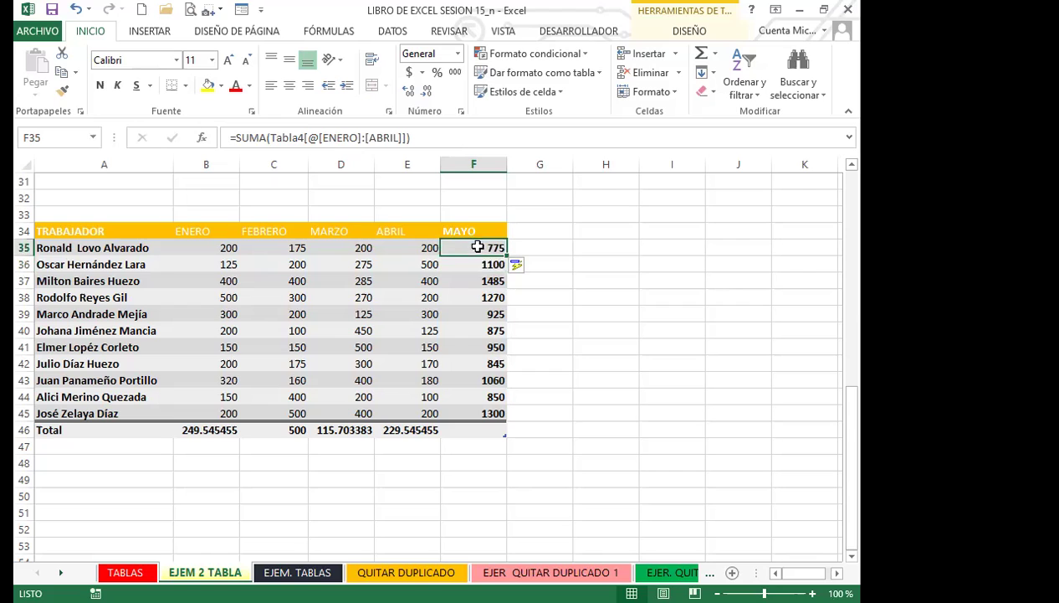
{"action": "left_click", "coordinate": [483, 363]}
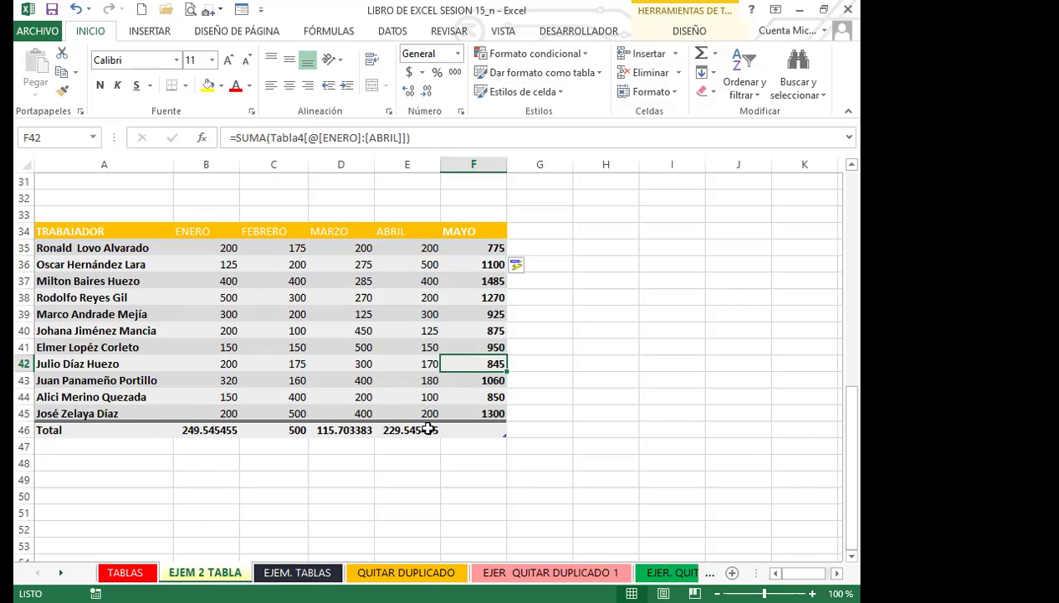
{"action": "key", "text": "ctrl+a"}
{"action": "left_click", "coordinate": [481, 431]}
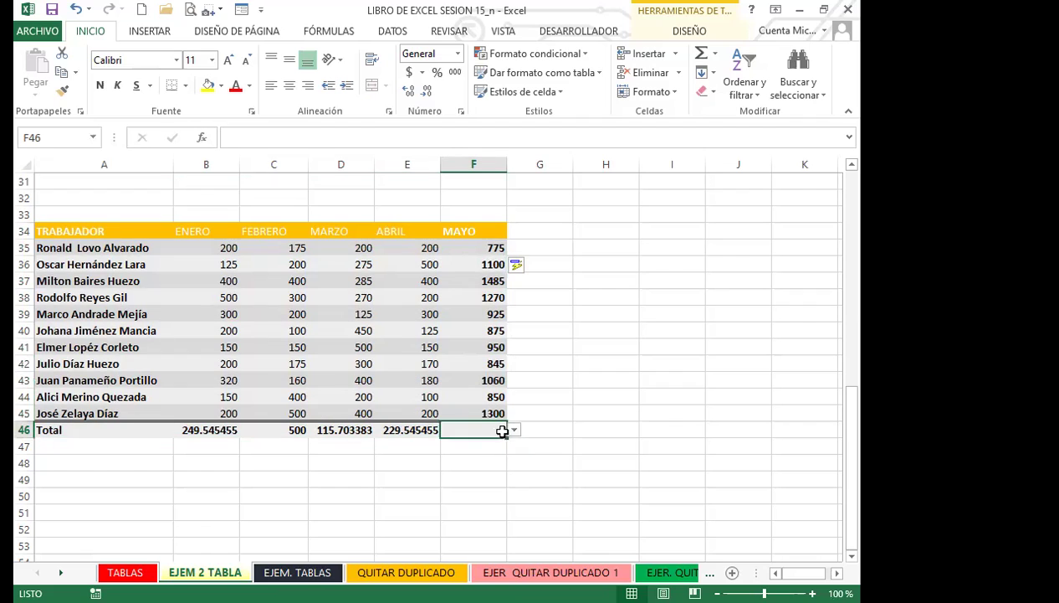
{"action": "left_click", "coordinate": [515, 430]}
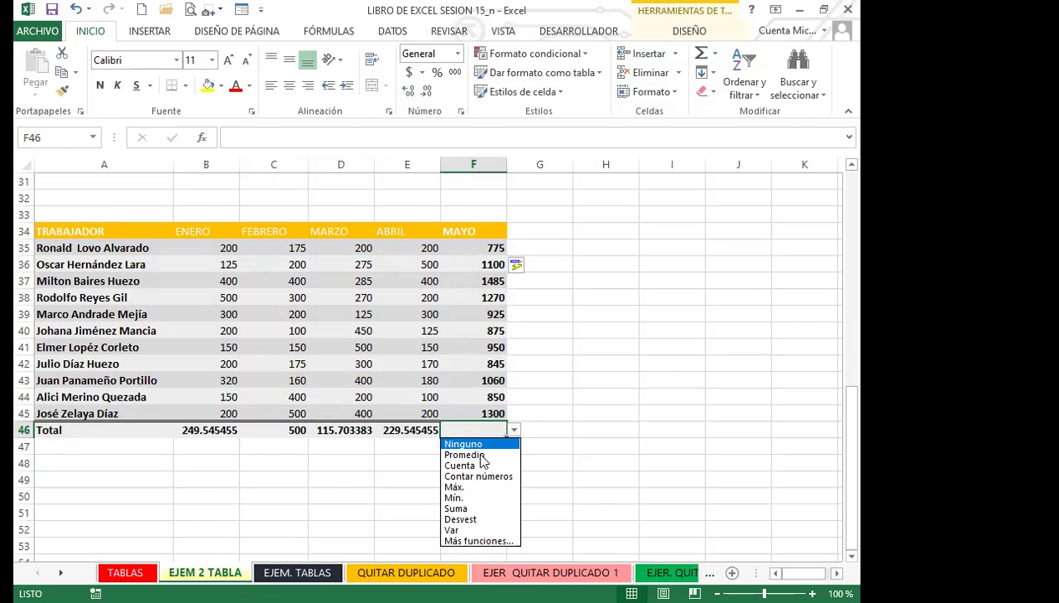
{"action": "key", "text": "Escape"}
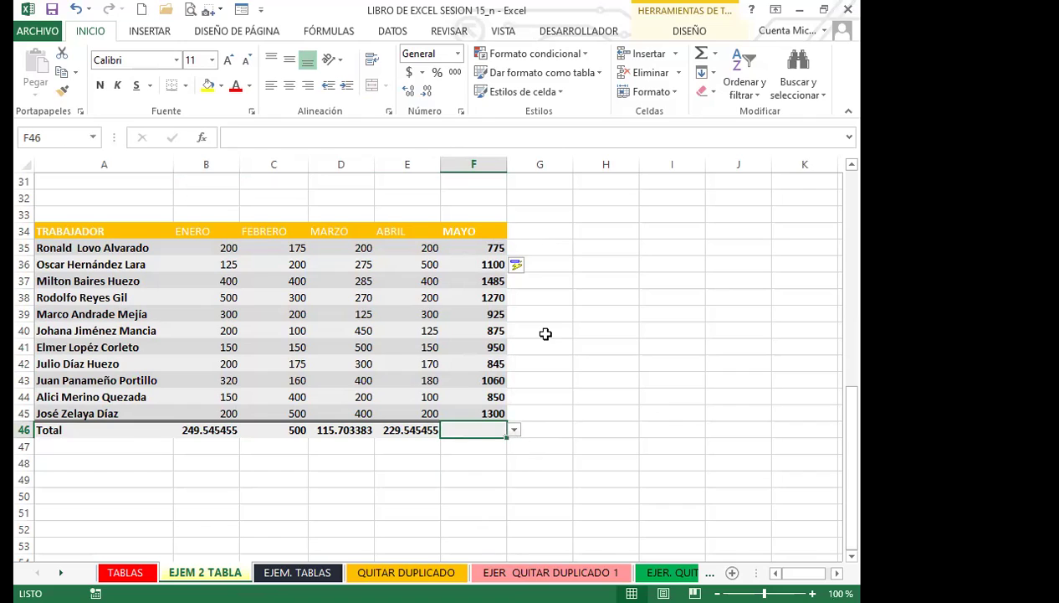
- Extend the table with a new column after MAYO by entering the header ABRIL in G34
{"action": "left_click", "coordinate": [543, 246]}
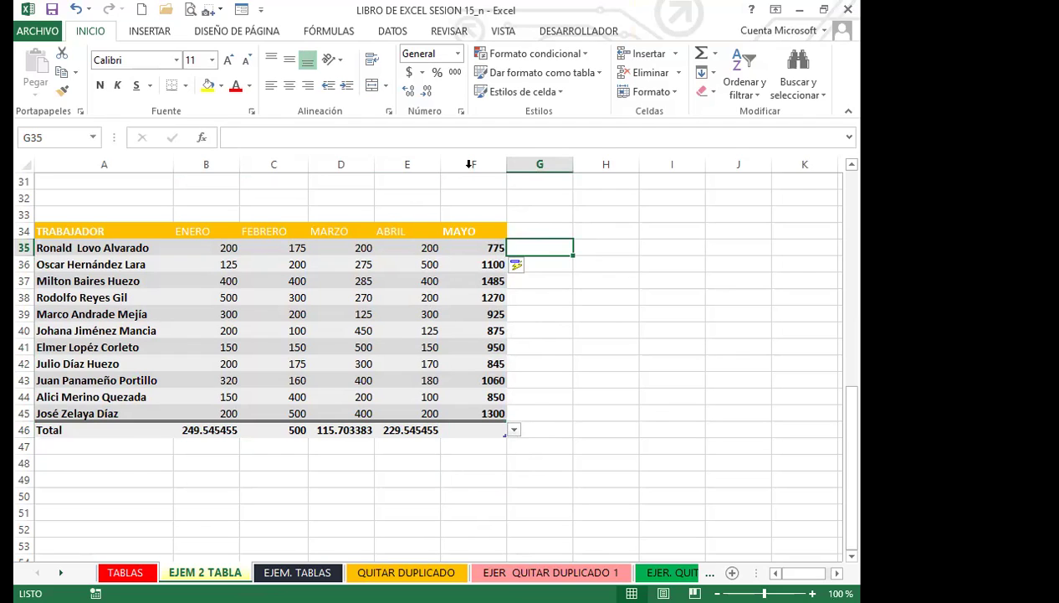
{"action": "left_click", "coordinate": [546, 230]}
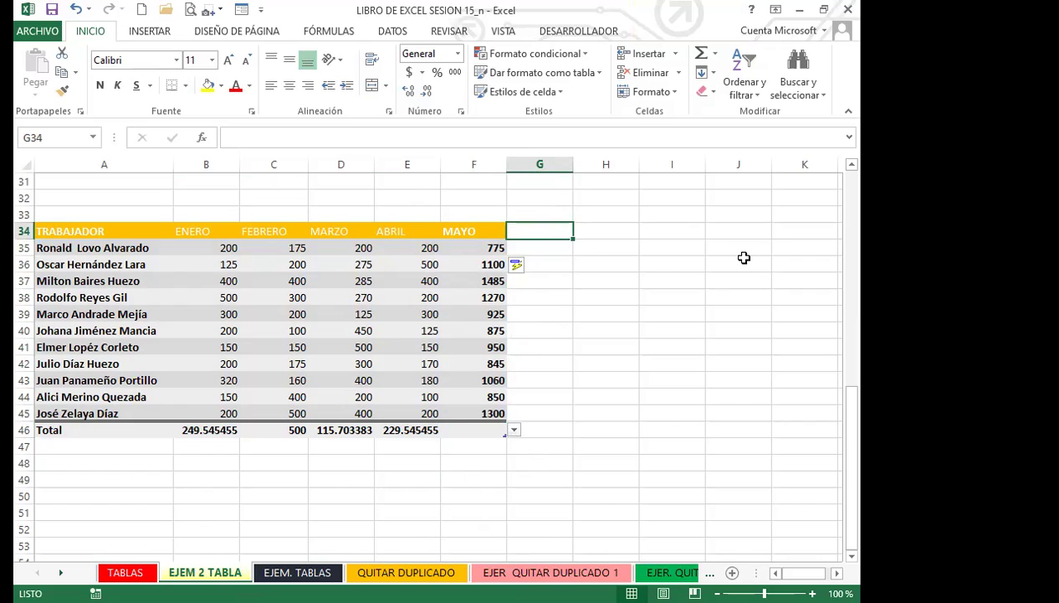
{"action": "type", "text": "ABRIL"}
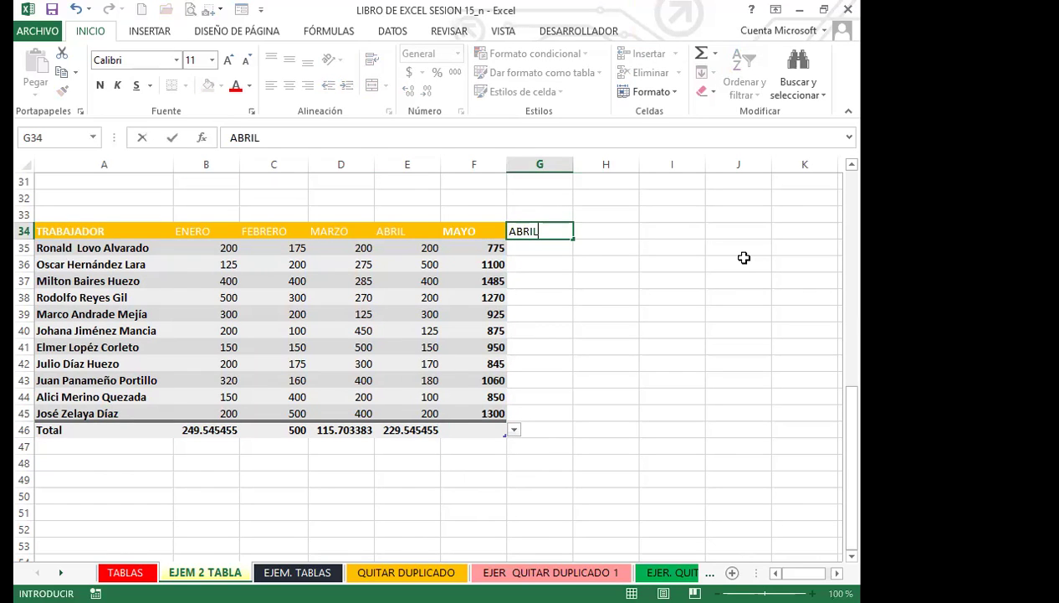
{"action": "key", "text": "Return"}
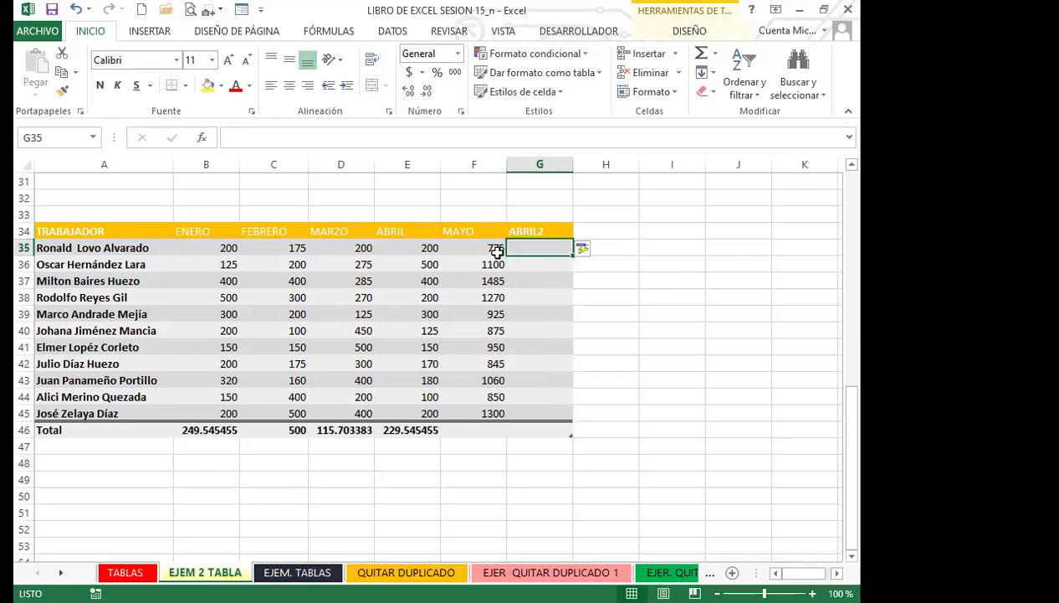
- Change the new column's header in G34 to JUNIO
{"action": "left_click", "coordinate": [543, 231]}
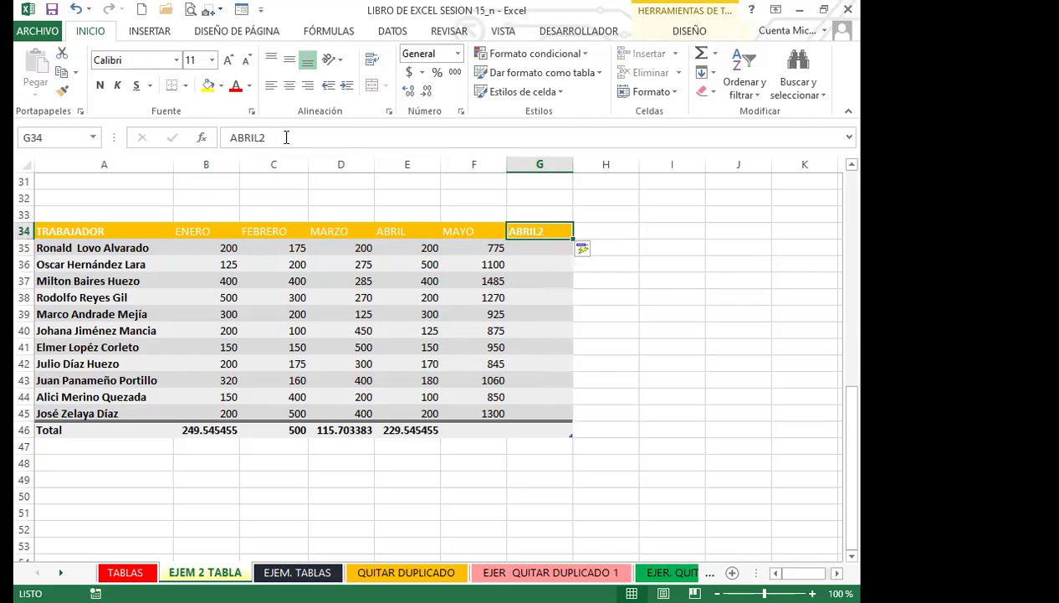
{"action": "double_click", "coordinate": [251, 136]}
{"action": "type", "text": "JUNIO"}
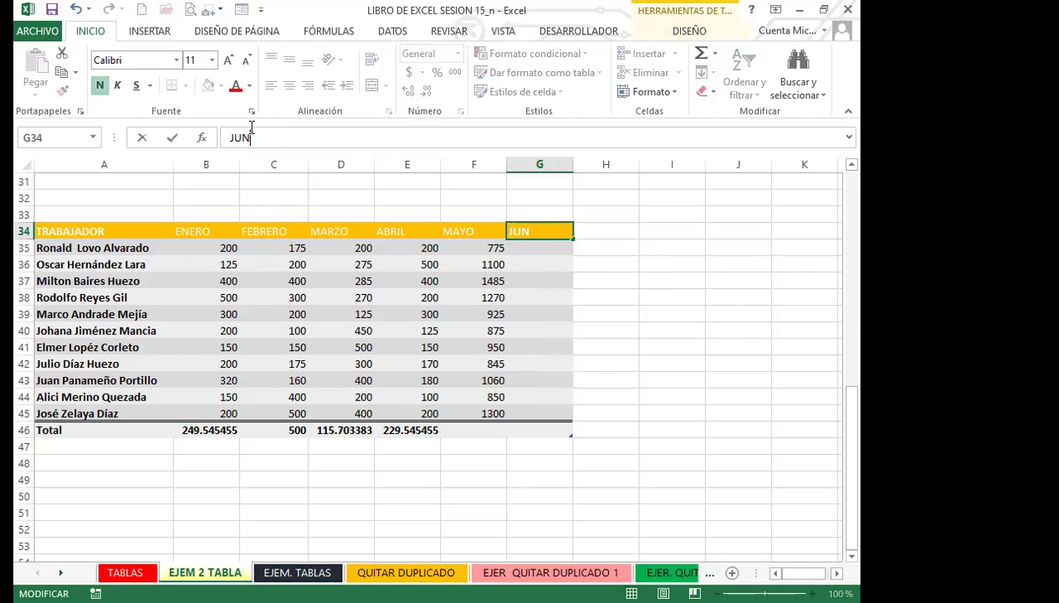
{"action": "key", "text": "Return"}
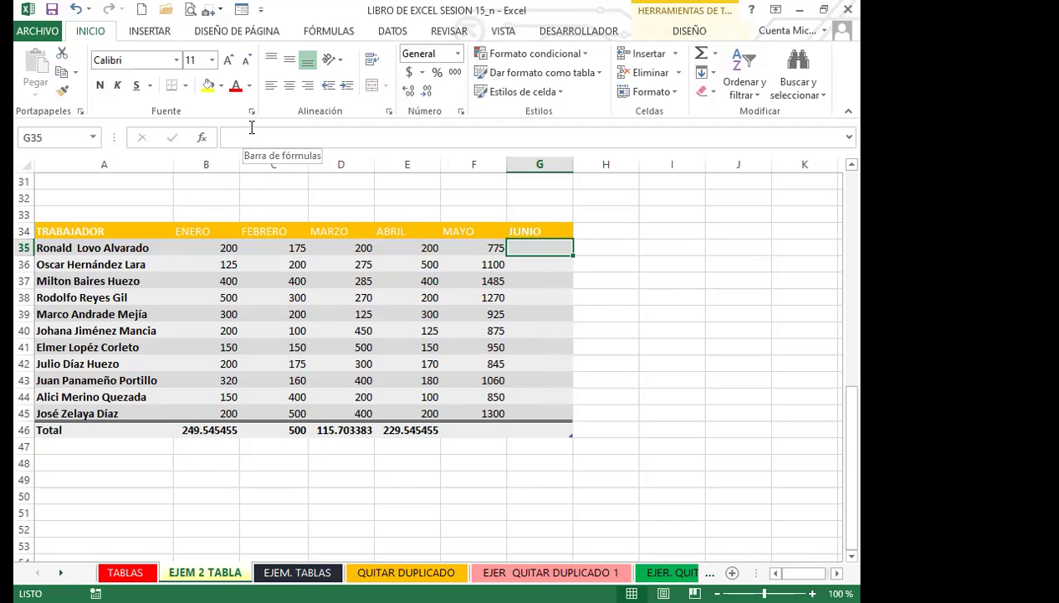
- Rename the table as EXCEL_1
{"action": "left_click", "coordinate": [675, 36]}
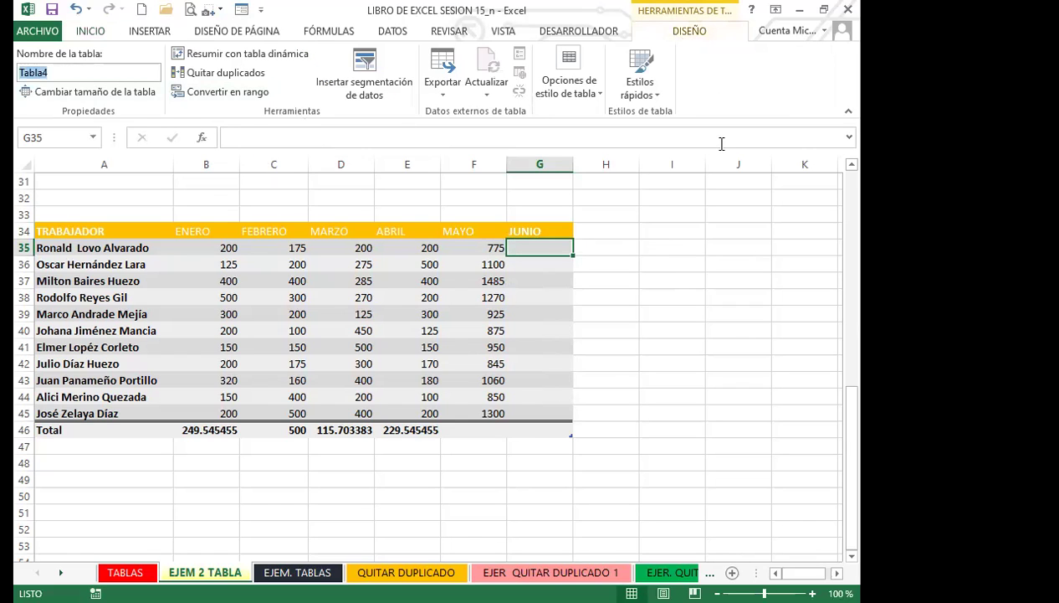
{"action": "type", "text": "EXCEL_1"}
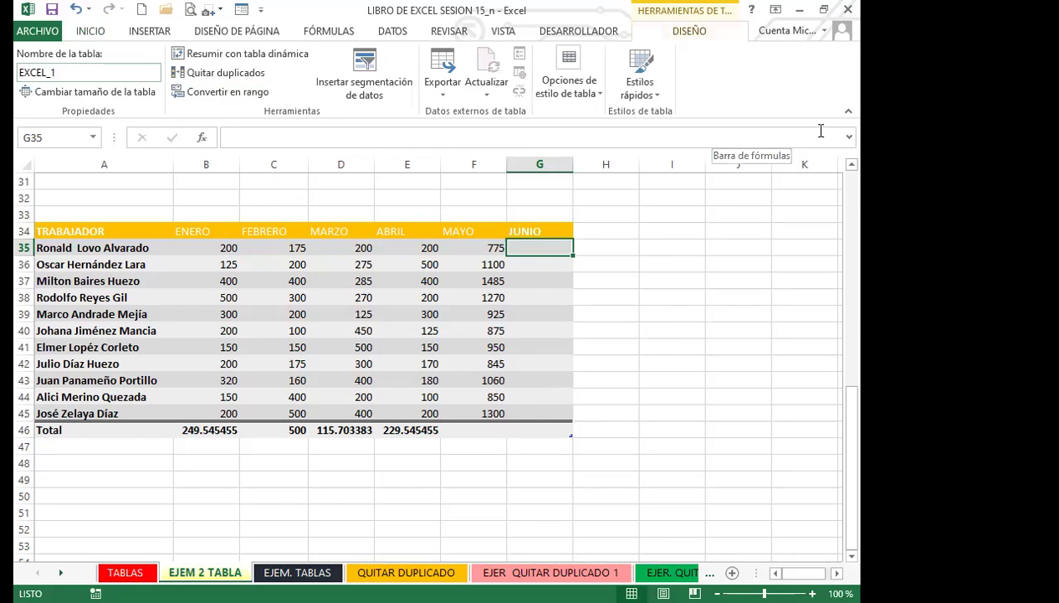
{"action": "left_click", "coordinate": [608, 317]}
{"action": "left_click", "coordinate": [525, 246]}
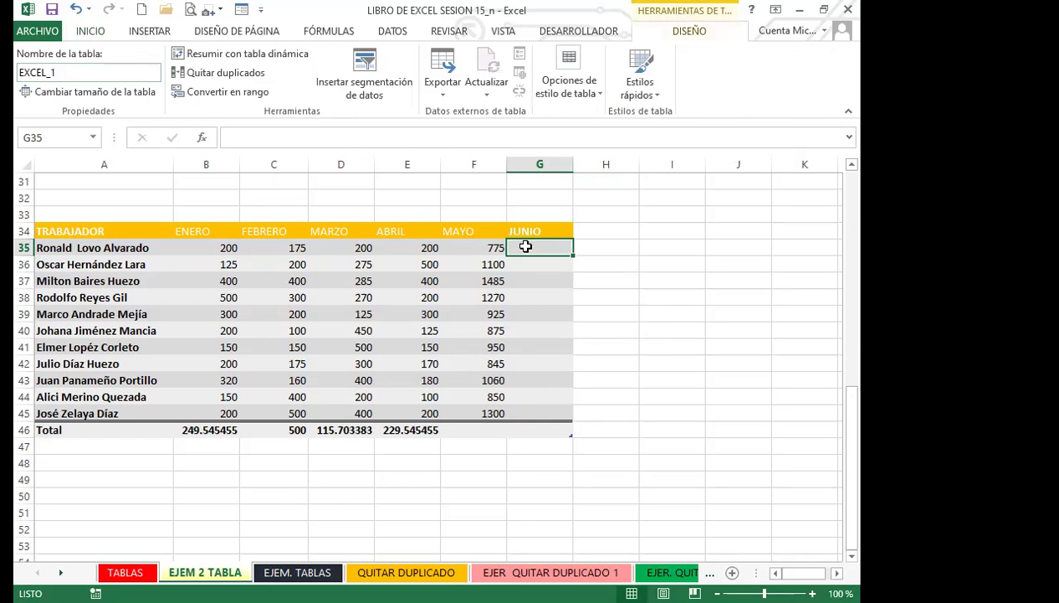
- Check the table name used in the MAYO formula in F35, and view the table's refresh options
{"action": "left_click", "coordinate": [479, 249]}
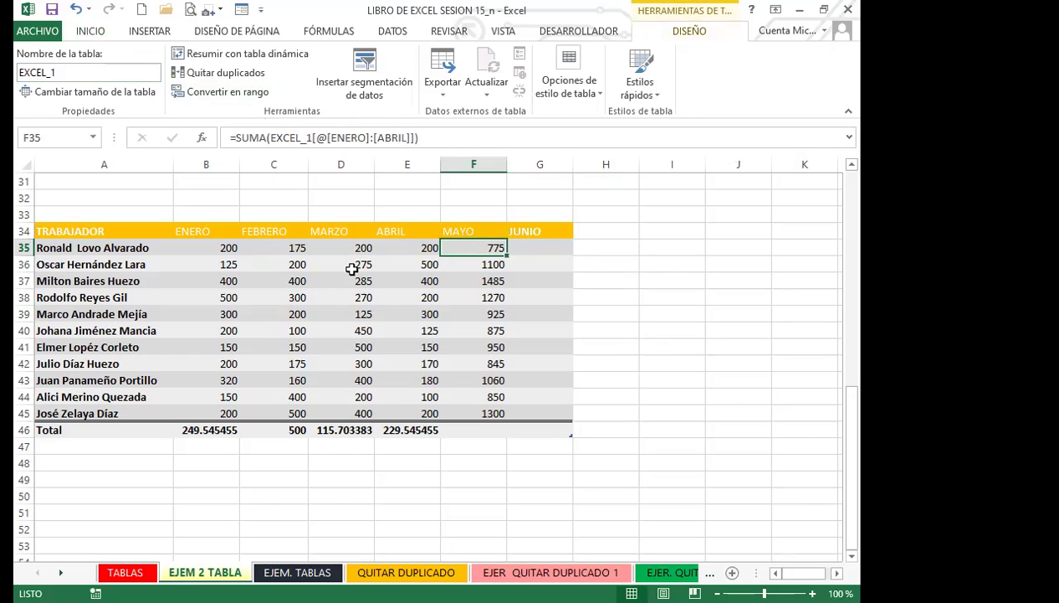
{"action": "left_click", "coordinate": [356, 265]}
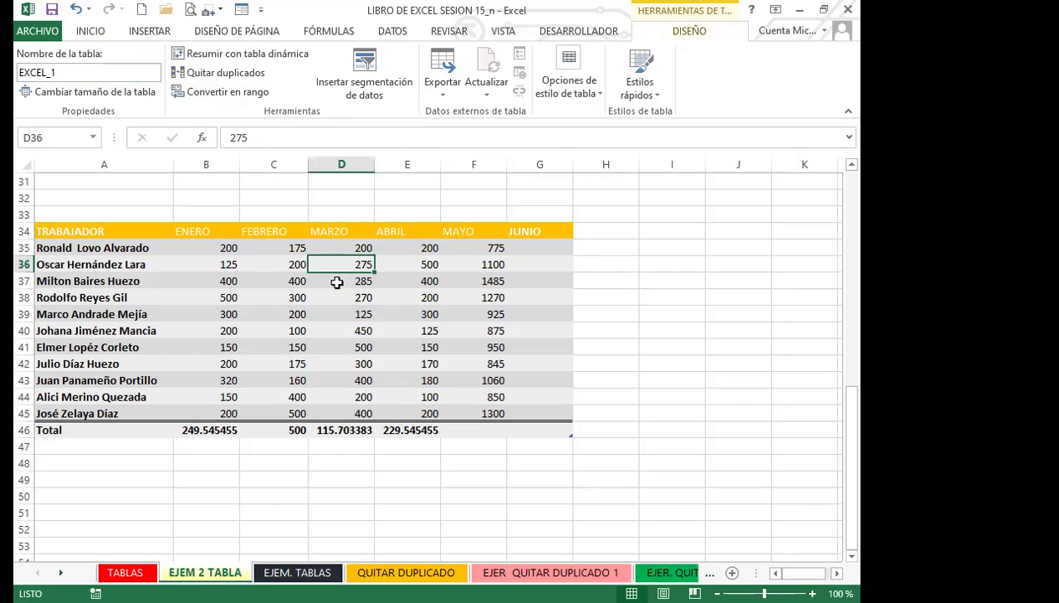
{"action": "left_click", "coordinate": [435, 266]}
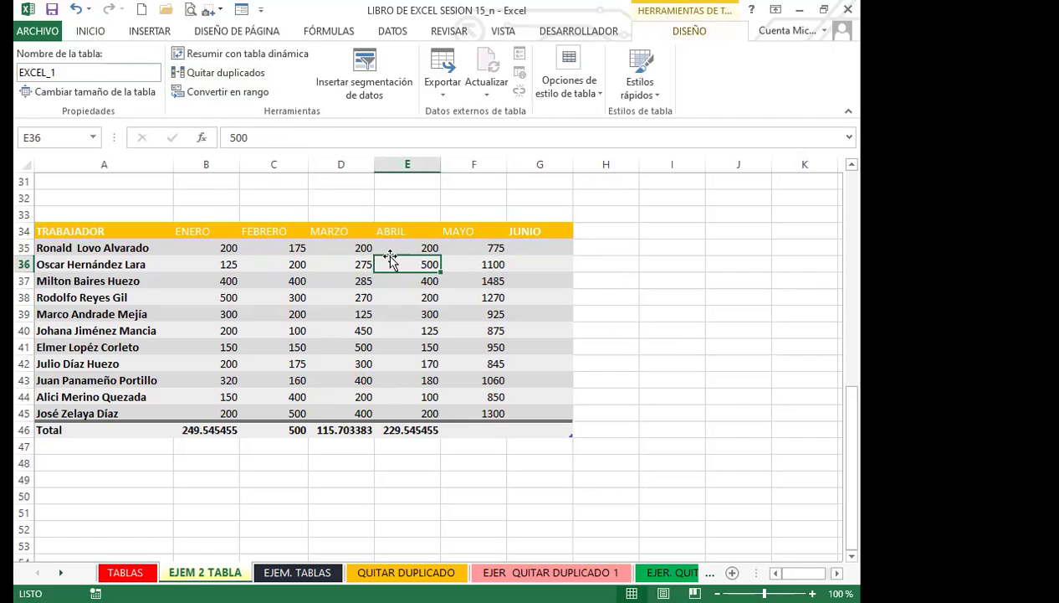
{"action": "left_click", "coordinate": [473, 248]}
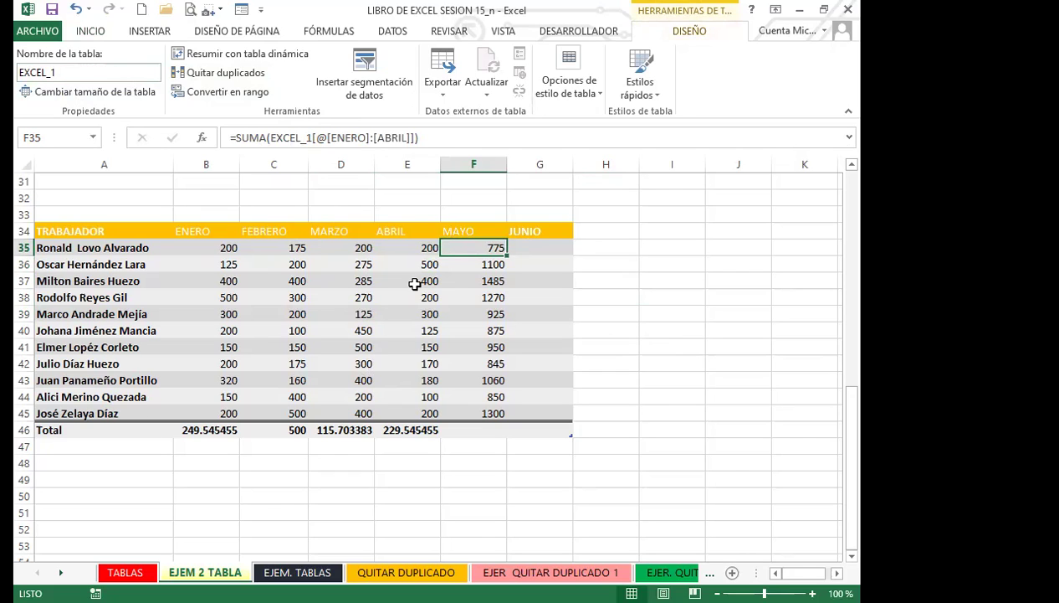
{"action": "left_click", "coordinate": [488, 92]}
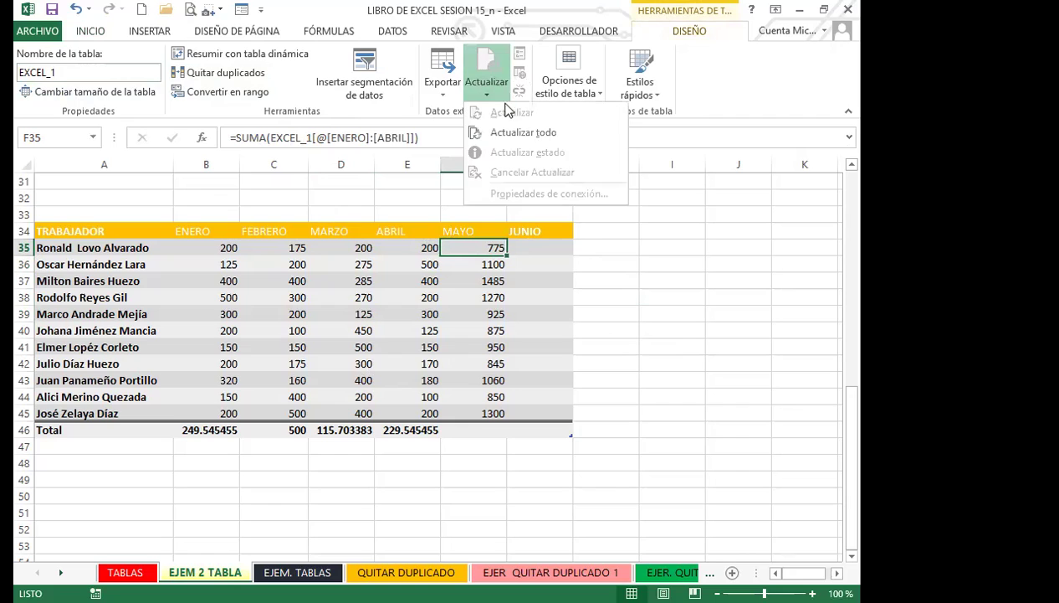
{"action": "left_click", "coordinate": [488, 84]}
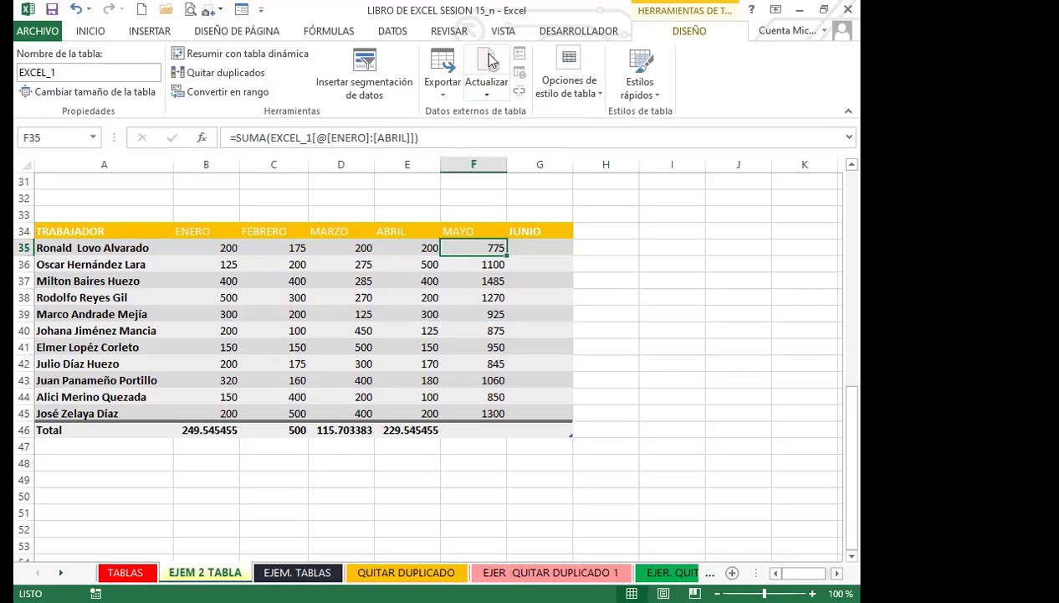
{"action": "left_click", "coordinate": [343, 312]}
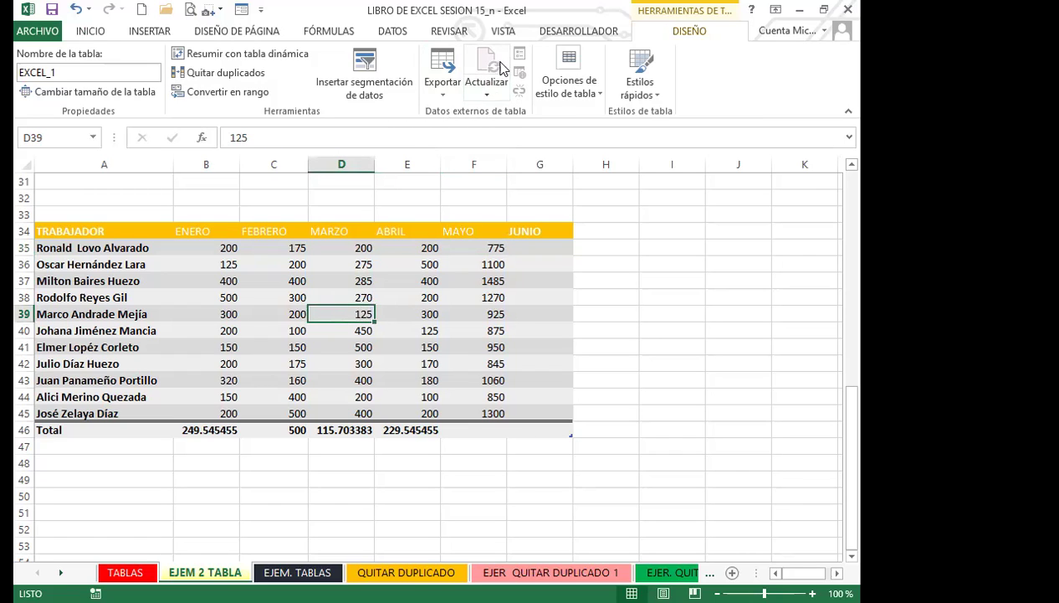
- Review the table's data range in the resize dialog and accept it as $A$34:$G$46
{"action": "left_click", "coordinate": [558, 246]}
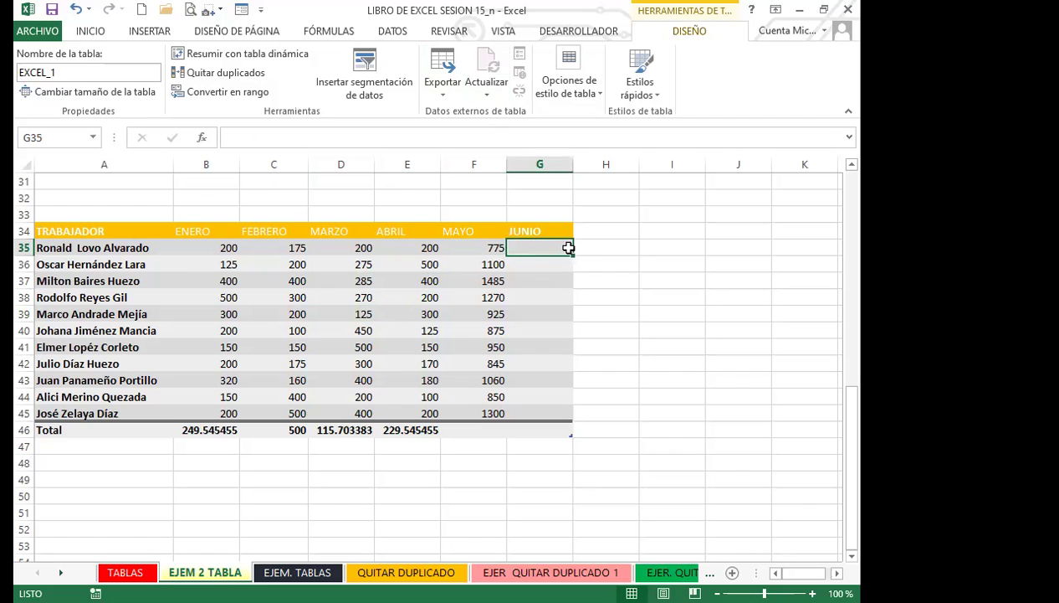
{"action": "left_click", "coordinate": [106, 90]}
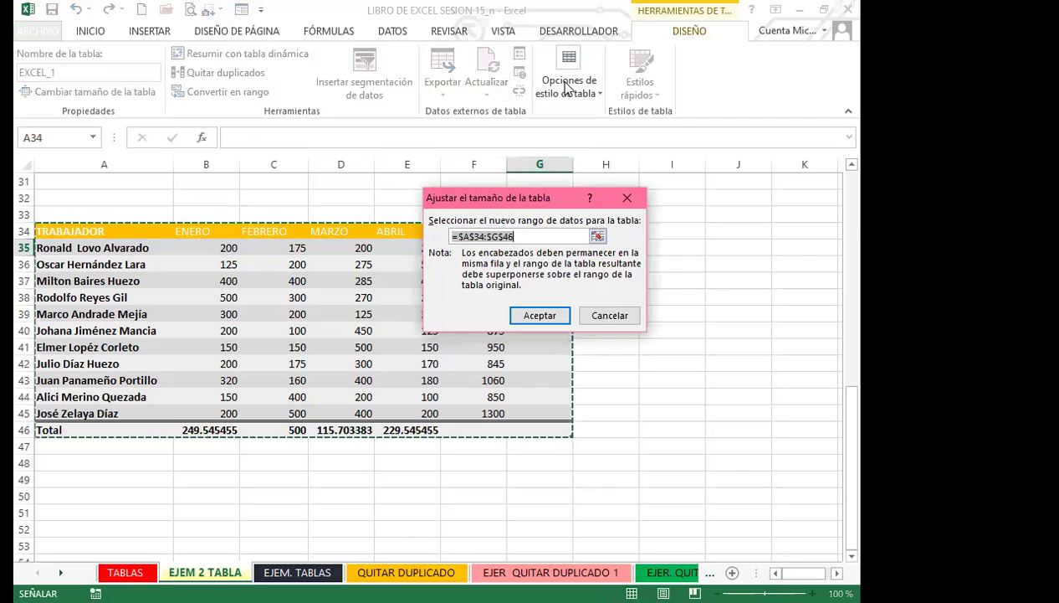
{"action": "left_click_drag", "start_coordinate": [535, 199], "coordinate": [563, 77]}
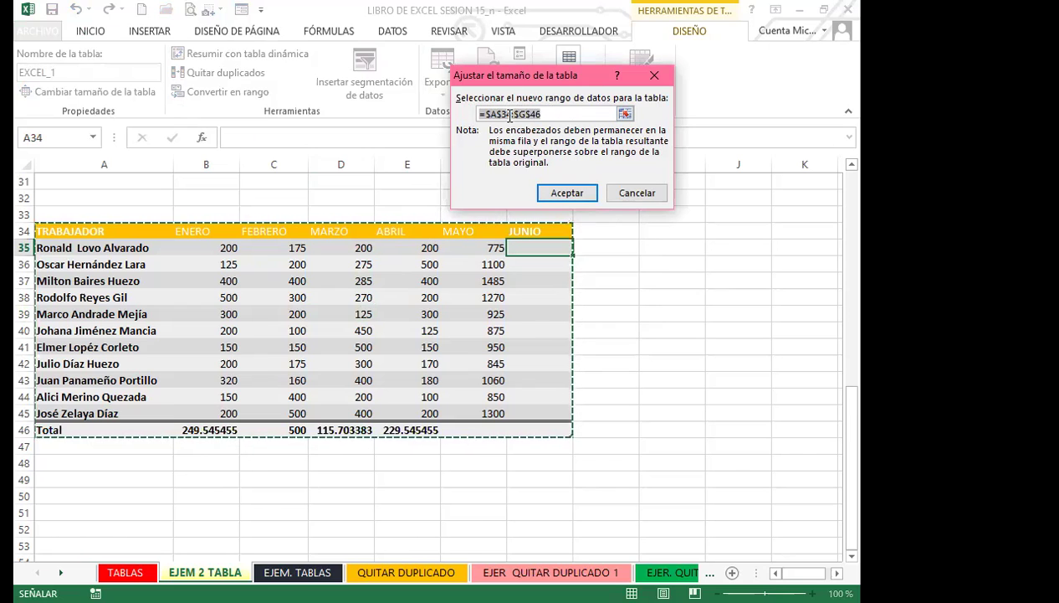
{"action": "left_click", "coordinate": [578, 192]}
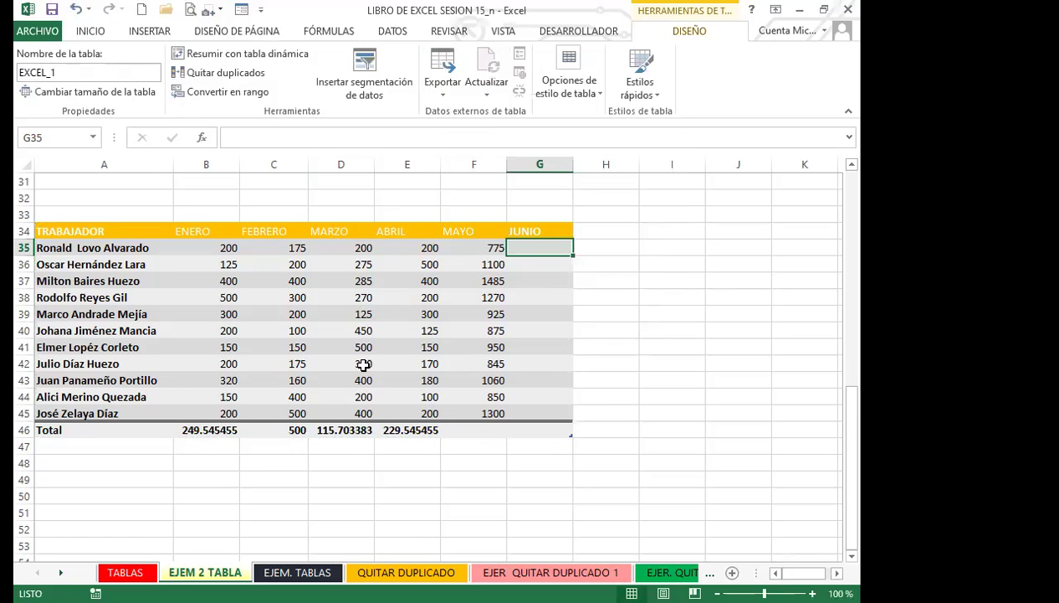
- Compare the formatted table with the original worker range in rows 1 to 13 and recheck the formula in F35
{"action": "scroll", "coordinate": [358, 350], "scroll_direction": "up", "scroll_amount": 10}
{"action": "scroll", "coordinate": [359, 351], "scroll_direction": "down", "scroll_amount": 9}
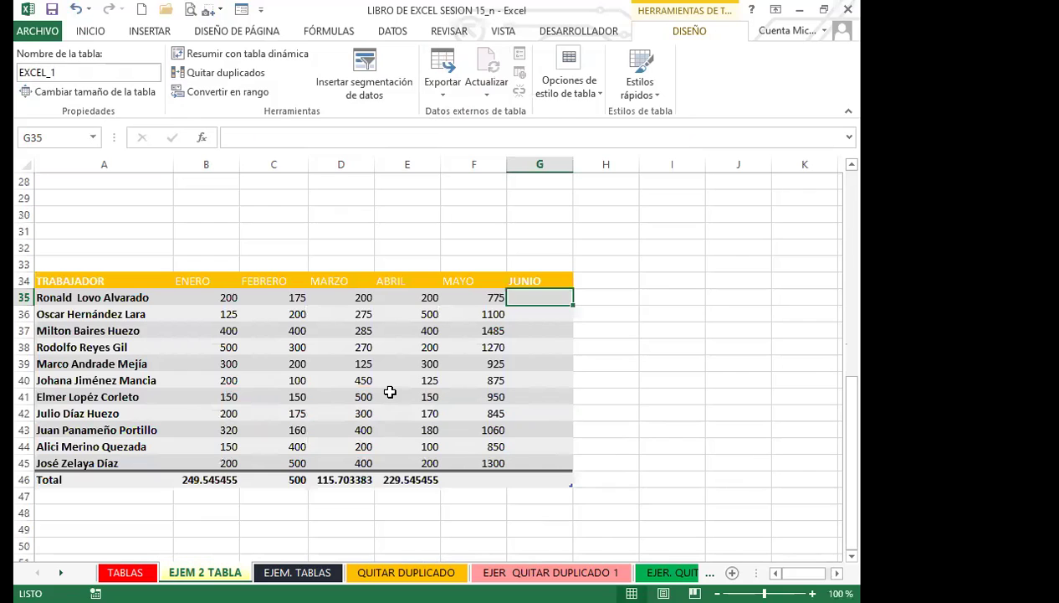
{"action": "left_click", "coordinate": [390, 379]}
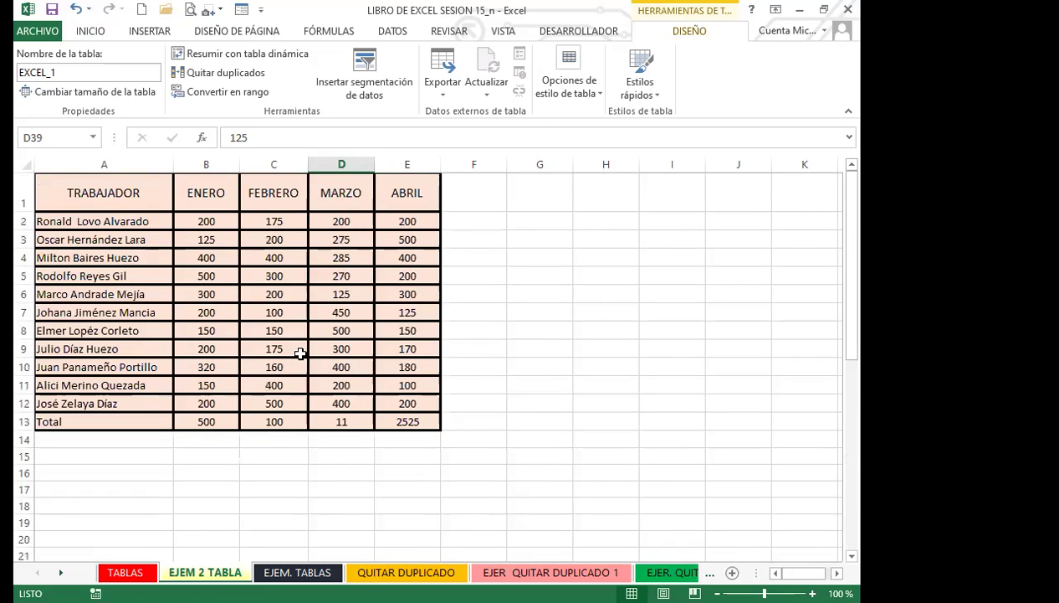
{"action": "scroll", "coordinate": [334, 347], "scroll_direction": "down", "scroll_amount": 10}
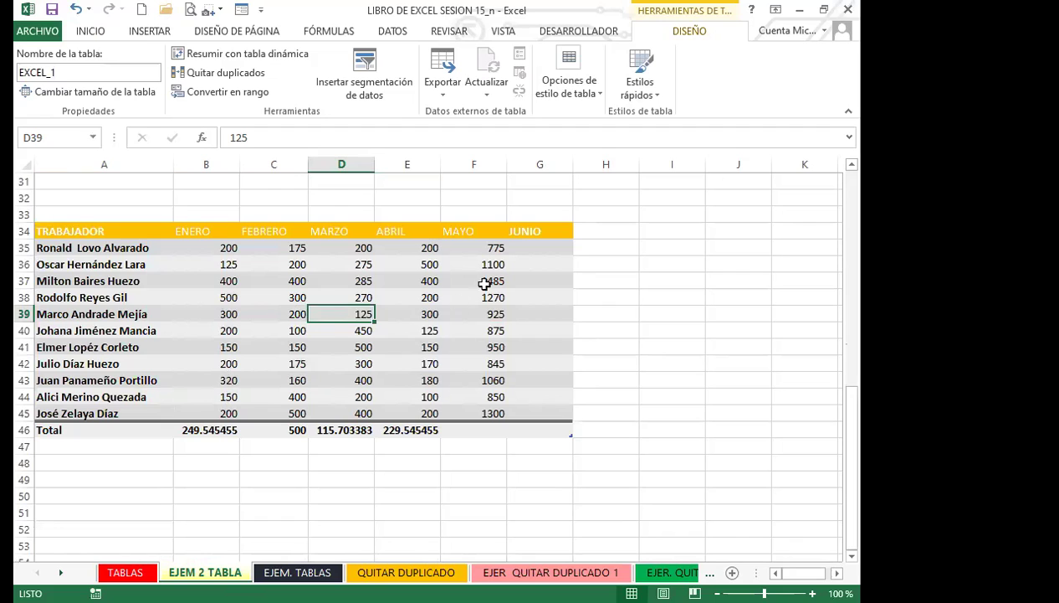
{"action": "left_click", "coordinate": [494, 248]}
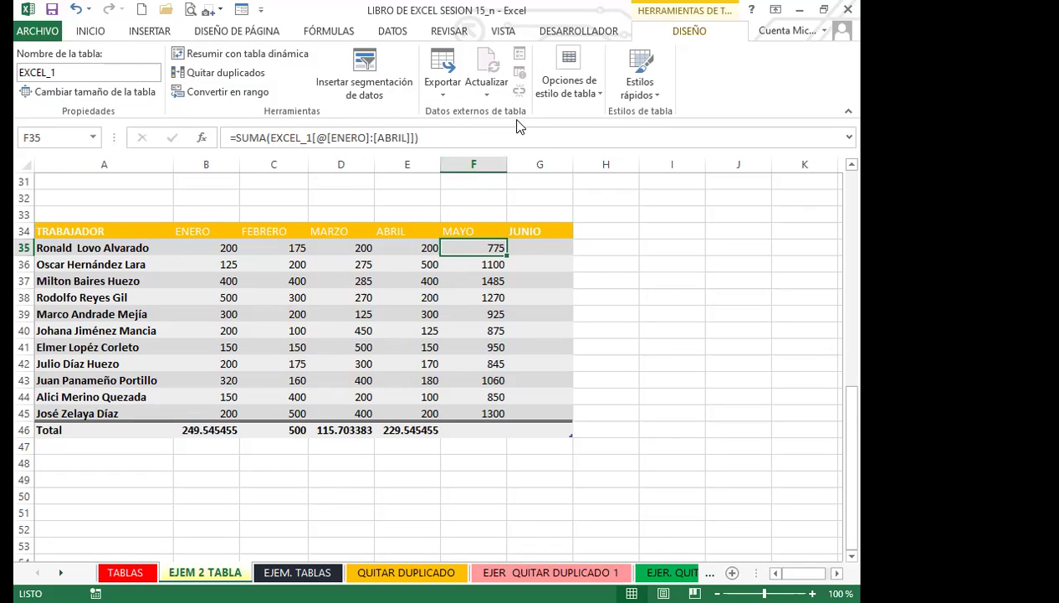
- Apply the orange quick style with a black header from the Oscuro group to the table
{"action": "left_click", "coordinate": [656, 95]}
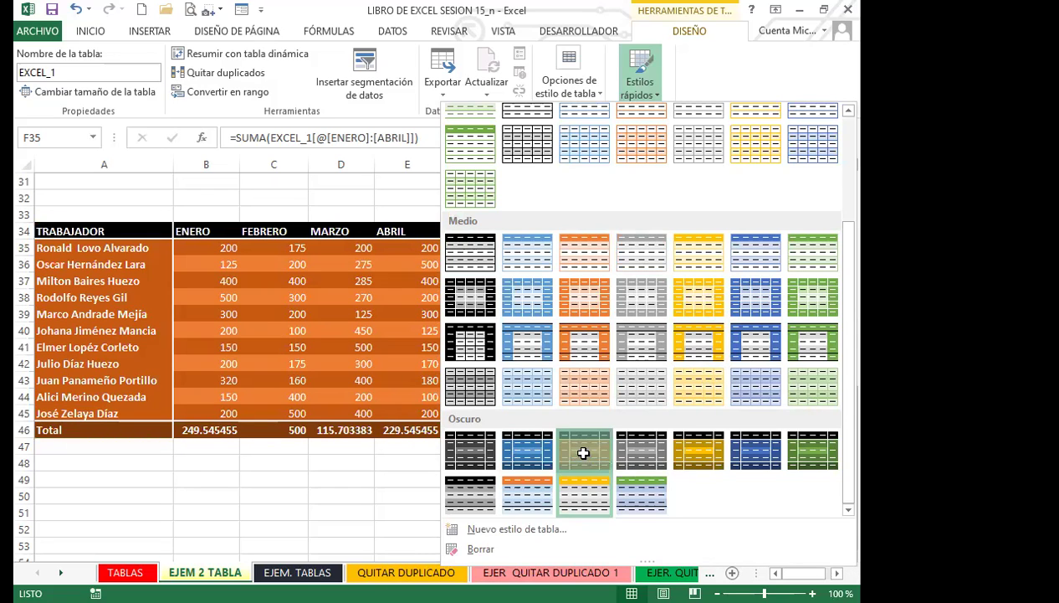
{"action": "left_click", "coordinate": [584, 457]}
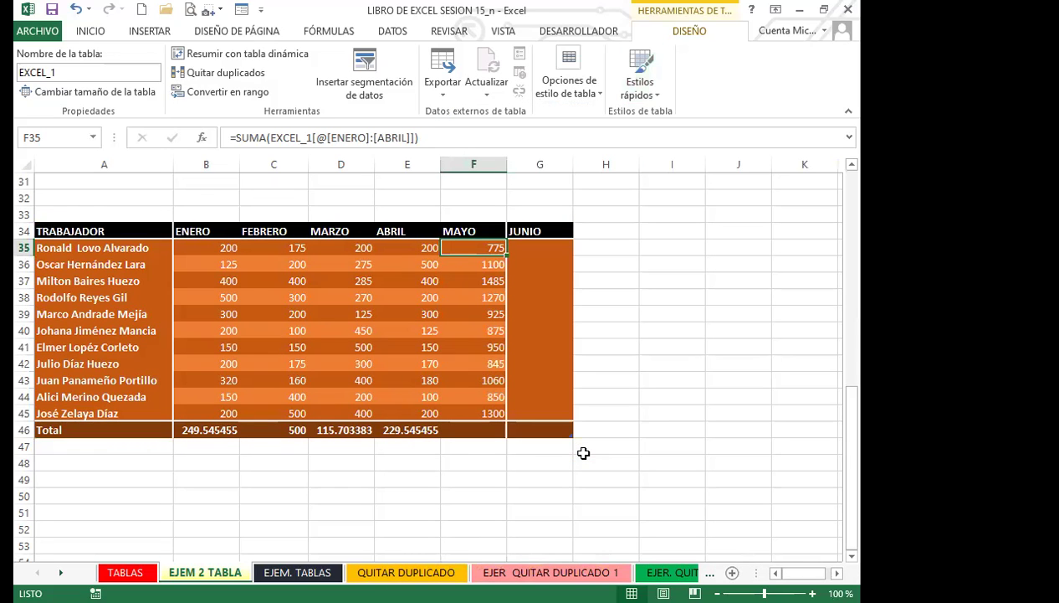
{"action": "left_click", "coordinate": [400, 393]}
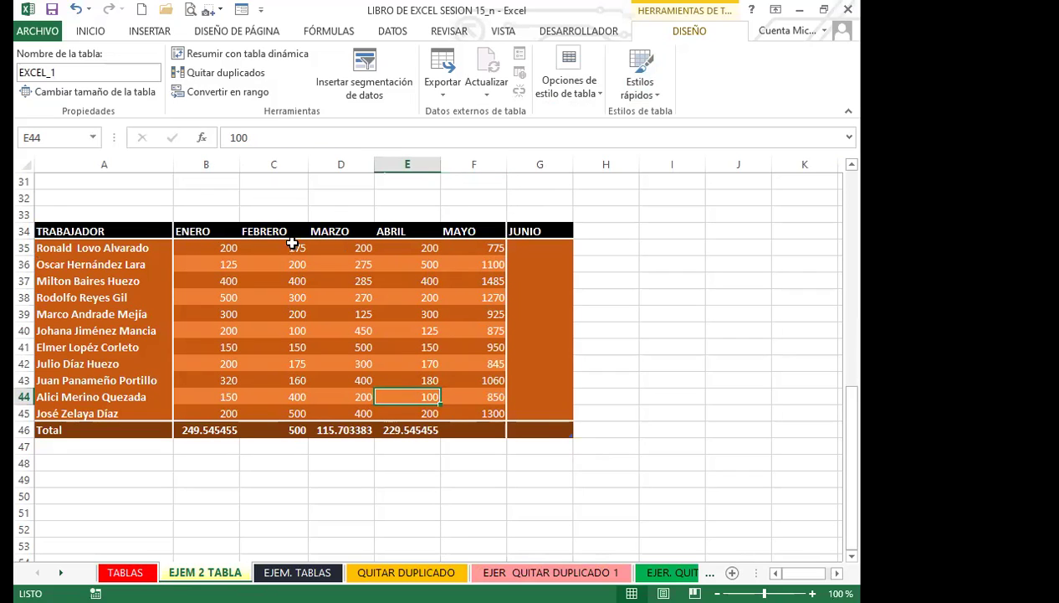
{"action": "left_click", "coordinate": [539, 164]}
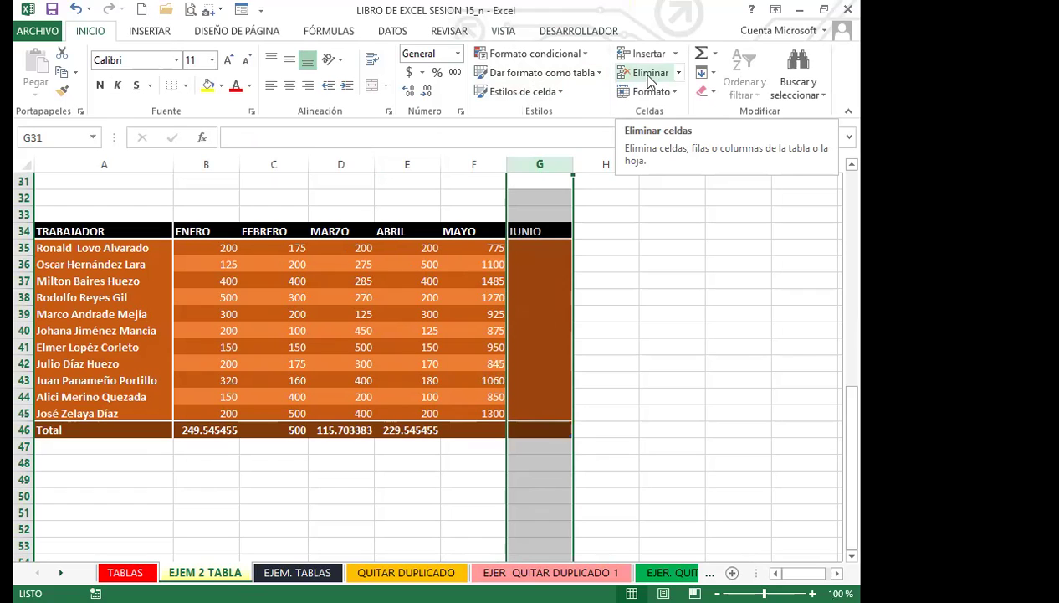
{"action": "left_click", "coordinate": [601, 230]}
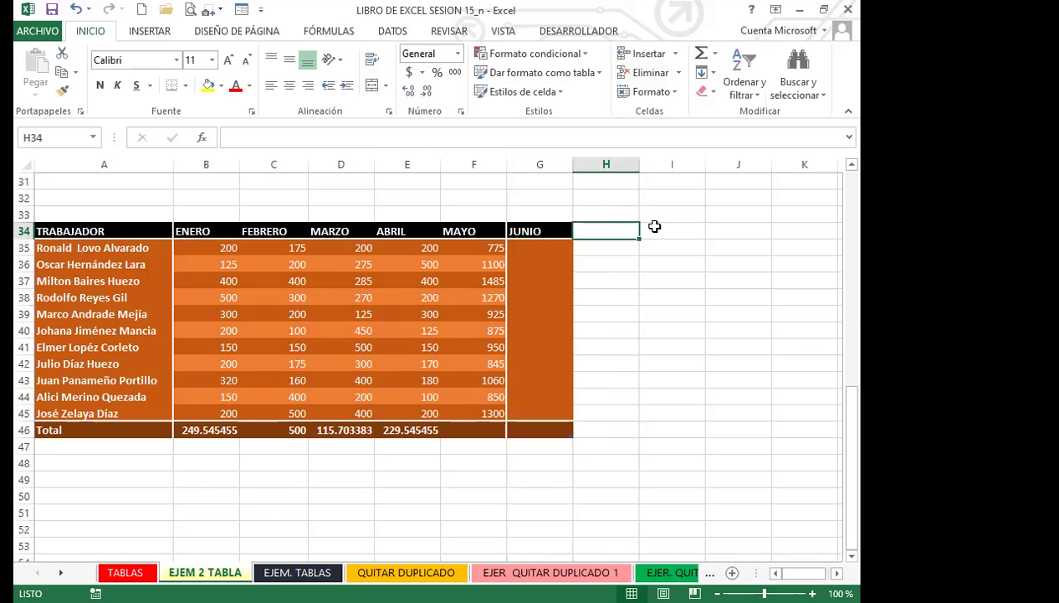
- Extend the table with a new JULIO column headed in H34 and enter 800 in H35
{"action": "type", "text": "JULIO"}
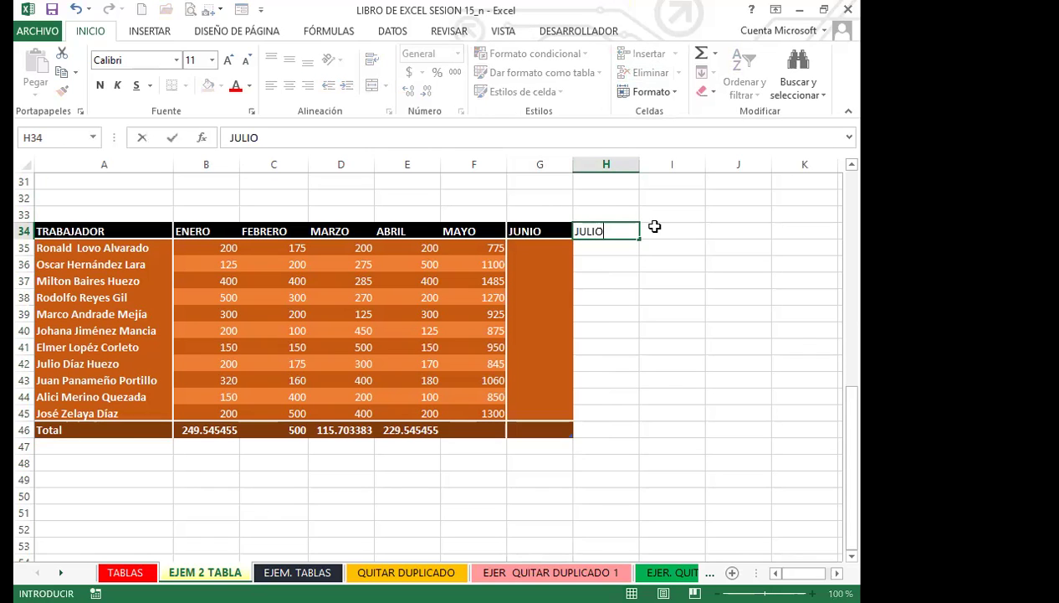
{"action": "key", "text": "Return"}
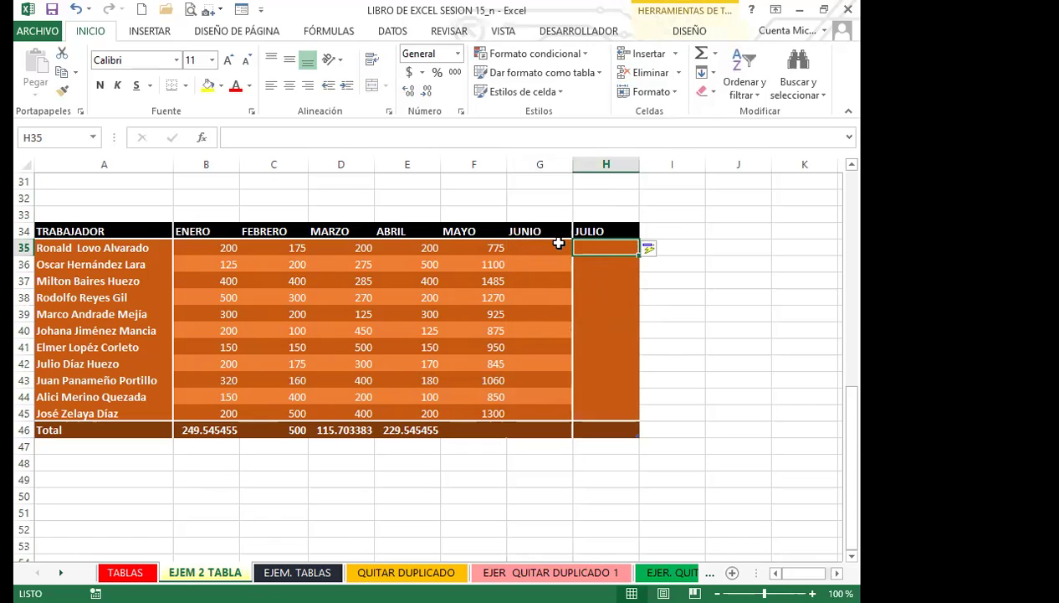
{"action": "left_click_drag", "start_coordinate": [615, 246], "coordinate": [615, 415]}
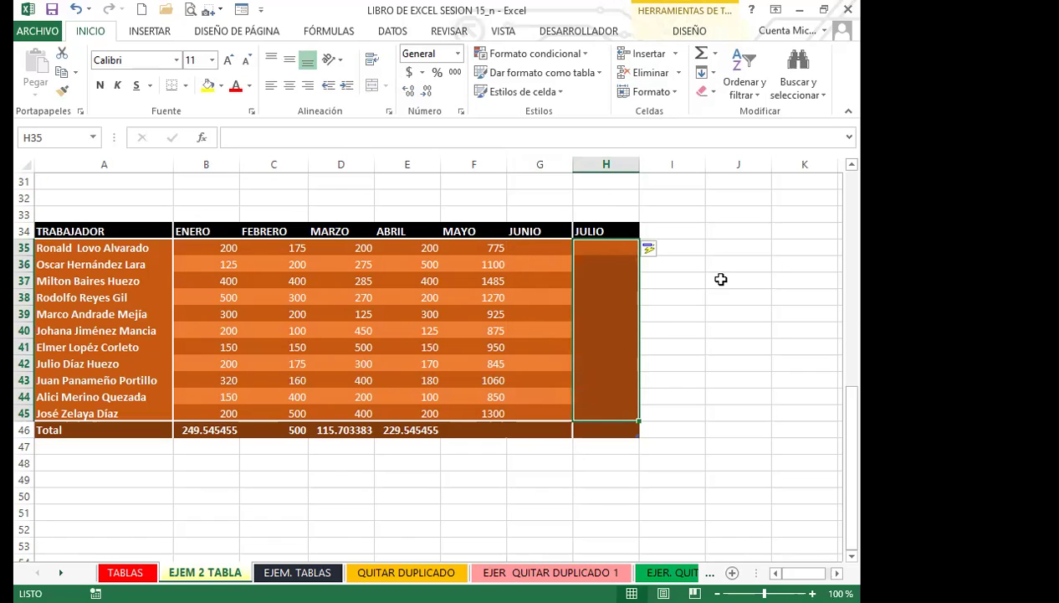
{"action": "left_click", "coordinate": [546, 249]}
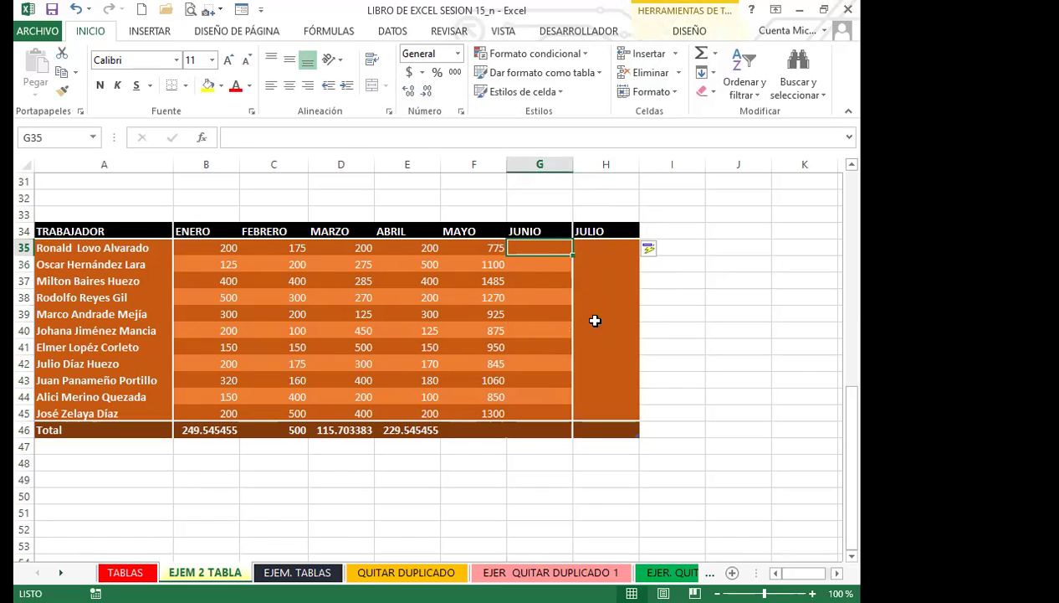
{"action": "left_click", "coordinate": [581, 247]}
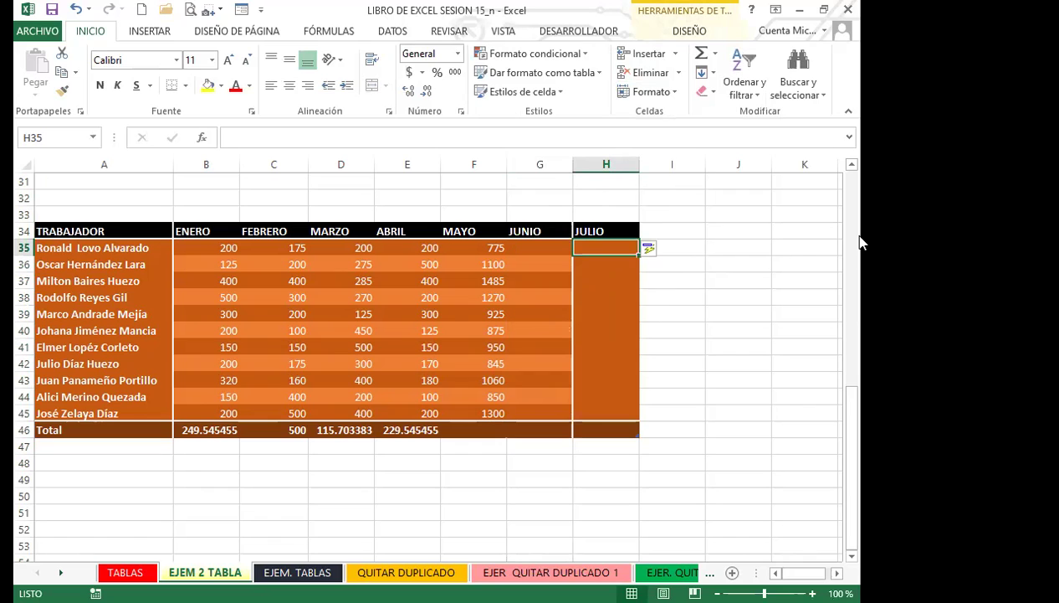
{"action": "type", "text": "800"}
{"action": "key", "text": "Return"}
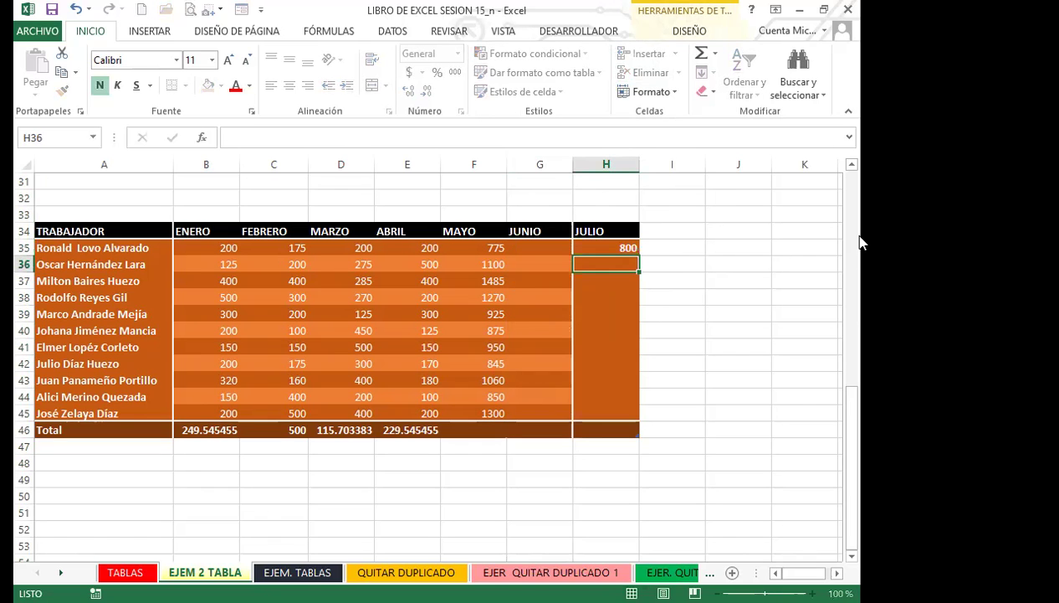
- Delete sheet columns G through I to remove the JUNIO and JULIO columns from the table
{"action": "left_click", "coordinate": [529, 248]}
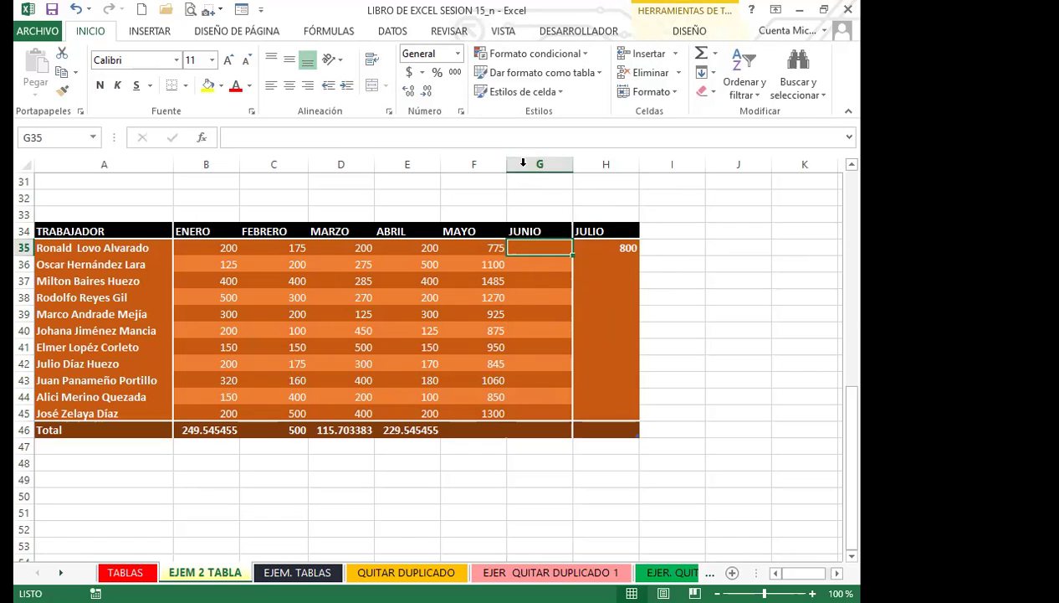
{"action": "left_click_drag", "start_coordinate": [541, 168], "coordinate": [662, 175]}
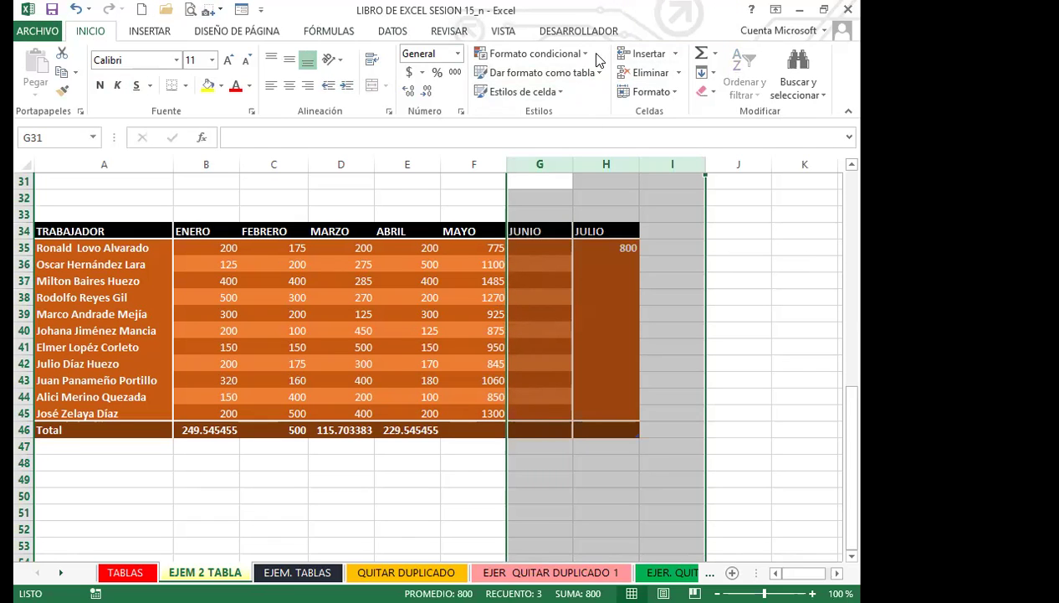
{"action": "left_click", "coordinate": [650, 72]}
{"action": "left_click", "coordinate": [562, 295]}
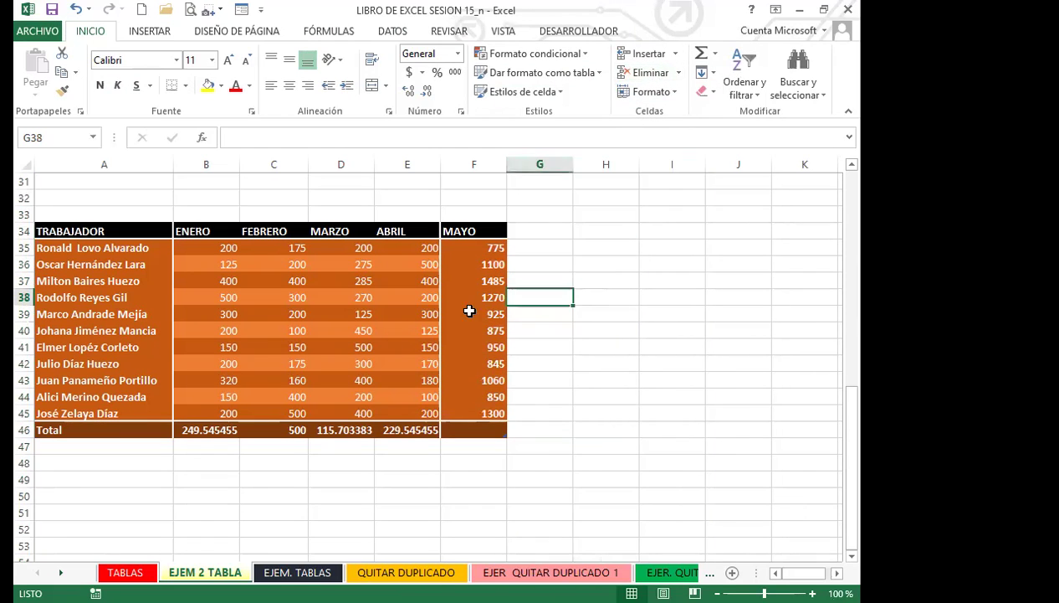
{"action": "left_click", "coordinate": [381, 332]}
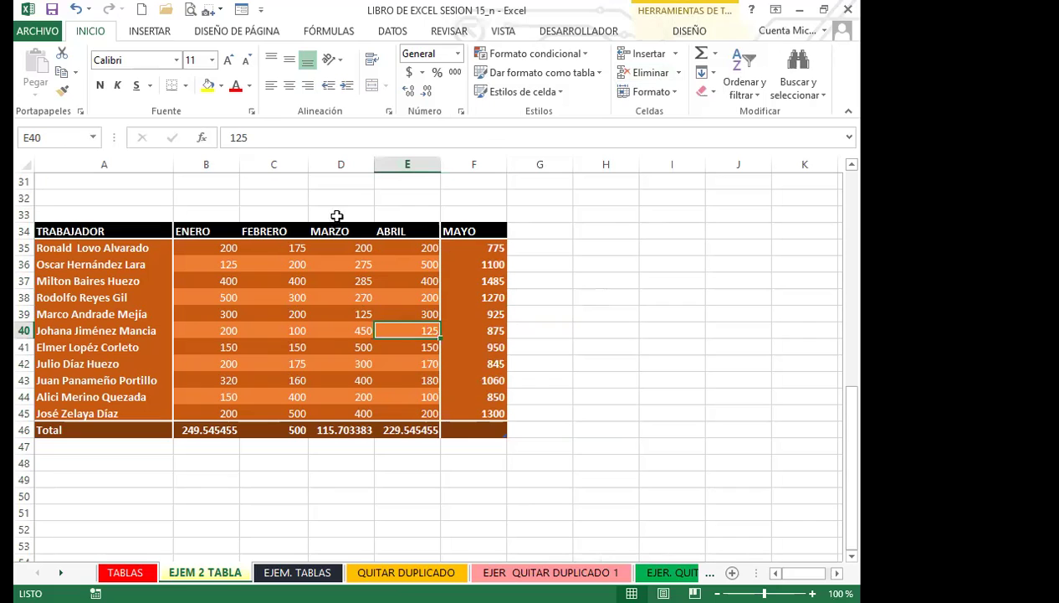
{"action": "left_click", "coordinate": [485, 490]}
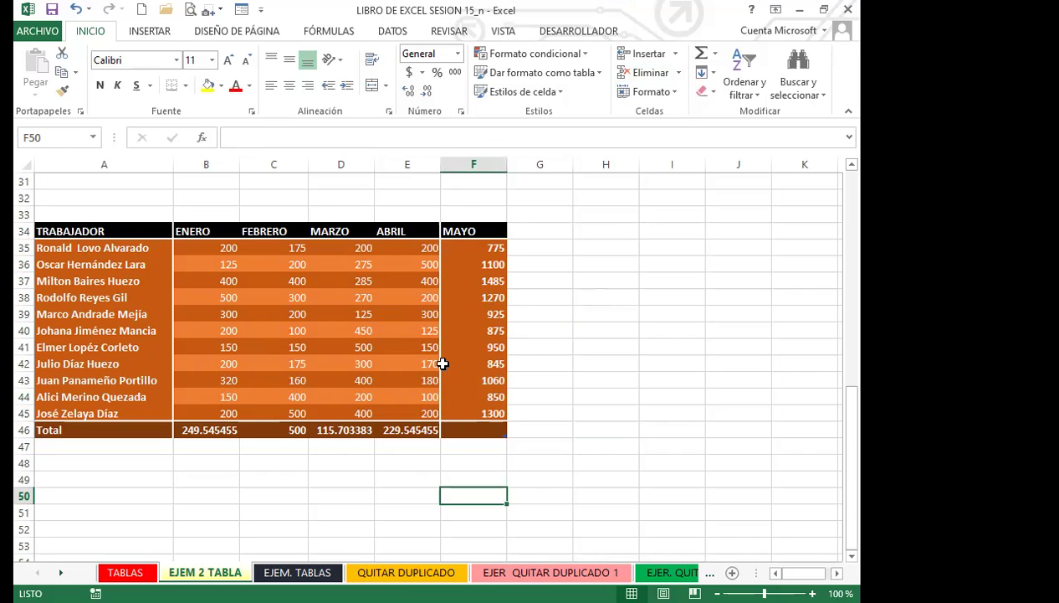
- Insert two blank rows into the table above row 45, before the last worker
{"action": "left_click", "coordinate": [463, 247]}
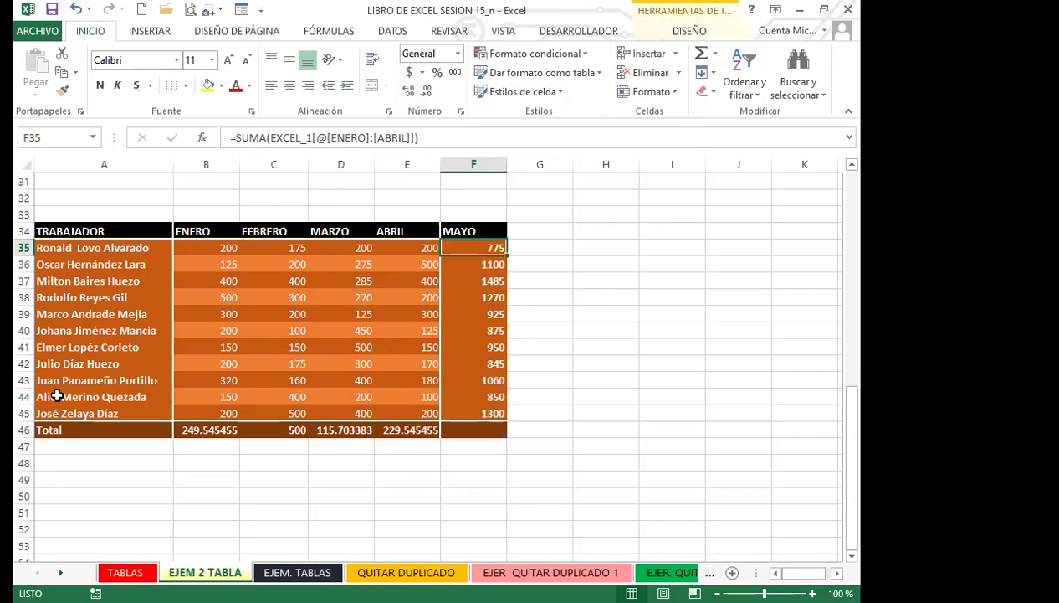
{"action": "left_click", "coordinate": [25, 410]}
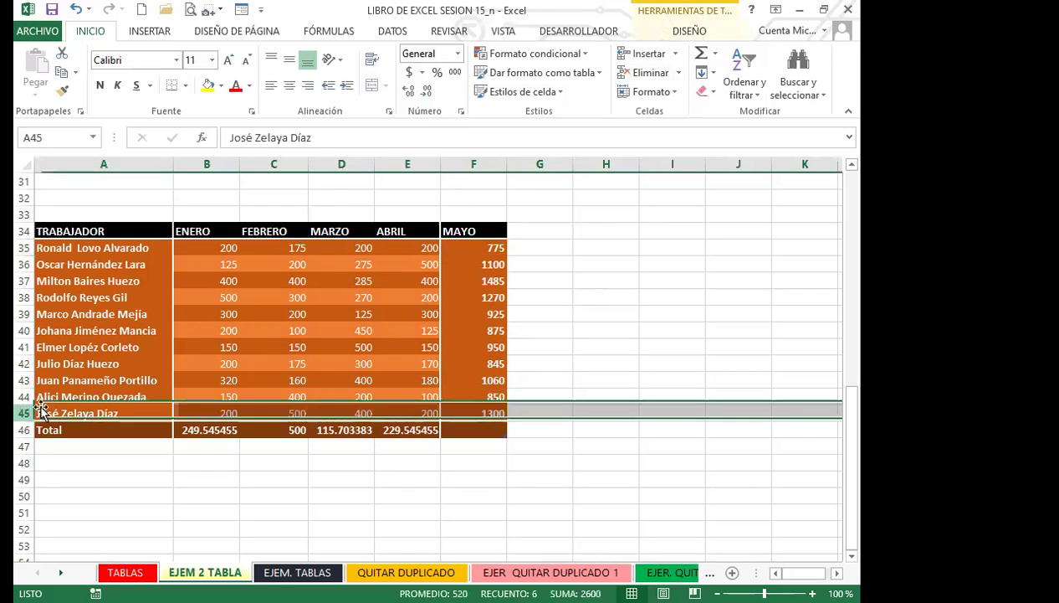
{"action": "left_click", "coordinate": [648, 55]}
{"action": "left_click", "coordinate": [648, 55]}
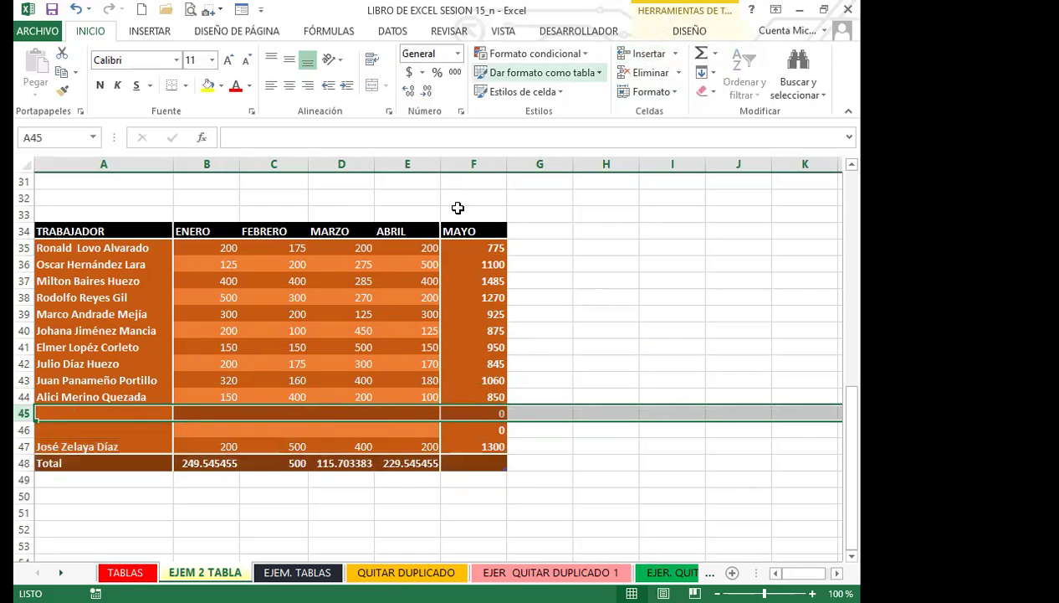
{"action": "left_click", "coordinate": [528, 458]}
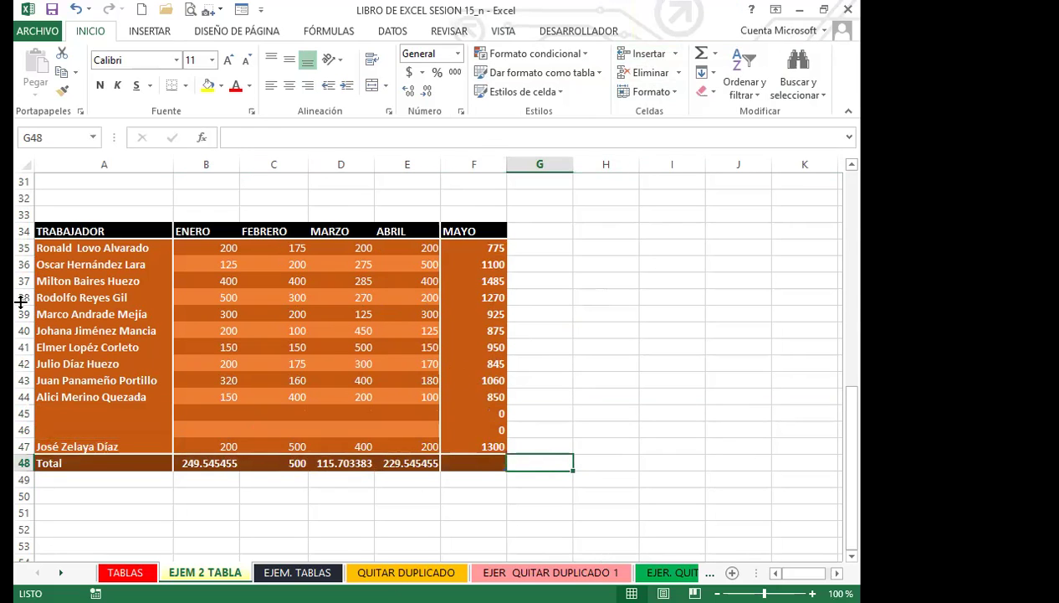
- Examine the blank rows in the worker table and review its table style options
{"action": "left_click", "coordinate": [106, 418]}
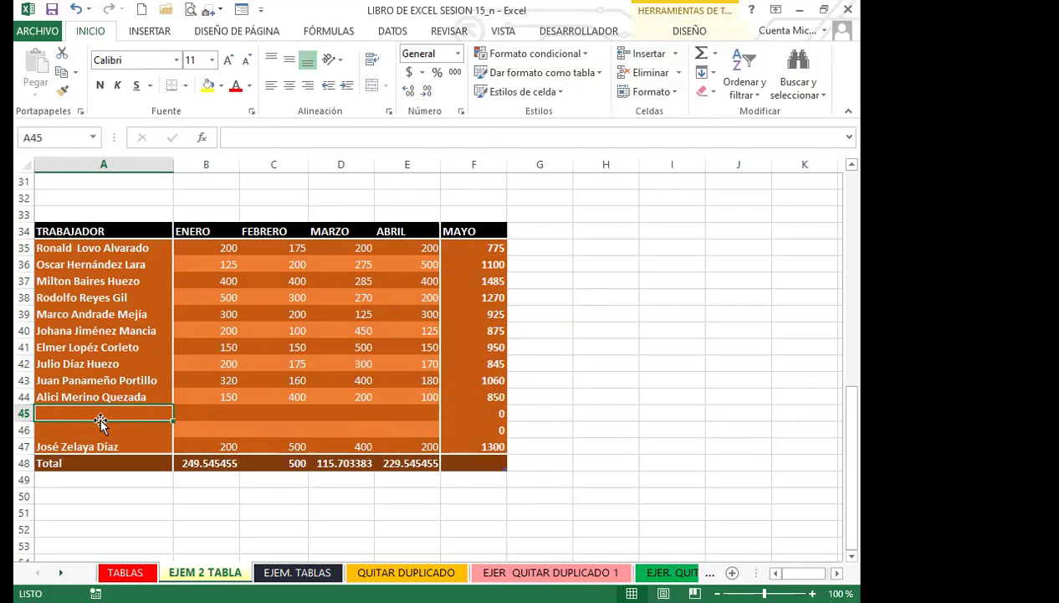
{"action": "left_click", "coordinate": [259, 396]}
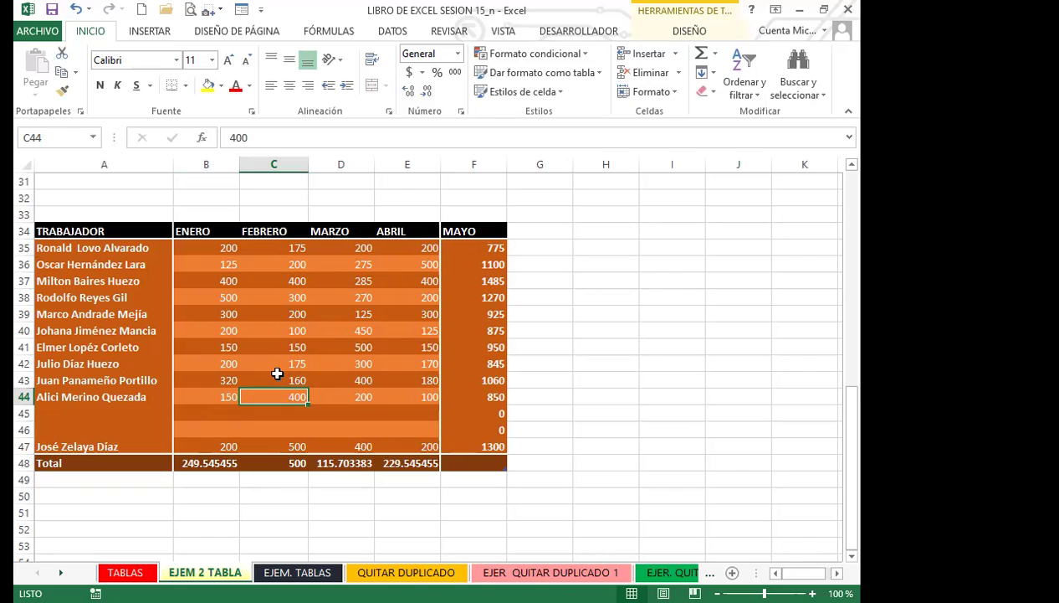
{"action": "left_click", "coordinate": [104, 328]}
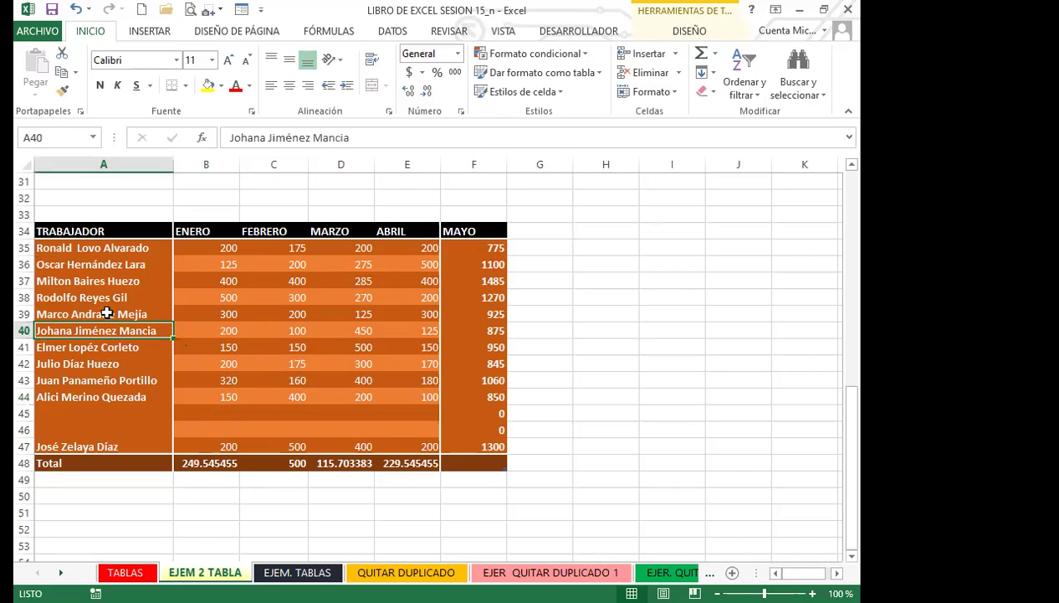
{"action": "left_click", "coordinate": [698, 31]}
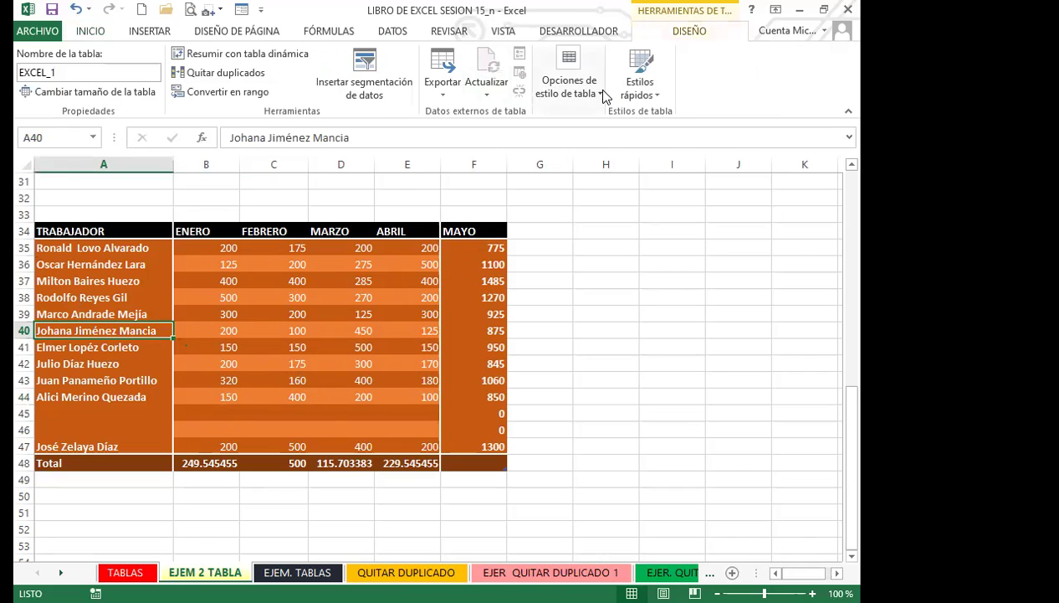
{"action": "left_click", "coordinate": [602, 94]}
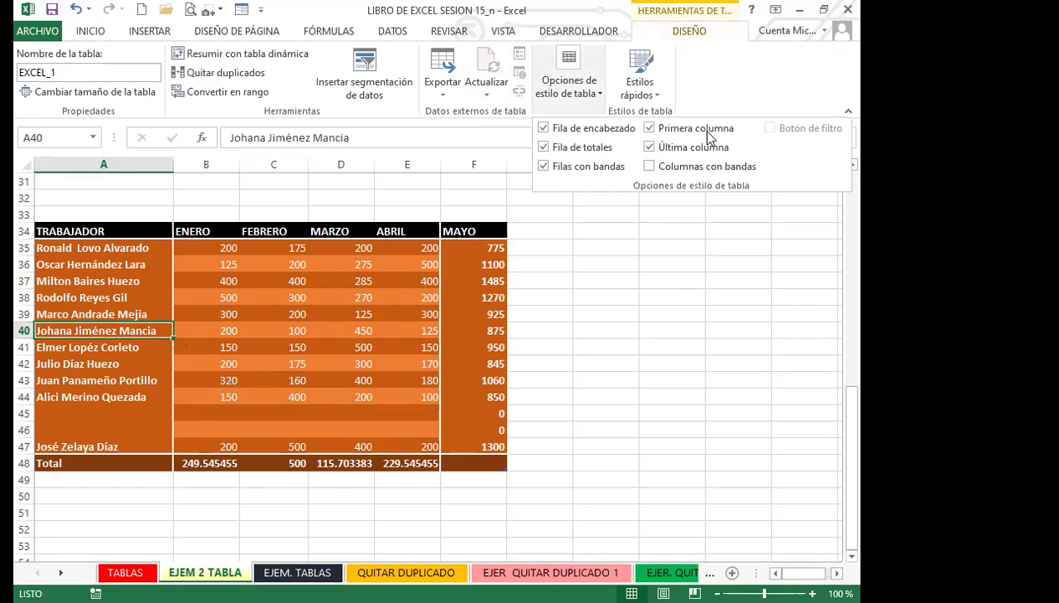
{"action": "left_click", "coordinate": [346, 419]}
{"action": "left_click", "coordinate": [142, 414]}
{"action": "left_click", "coordinate": [282, 410]}
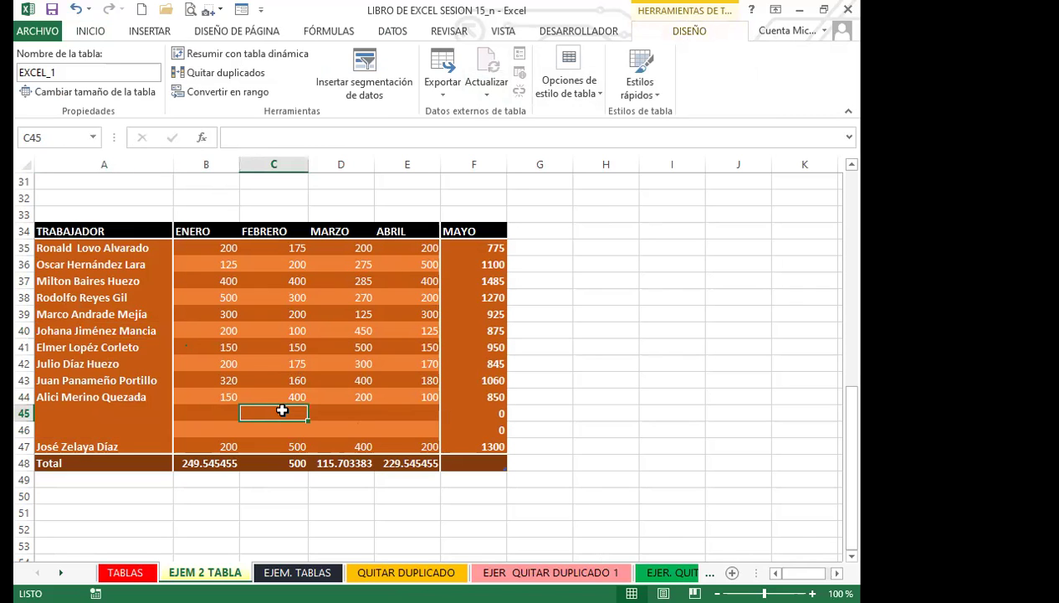
- Clear all formatting from the student grades range A1:G20 on the EJEM. TABLAS sheet
{"action": "left_click", "coordinate": [285, 574]}
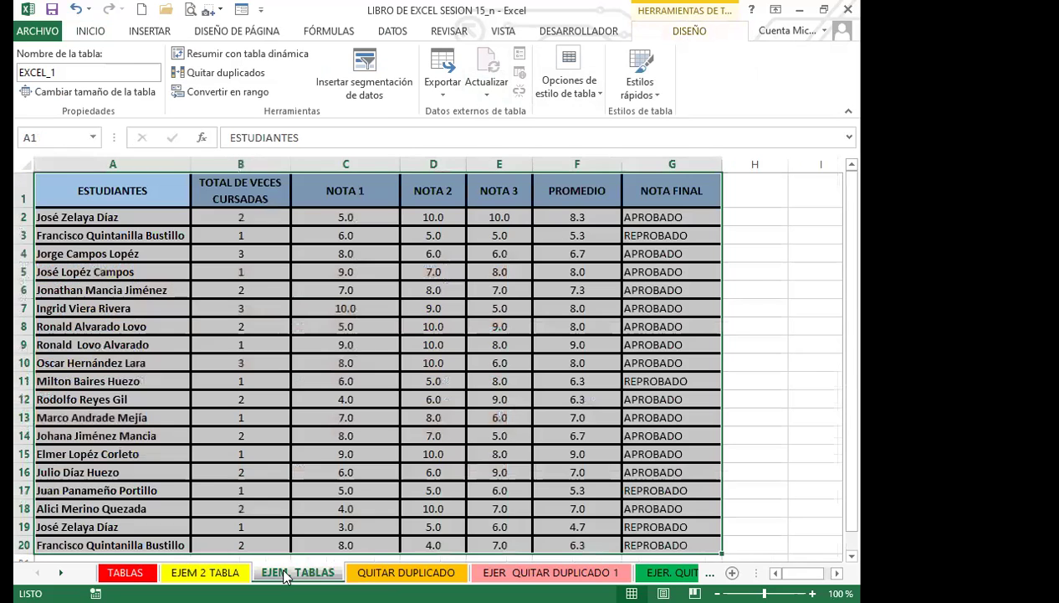
{"action": "left_click", "coordinate": [306, 380]}
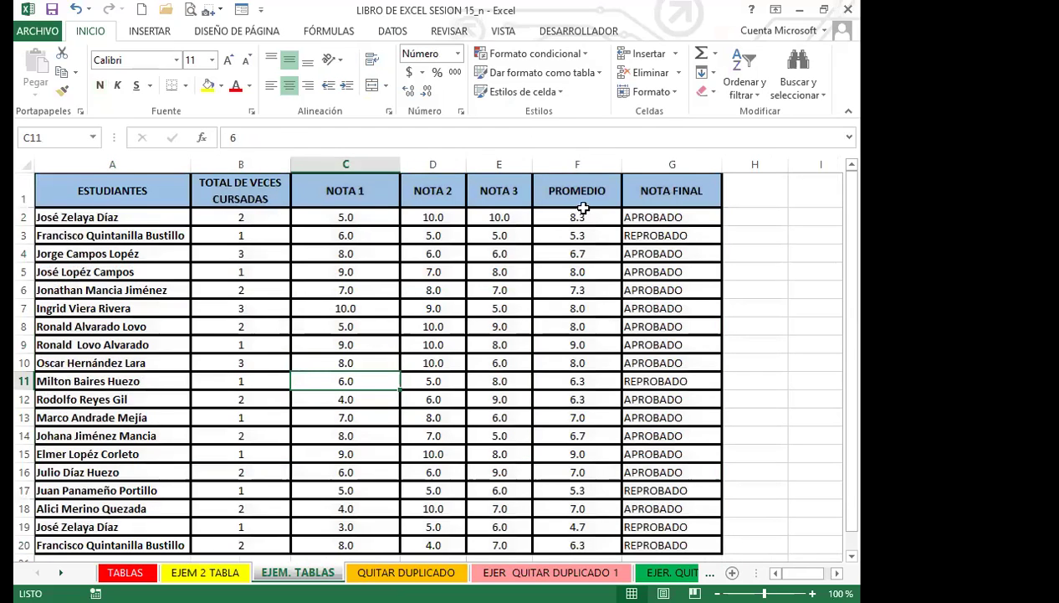
{"action": "left_click", "coordinate": [584, 210]}
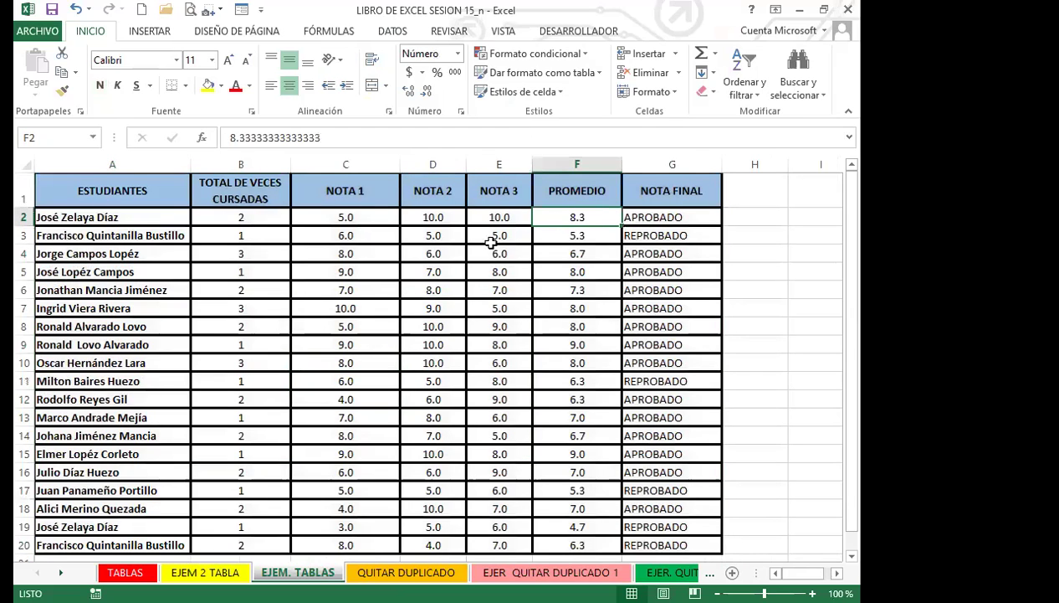
{"action": "left_click", "coordinate": [638, 219]}
{"action": "left_click_drag", "start_coordinate": [186, 195], "coordinate": [347, 237]}
{"action": "left_click_drag", "start_coordinate": [569, 380], "coordinate": [661, 545]}
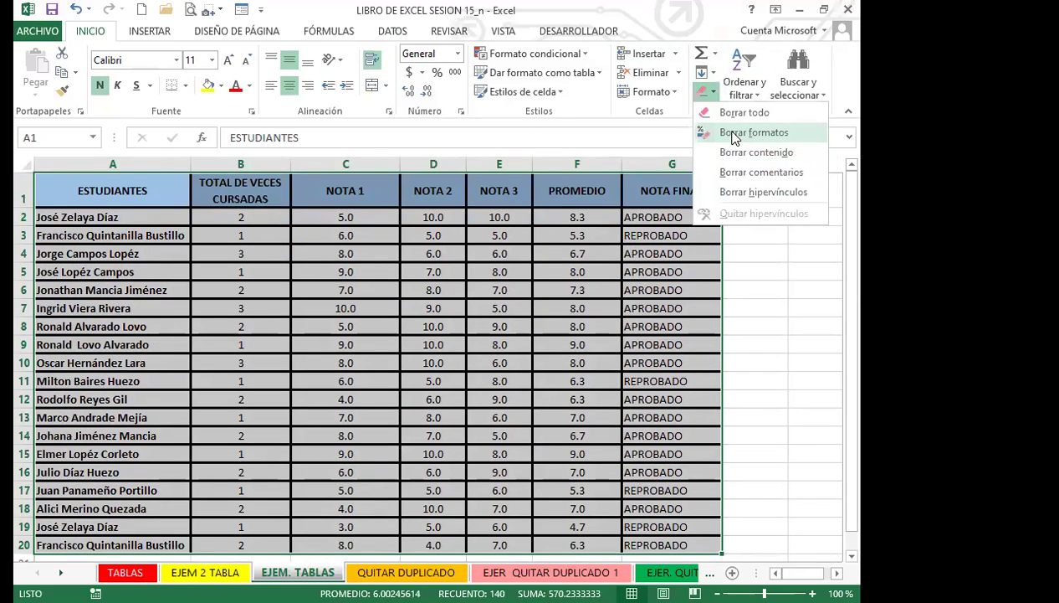
{"action": "left_click", "coordinate": [721, 131]}
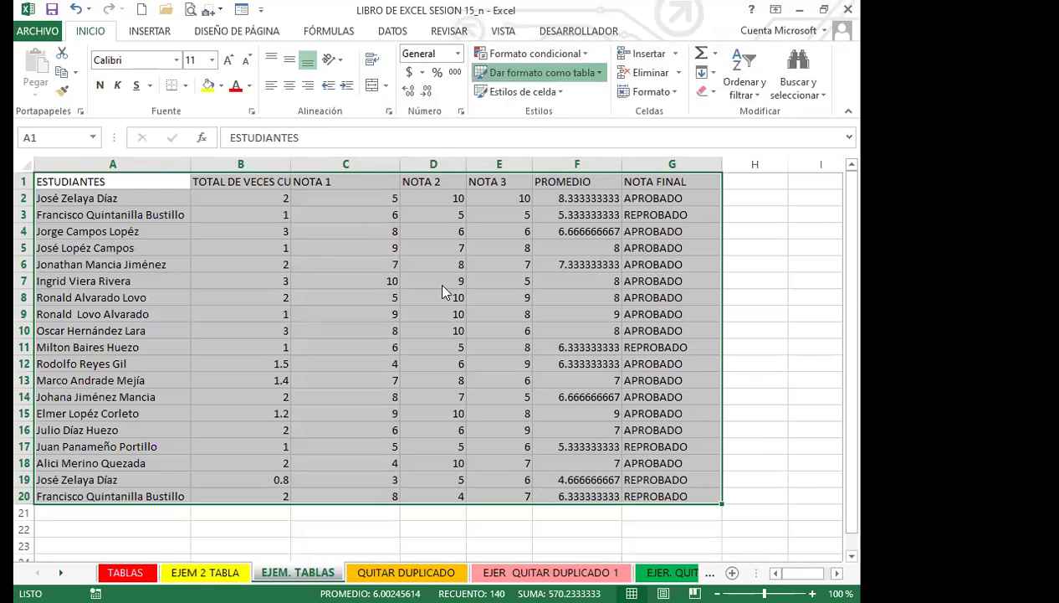
- Format the student range A1:G20 as a table with the green, black-header style from the Oscuro group
{"action": "left_click", "coordinate": [601, 75]}
{"action": "scroll", "coordinate": [653, 402], "scroll_direction": "down", "scroll_amount": 3}
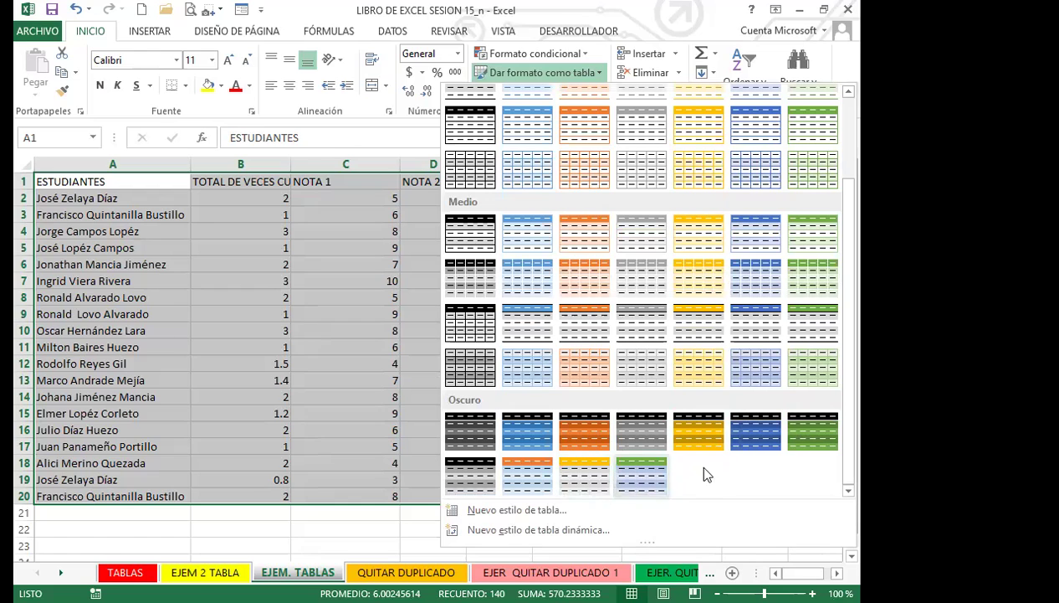
{"action": "left_click", "coordinate": [813, 431]}
{"action": "left_click", "coordinate": [549, 180]}
{"action": "left_click", "coordinate": [379, 330]}
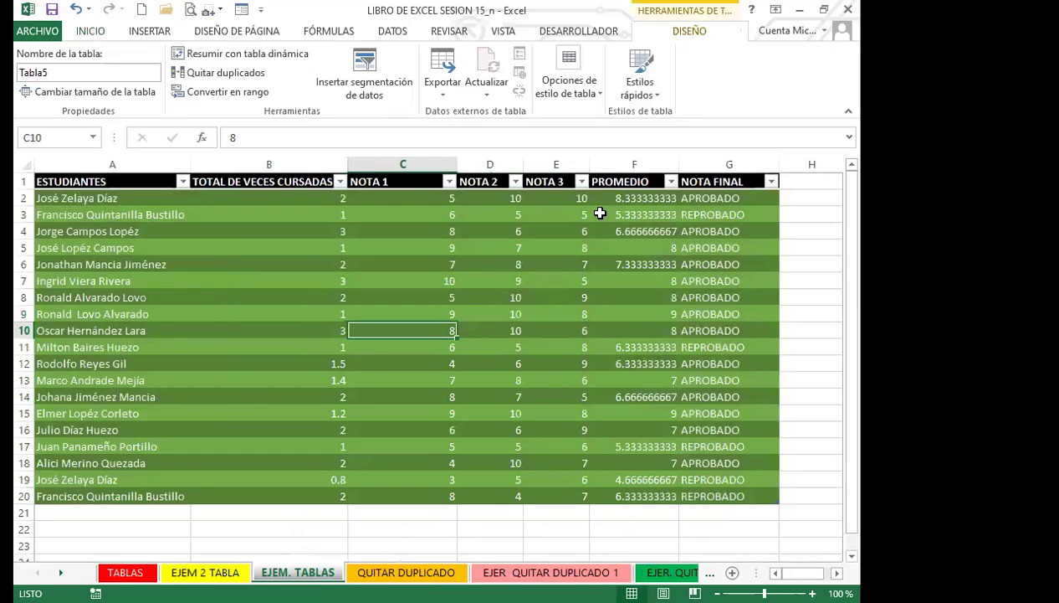
- Clear the fixed average values from the PROMEDIO column, F2:F20
{"action": "left_click", "coordinate": [636, 198]}
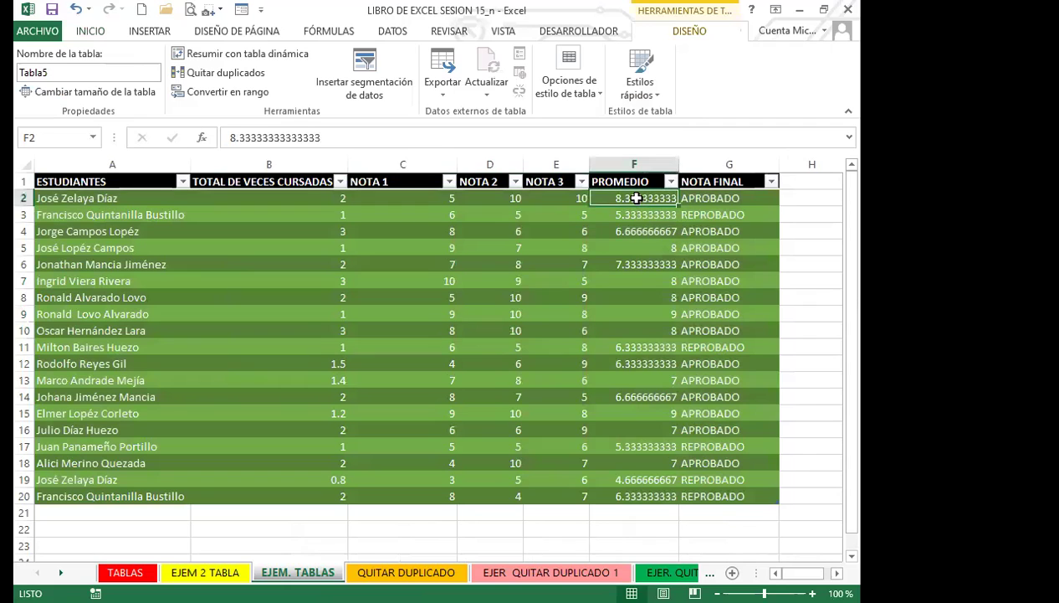
{"action": "left_click", "coordinate": [701, 199]}
{"action": "left_click_drag", "start_coordinate": [633, 198], "coordinate": [621, 493]}
{"action": "key", "text": "ctrl+z"}
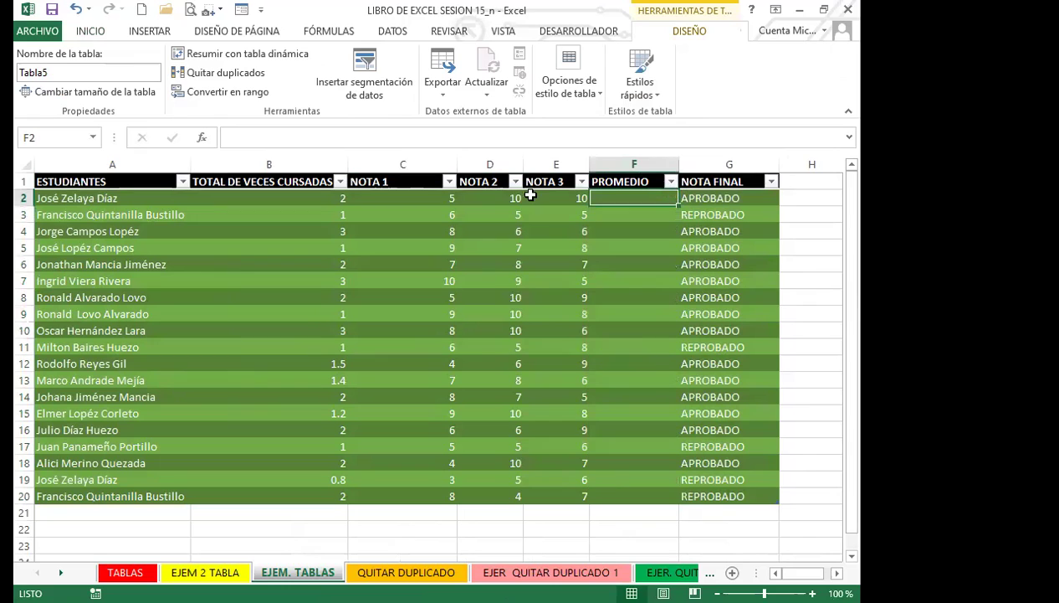
- Fill the PROMEDIO column by entering =PROMEDIO(Tabla5[@[NOTA 1 ]:[NOTA 3]]) in F2
{"action": "left_click", "coordinate": [270, 138]}
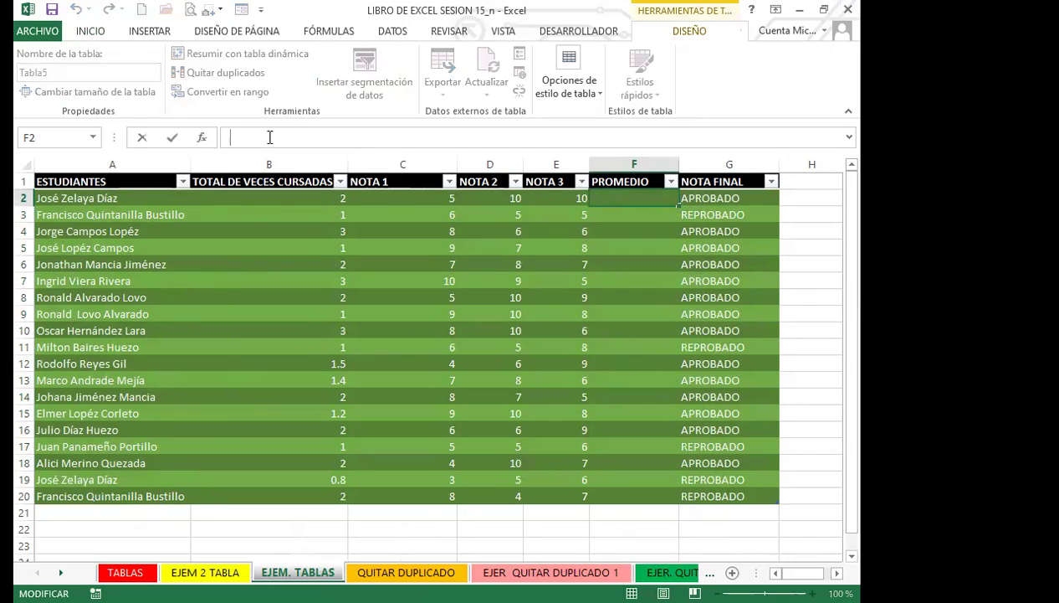
{"action": "type", "text": "=PRO"}
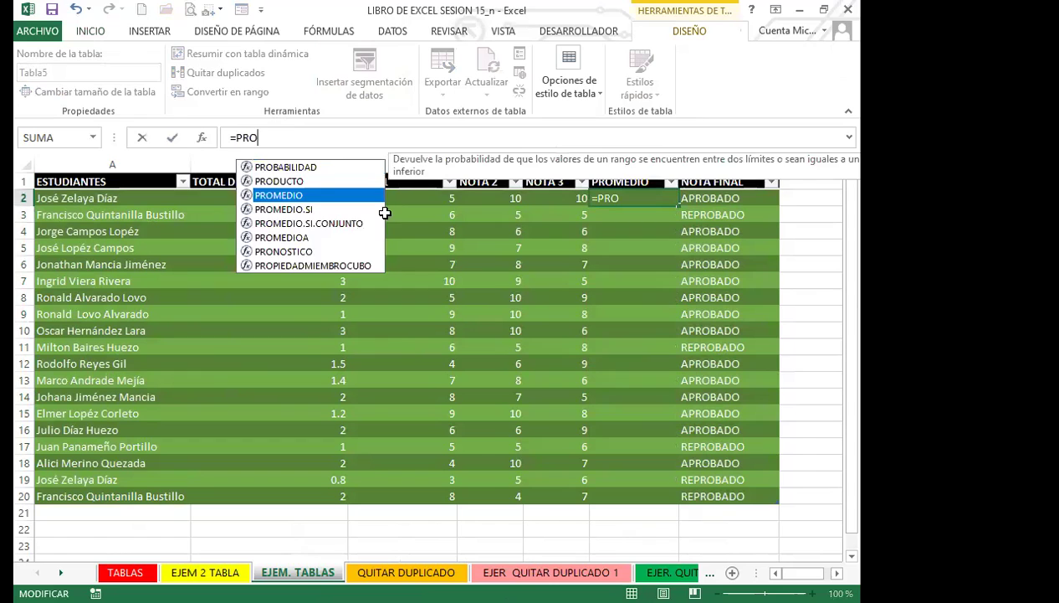
{"action": "key", "text": "Tab"}
{"action": "left_click_drag", "start_coordinate": [338, 198], "coordinate": [540, 201]}
{"action": "left_click_drag", "start_coordinate": [411, 197], "coordinate": [542, 201]}
{"action": "key", "text": "Return"}
{"action": "left_click", "coordinate": [636, 198]}
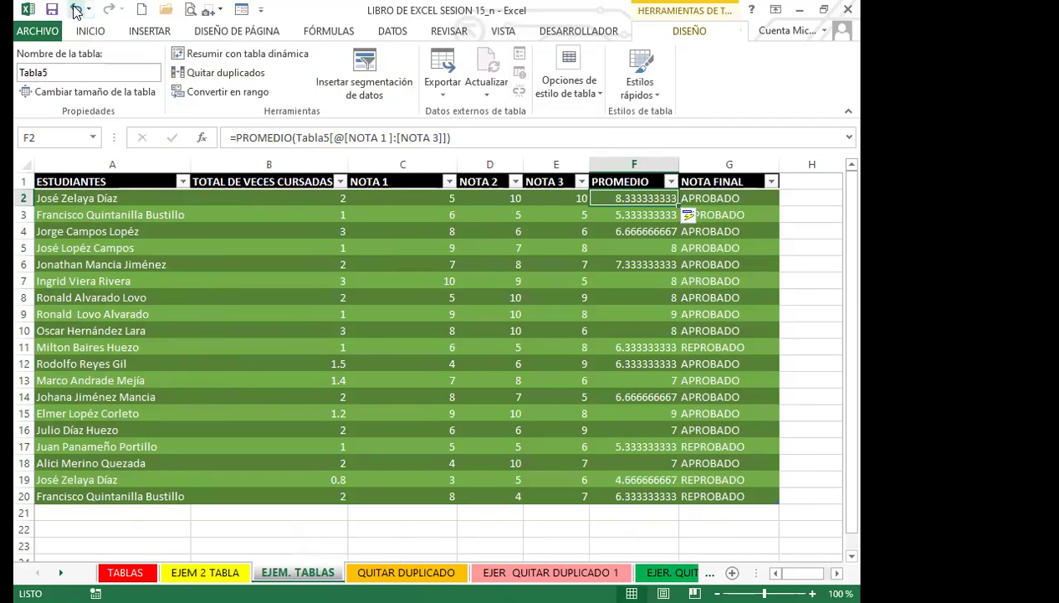
- Reduce the PROMEDIO values in F2:F20 to one decimal place
{"action": "left_click", "coordinate": [89, 31]}
{"action": "left_click_drag", "start_coordinate": [641, 197], "coordinate": [627, 494]}
{"action": "left_click", "coordinate": [426, 92]}
{"action": "left_click", "coordinate": [426, 92]}
{"action": "left_click", "coordinate": [425, 94]}
{"action": "left_click", "coordinate": [426, 94]}
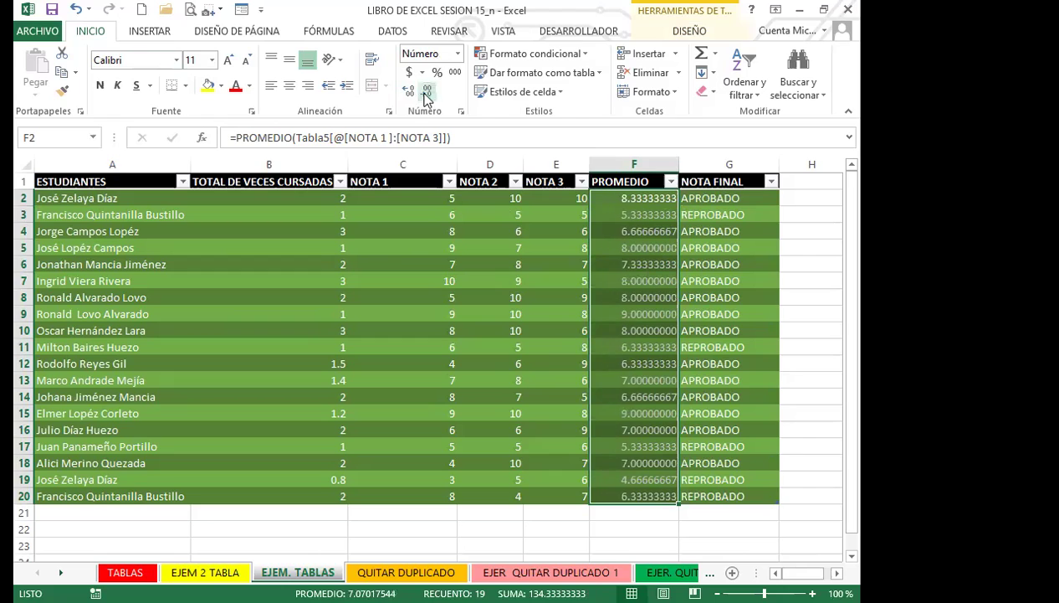
{"action": "left_click", "coordinate": [425, 94]}
{"action": "left_click", "coordinate": [426, 94]}
{"action": "left_click", "coordinate": [426, 94]}
{"action": "left_click", "coordinate": [426, 94]}
{"action": "left_click", "coordinate": [427, 95]}
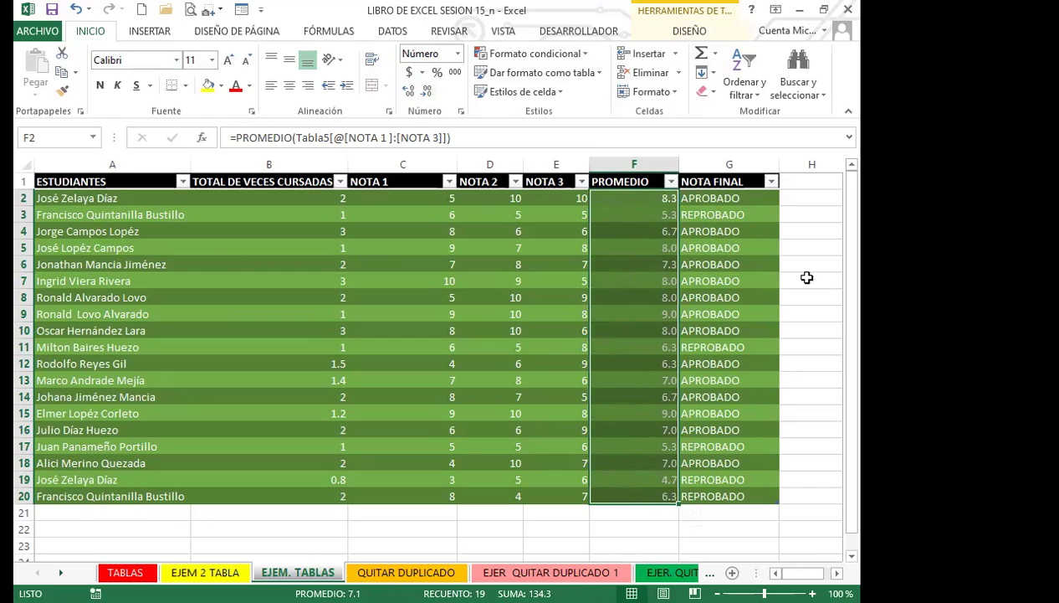
{"action": "left_click", "coordinate": [685, 197]}
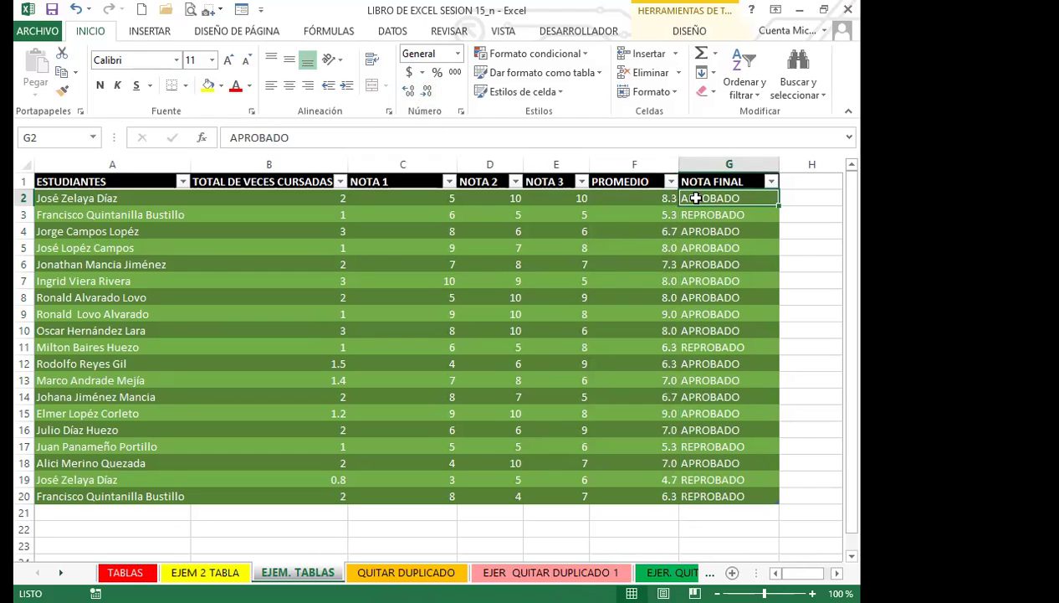
{"action": "left_click", "coordinate": [317, 137]}
{"action": "left_click_drag", "start_coordinate": [316, 137], "coordinate": [209, 134]}
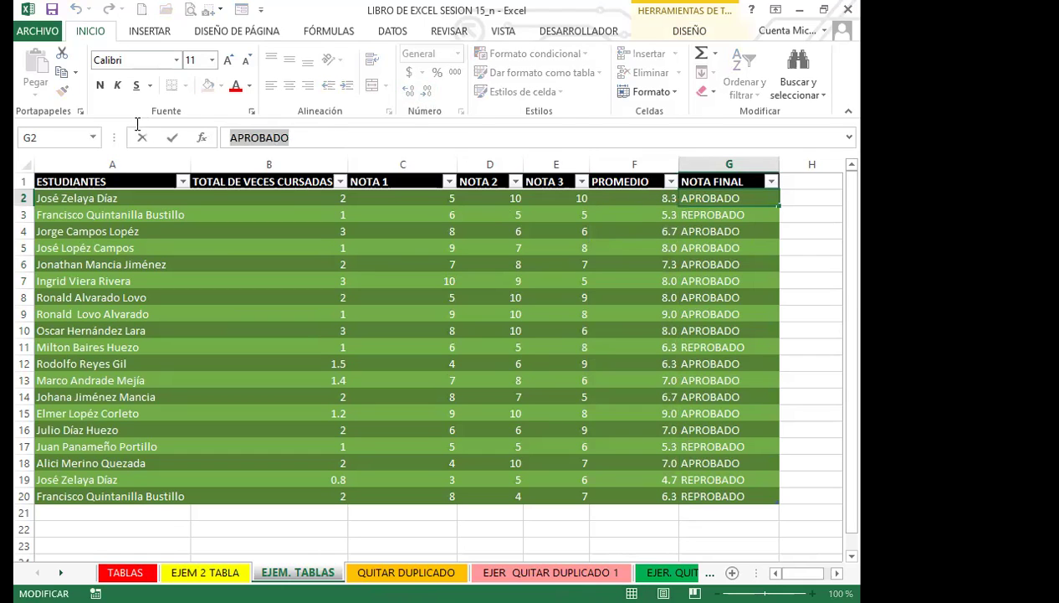
{"action": "type", "text": "="}
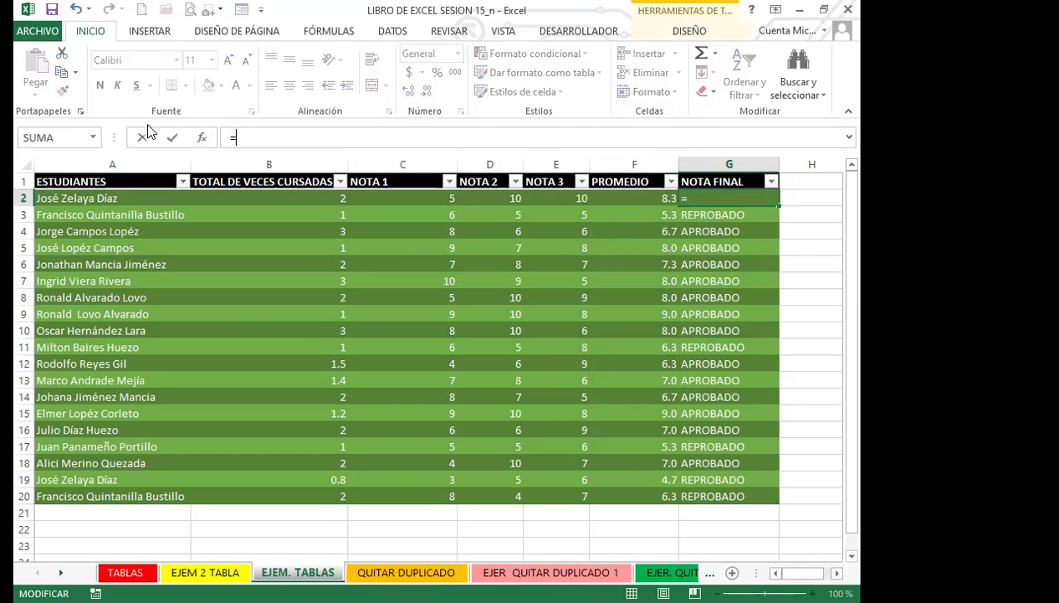
{"action": "type", "text": "SI"}
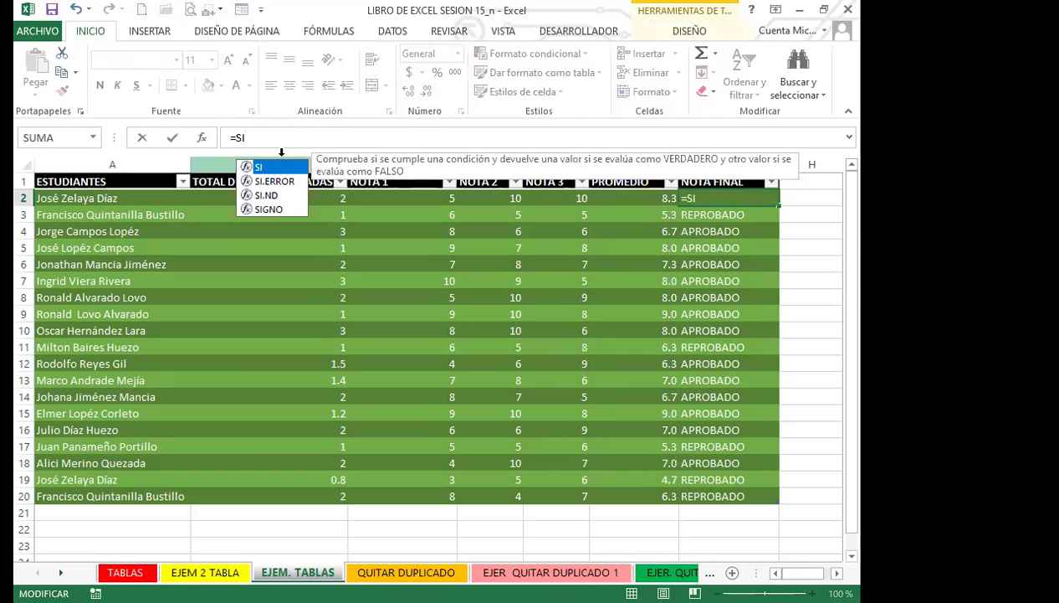
{"action": "type", "text": "("}
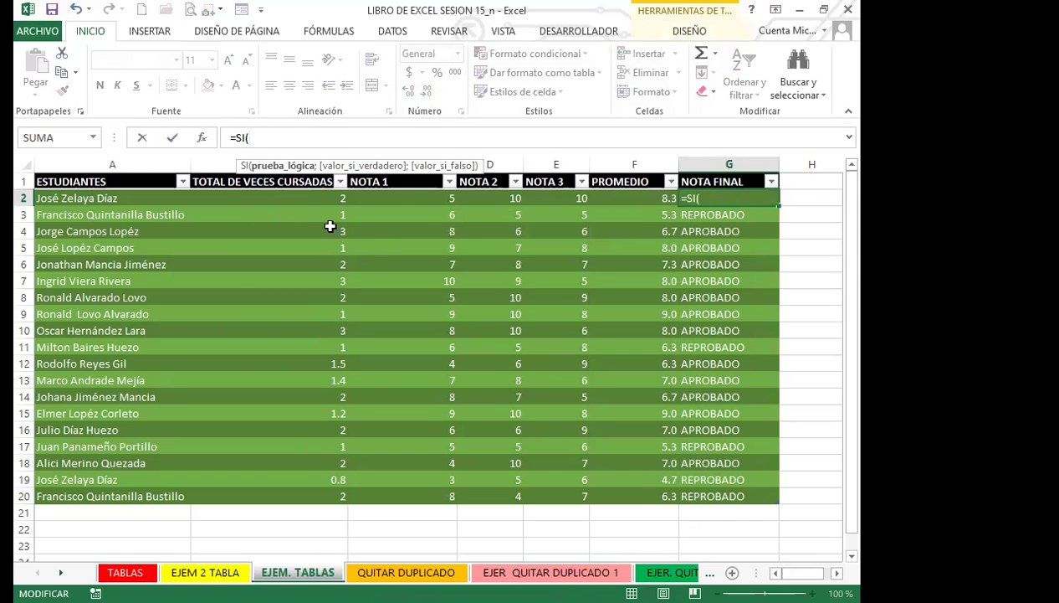
{"action": "left_click", "coordinate": [626, 203]}
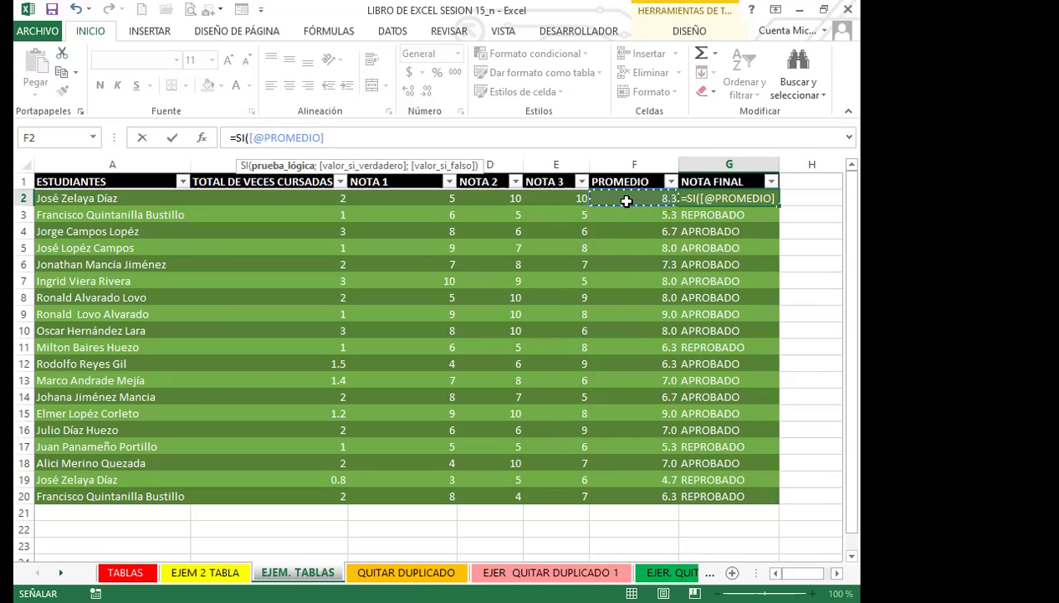
{"action": "type", "text": ">"}
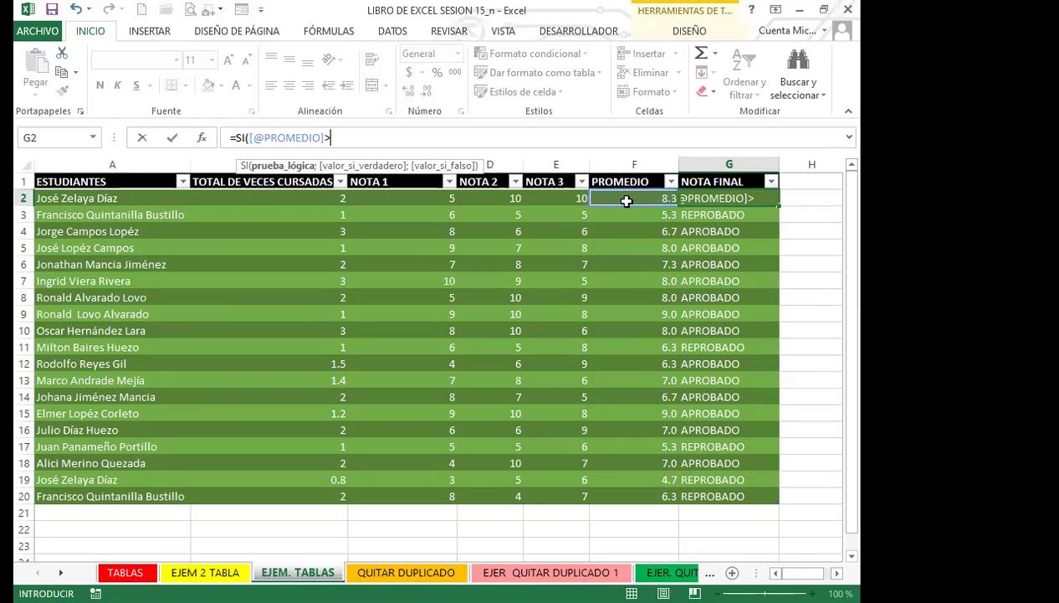
{"action": "type", "text": "6"}
{"action": "key", "text": "BackSpace"}
{"action": "type", "text": "=6;"}
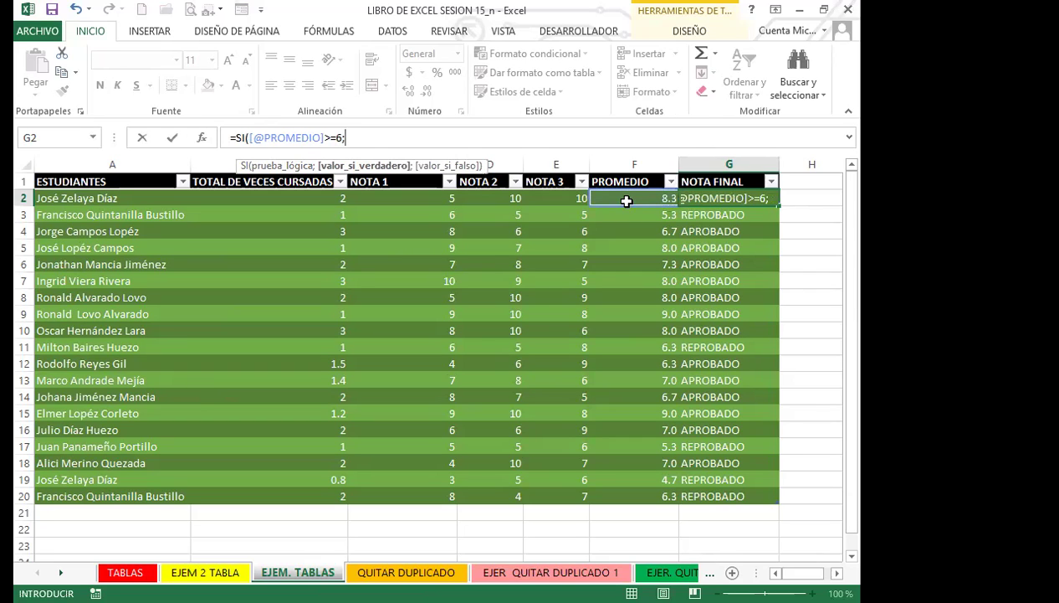
{"action": "type", "text": "\"APRO"}
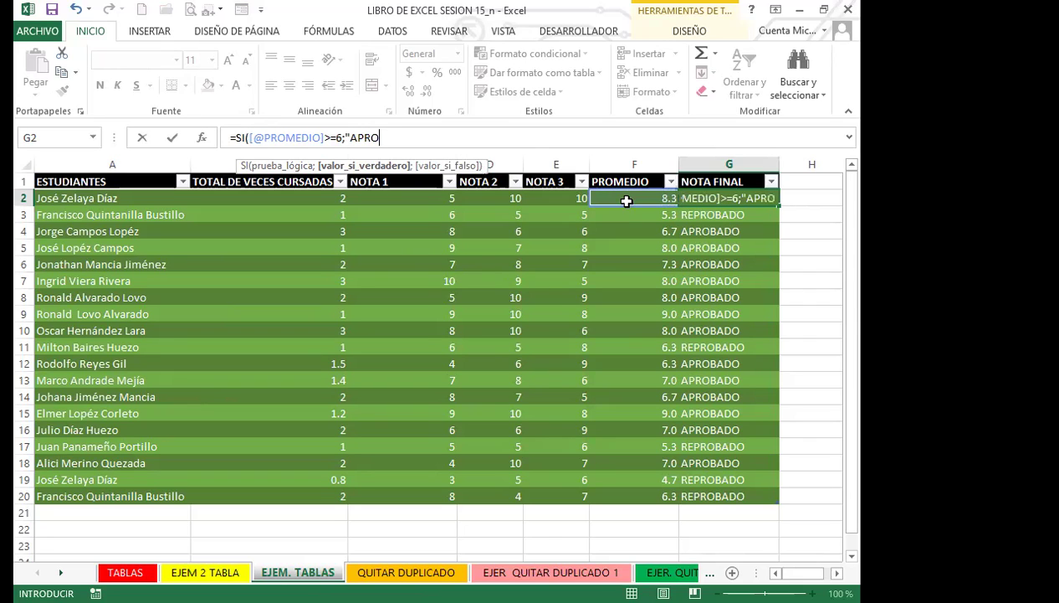
{"action": "type", "text": "BADI\""}
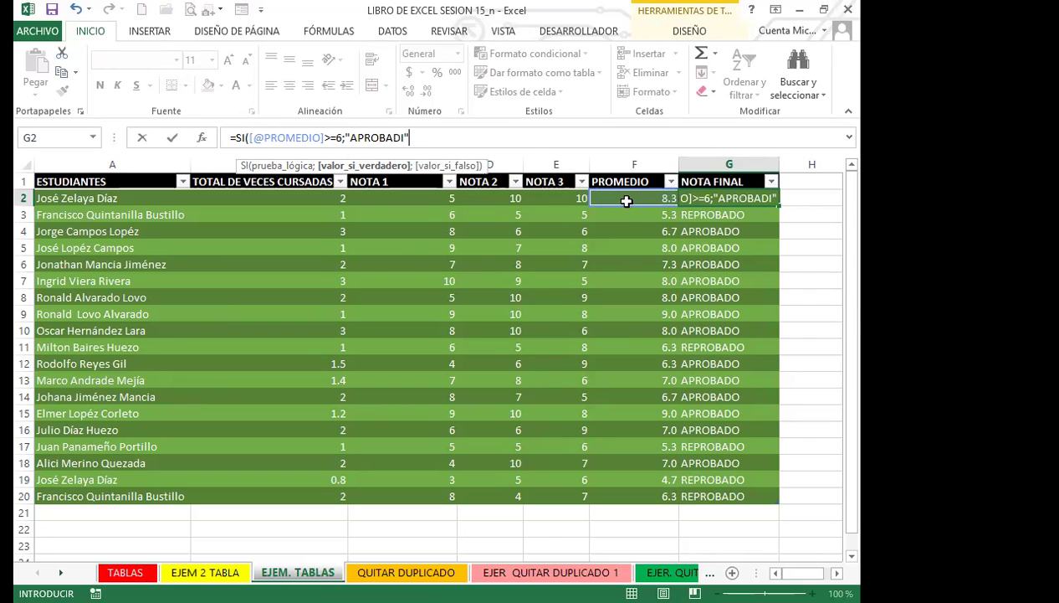
{"action": "key", "text": "BackSpace"}
{"action": "key", "text": "BackSpace"}
{"action": "type", "text": "O\";\"REPROBADO"}
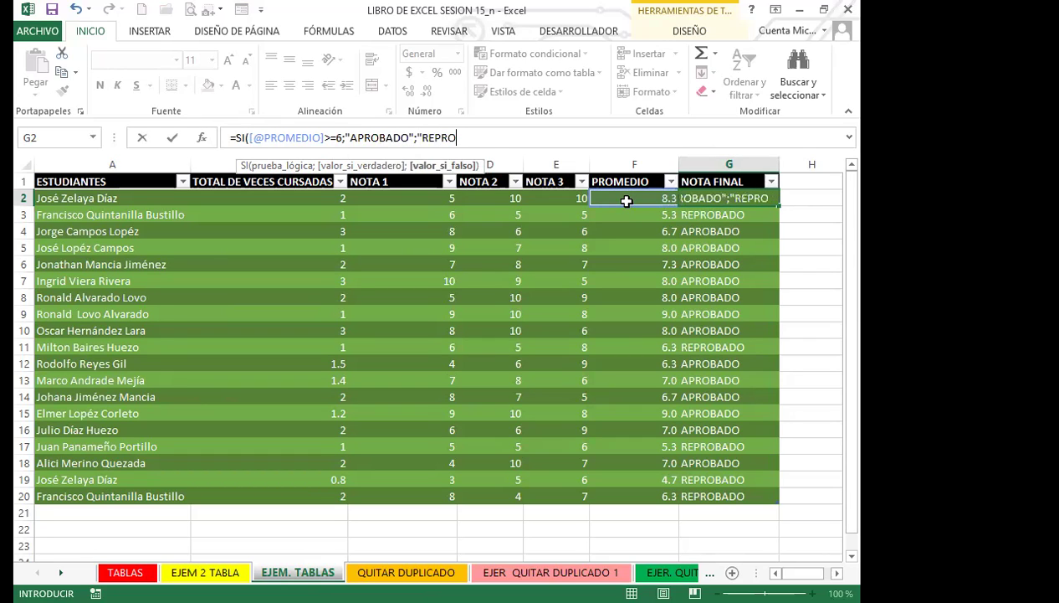
{"action": "key", "text": "BackSpace"}
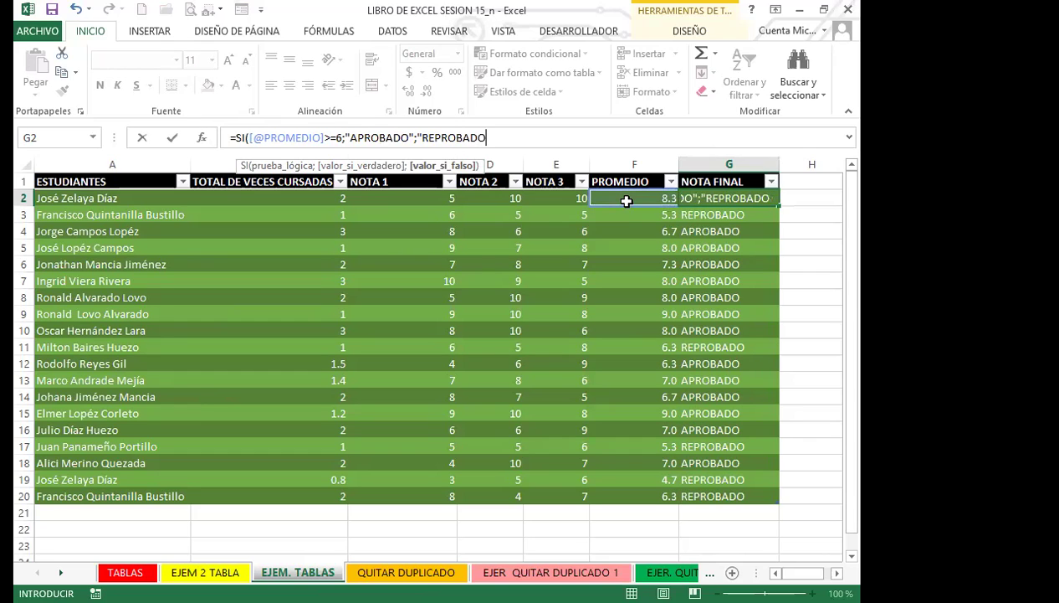
{"action": "type", "text": "\""}
{"action": "key", "text": "Return"}
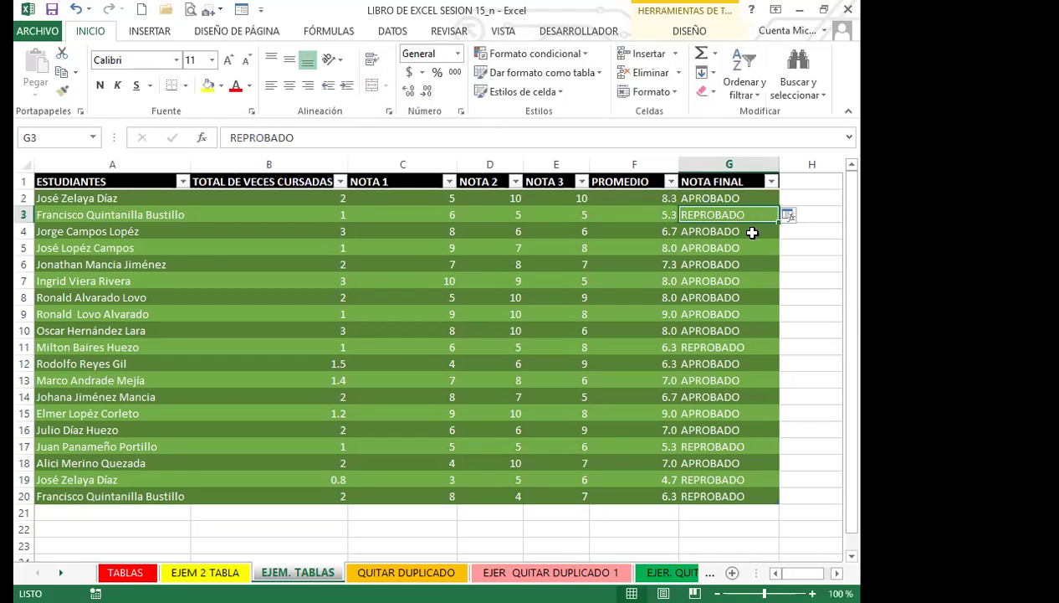
- Fill the G2 formula down the NOTA FINAL column through G20
{"action": "left_click", "coordinate": [729, 198]}
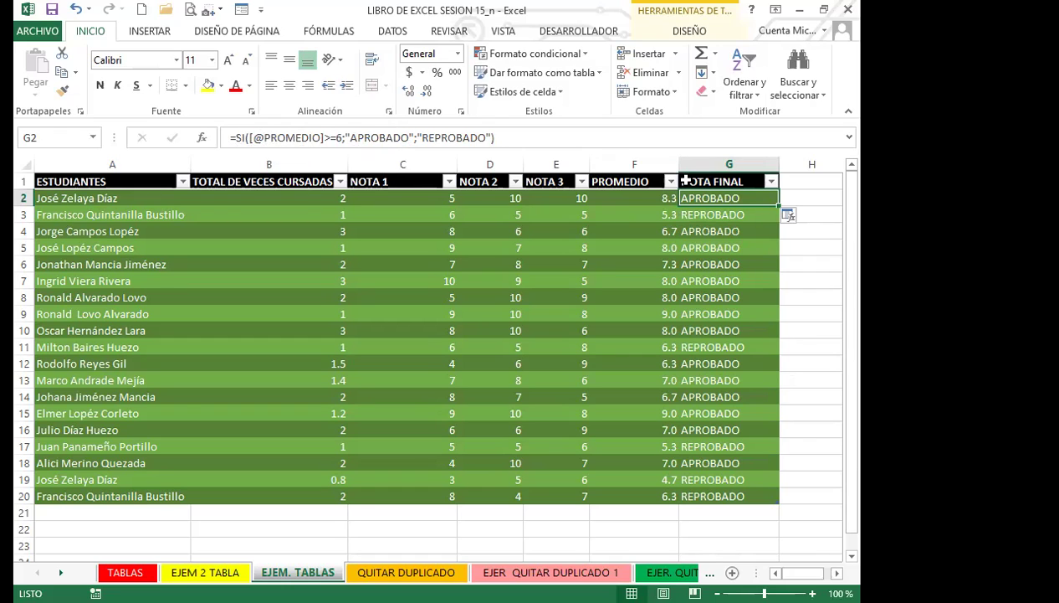
{"action": "left_click", "coordinate": [731, 212]}
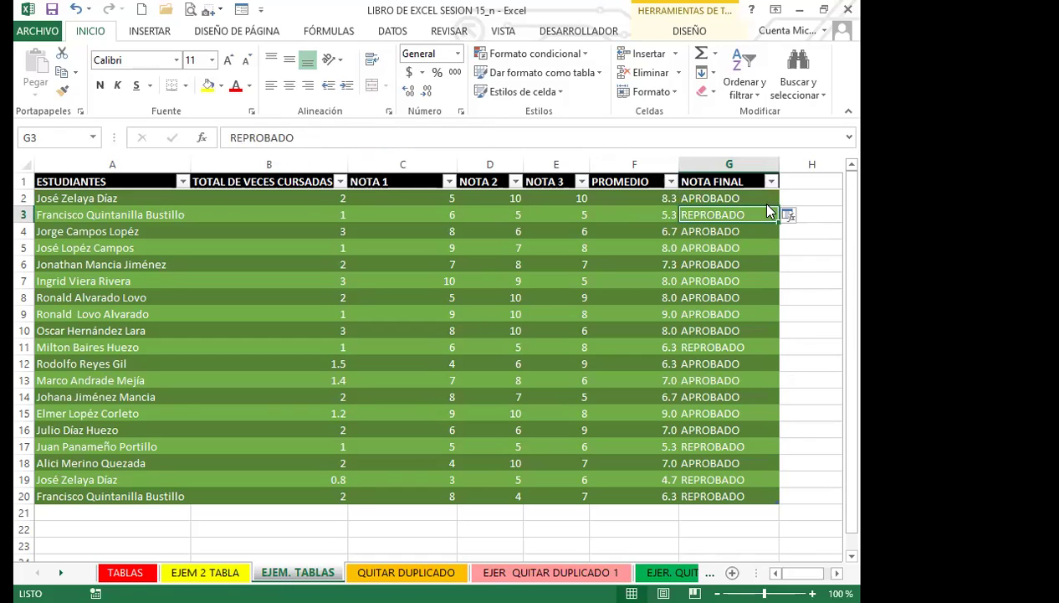
{"action": "left_click", "coordinate": [766, 198]}
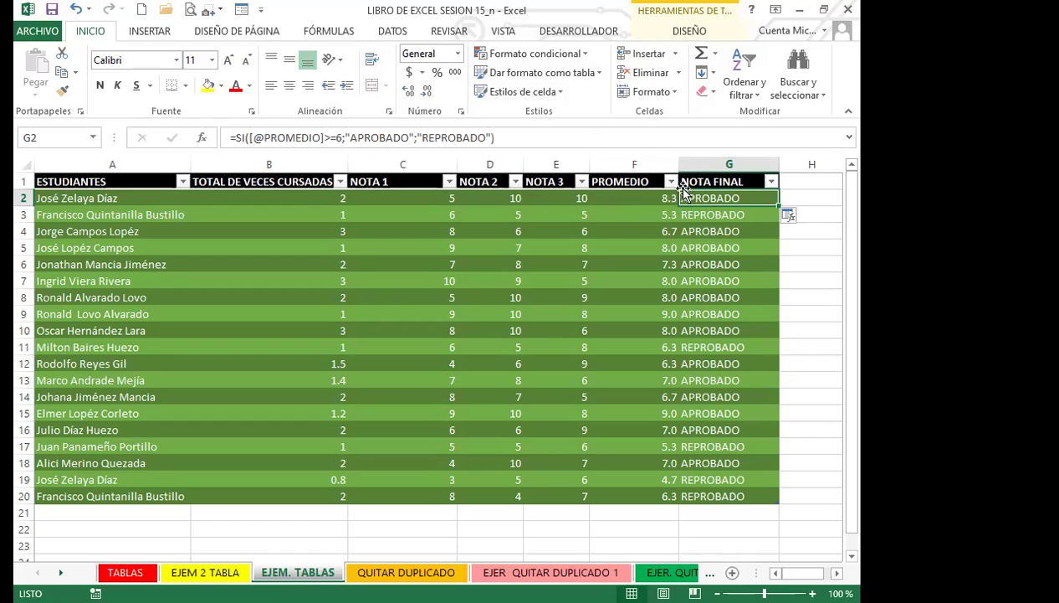
{"action": "double_click", "coordinate": [781, 205]}
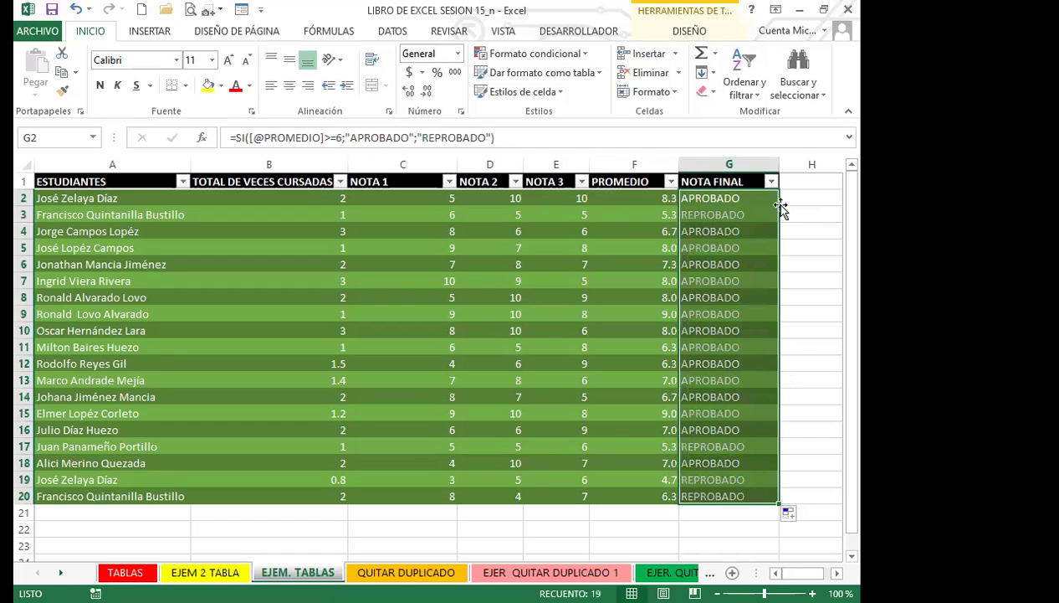
- Examine the formulas in several NOTA FINAL cells to check that each row uses the SI formula
{"action": "left_click", "coordinate": [720, 197]}
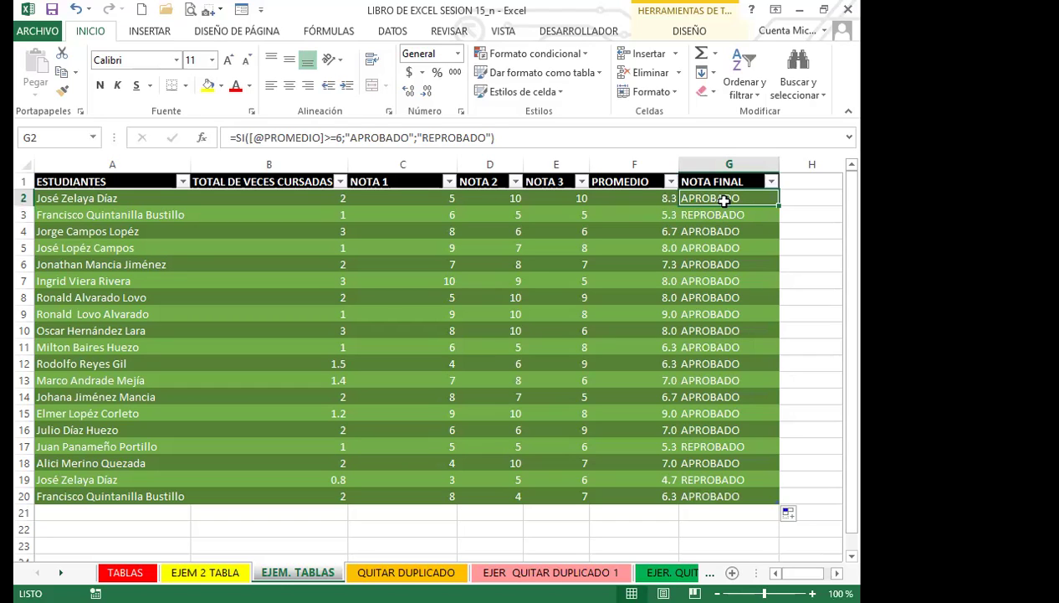
{"action": "left_click", "coordinate": [724, 215]}
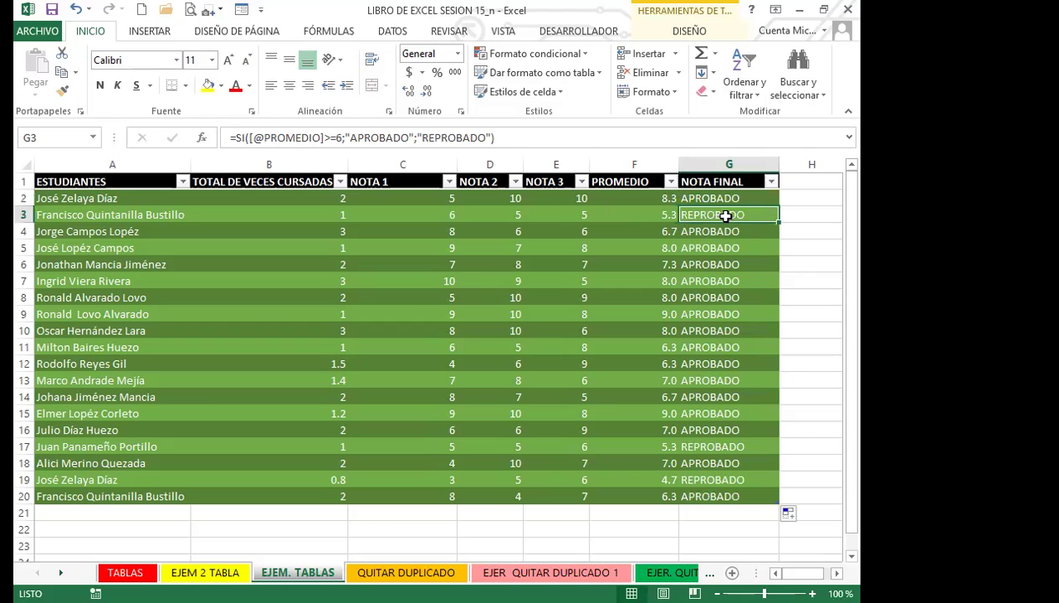
{"action": "left_click", "coordinate": [733, 236]}
{"action": "left_click", "coordinate": [735, 248]}
{"action": "left_click", "coordinate": [733, 296]}
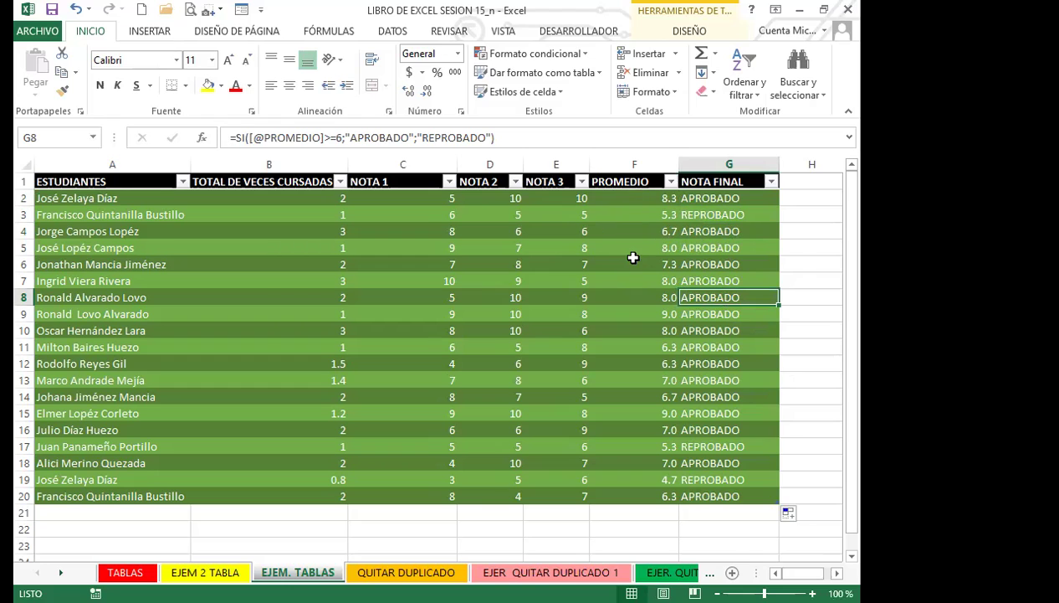
{"action": "left_click", "coordinate": [716, 199]}
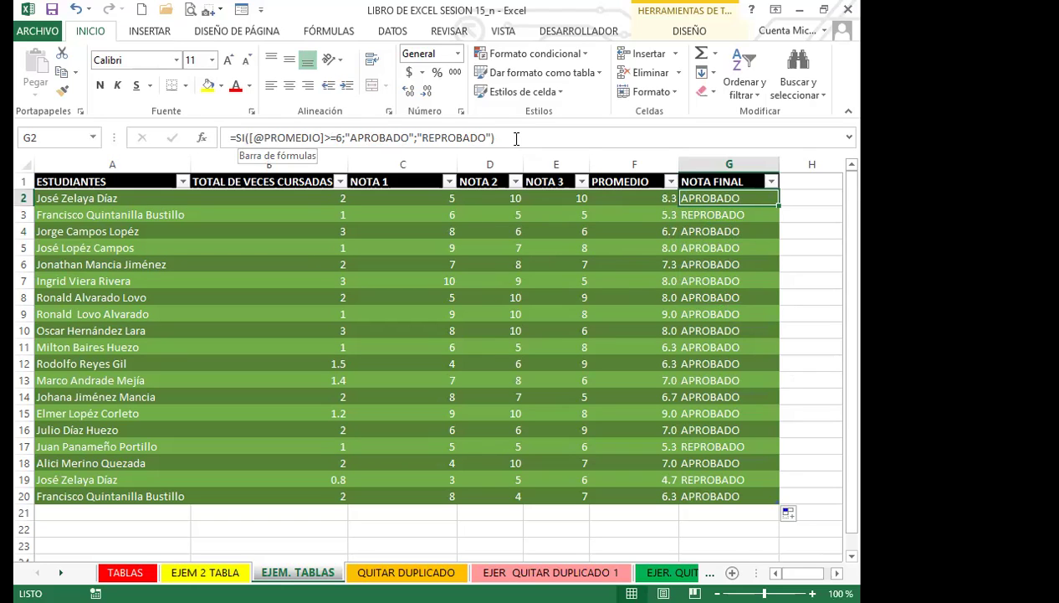
{"action": "left_click", "coordinate": [777, 205]}
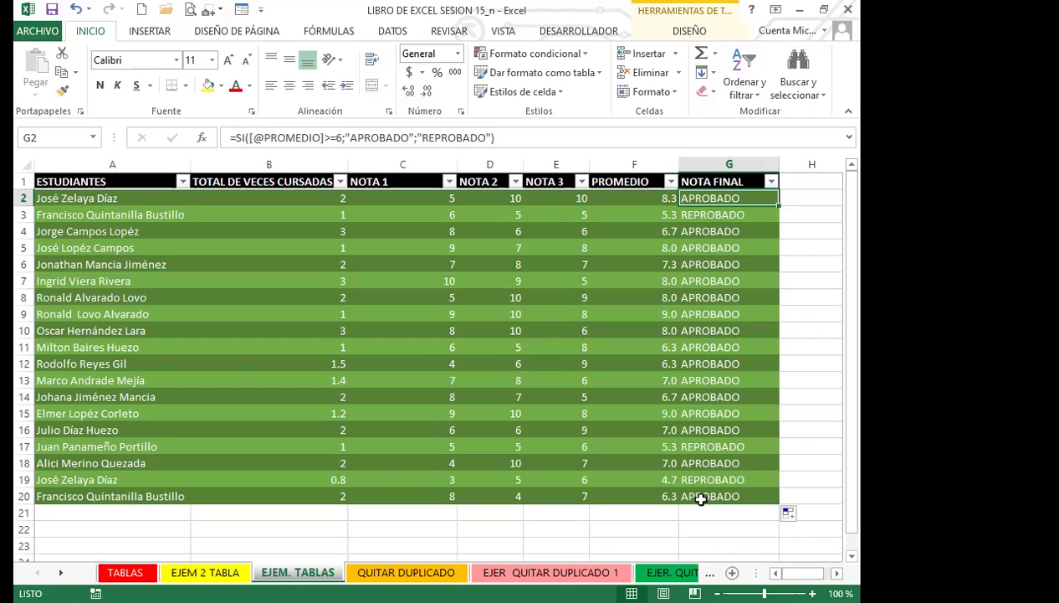
{"action": "left_click", "coordinate": [351, 360]}
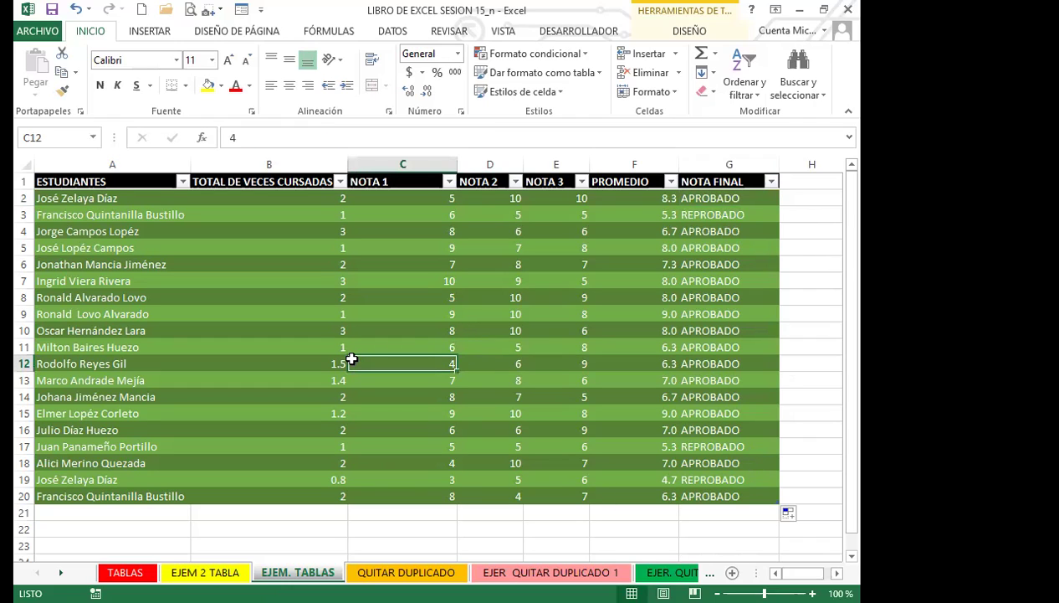
{"action": "left_click", "coordinate": [719, 259]}
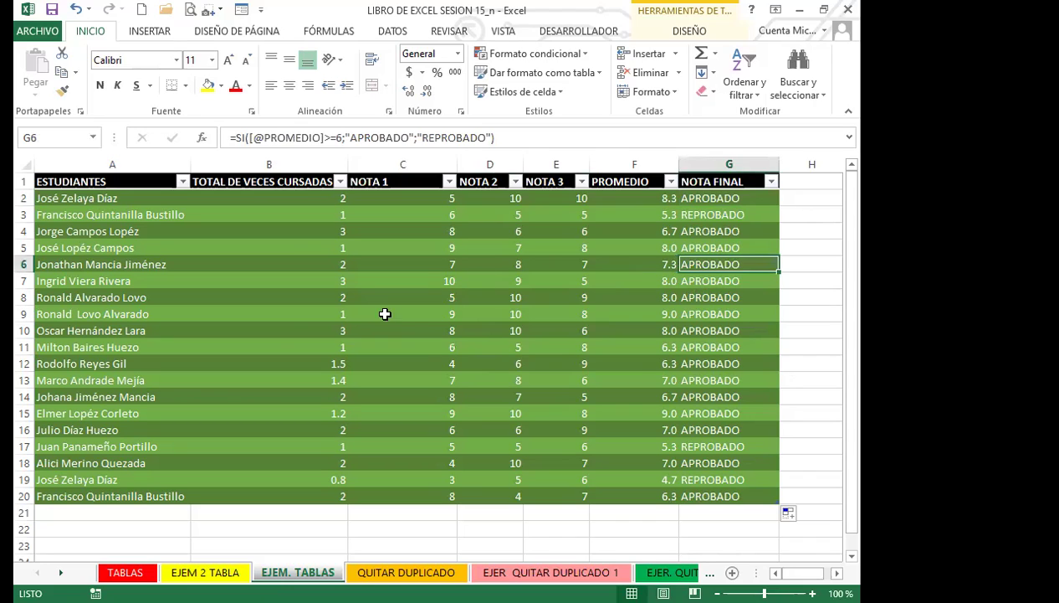
- Compare the PROMEDIO formula with the NOTA FINAL formula in several student rows
{"action": "left_click", "coordinate": [282, 301]}
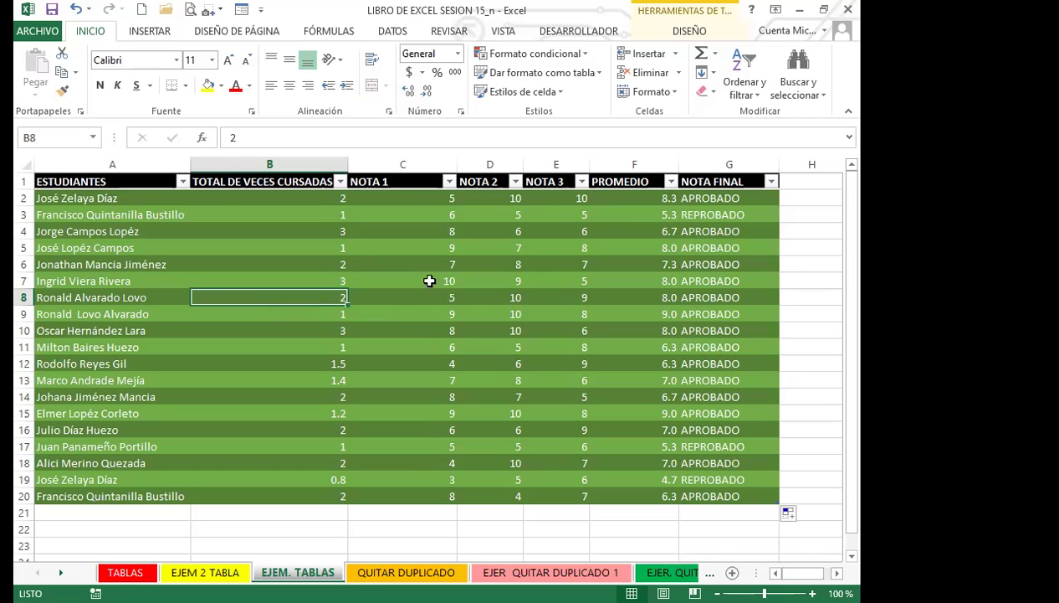
{"action": "left_click", "coordinate": [634, 221]}
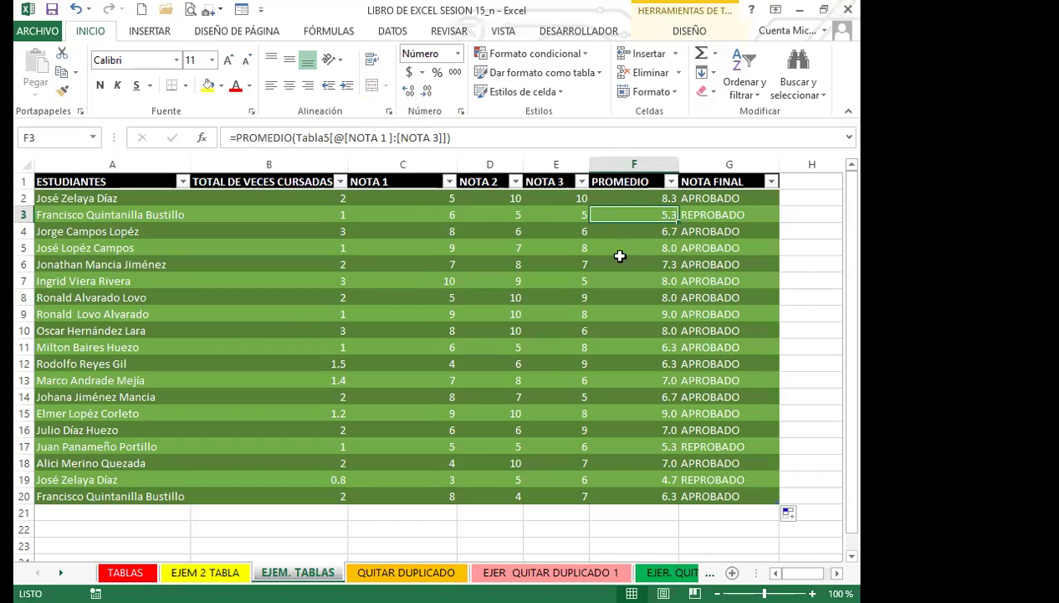
{"action": "left_click", "coordinate": [718, 216]}
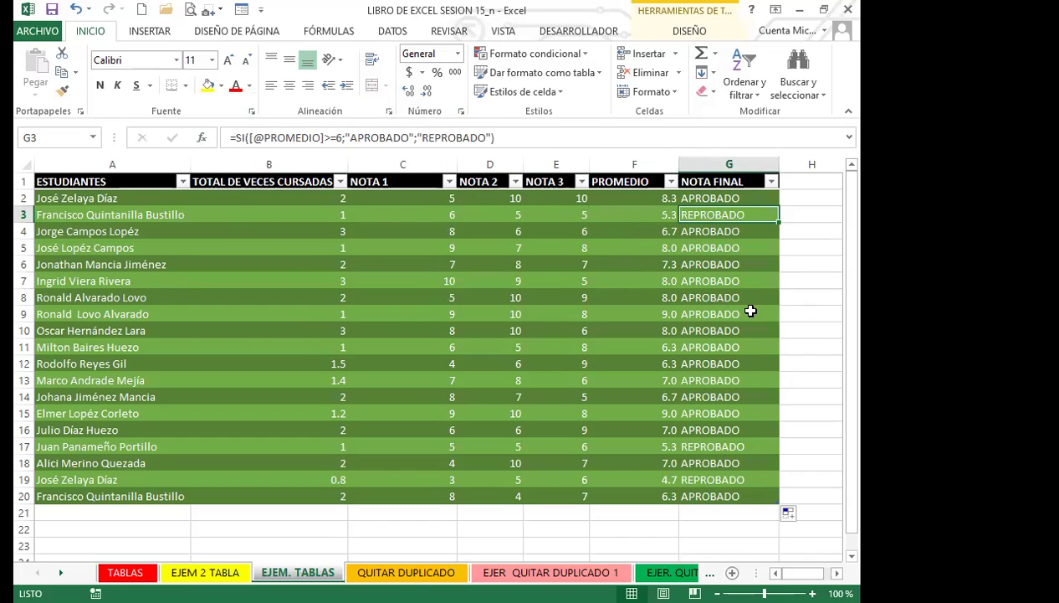
{"action": "left_click", "coordinate": [724, 299]}
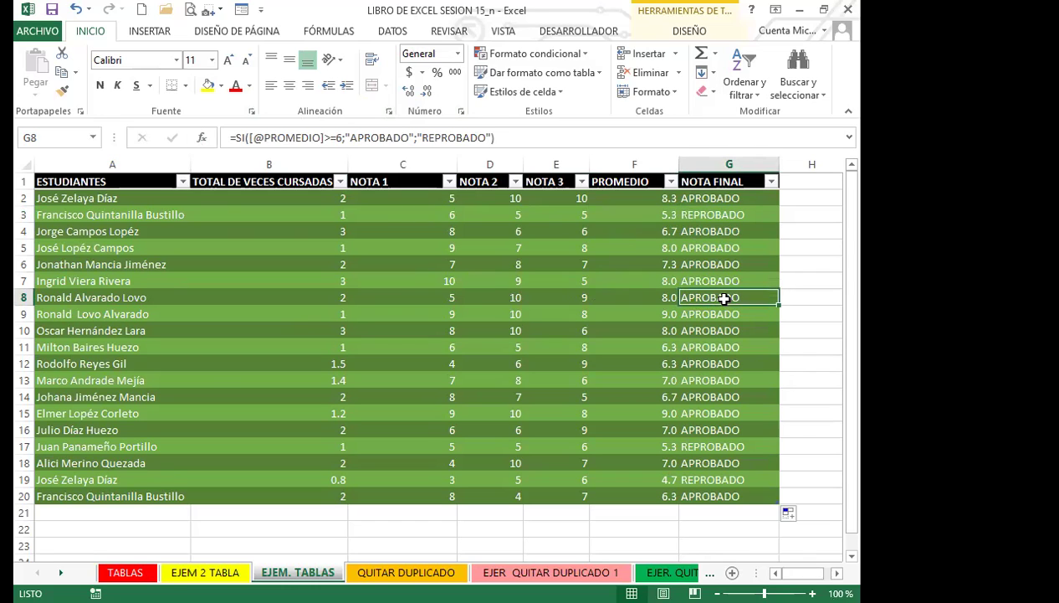
{"action": "key", "text": "F5"}
{"action": "left_click", "coordinate": [638, 232]}
{"action": "left_click", "coordinate": [726, 264]}
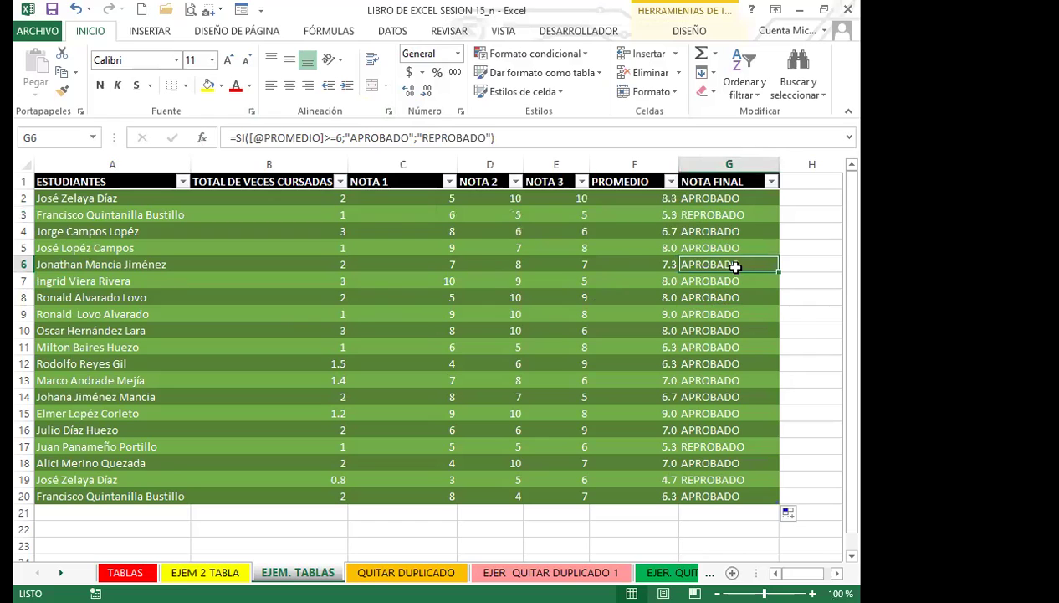
{"action": "left_click", "coordinate": [379, 291]}
{"action": "left_click", "coordinate": [400, 412]}
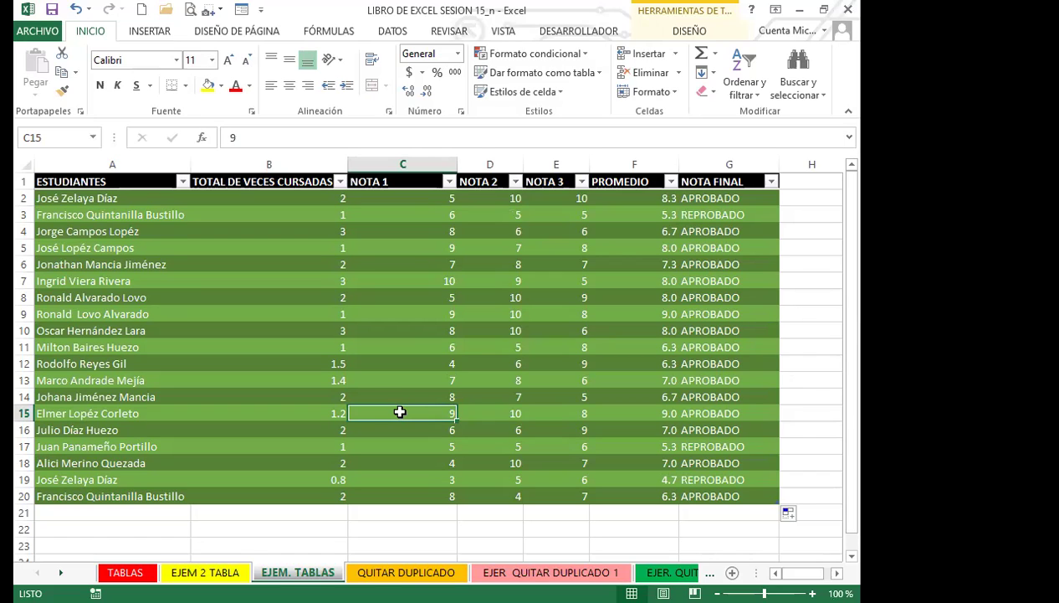
{"action": "left_click", "coordinate": [426, 349]}
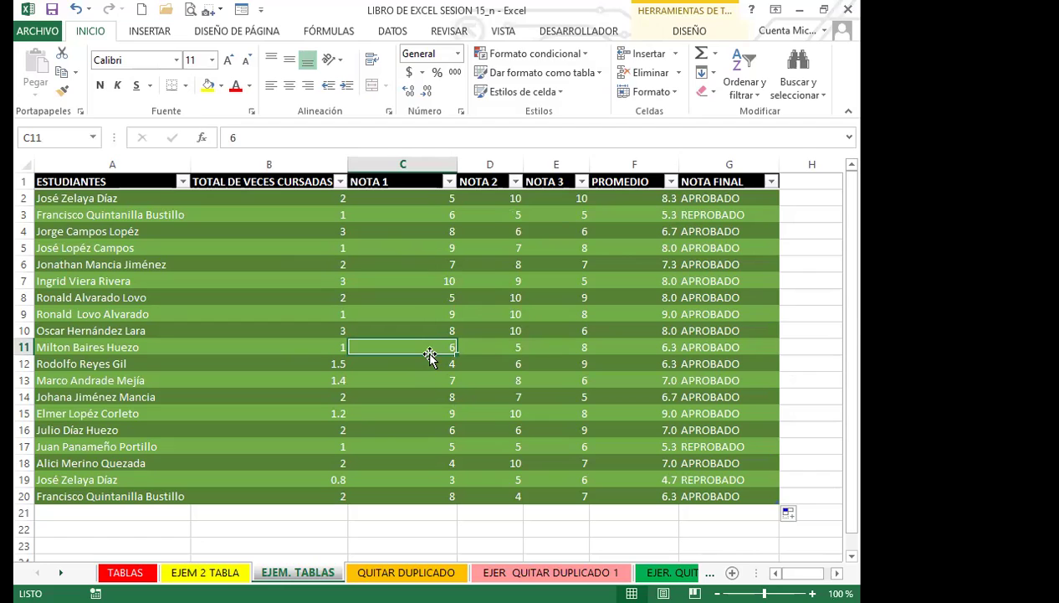
- Switch to the PowerPoint presentation, view slides 7 and 8 on exercises and removing repeated data, and return to the Excel workbook
{"action": "left_click", "coordinate": [412, 395]}
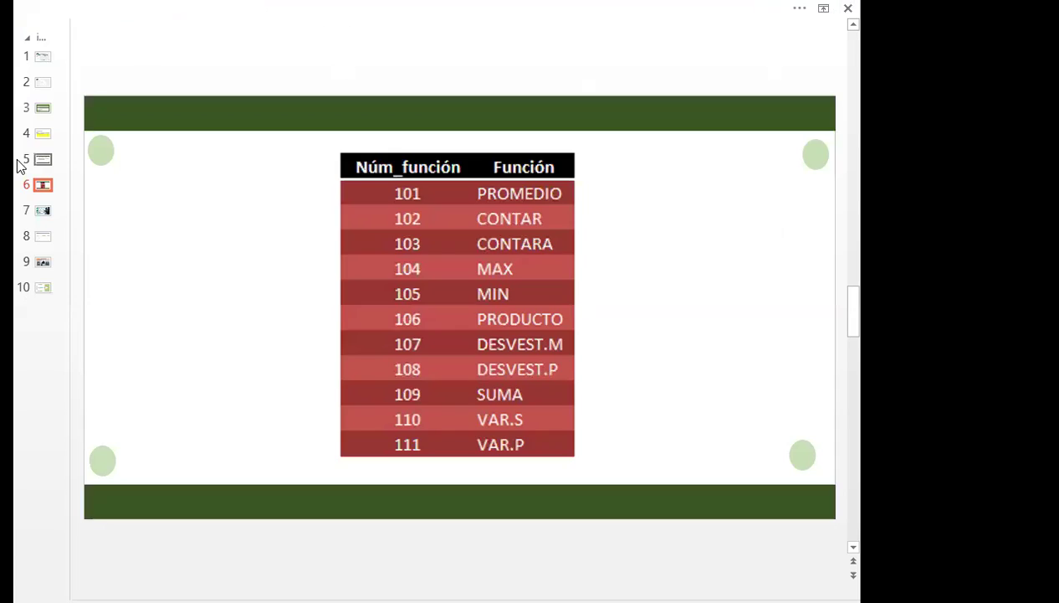
{"action": "left_click", "coordinate": [40, 209]}
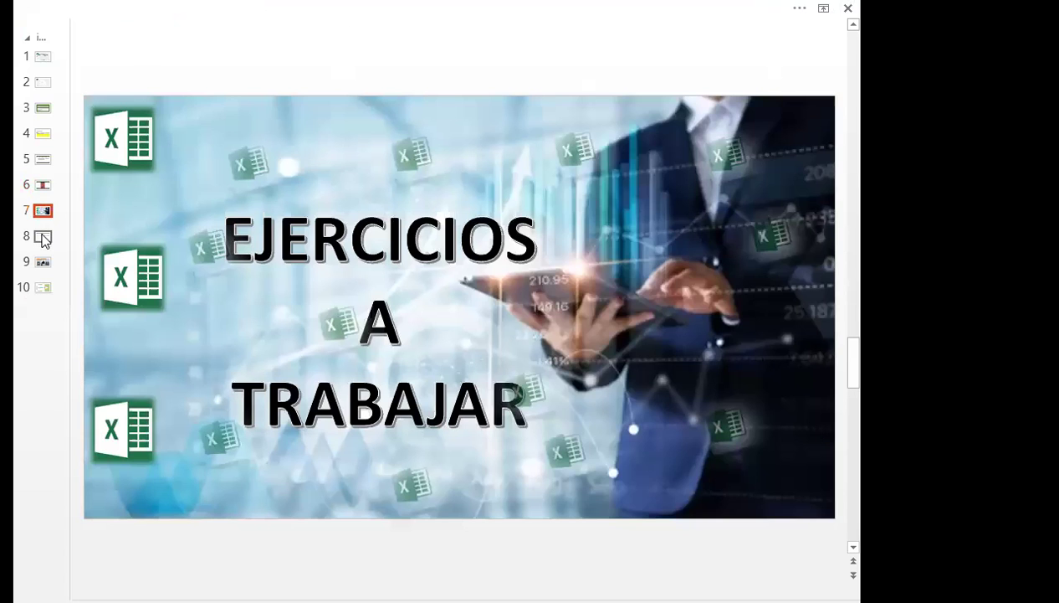
{"action": "left_click", "coordinate": [42, 239]}
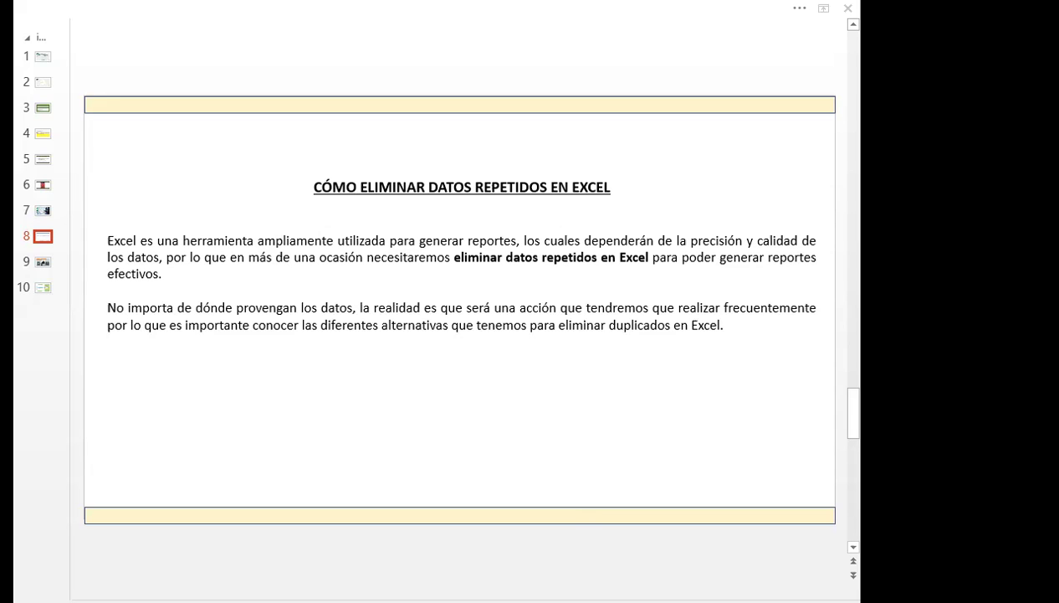
{"action": "key", "text": "alt+Tab"}
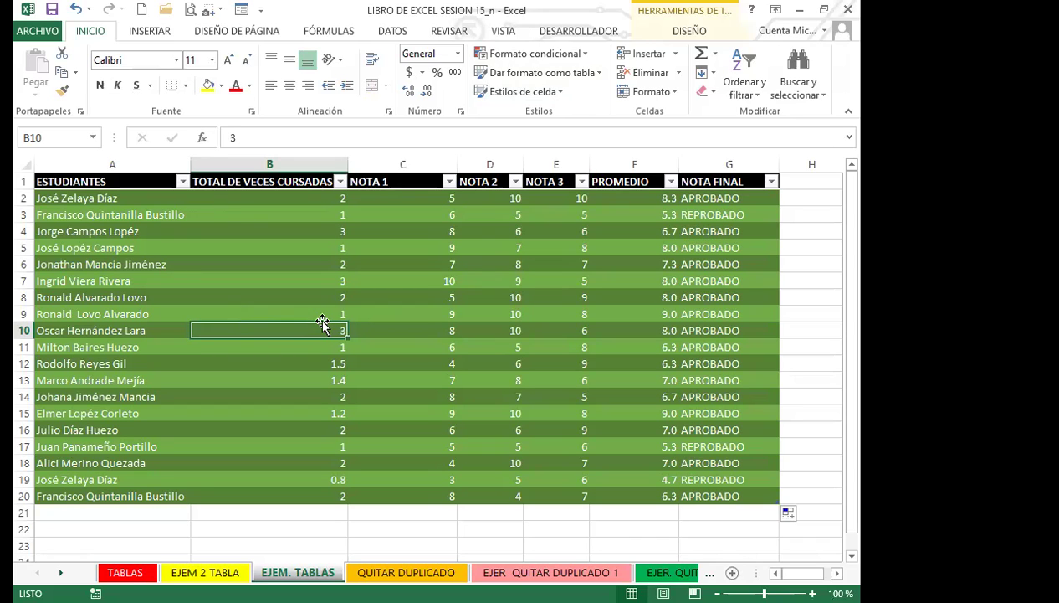
- Examine the table design tools available for the student grades table, including the Quitar duplicados command and its description
{"action": "left_click", "coordinate": [134, 322]}
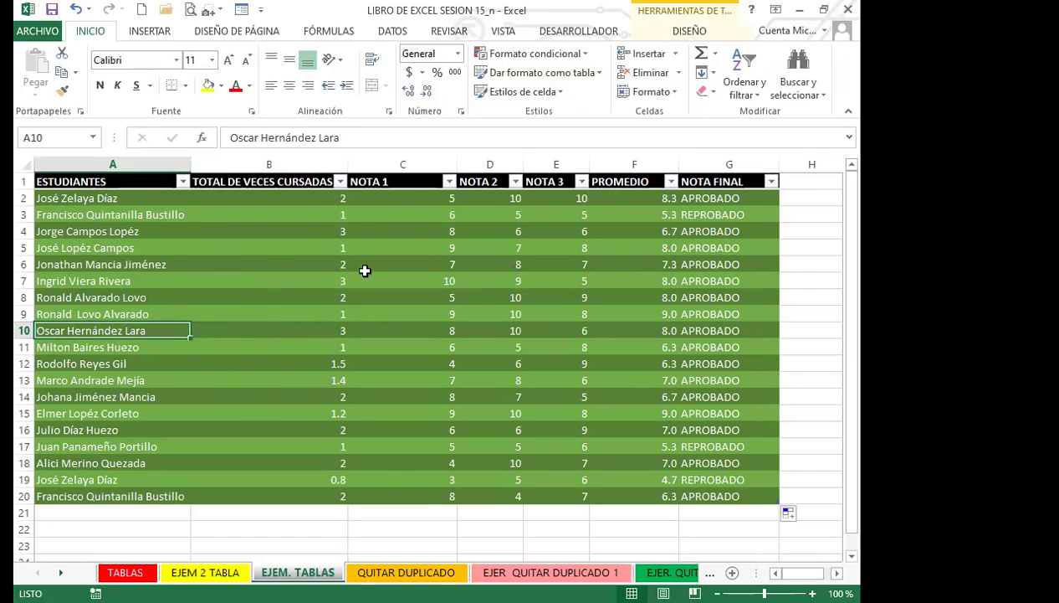
{"action": "left_click", "coordinate": [426, 332]}
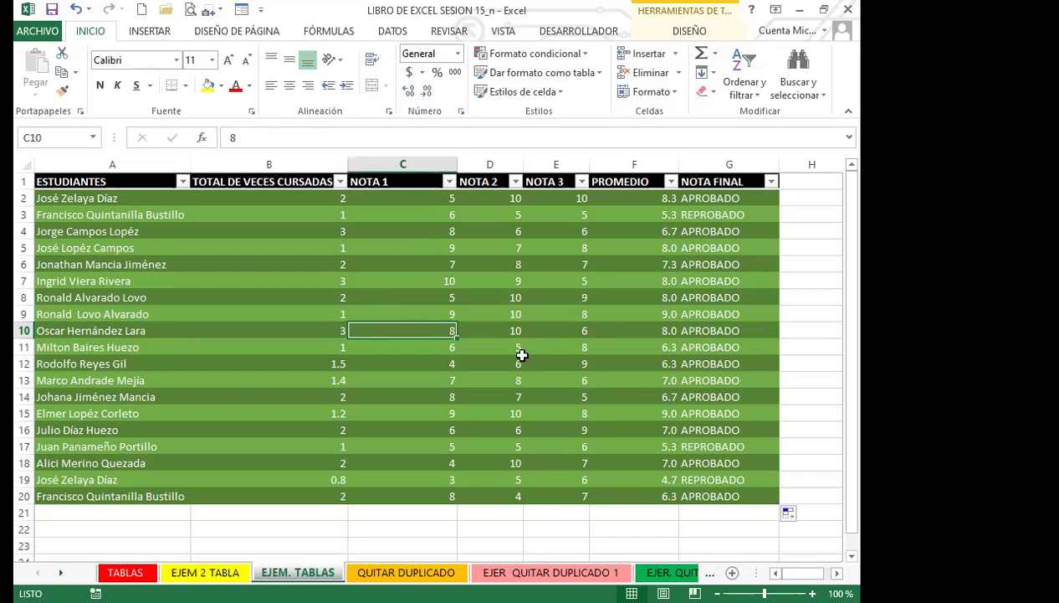
{"action": "left_click", "coordinate": [417, 313]}
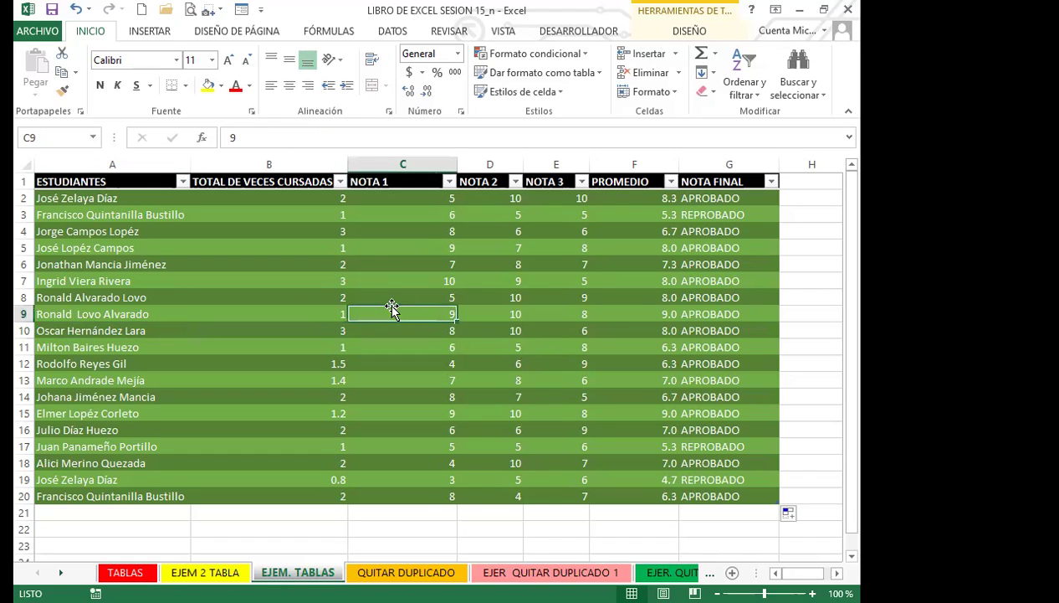
{"action": "left_click", "coordinate": [688, 31]}
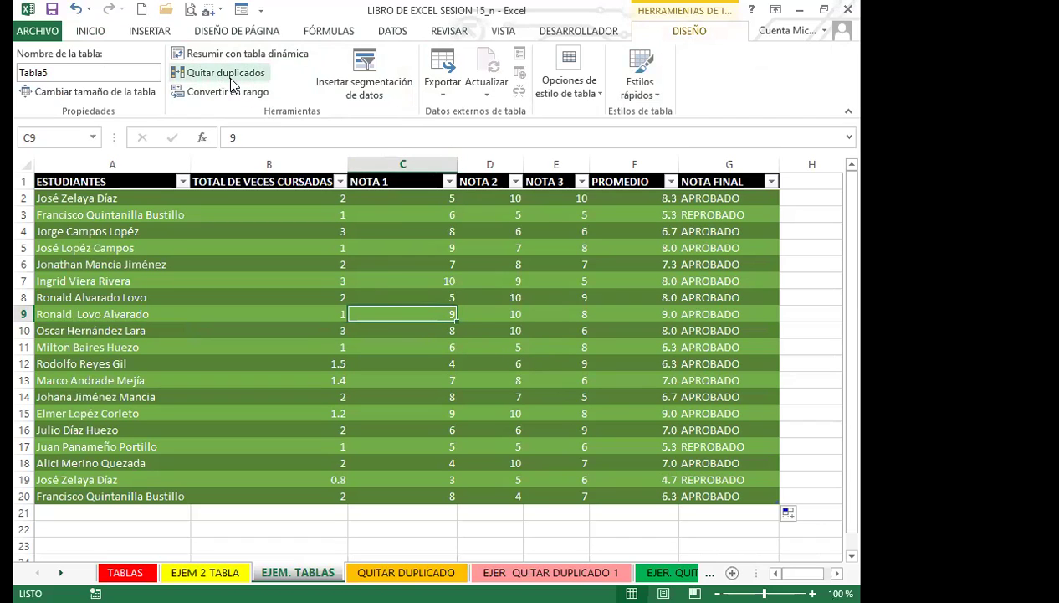
{"action": "left_click", "coordinate": [261, 326]}
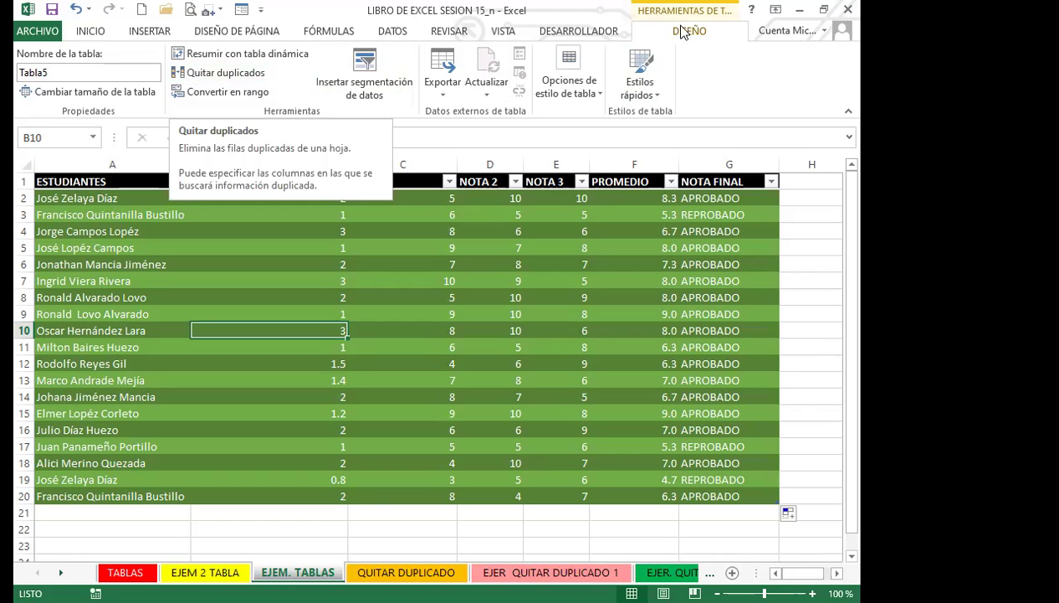
{"action": "left_click", "coordinate": [392, 300]}
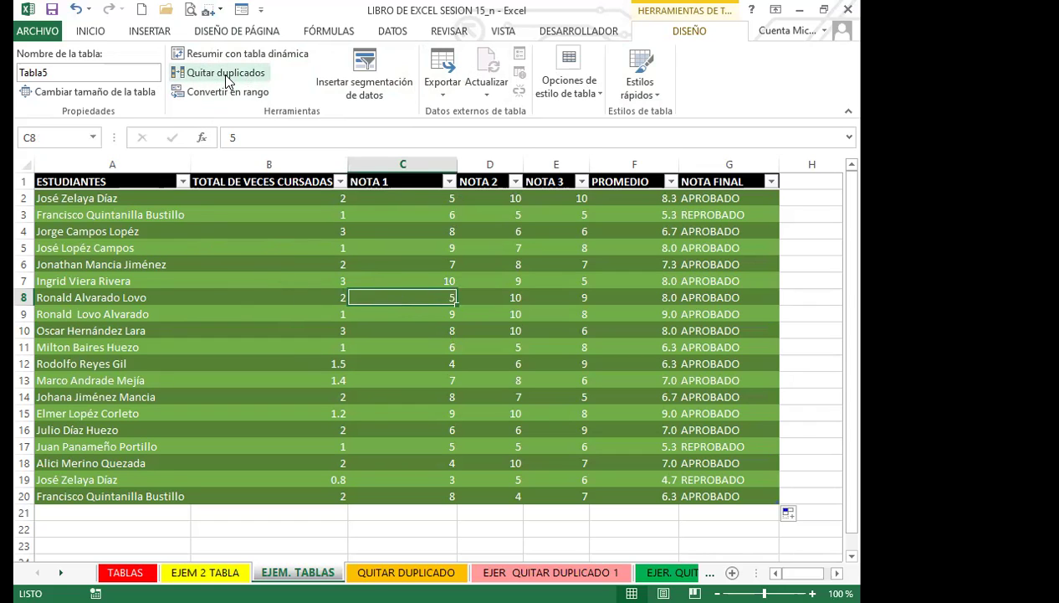
{"action": "left_click", "coordinate": [412, 342]}
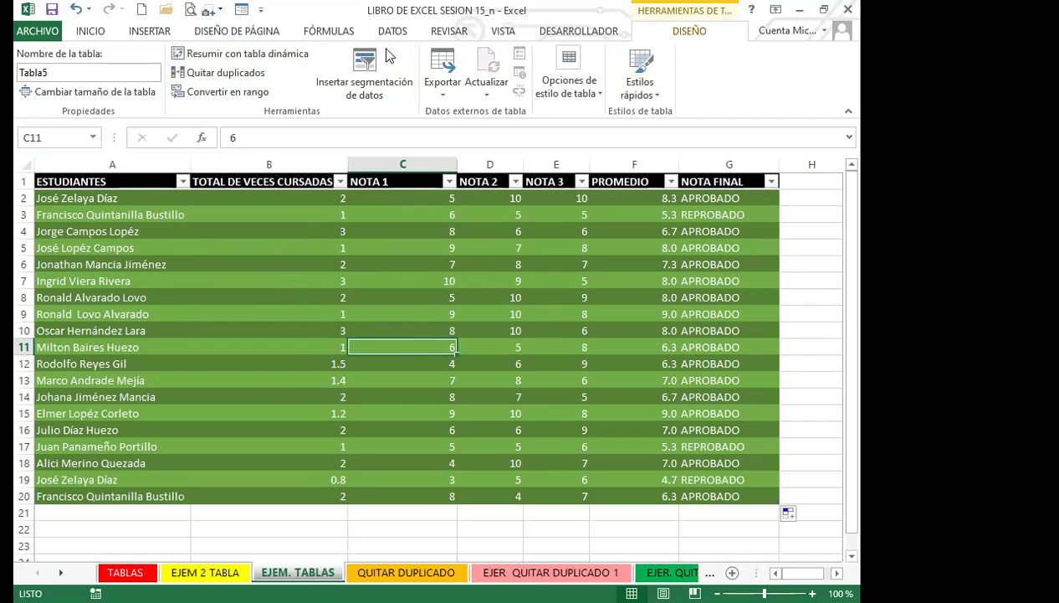
{"action": "left_click", "coordinate": [429, 262]}
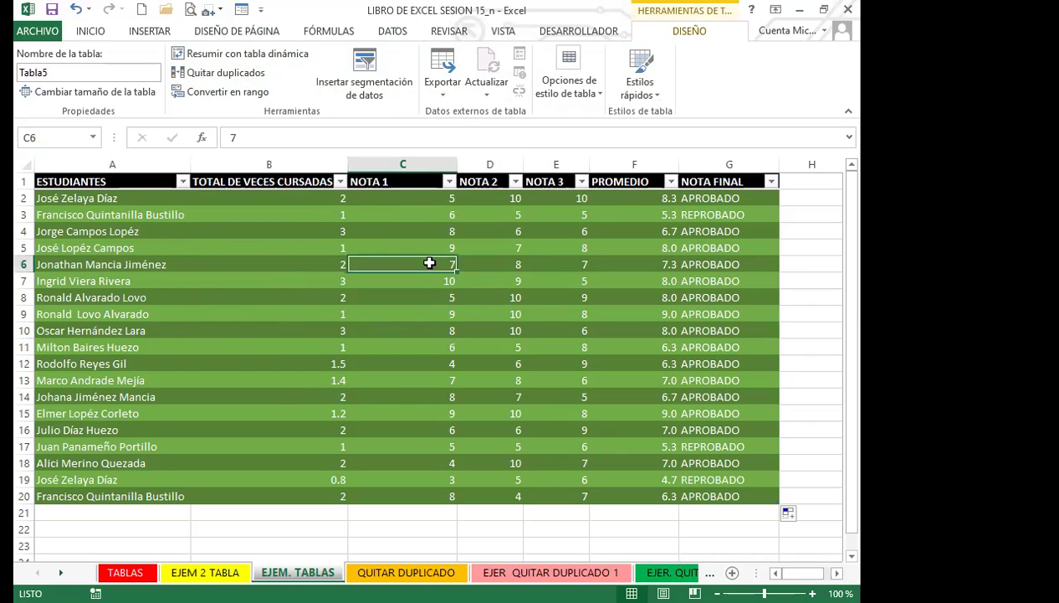
{"action": "left_click", "coordinate": [418, 315]}
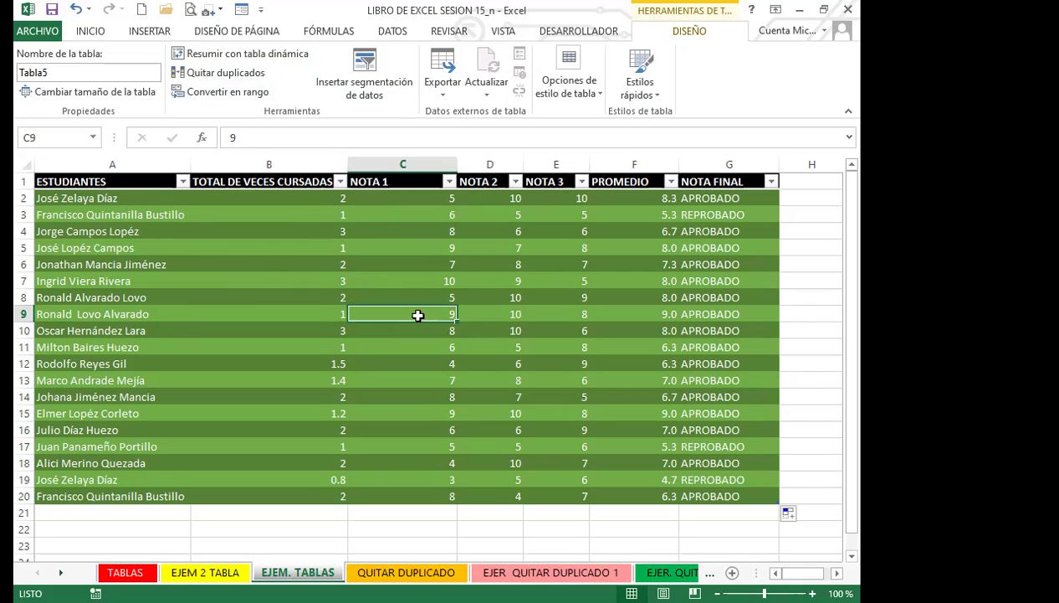
{"action": "left_click", "coordinate": [316, 331]}
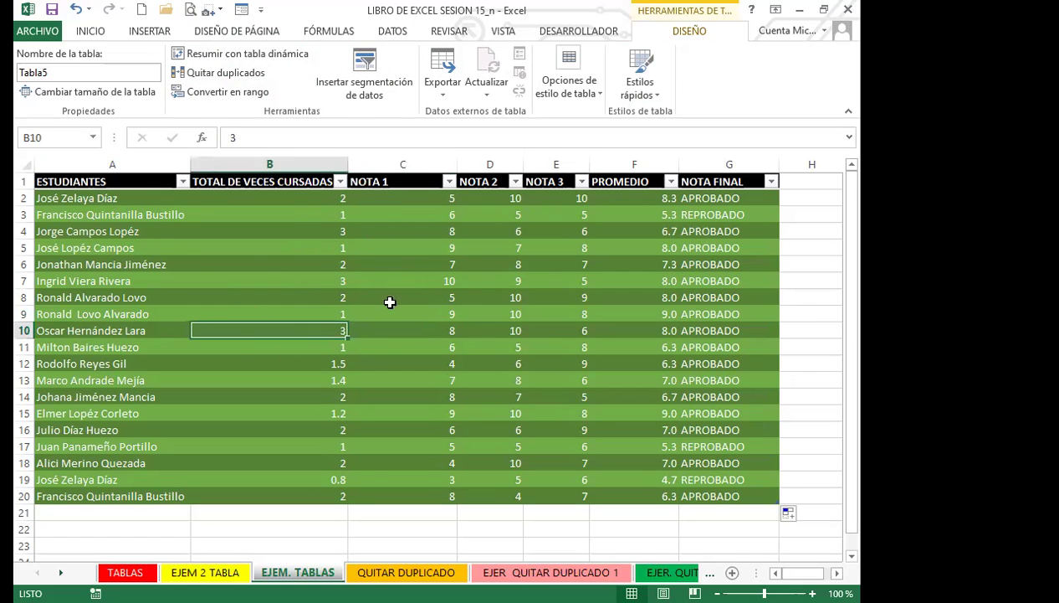
{"action": "left_click", "coordinate": [461, 346]}
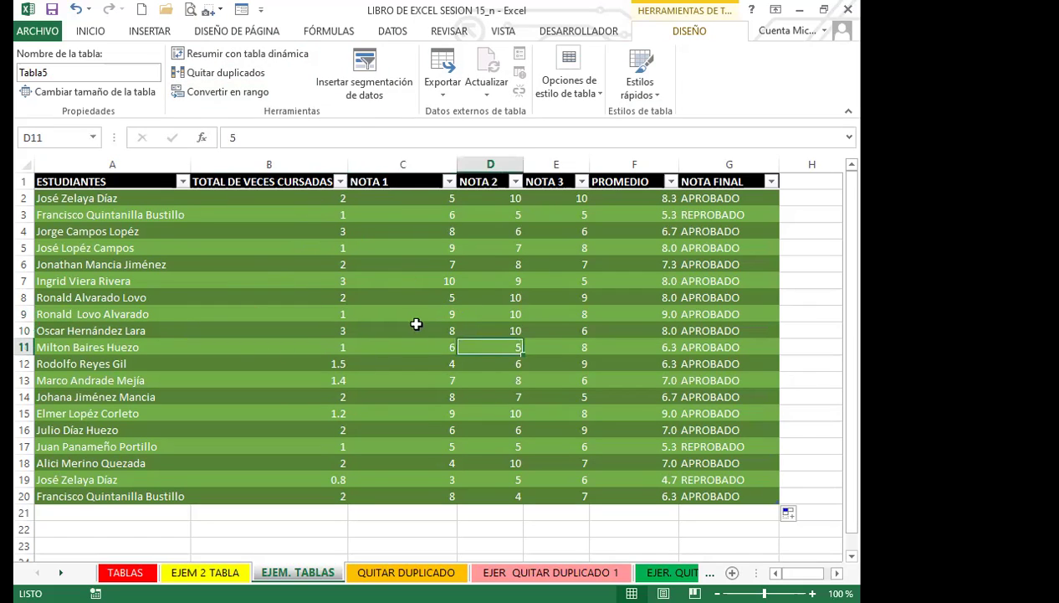
{"action": "left_click", "coordinate": [381, 310]}
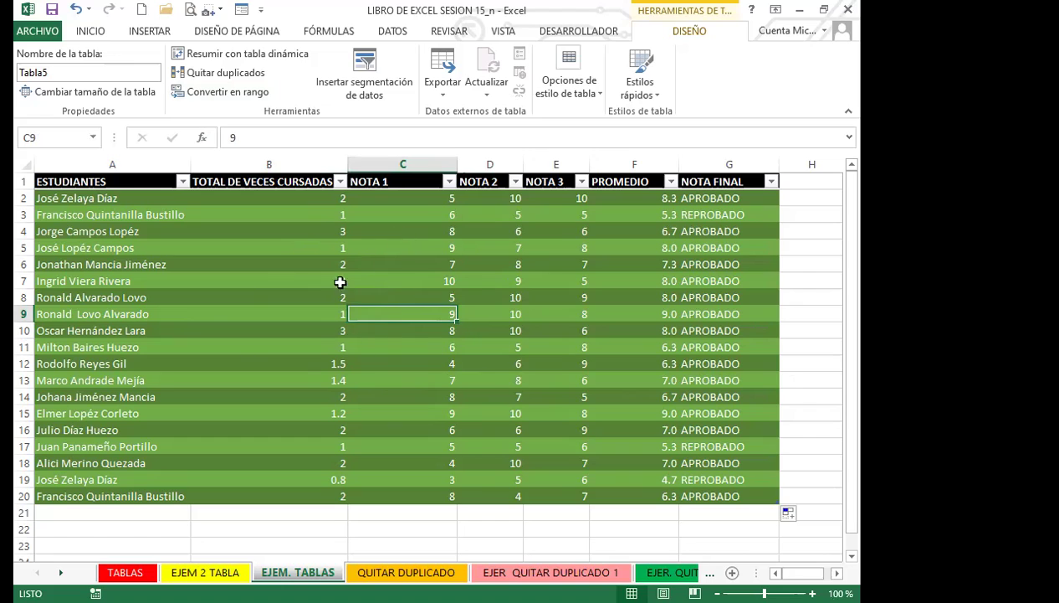
{"action": "left_click", "coordinate": [386, 281]}
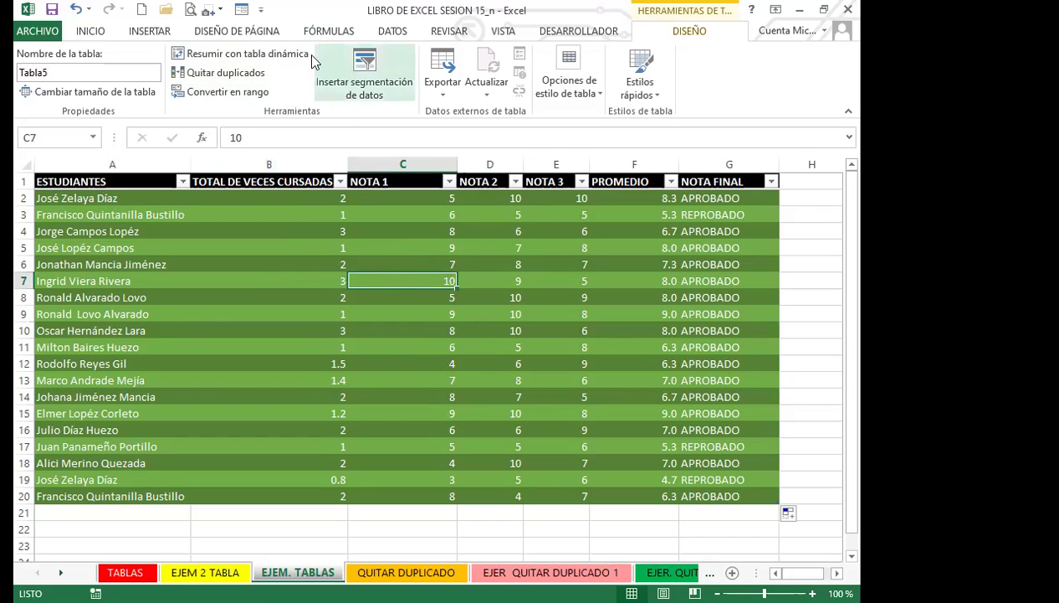
{"action": "left_click", "coordinate": [295, 260]}
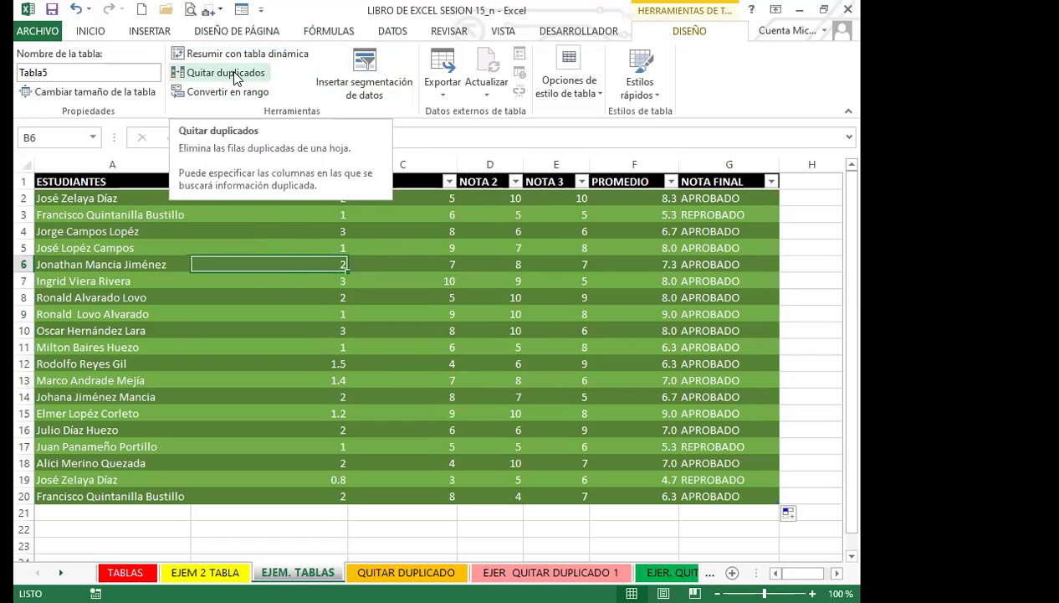
{"action": "left_click", "coordinate": [311, 294]}
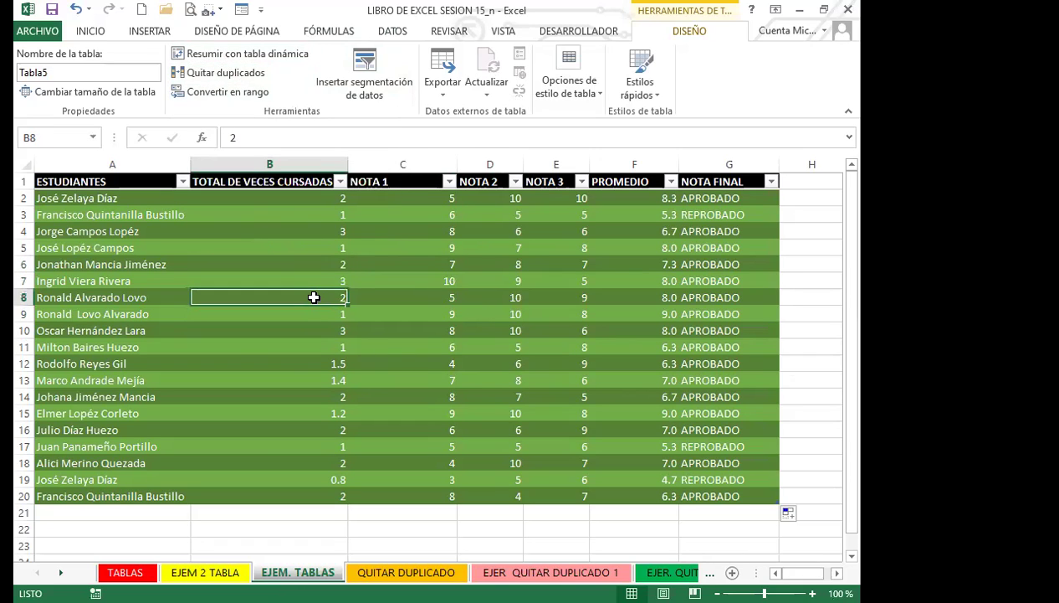
- Convert the student grades table to a normal range
{"action": "left_click", "coordinate": [213, 93]}
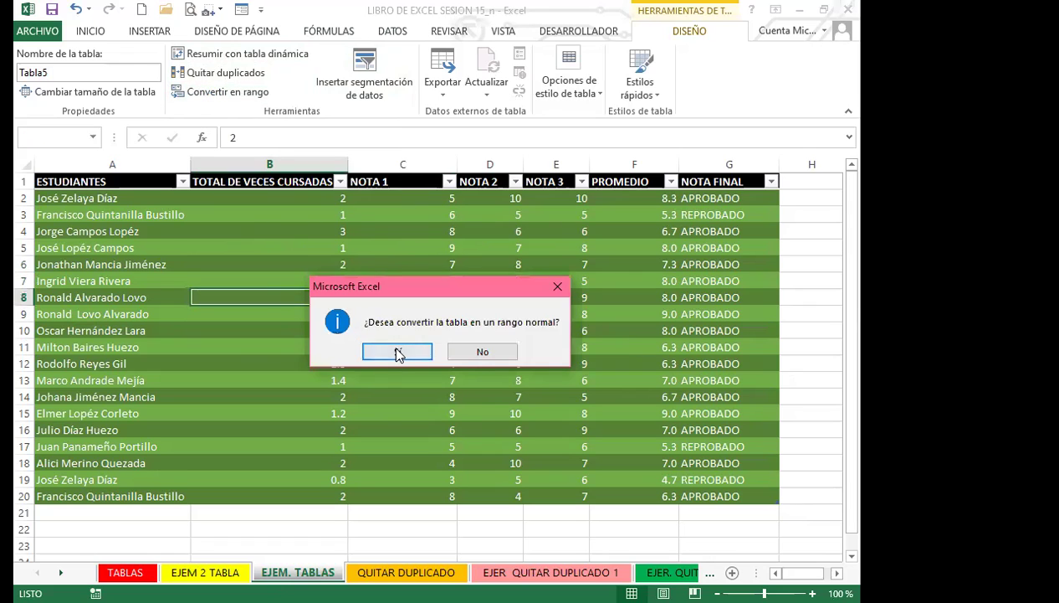
{"action": "left_click", "coordinate": [397, 352]}
{"action": "left_click", "coordinate": [281, 334]}
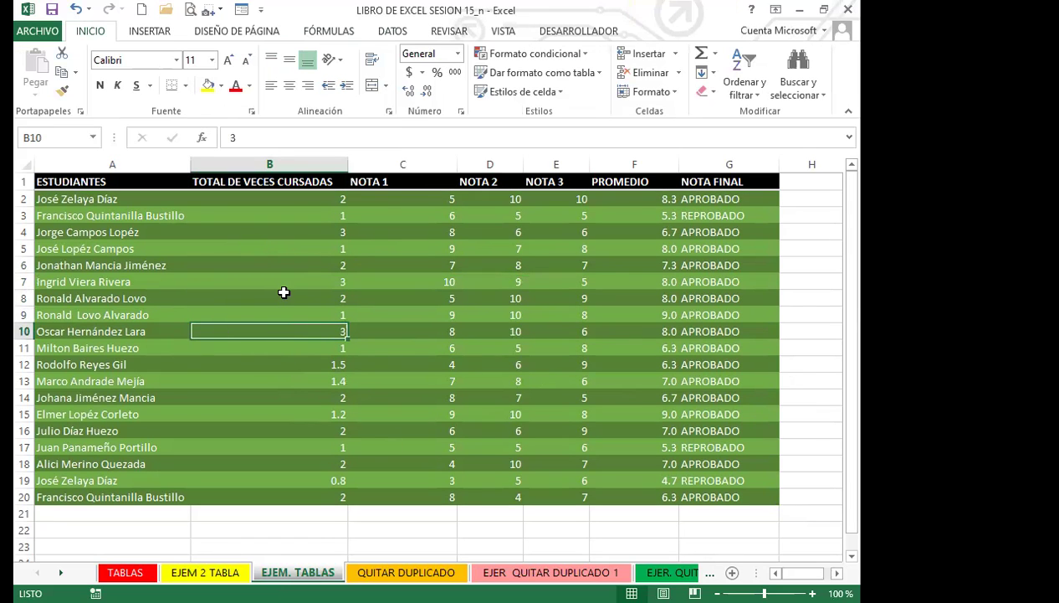
- Fill the student rows A13:G20 down through row 46 to add repeated student names
{"action": "scroll", "coordinate": [205, 369], "scroll_direction": "down", "scroll_amount": 3}
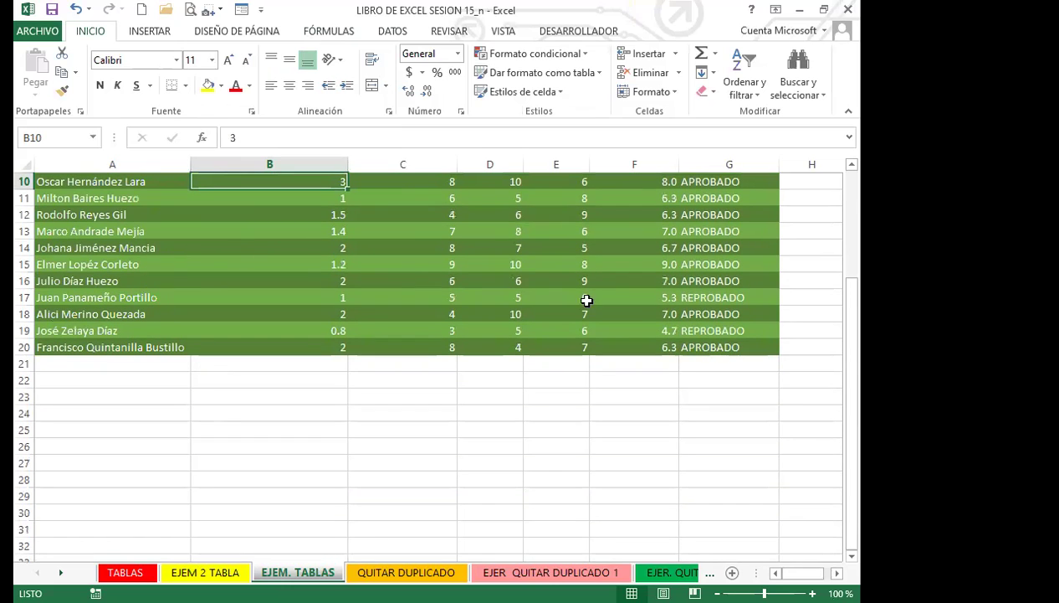
{"action": "left_click_drag", "start_coordinate": [103, 231], "coordinate": [744, 353]}
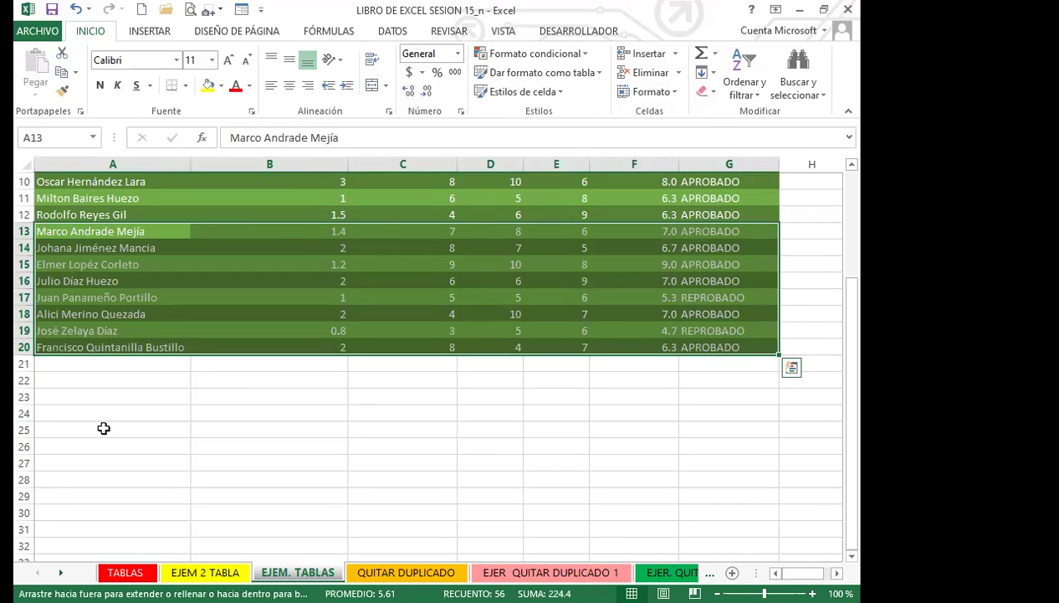
{"action": "left_click_drag", "start_coordinate": [103, 428], "coordinate": [130, 378]}
{"action": "scroll", "coordinate": [130, 374], "scroll_direction": "up", "scroll_amount": 3}
{"action": "scroll", "coordinate": [112, 430], "scroll_direction": "down", "scroll_amount": 1}
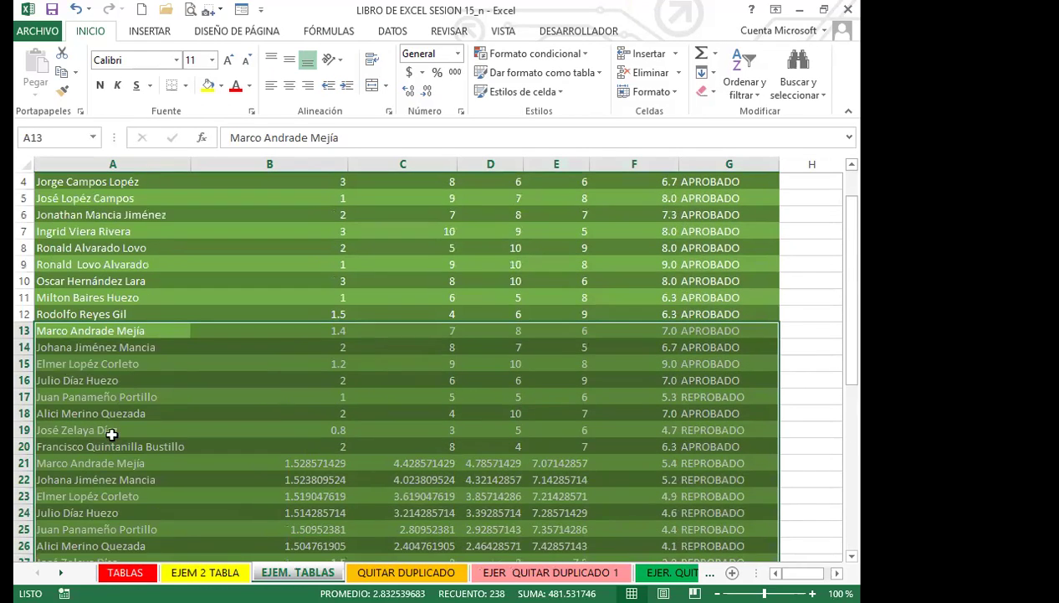
{"action": "left_click", "coordinate": [156, 341]}
{"action": "scroll", "coordinate": [251, 351], "scroll_direction": "up", "scroll_amount": 1}
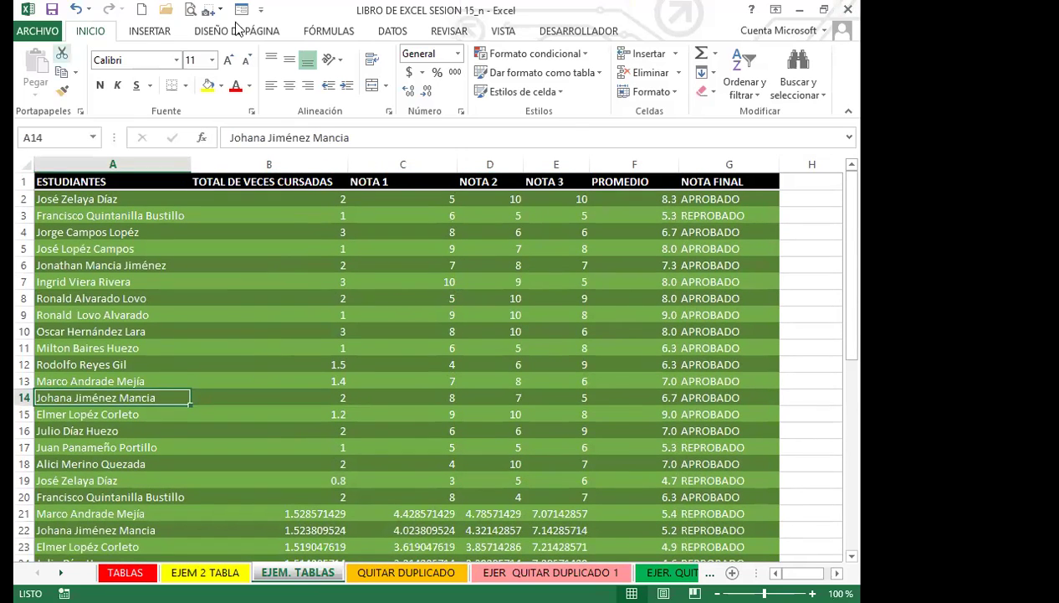
{"action": "left_click", "coordinate": [238, 331]}
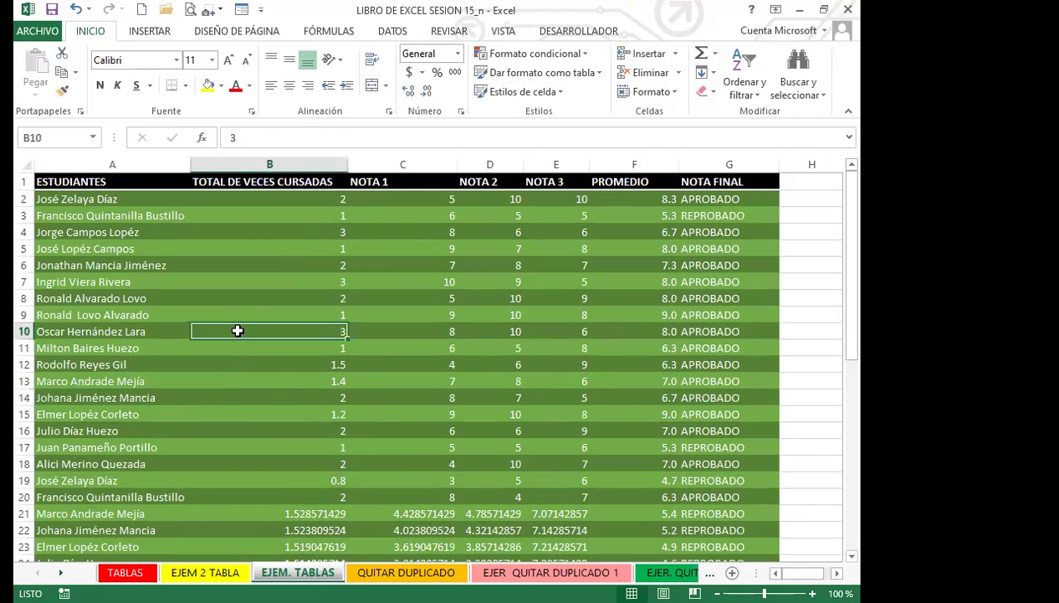
{"action": "left_click", "coordinate": [59, 311]}
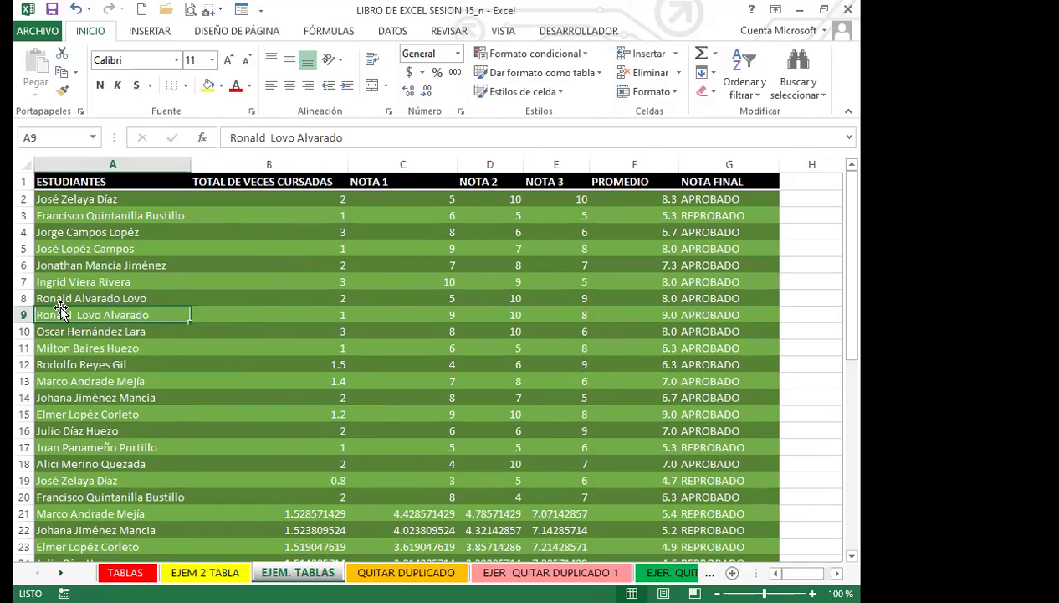
- Review the data tools, including Consolidate, the relationships manager and the what-if analysis options, without applying any
{"action": "left_click", "coordinate": [391, 34]}
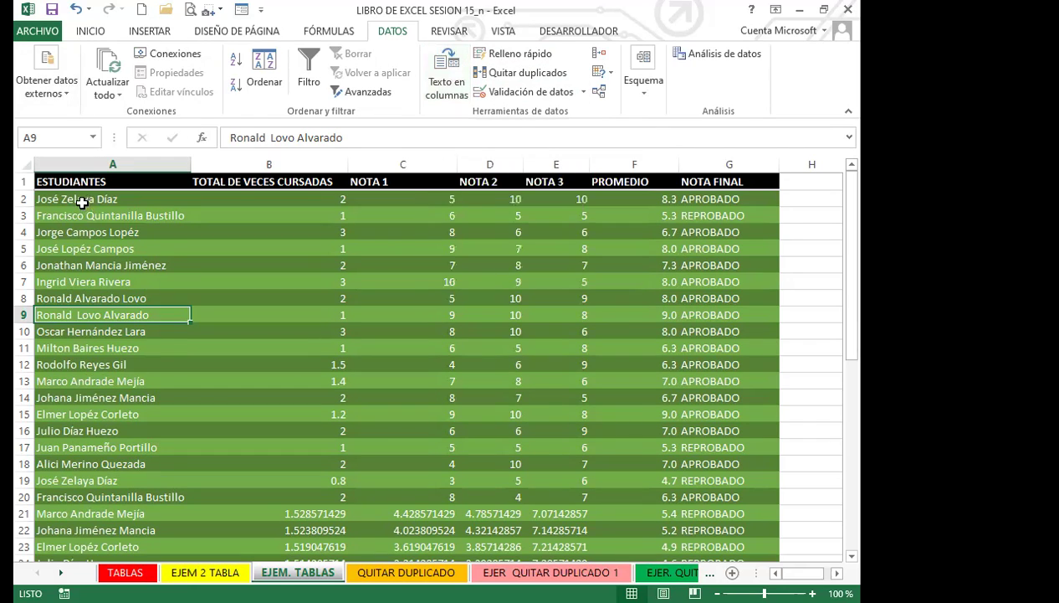
{"action": "left_click", "coordinate": [139, 200]}
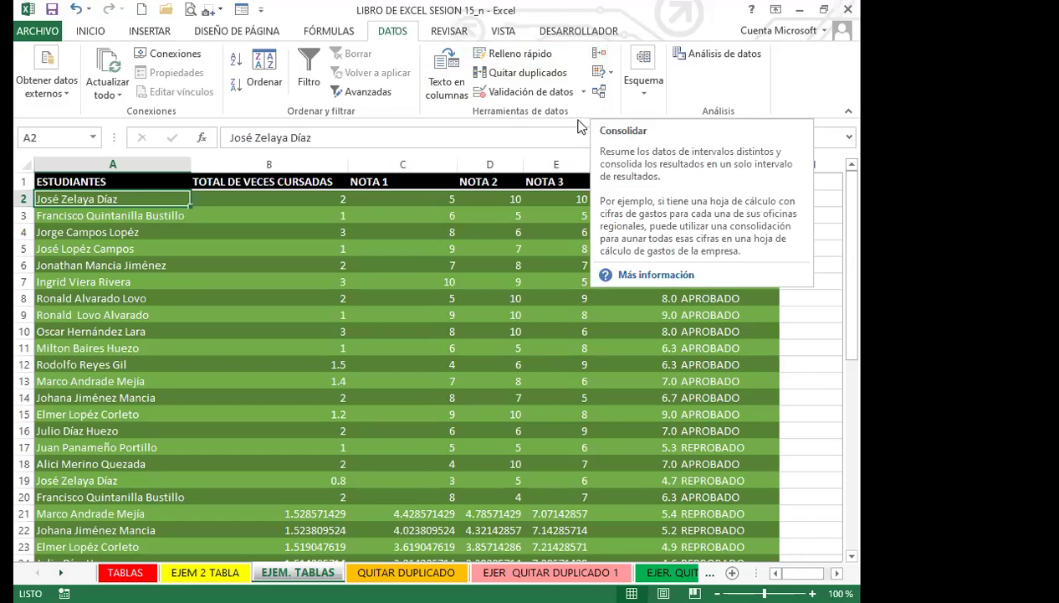
{"action": "left_click", "coordinate": [600, 93]}
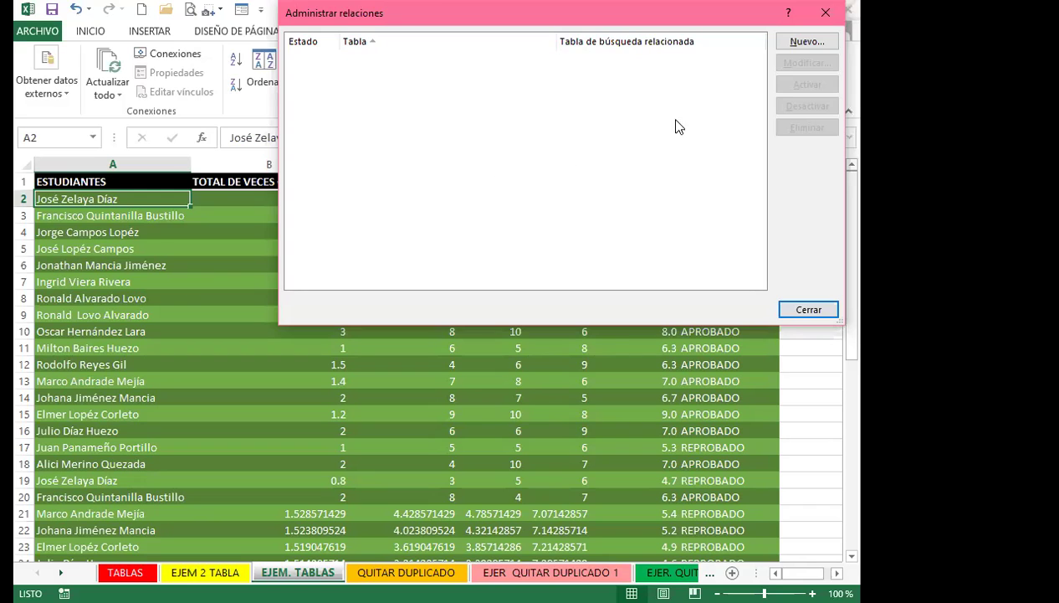
{"action": "left_click", "coordinate": [825, 12]}
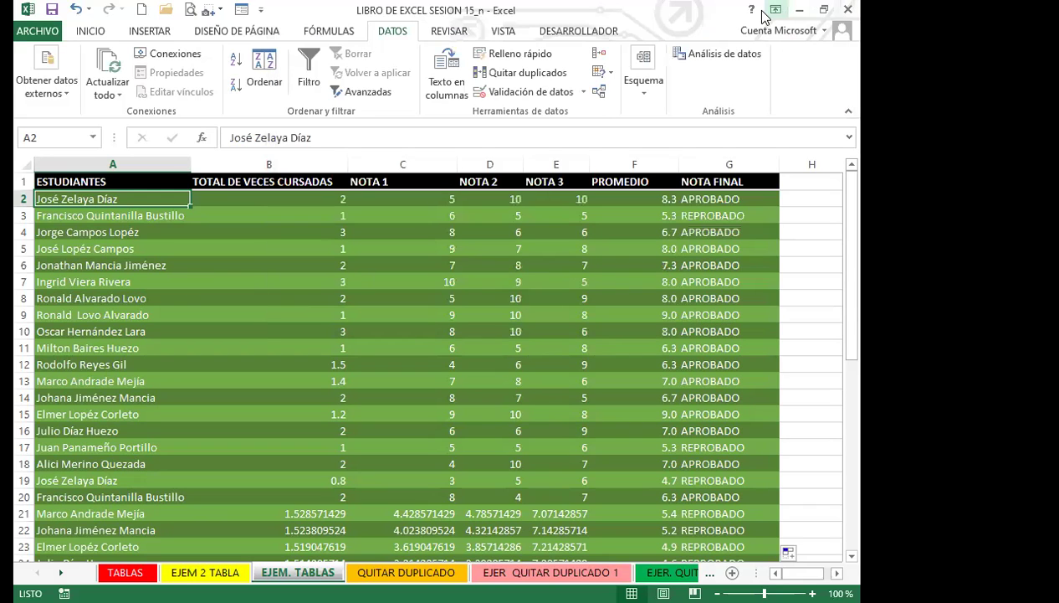
{"action": "left_click", "coordinate": [610, 77]}
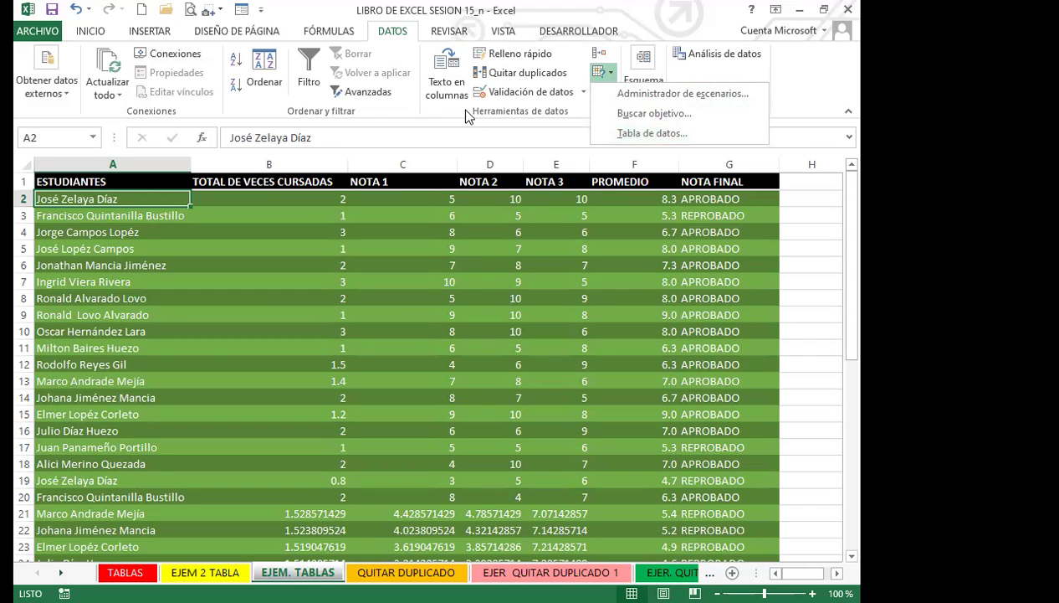
{"action": "left_click", "coordinate": [492, 125]}
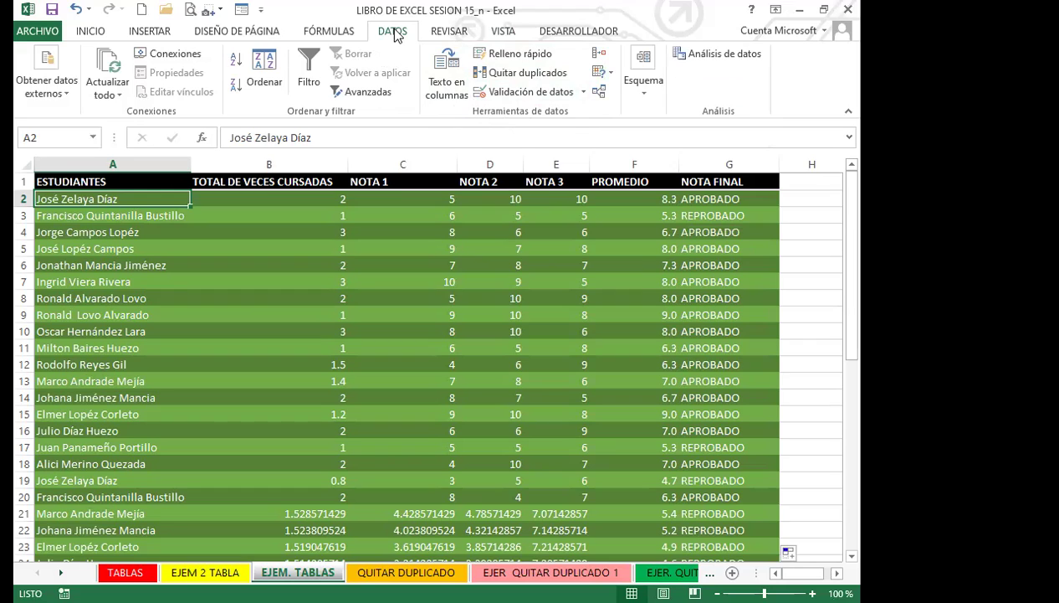
{"action": "left_click", "coordinate": [507, 75]}
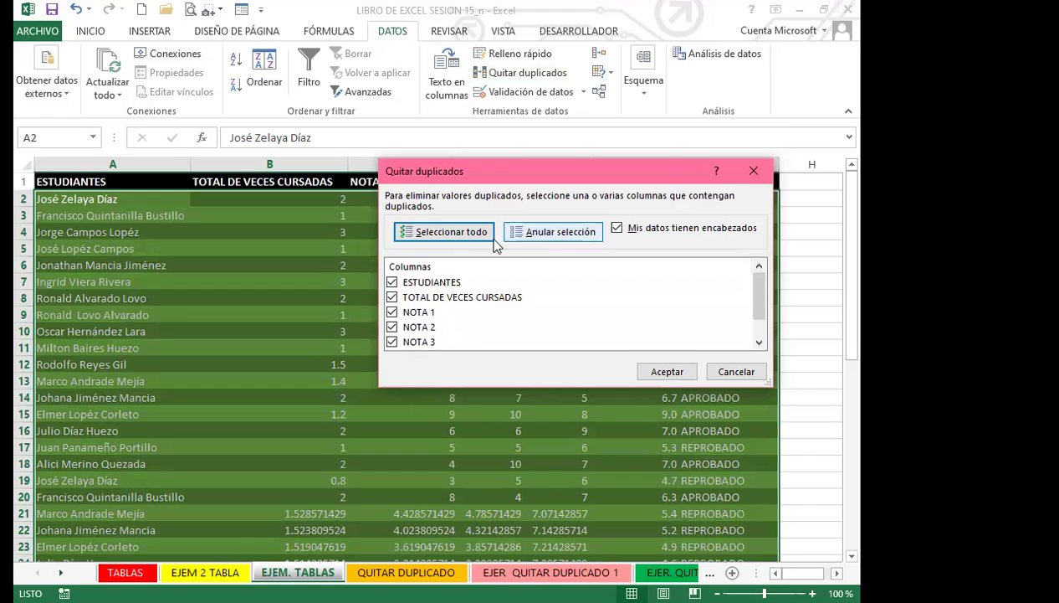
{"action": "left_click", "coordinate": [392, 298]}
{"action": "left_click", "coordinate": [392, 312]}
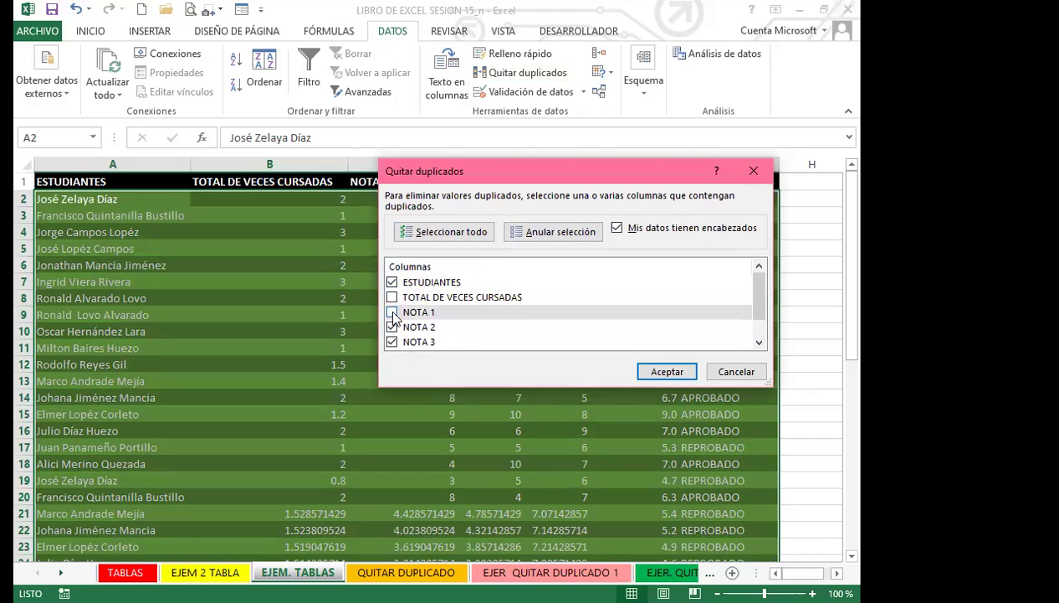
{"action": "left_click", "coordinate": [557, 234]}
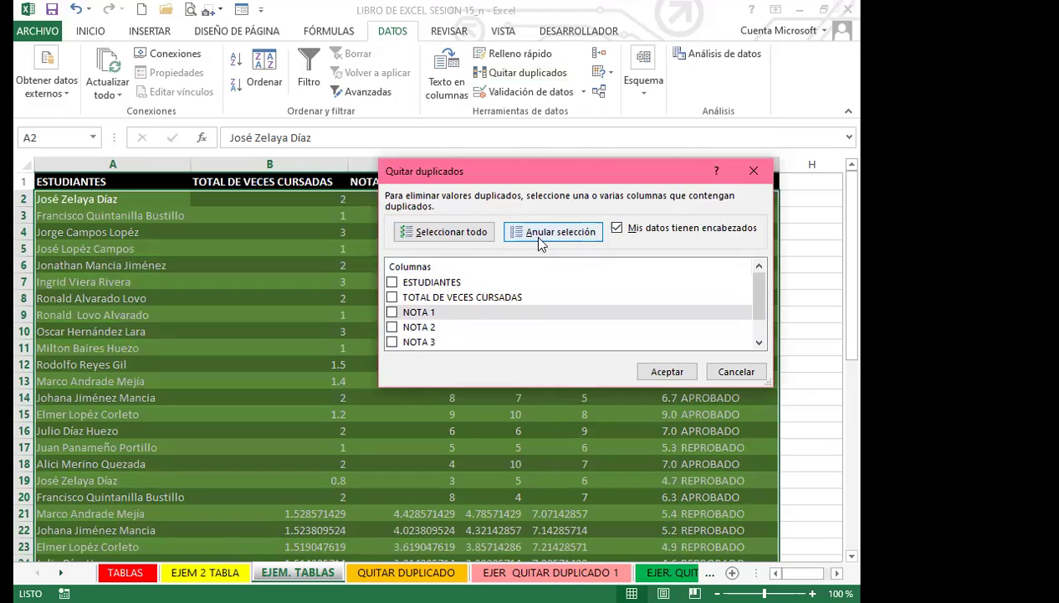
{"action": "left_click", "coordinate": [392, 283]}
{"action": "left_click", "coordinate": [392, 284]}
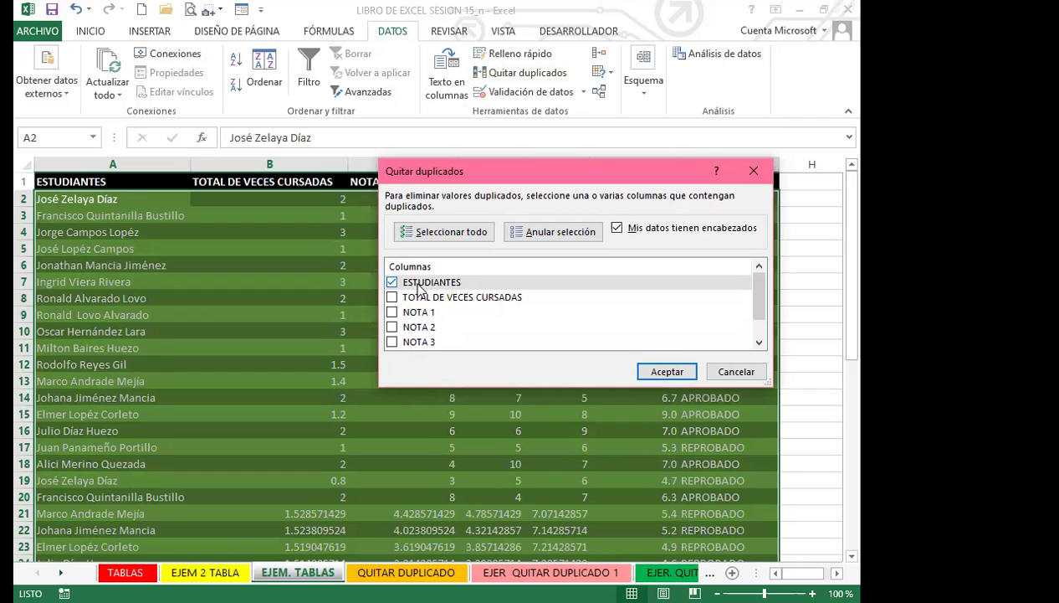
{"action": "scroll", "coordinate": [416, 298], "scroll_direction": "down", "scroll_amount": 1}
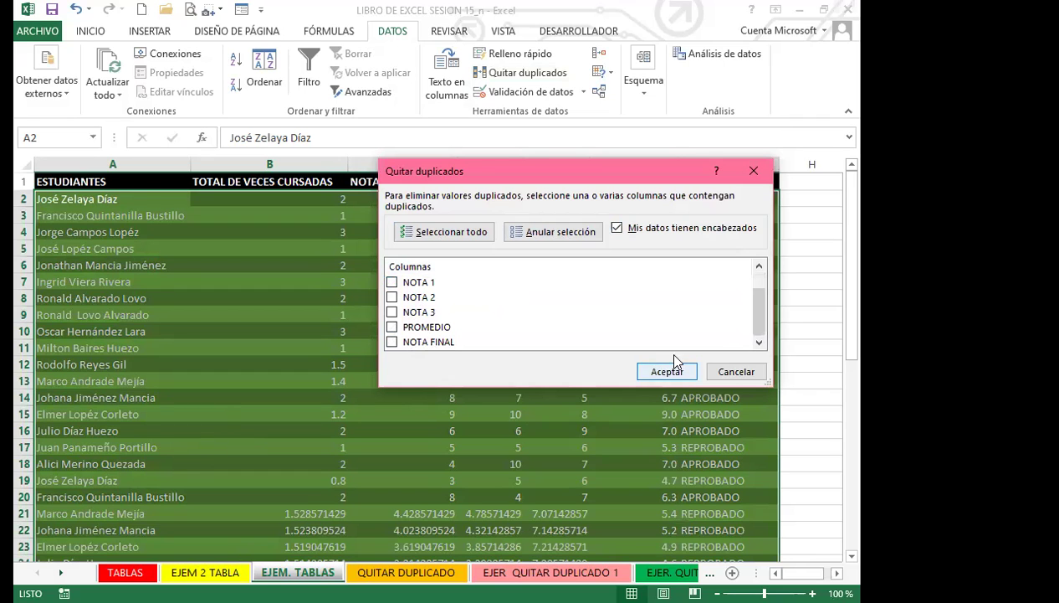
{"action": "left_click", "coordinate": [753, 170]}
{"action": "scroll", "coordinate": [279, 416], "scroll_direction": "down", "scroll_amount": 15}
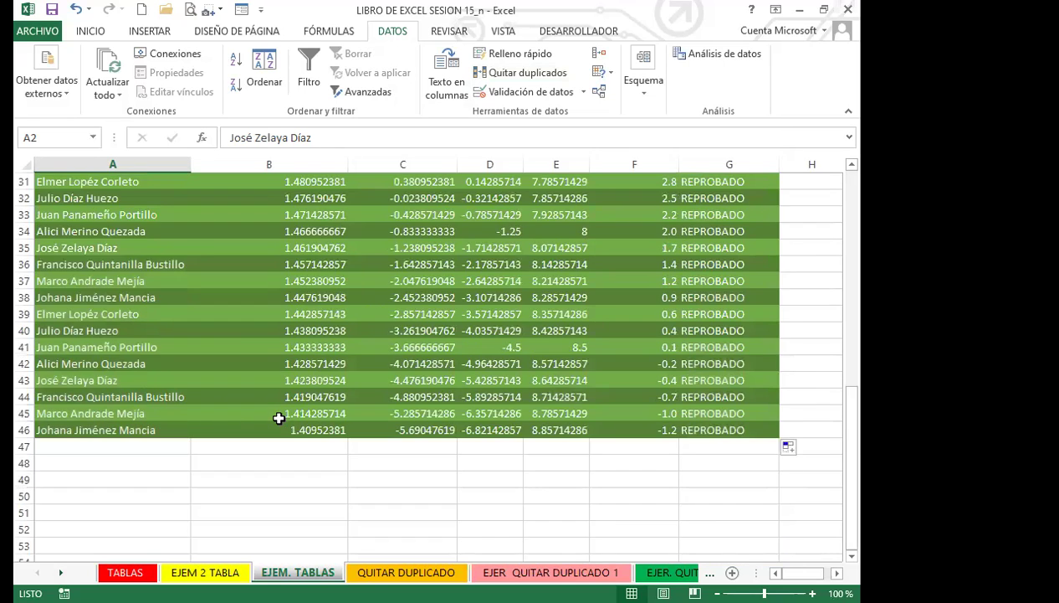
- Remove duplicate records from the student grades range by comparing only the ESTUDIANTES column, with the data treated as having headers
{"action": "scroll", "coordinate": [279, 416], "scroll_direction": "up", "scroll_amount": 14}
{"action": "scroll", "coordinate": [289, 425], "scroll_direction": "down", "scroll_amount": 4}
{"action": "scroll", "coordinate": [55, 434], "scroll_direction": "down", "scroll_amount": 4}
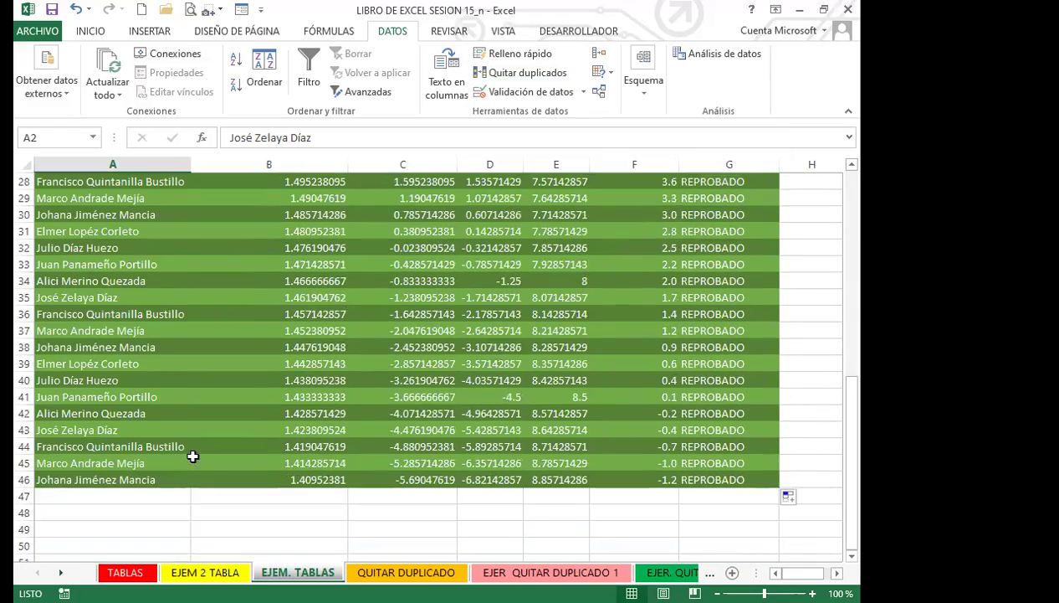
{"action": "scroll", "coordinate": [201, 407], "scroll_direction": "up", "scroll_amount": 3}
{"action": "scroll", "coordinate": [201, 407], "scroll_direction": "up", "scroll_amount": 6}
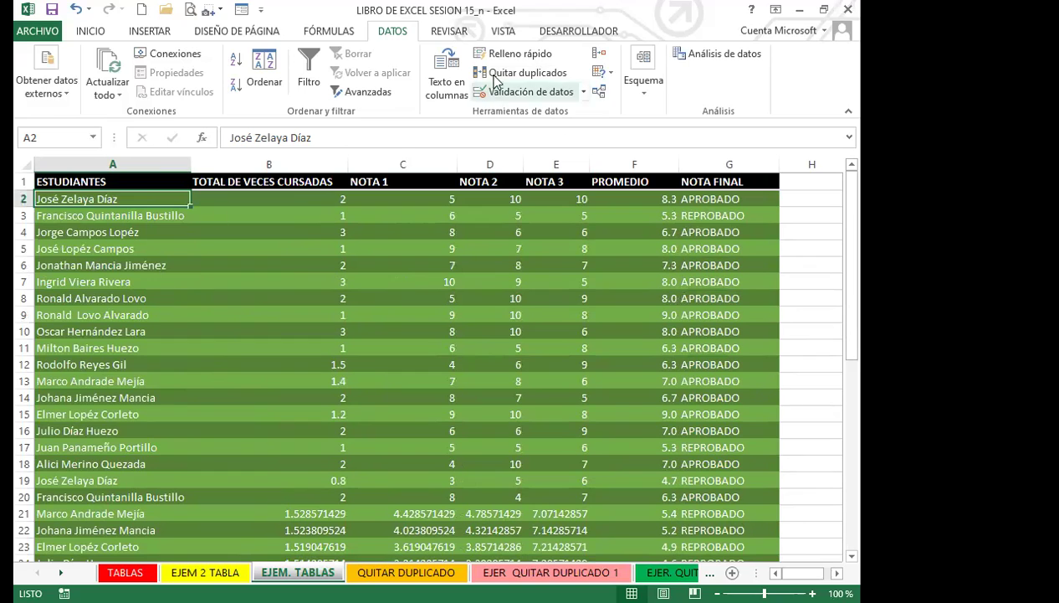
{"action": "left_click", "coordinate": [540, 75]}
{"action": "left_click", "coordinate": [552, 232]}
{"action": "left_click", "coordinate": [392, 283]}
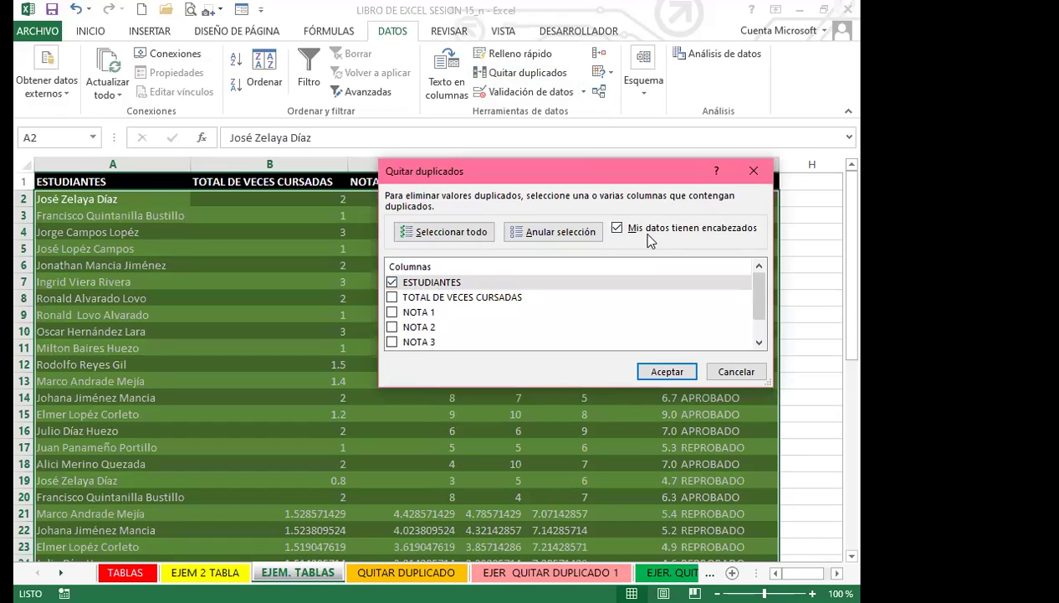
{"action": "left_click", "coordinate": [618, 228]}
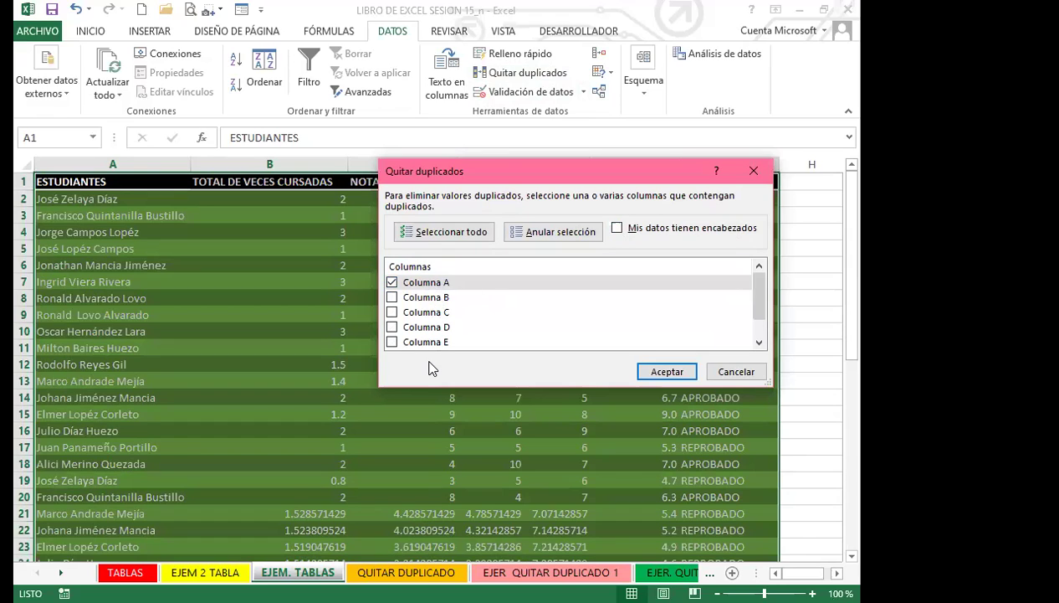
{"action": "left_click", "coordinate": [617, 229]}
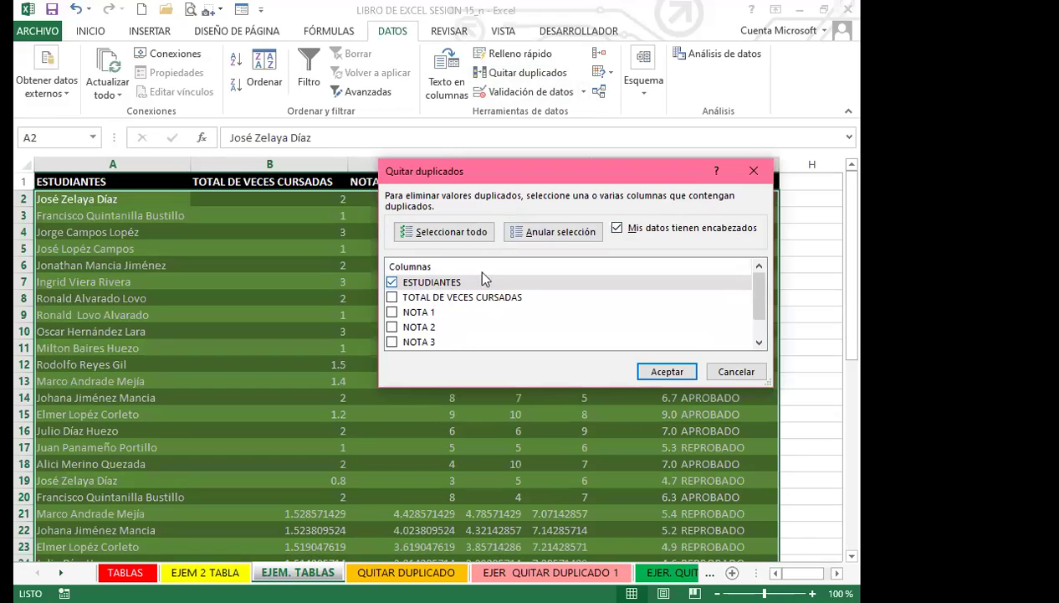
{"action": "left_click", "coordinate": [667, 373]}
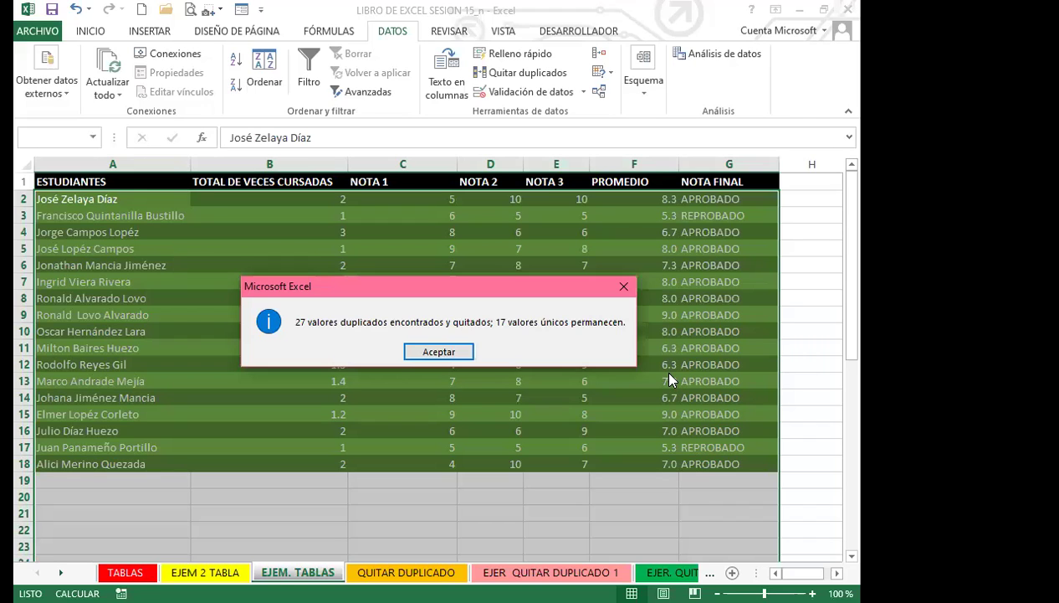
{"action": "left_click", "coordinate": [452, 352]}
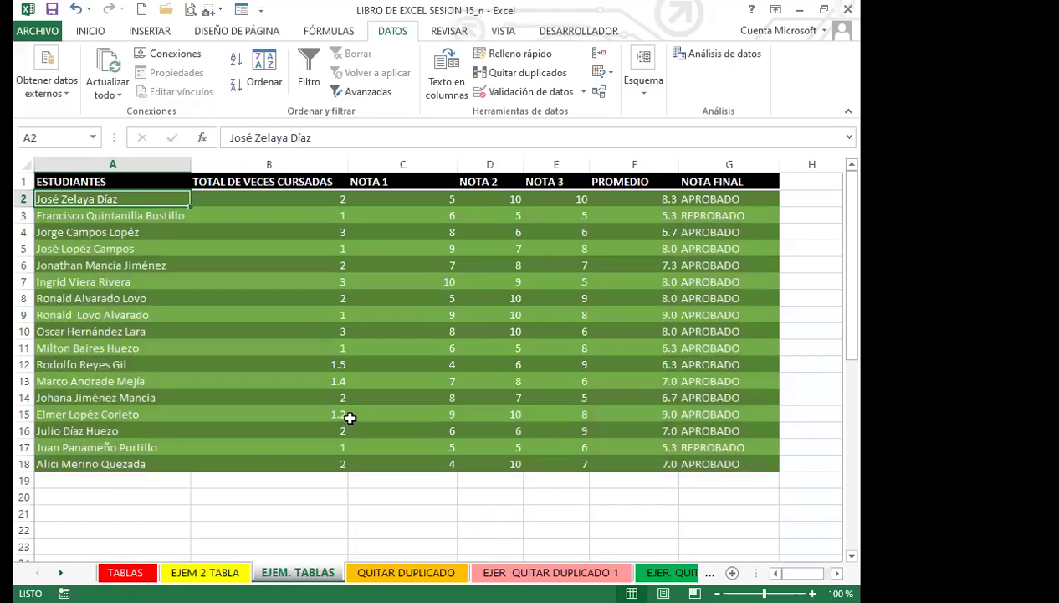
{"action": "scroll", "coordinate": [347, 416], "scroll_direction": "down", "scroll_amount": 4}
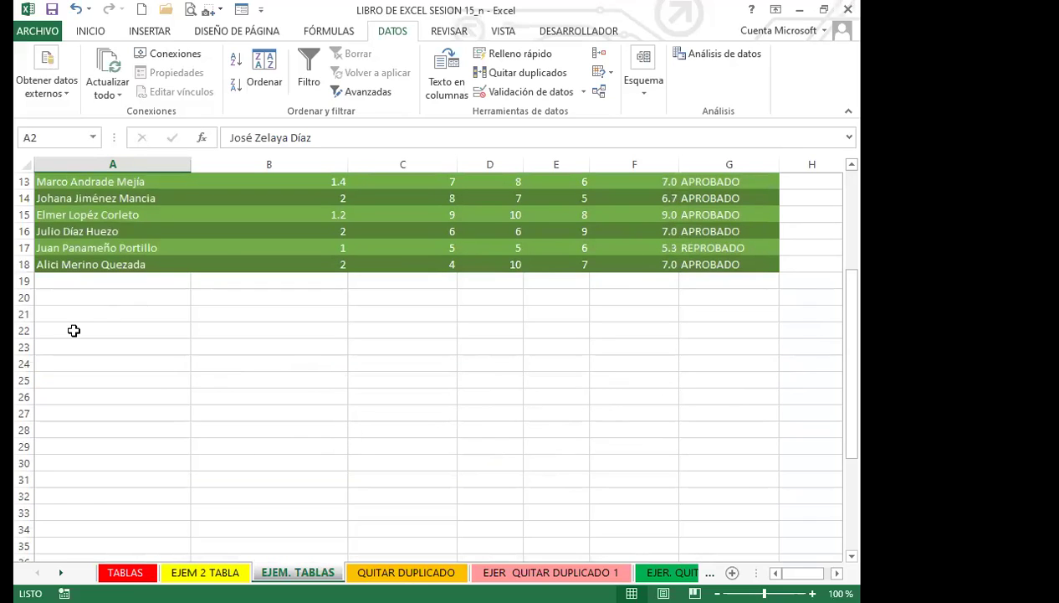
{"action": "scroll", "coordinate": [182, 368], "scroll_direction": "up", "scroll_amount": 4}
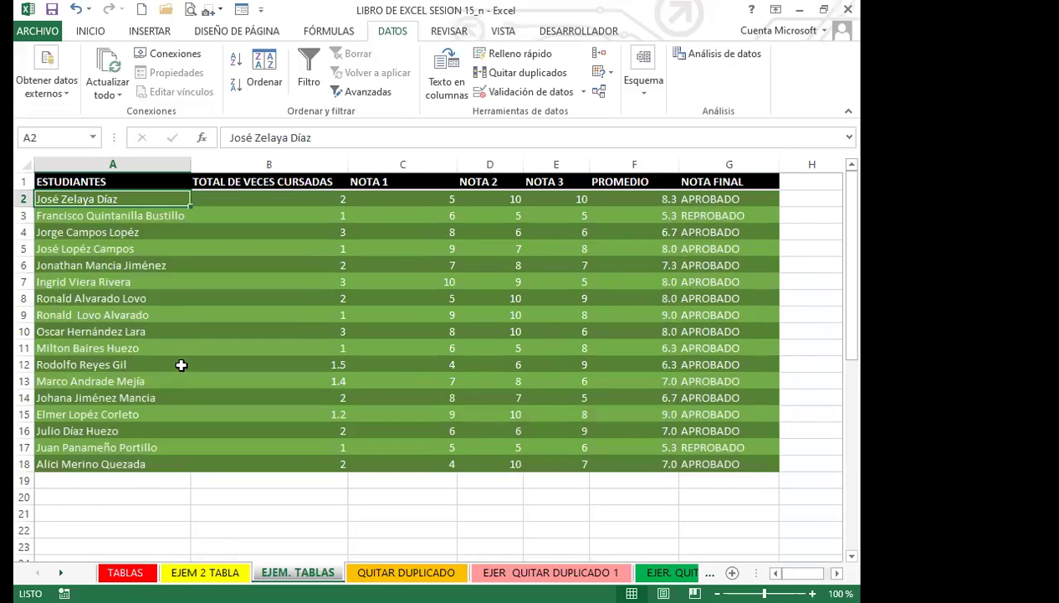
{"action": "left_click", "coordinate": [123, 346]}
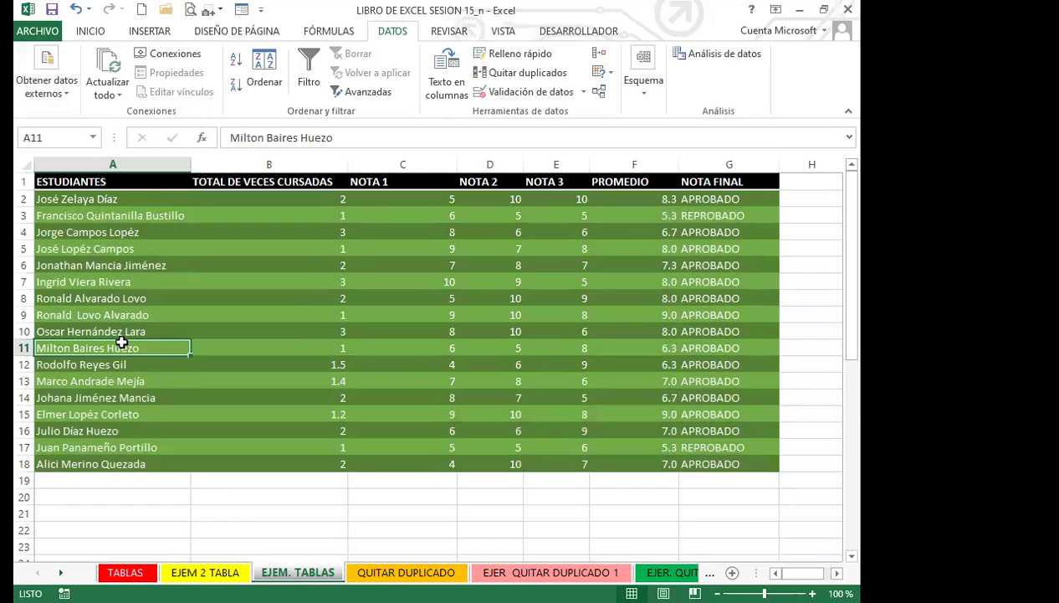
{"action": "left_click", "coordinate": [117, 429]}
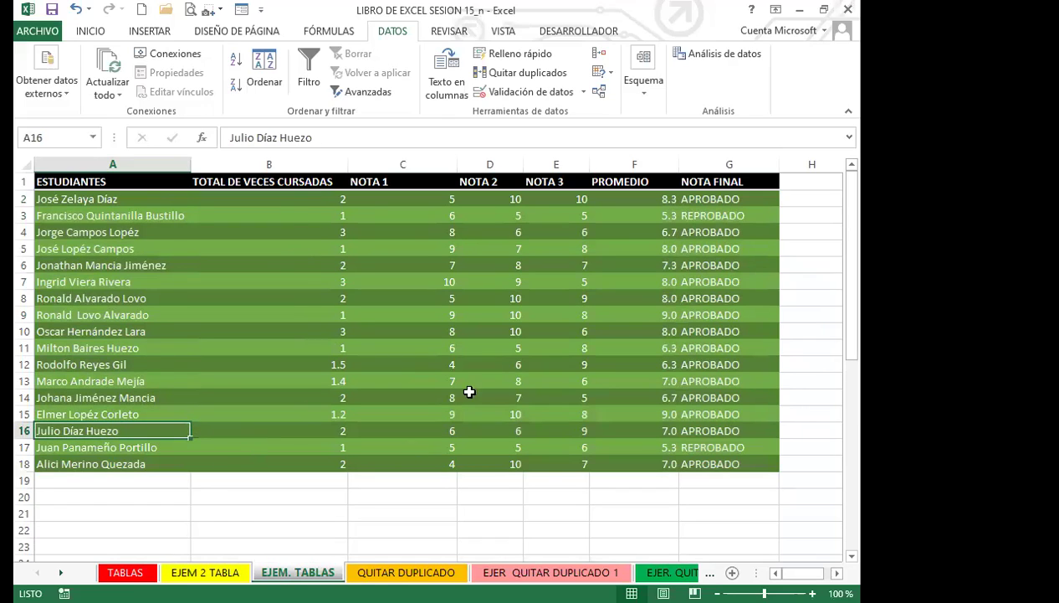
{"action": "left_click_drag", "start_coordinate": [224, 378], "coordinate": [225, 365]}
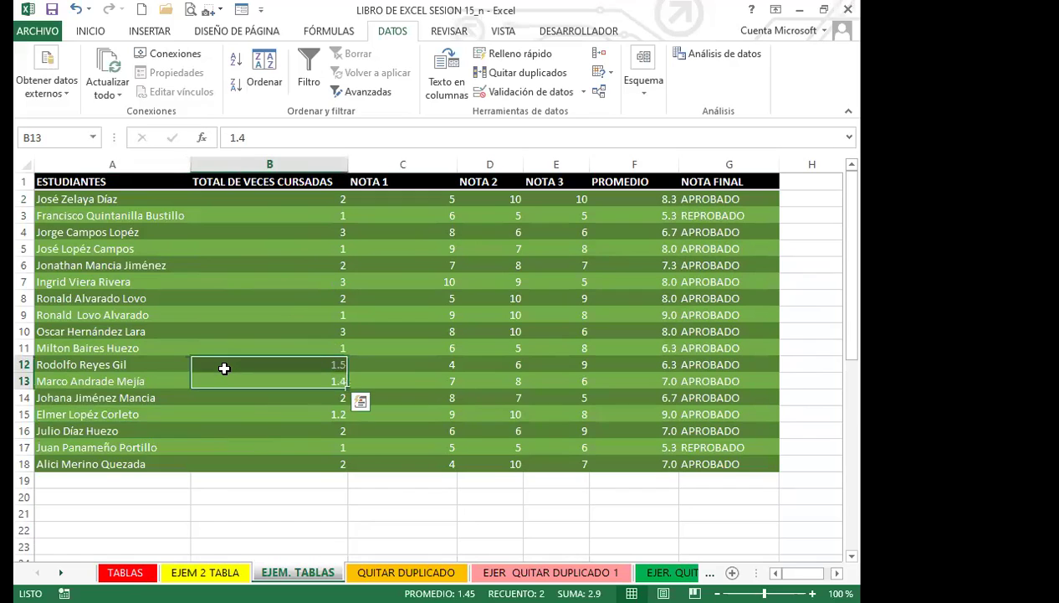
- Select the date and name list A1:B21 on the EJER QUITAR DUPLICADO 1 sheet
{"action": "left_click", "coordinate": [551, 571]}
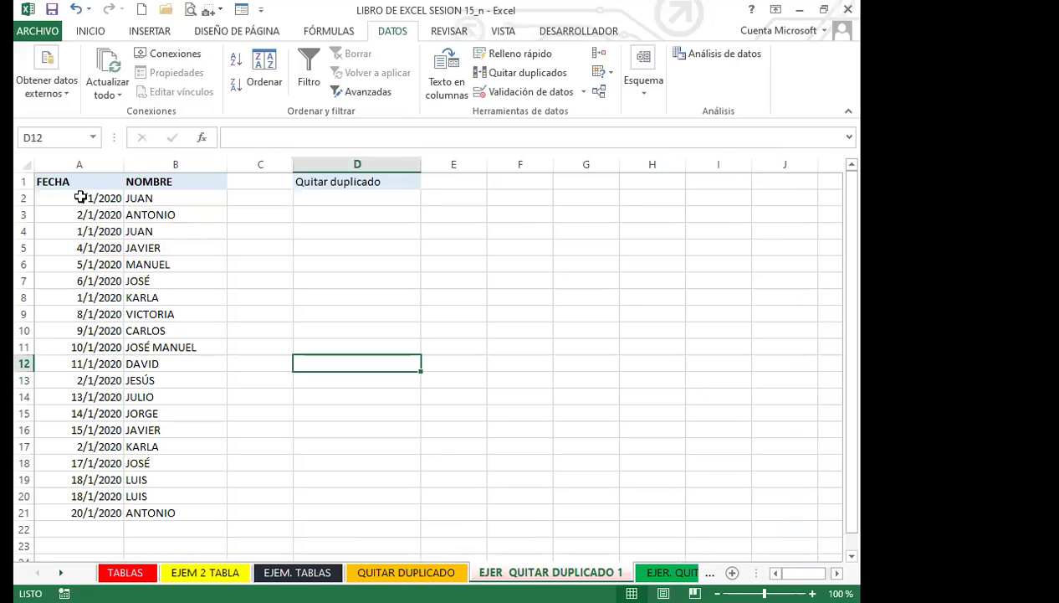
{"action": "left_click_drag", "start_coordinate": [78, 181], "coordinate": [154, 512]}
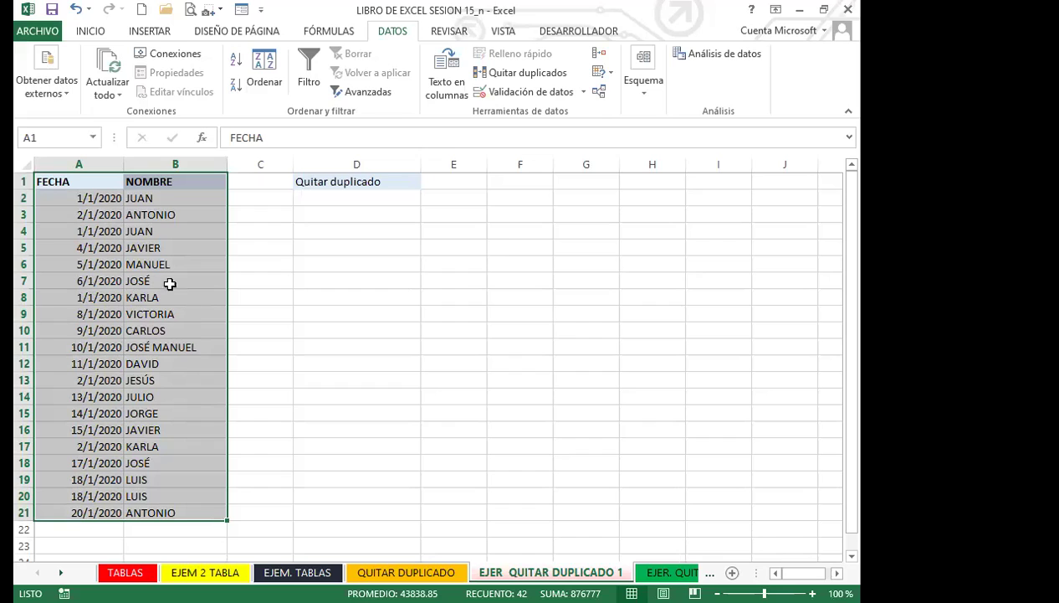
- Try removing duplicates from the selected list by comparing only the FECHA column, and undo the removal
{"action": "left_click", "coordinate": [502, 73]}
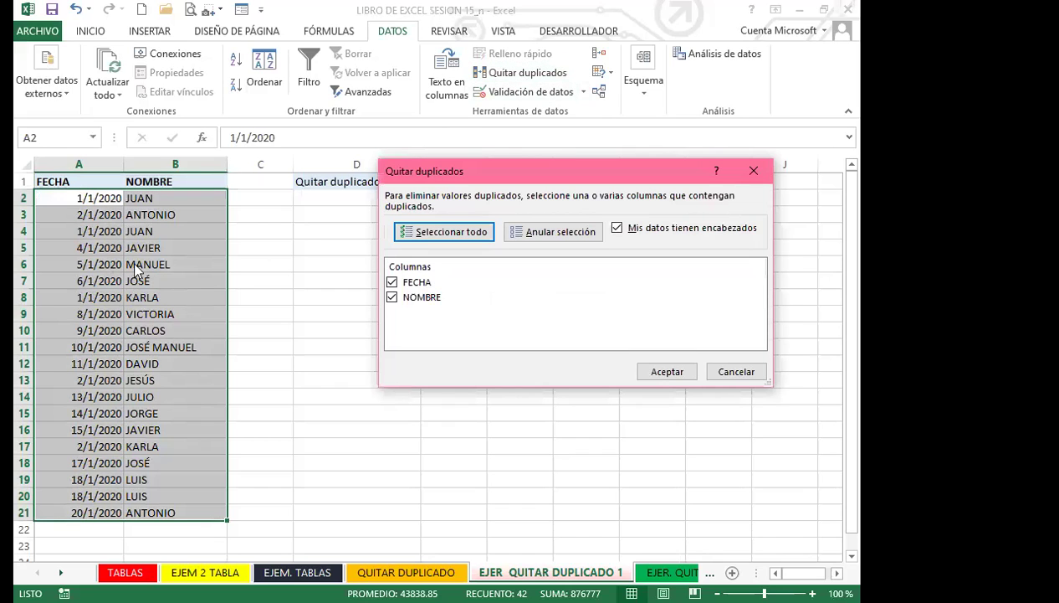
{"action": "left_click", "coordinate": [391, 297]}
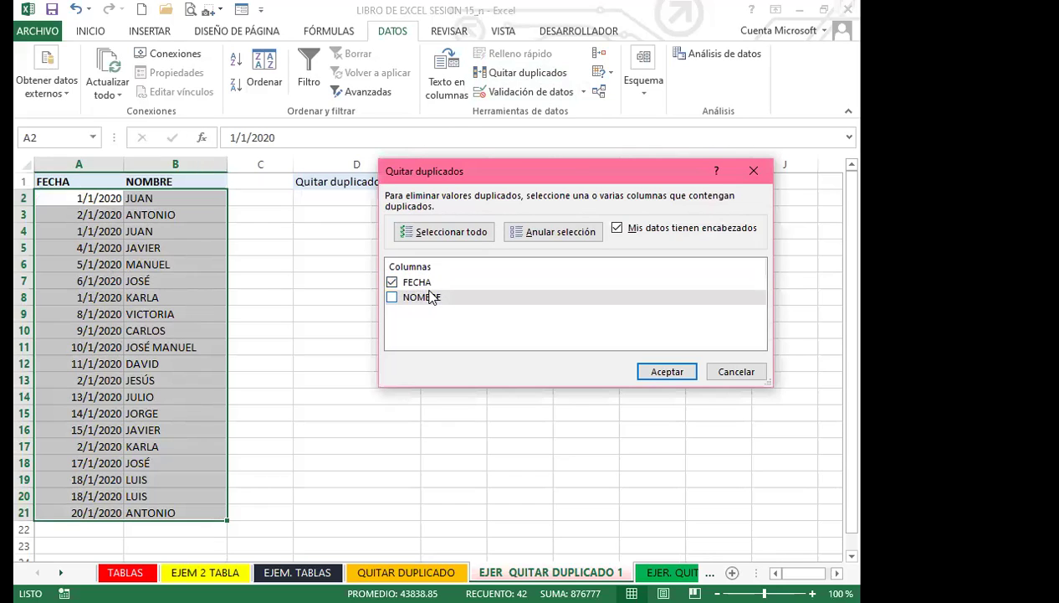
{"action": "left_click", "coordinate": [663, 373]}
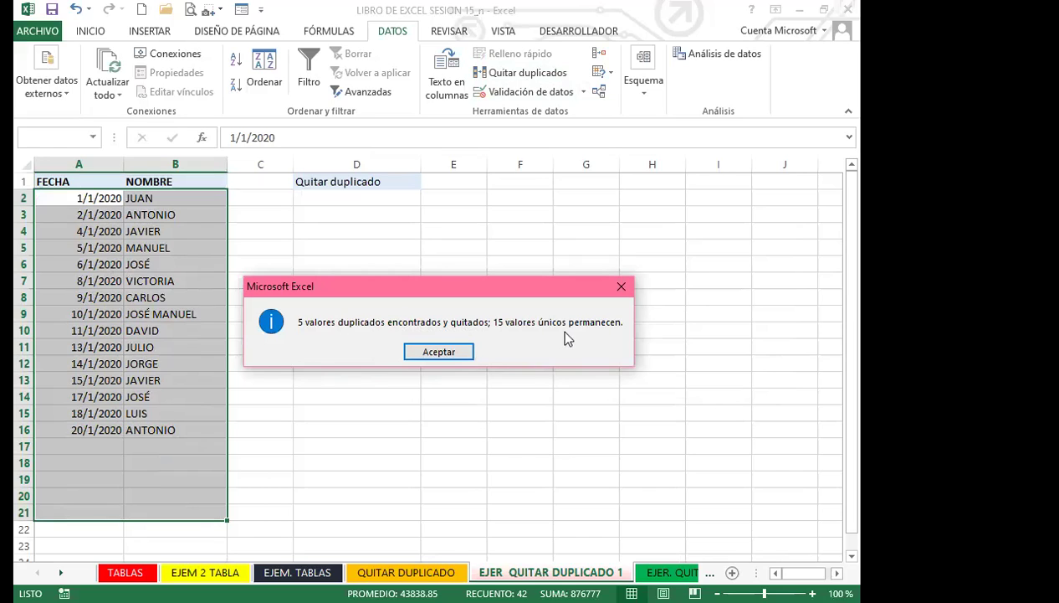
{"action": "left_click", "coordinate": [434, 355]}
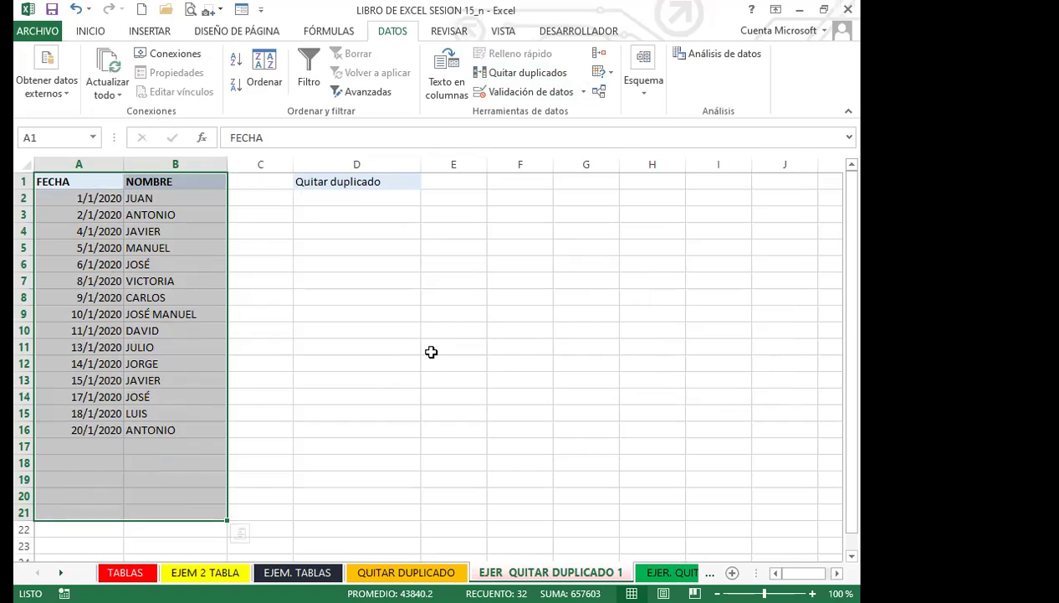
{"action": "key", "text": "ctrl+z"}
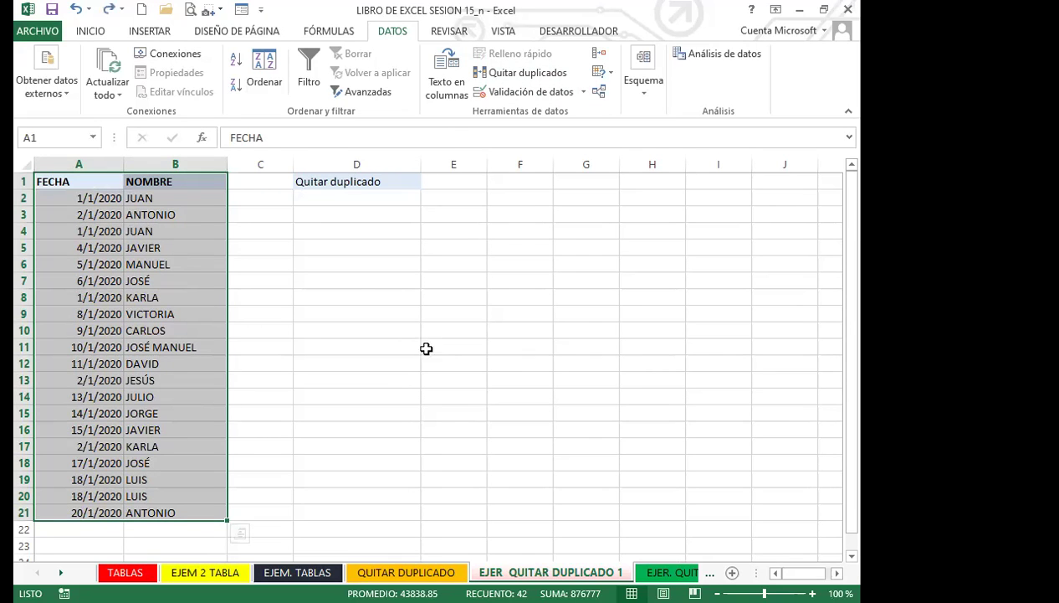
- Remove duplicates from the date and name list by comparing both the FECHA and NOMBRE columns
{"action": "left_click", "coordinate": [523, 73]}
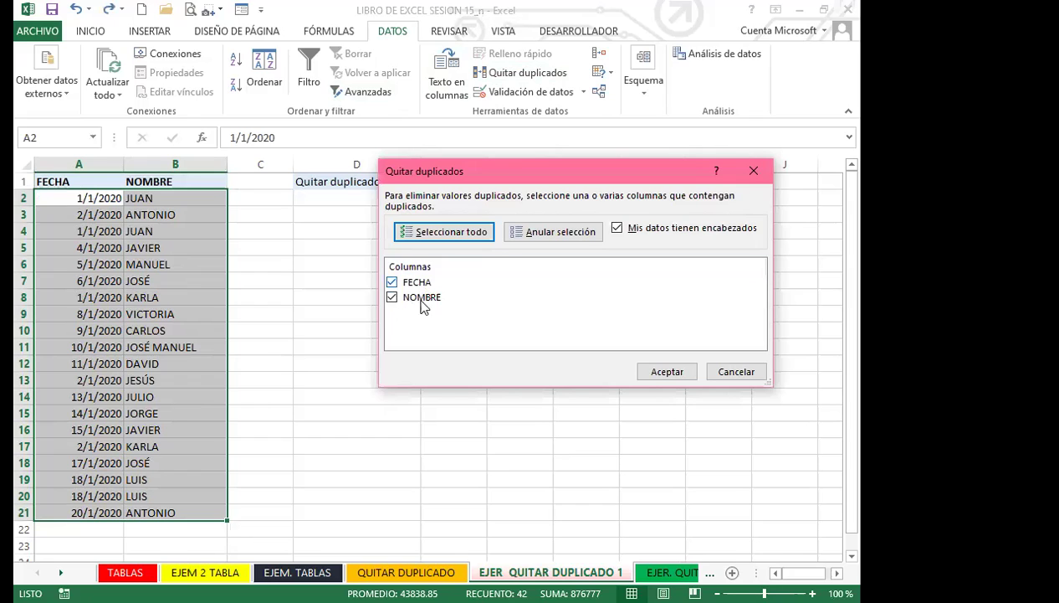
{"action": "left_click", "coordinate": [668, 376]}
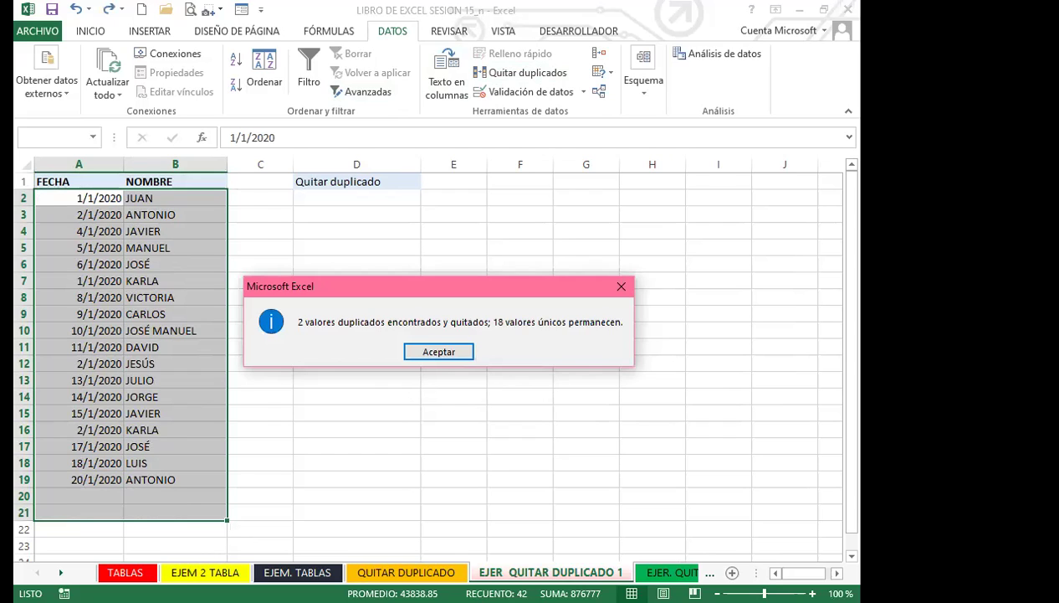
{"action": "left_click", "coordinate": [438, 351]}
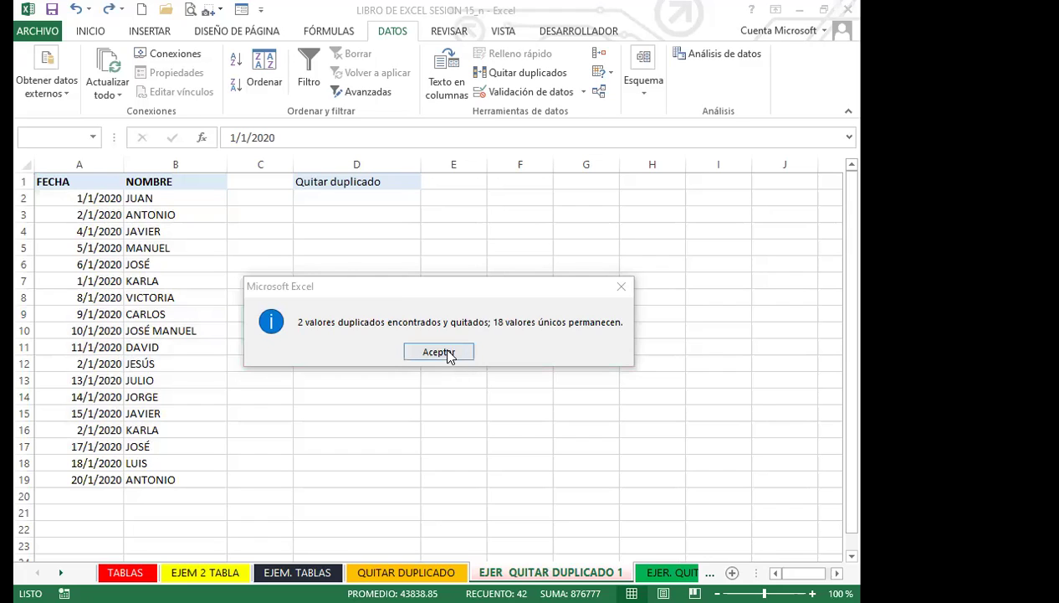
{"action": "key", "text": "Return"}
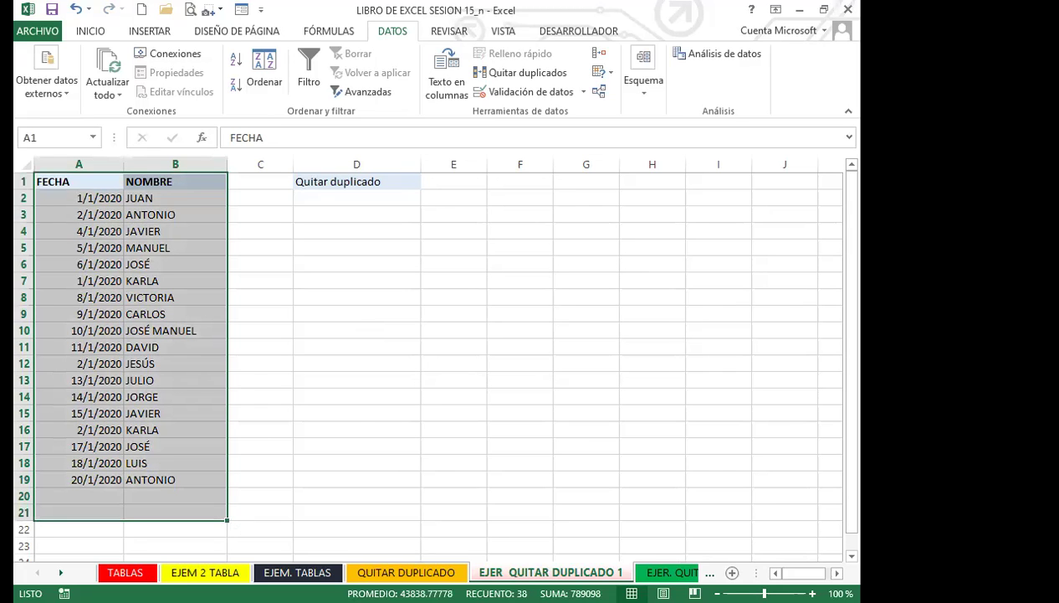
{"action": "left_click", "coordinate": [214, 295]}
{"action": "left_click", "coordinate": [413, 350]}
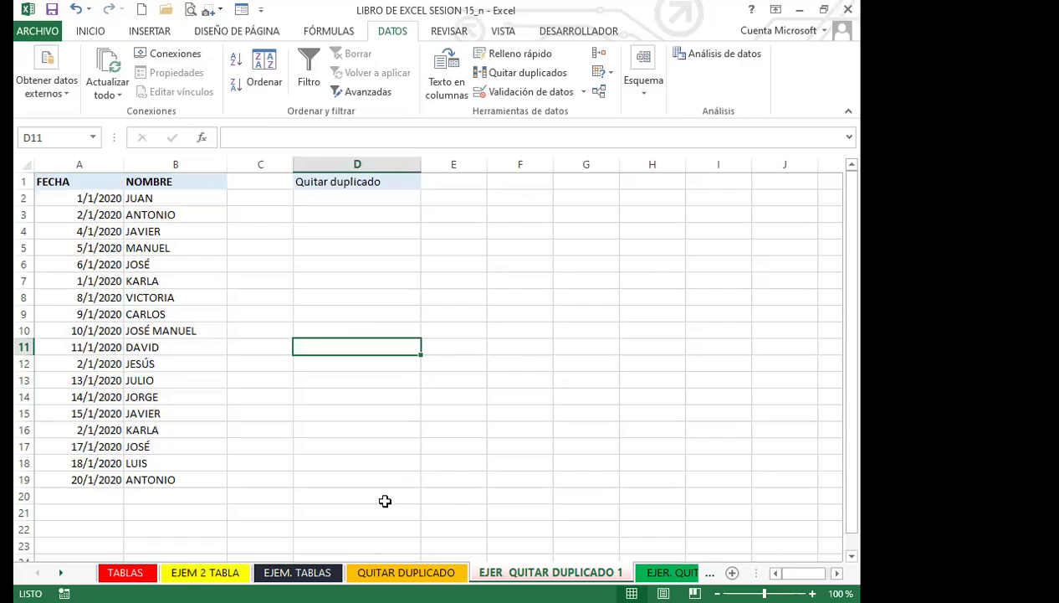
- Remove the duplicate countries from the PAÍS column on the QUITAR DUPLICADO sheet, treating the first row as a header
{"action": "key", "text": "ctrl+Page_Up"}
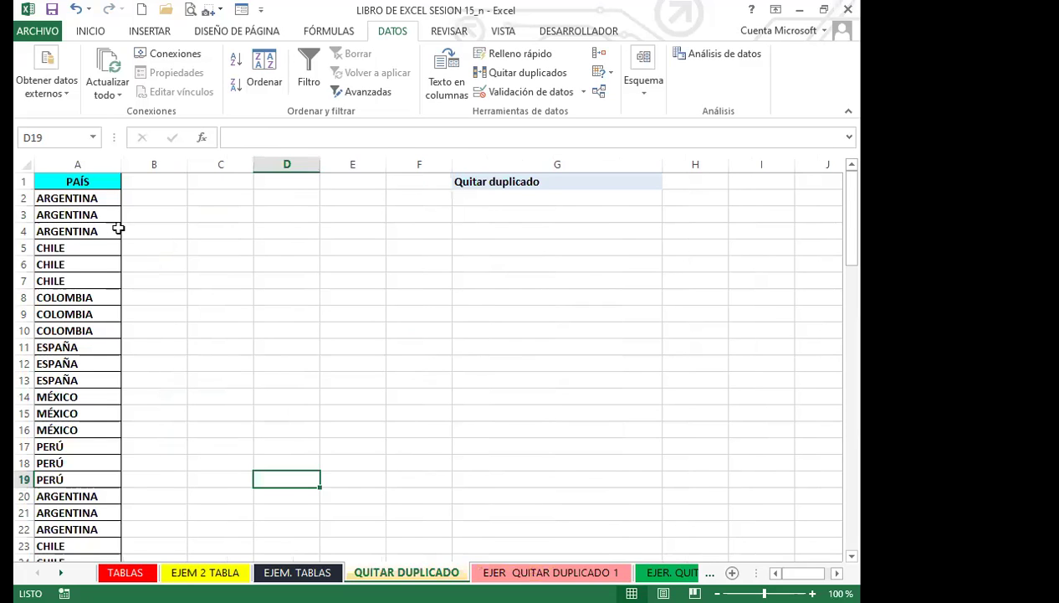
{"action": "left_click", "coordinate": [100, 181]}
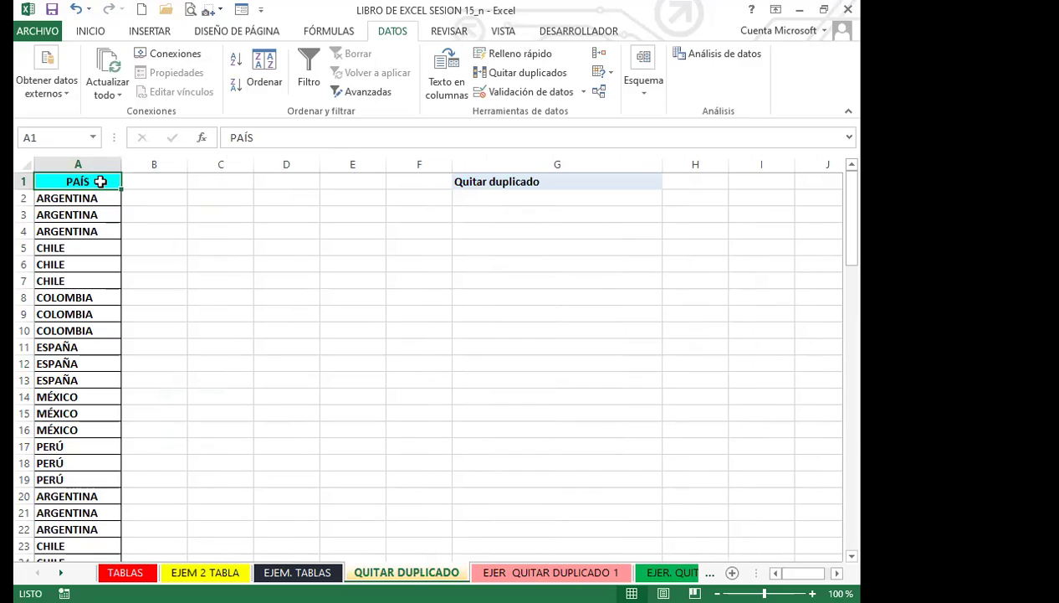
{"action": "left_click", "coordinate": [515, 77]}
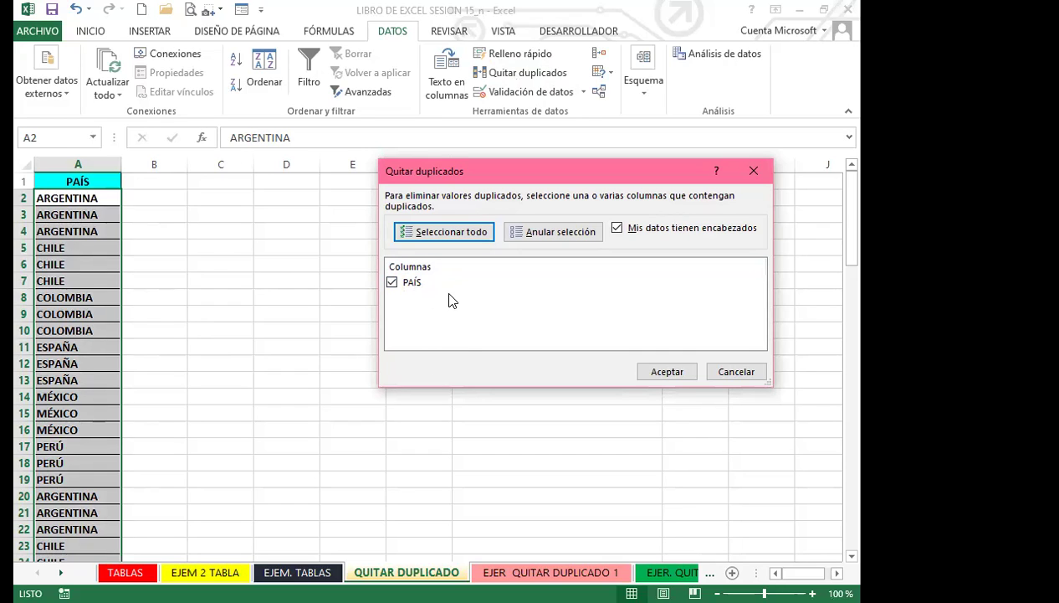
{"action": "left_click", "coordinate": [669, 373]}
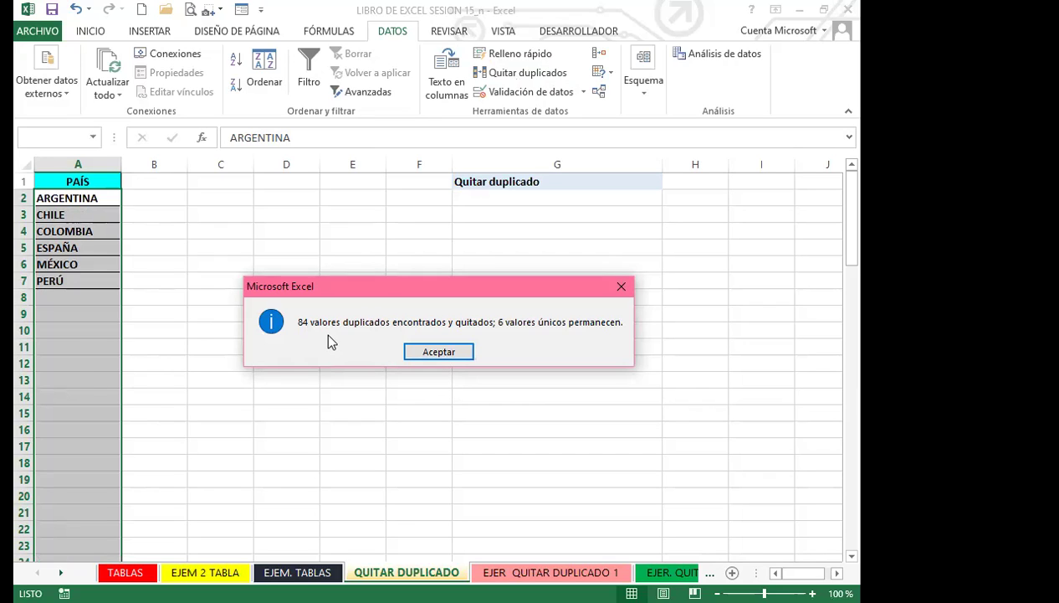
{"action": "left_click", "coordinate": [439, 352]}
{"action": "left_click", "coordinate": [95, 313]}
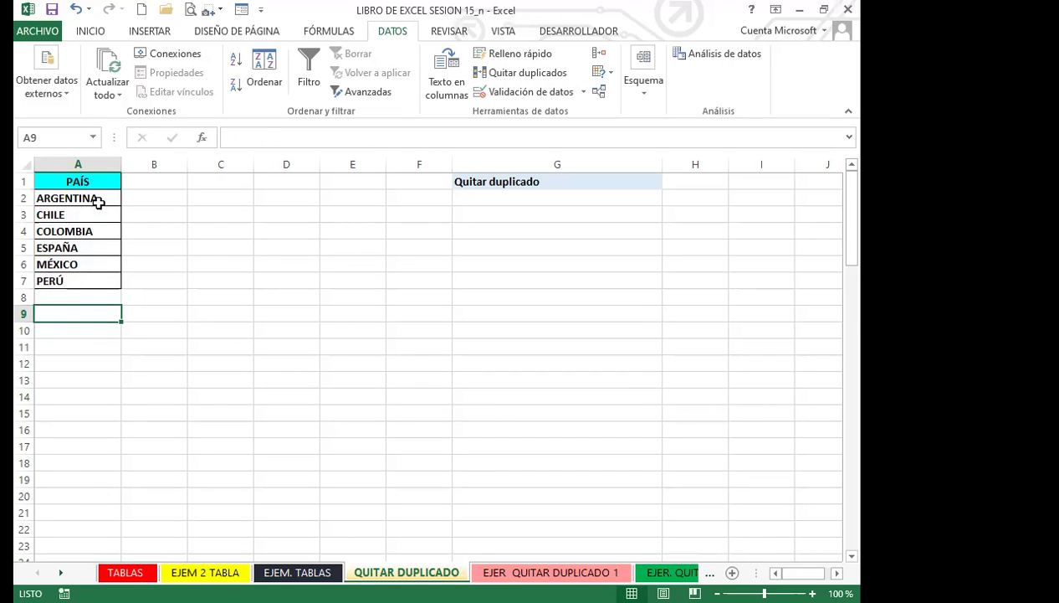
{"action": "left_click", "coordinate": [100, 279]}
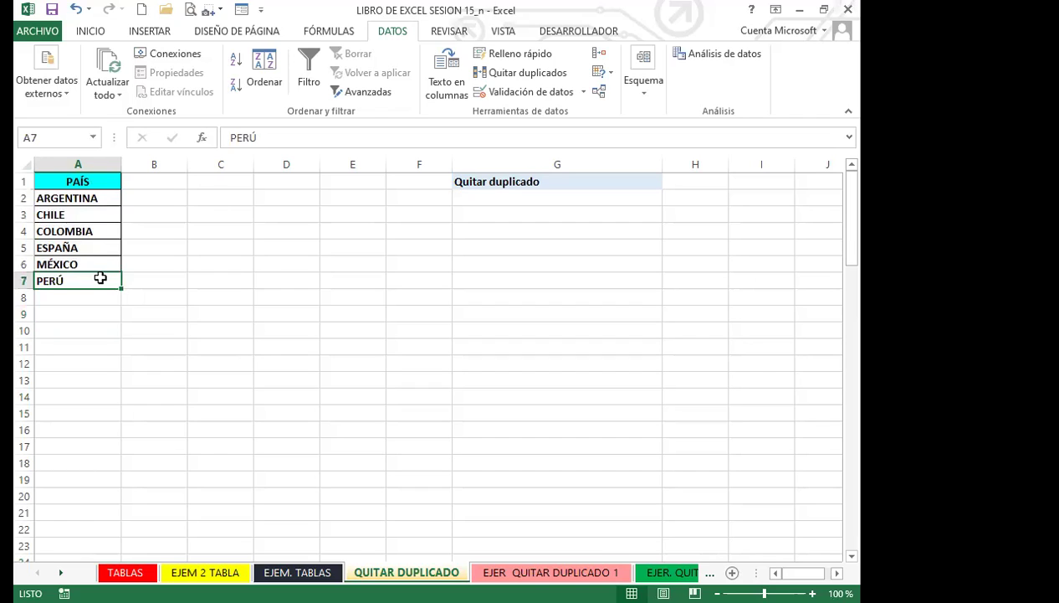
{"action": "left_click_drag", "start_coordinate": [94, 200], "coordinate": [94, 276]}
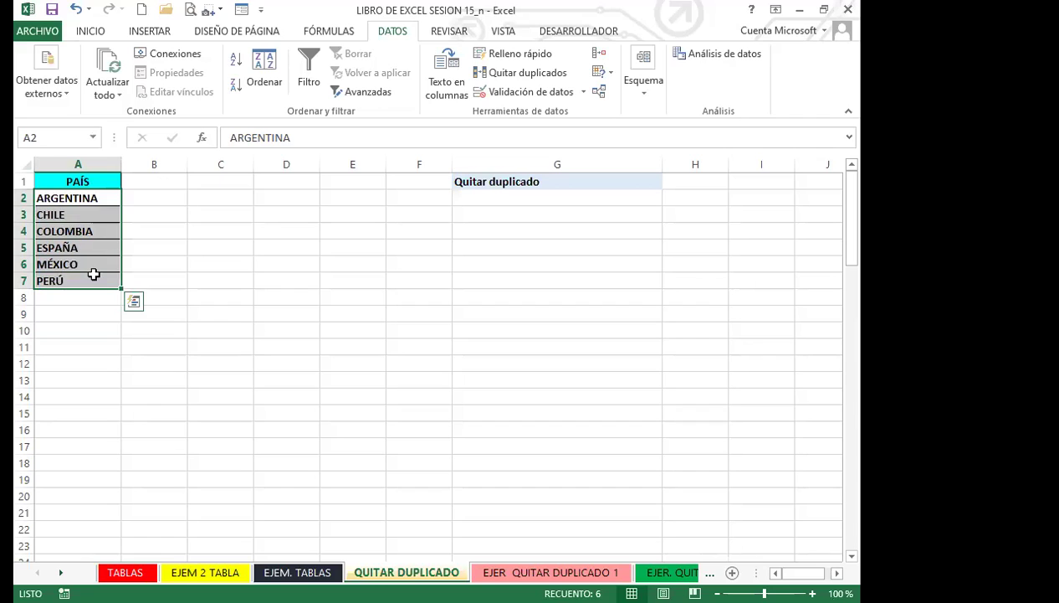
{"action": "left_click", "coordinate": [96, 274]}
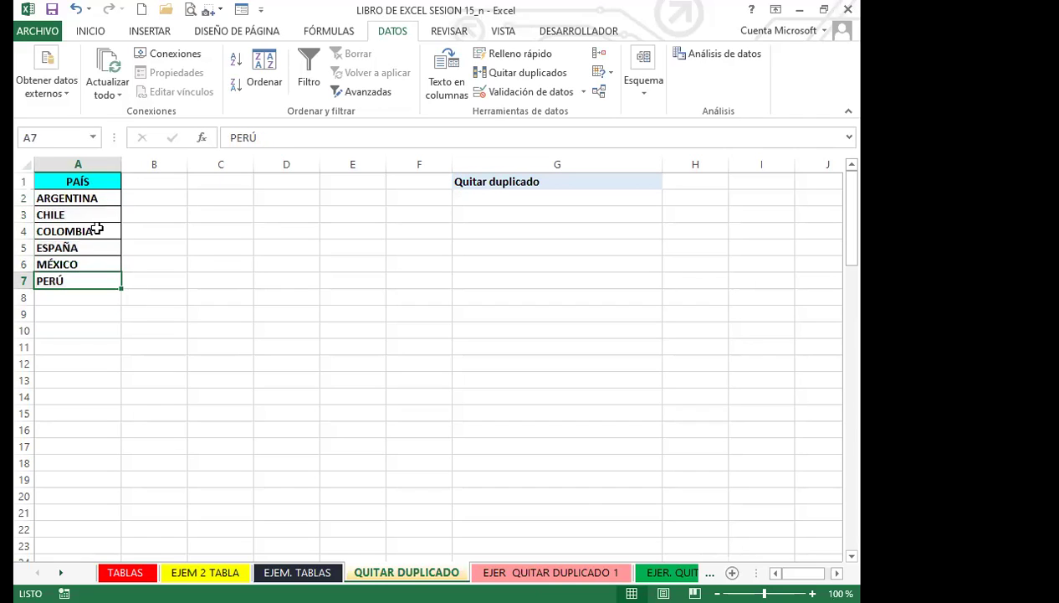